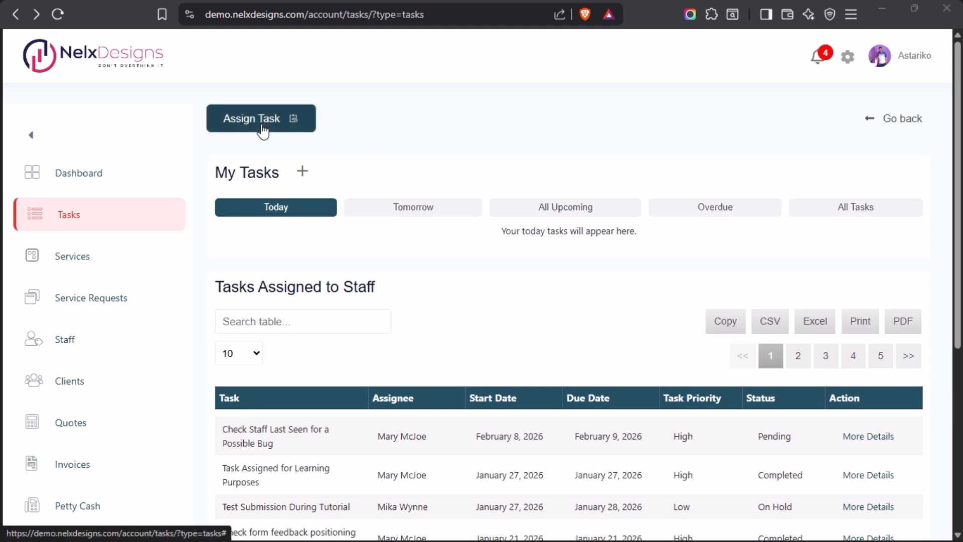
# - Switch to the Assign New Task form editor and examine the hidden task_status field and the form's post submit actions
pyautogui.moveTo(5, 178)
pyautogui.click(55, 175)
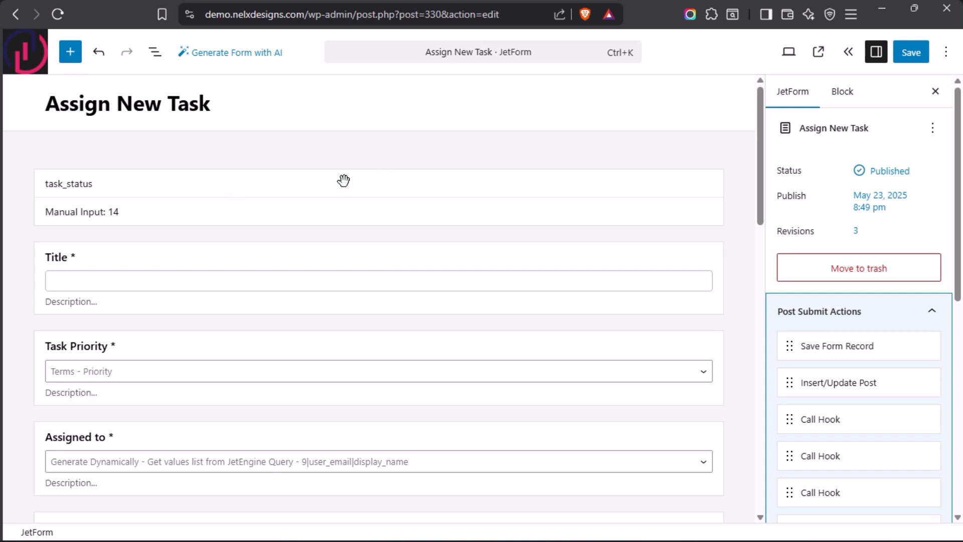
pyautogui.click(224, 188)
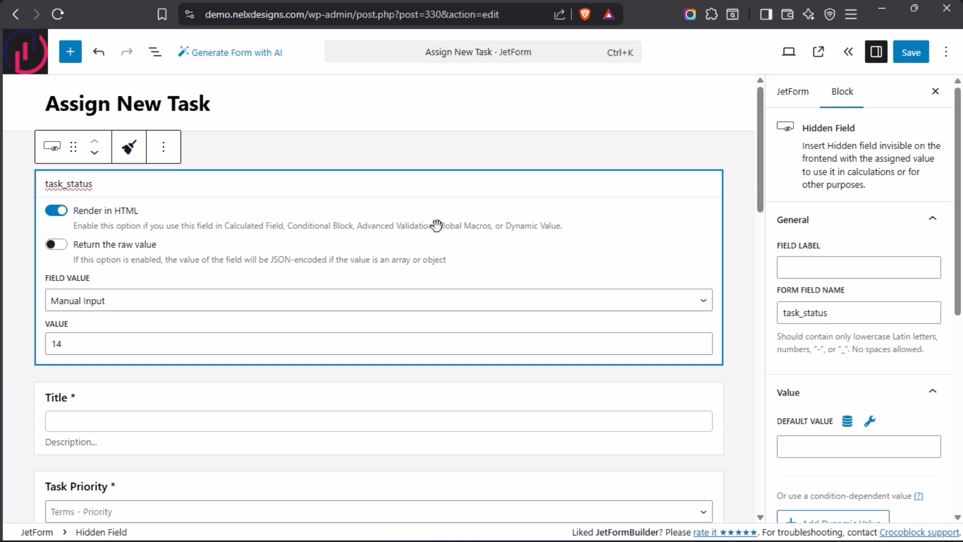
pyautogui.moveTo(1, 200)
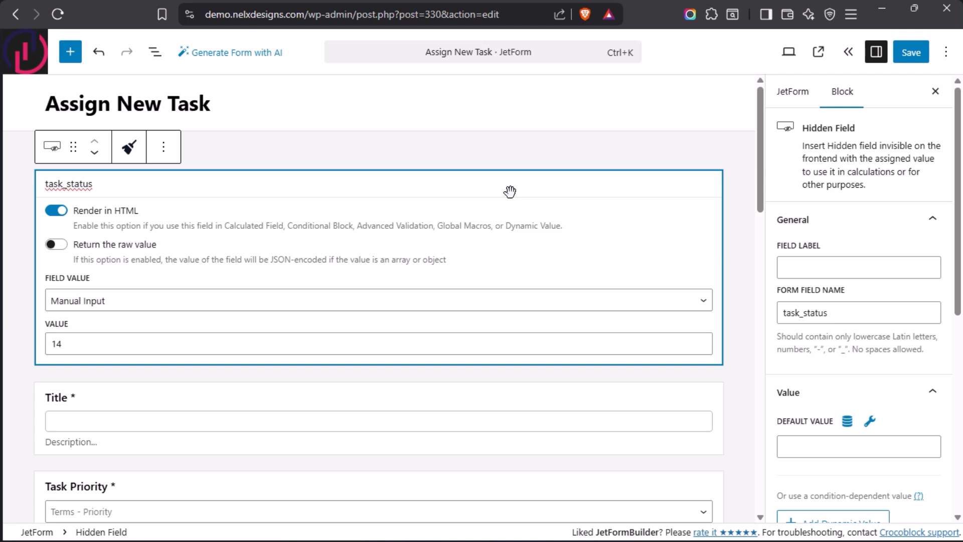
pyautogui.click(788, 95)
pyautogui.scroll(-3, 815, 280)
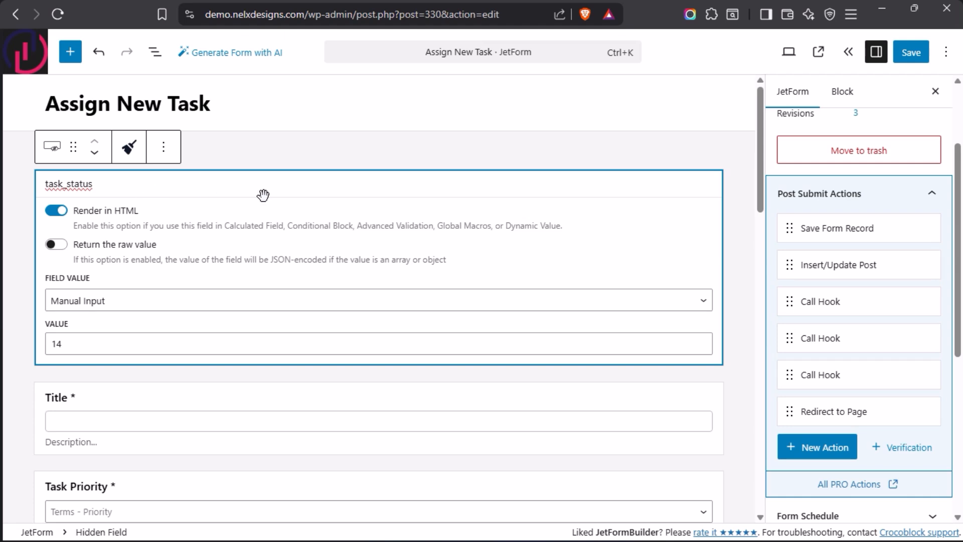
# - Choose Manual Input as the hidden task_status field's value source and check the value it submits
pyautogui.hotkey('ctrl', 's')
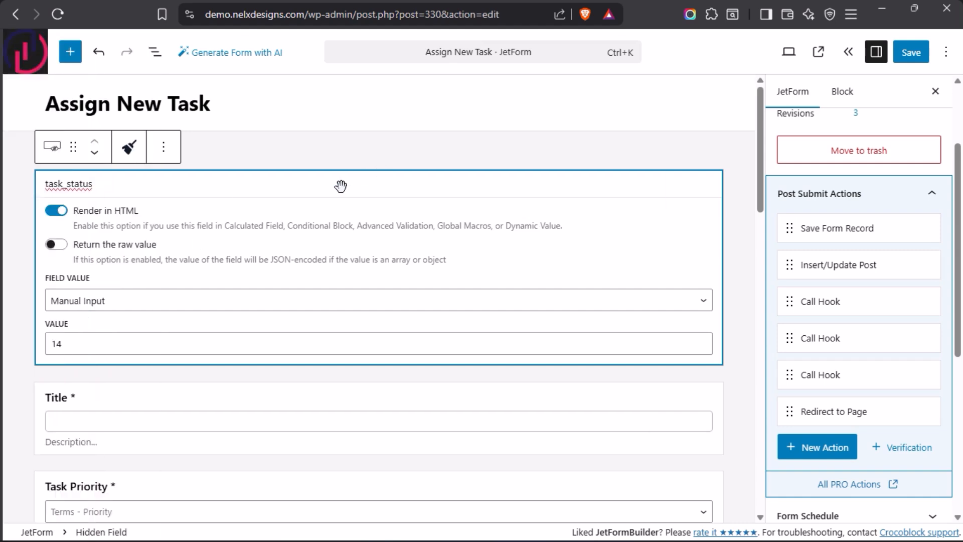
pyautogui.click(235, 302)
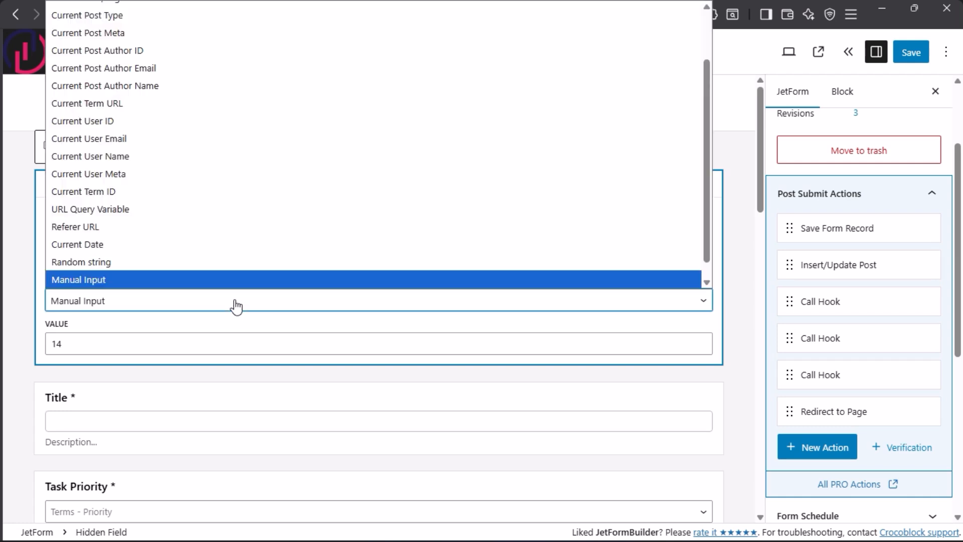
pyautogui.click(158, 283)
pyautogui.doubleClick(121, 345)
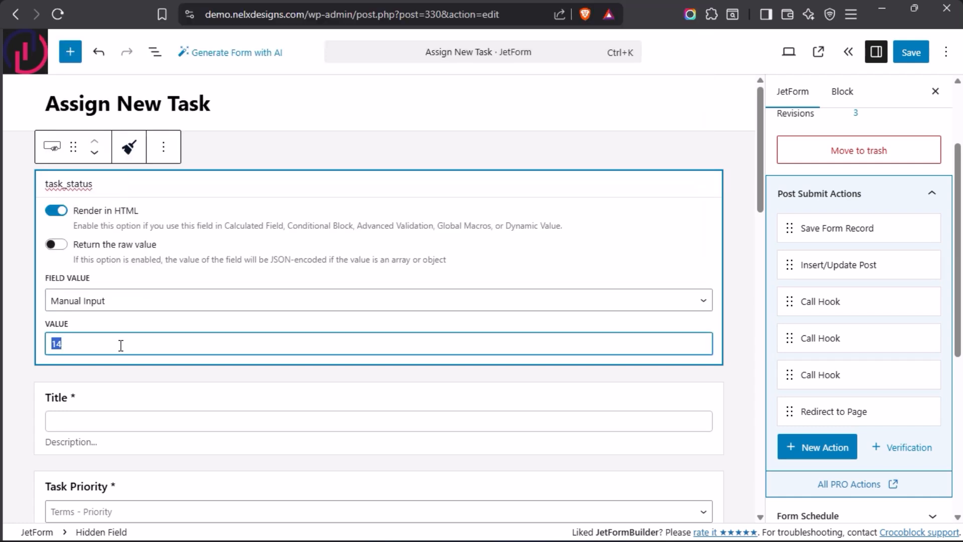
pyautogui.click(120, 345)
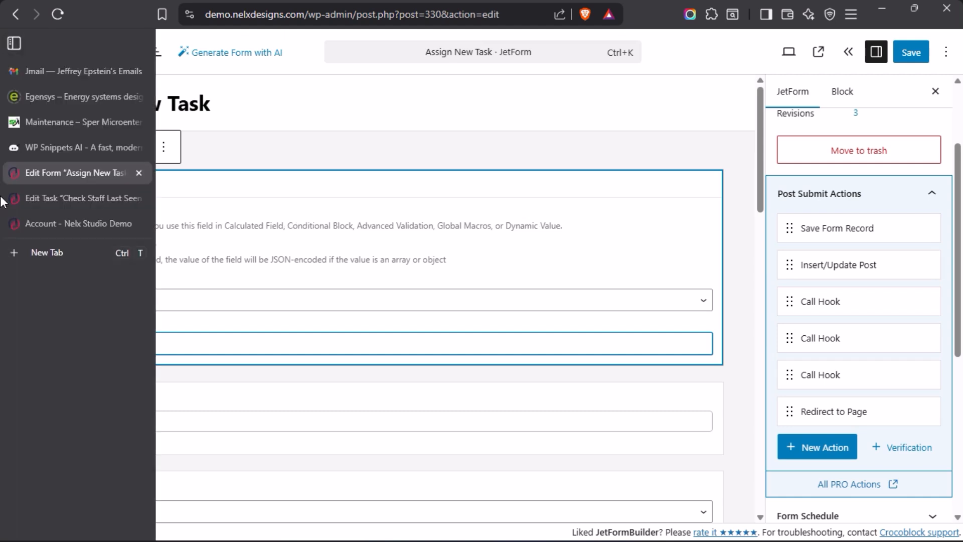
# - Switch to the task's edit page and open the Task Status taxonomy to review its terms
pyautogui.moveTo(46, 197)
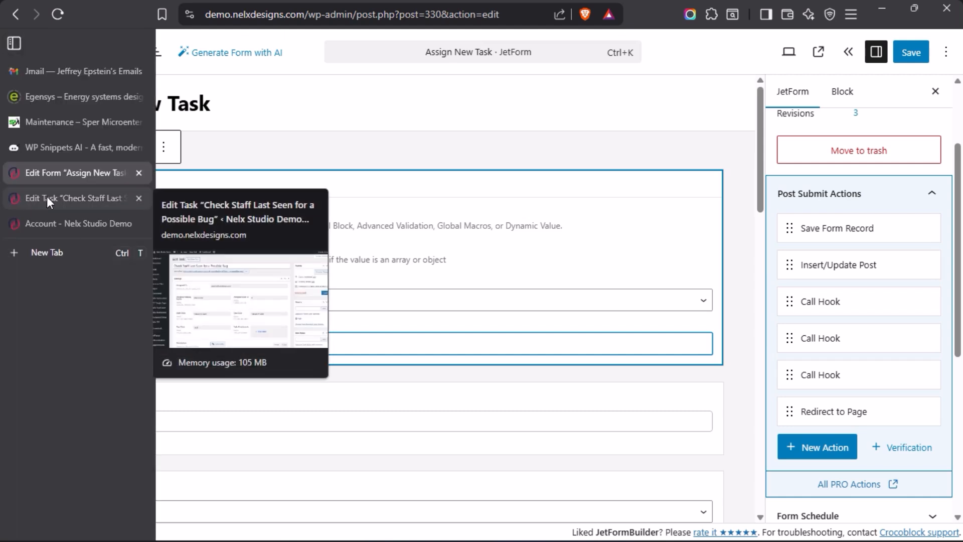
pyautogui.click(49, 200)
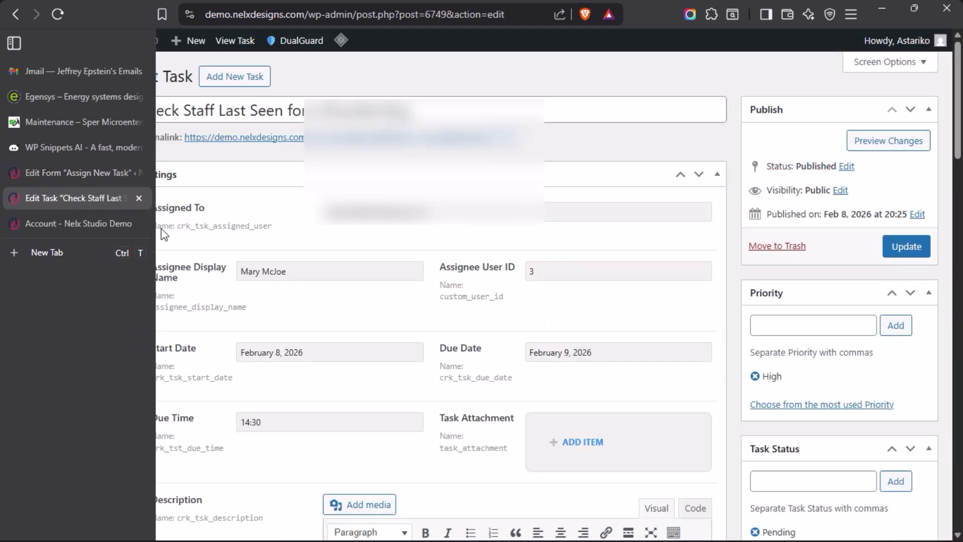
pyautogui.scroll(-7, 101, 276)
pyautogui.scroll(-5, 85, 297)
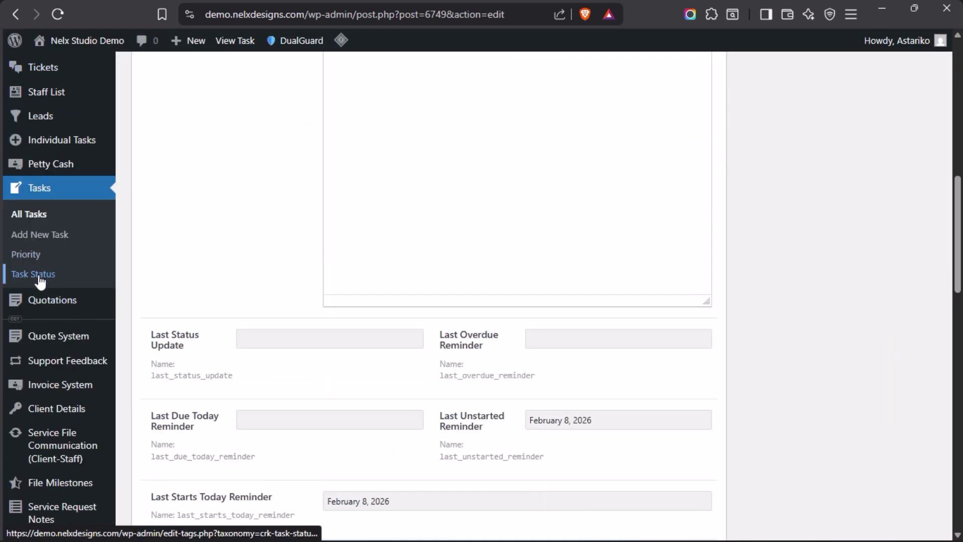
pyautogui.click(41, 277)
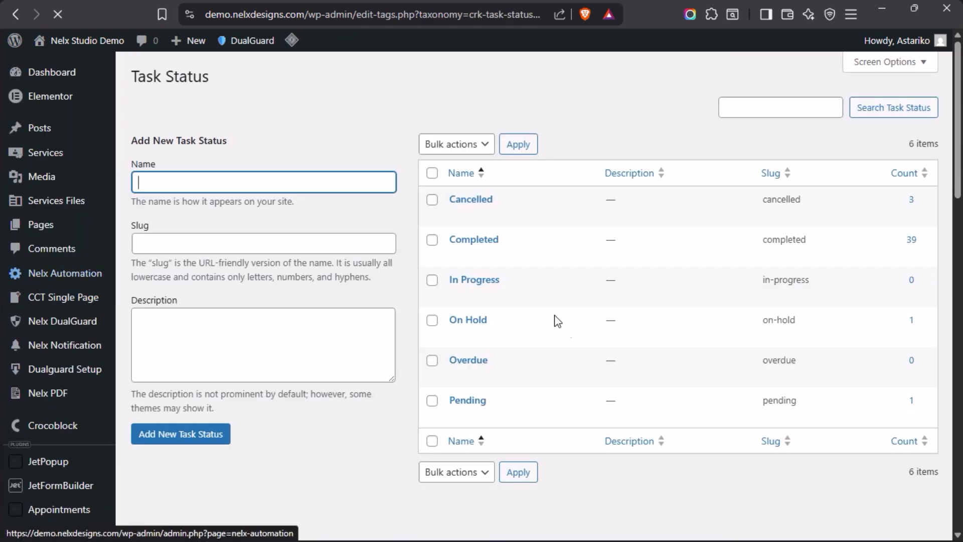
pyautogui.scroll(-2, 554, 245)
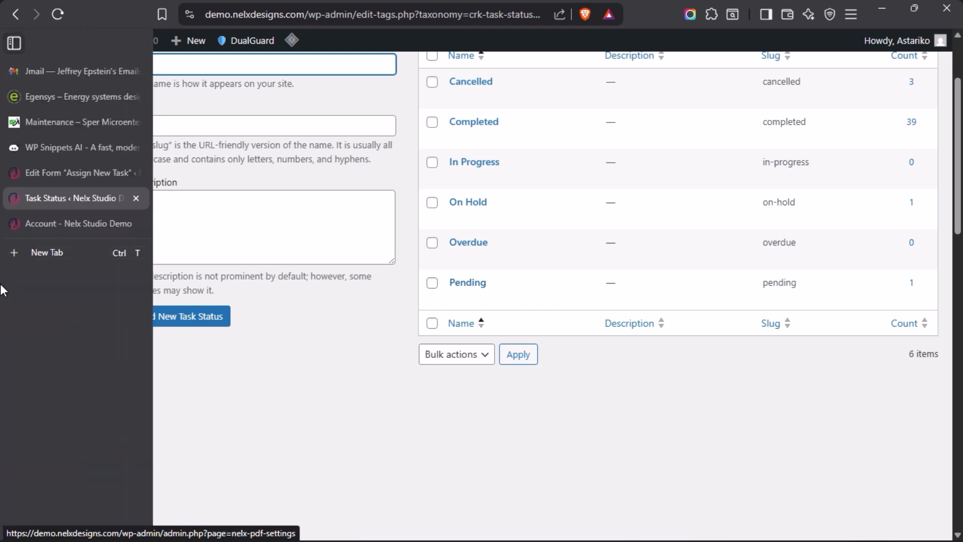
# - Compare the hidden task_status field's value in the form editor with the terms in the Task Status taxonomy
pyautogui.click(19, 172)
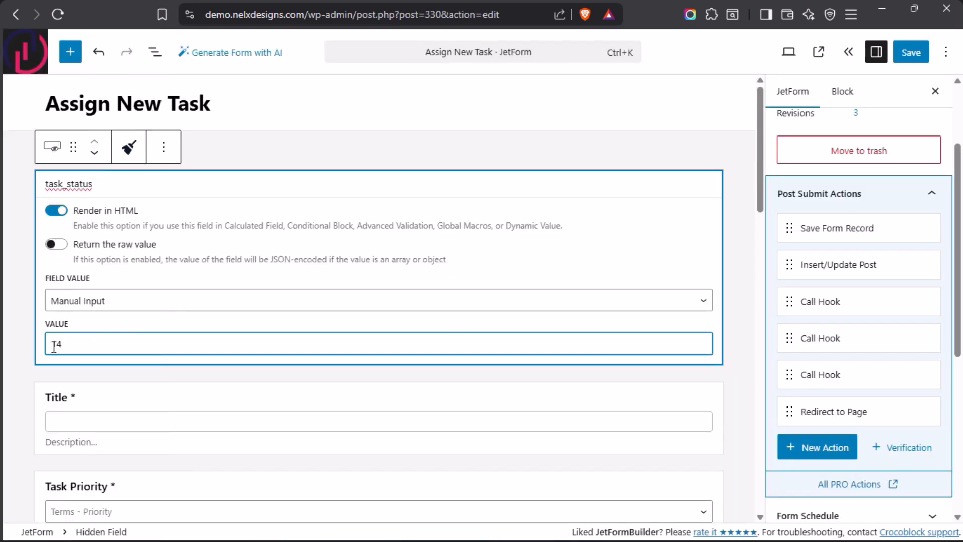
pyautogui.moveTo(1, 265)
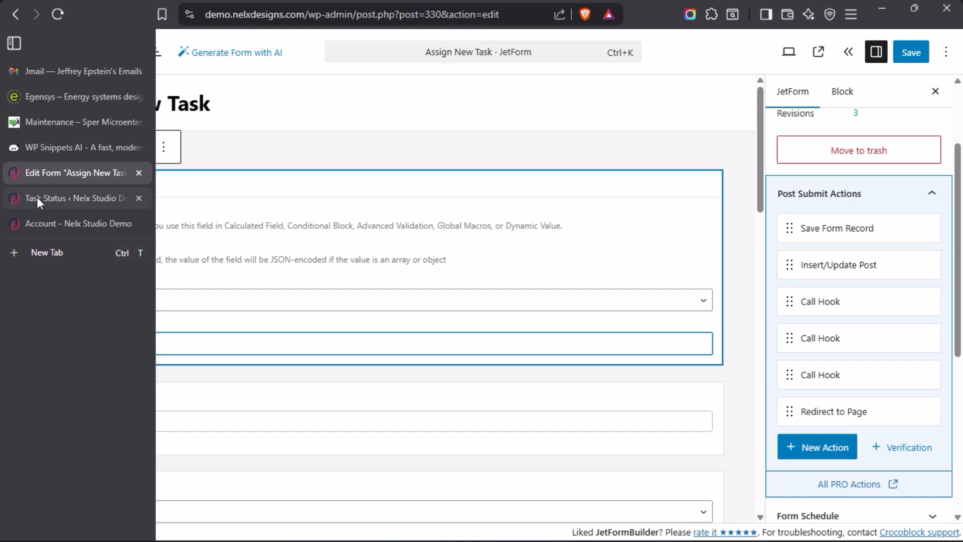
pyautogui.click(70, 196)
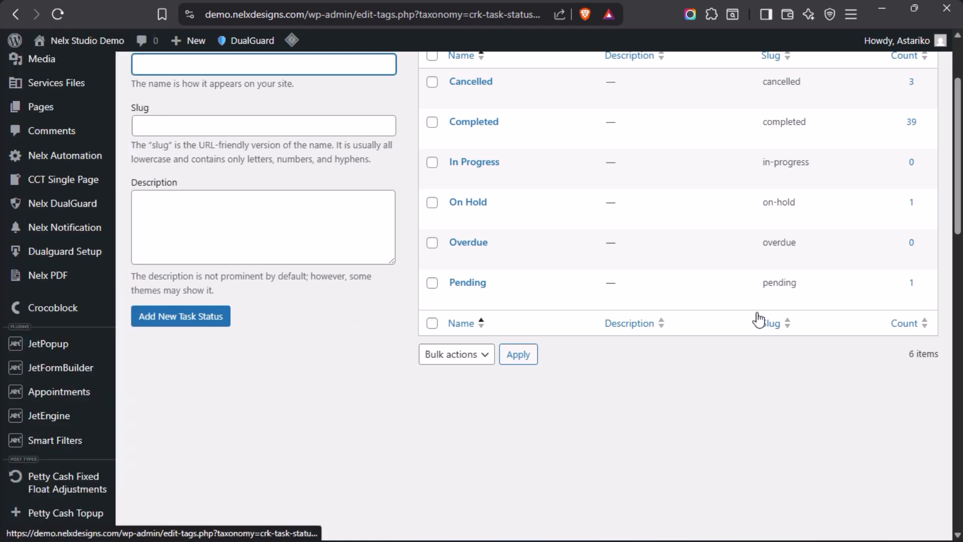
pyautogui.moveTo(2, 300)
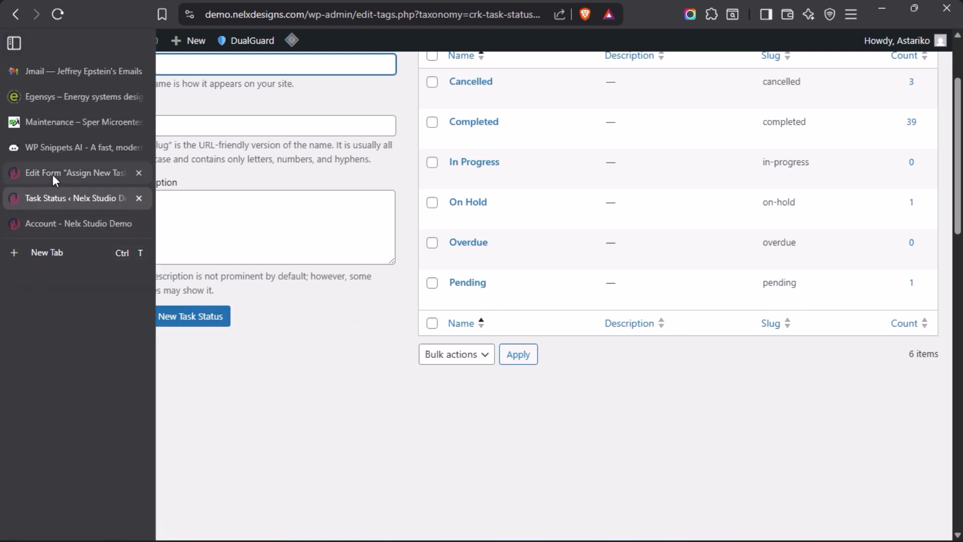
pyautogui.click(30, 172)
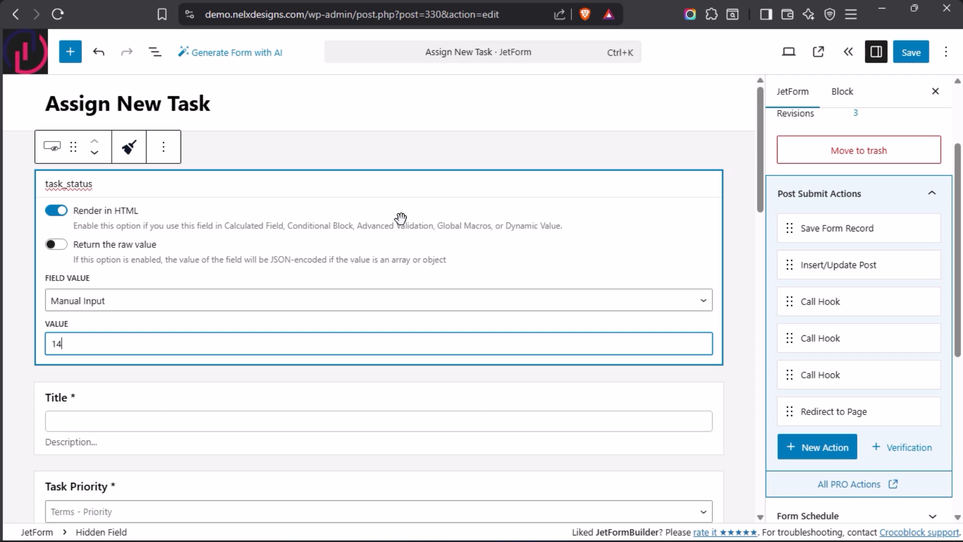
pyautogui.moveTo(1, 210)
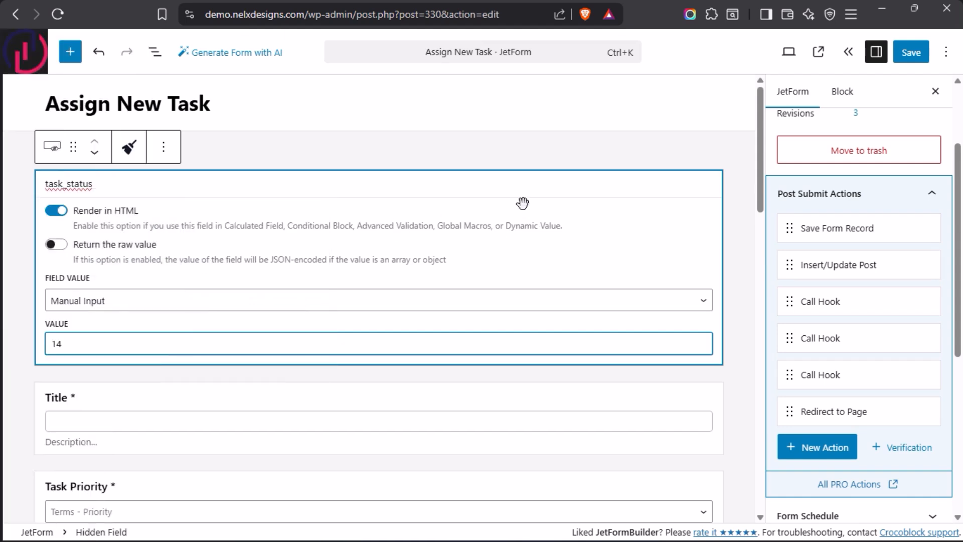
# - Examine the settings of the form's Title text field
pyautogui.click(735, 179)
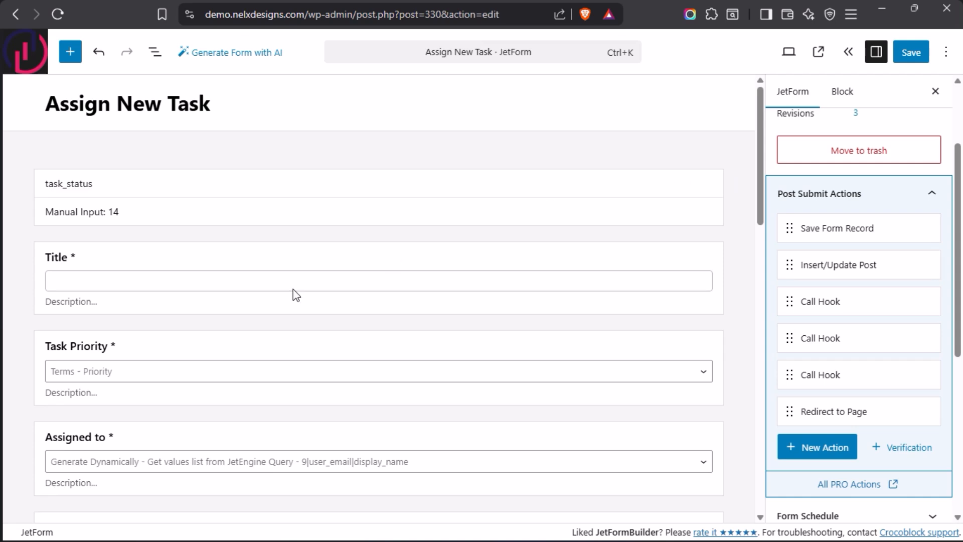
pyautogui.click(229, 259)
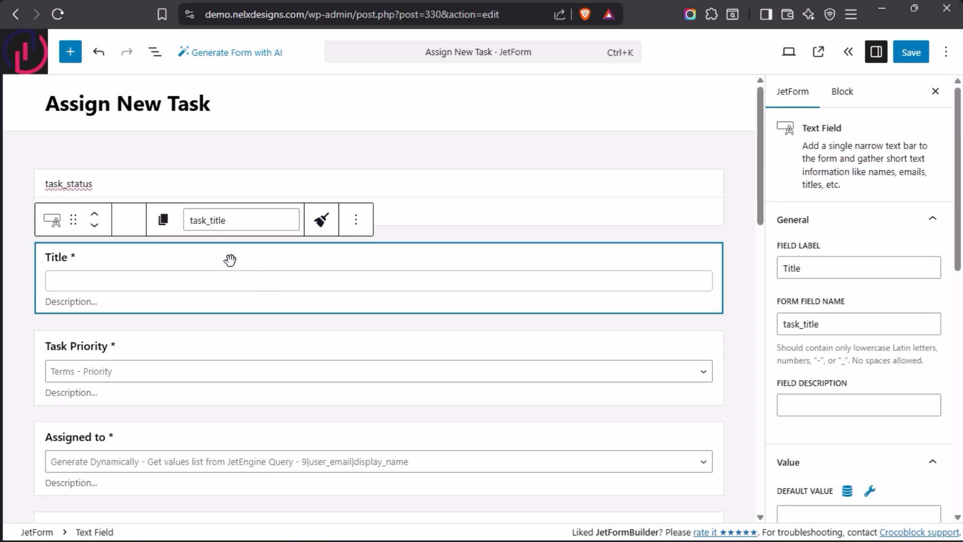
pyautogui.click(744, 247)
pyautogui.scroll(-2, 503, 281)
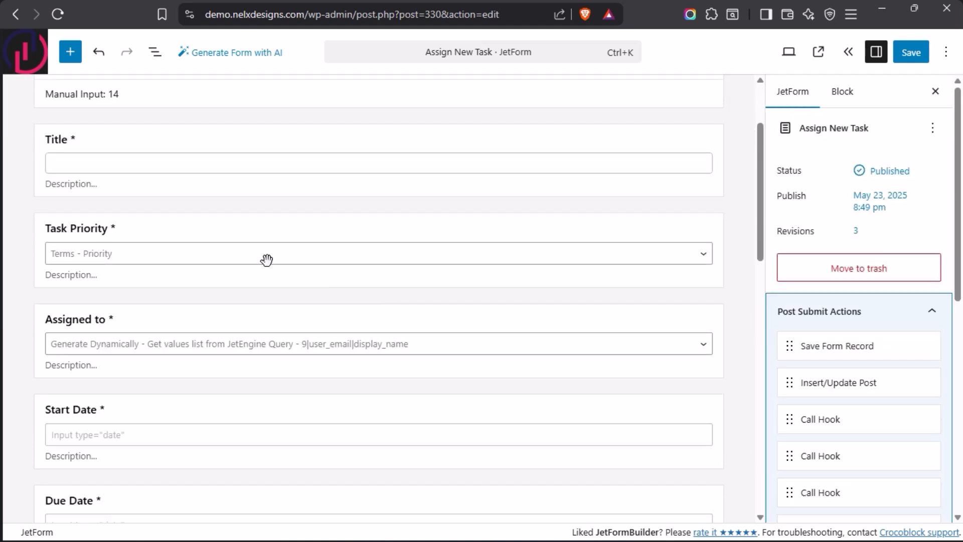
# - Fill the Task Priority select field's options from Terms, using the Priority taxonomy
pyautogui.click(192, 229)
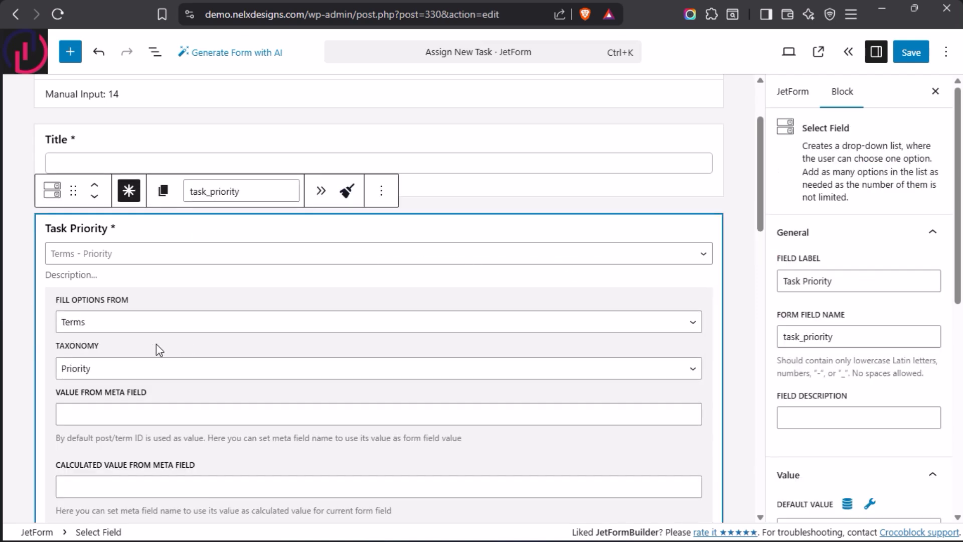
pyautogui.click(194, 324)
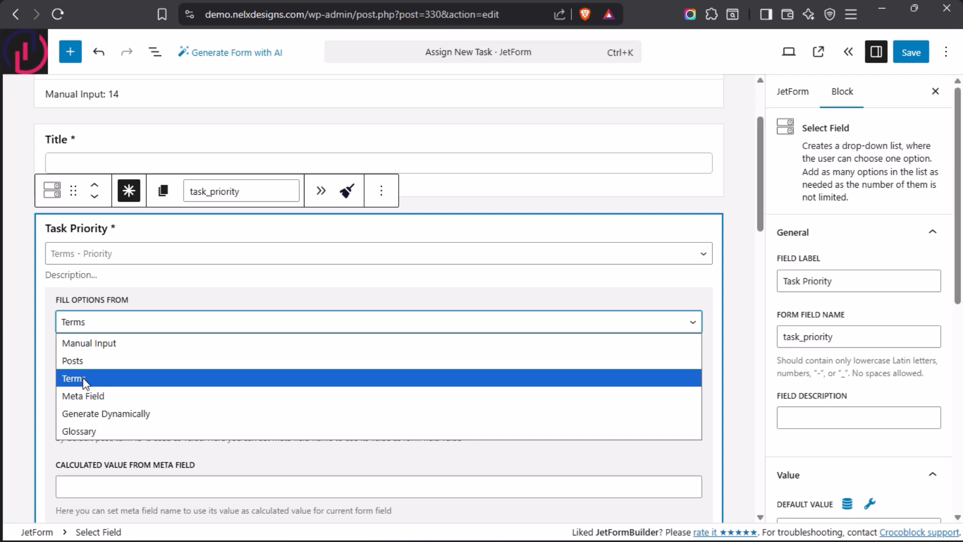
pyautogui.click(85, 381)
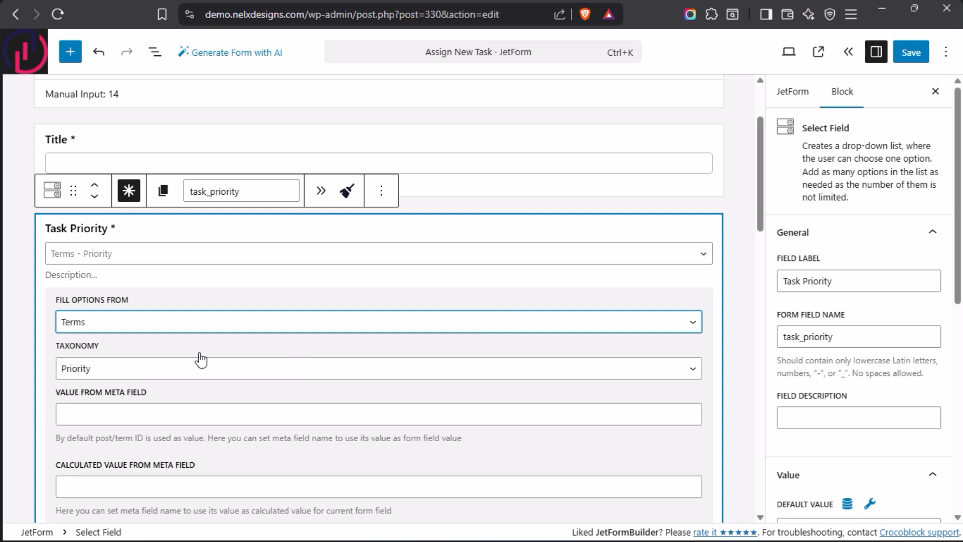
pyautogui.click(221, 376)
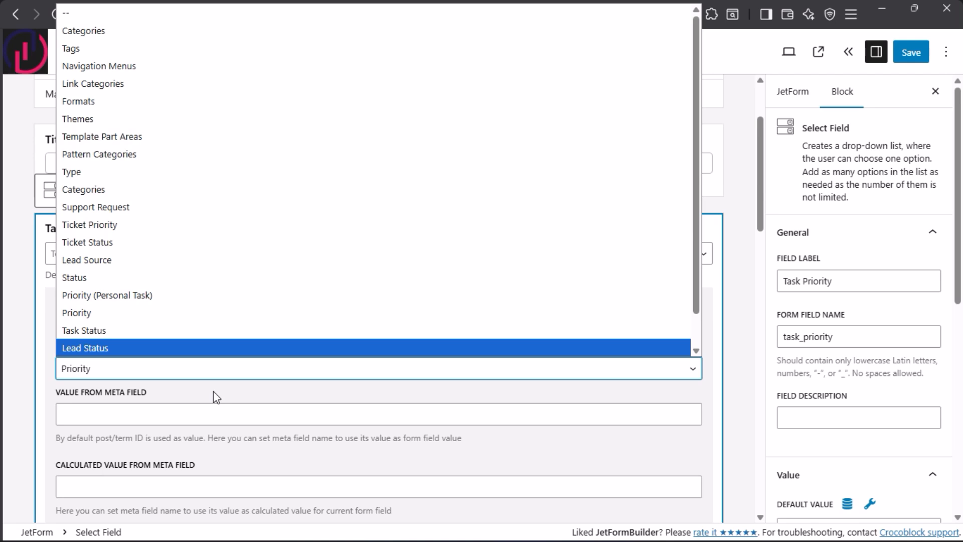
pyautogui.click(213, 370)
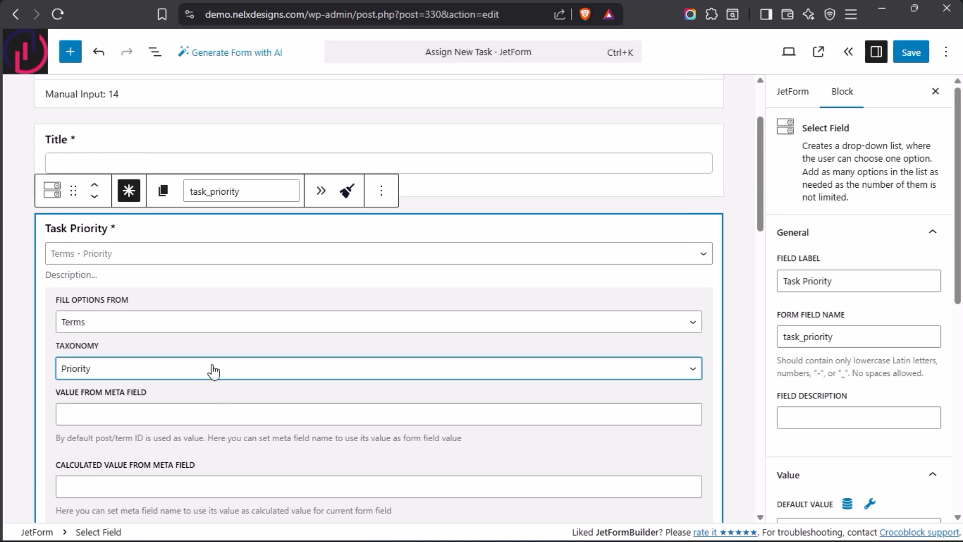
pyautogui.click(213, 371)
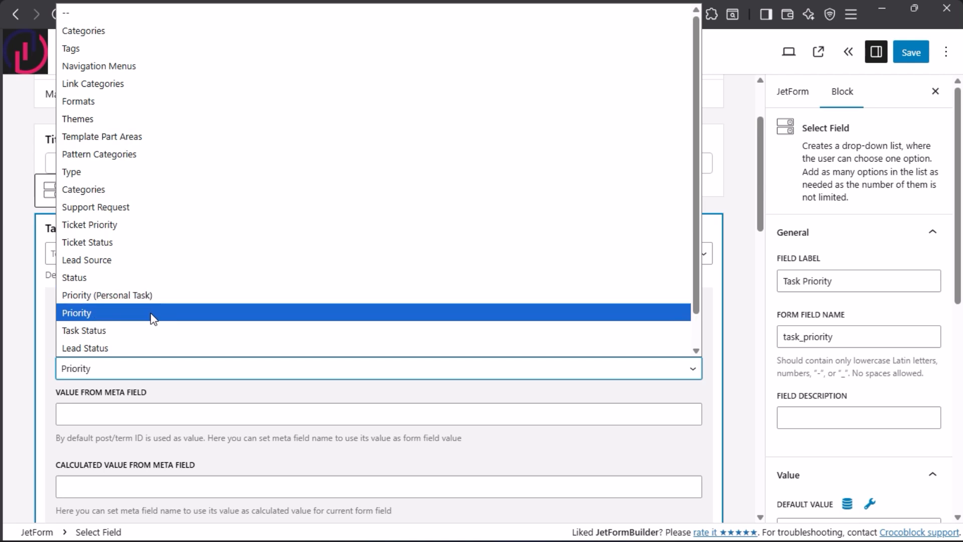
pyautogui.click(118, 314)
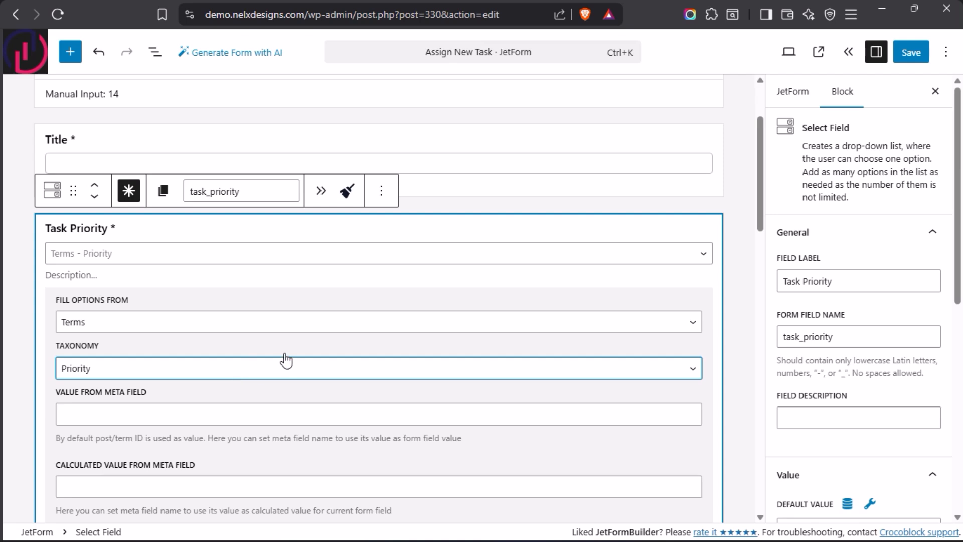
# - Open the task assignment form on the front-end account page and view the available Task Priority options
pyautogui.moveTo(5, 206)
pyautogui.click(54, 220)
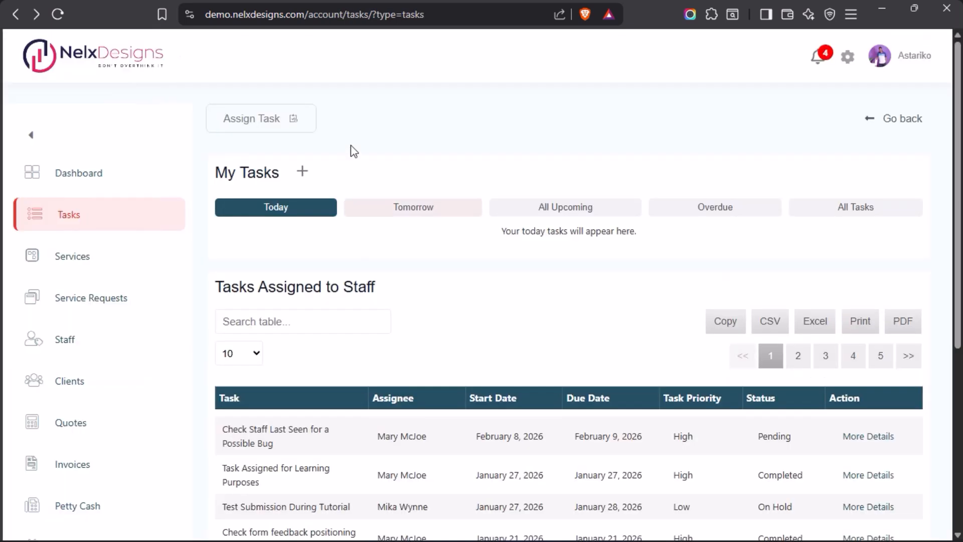
pyautogui.click(274, 119)
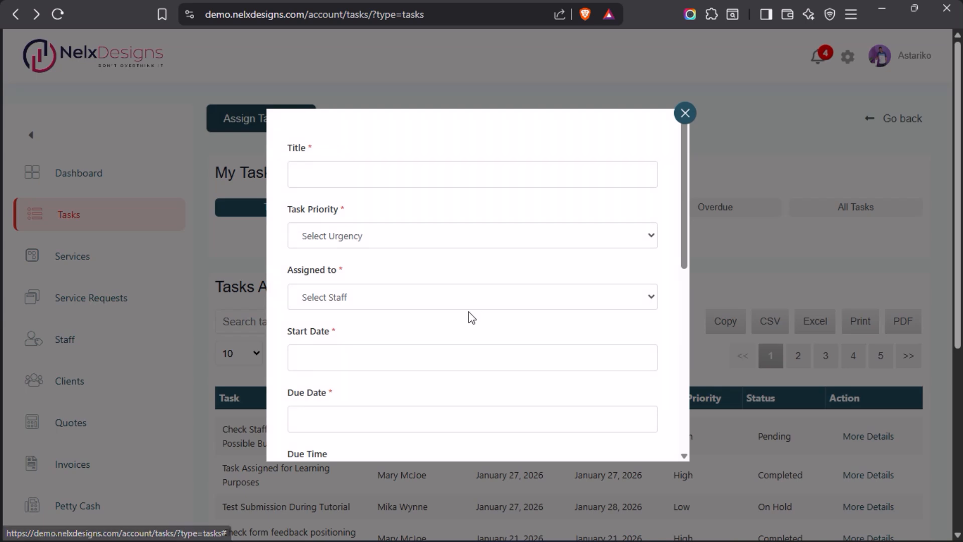
pyautogui.click(416, 241)
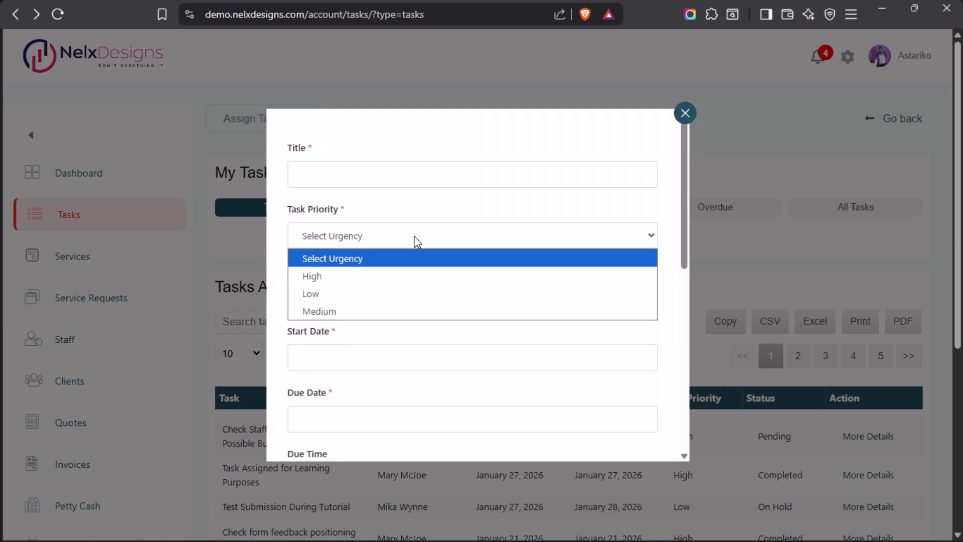
pyautogui.click(423, 205)
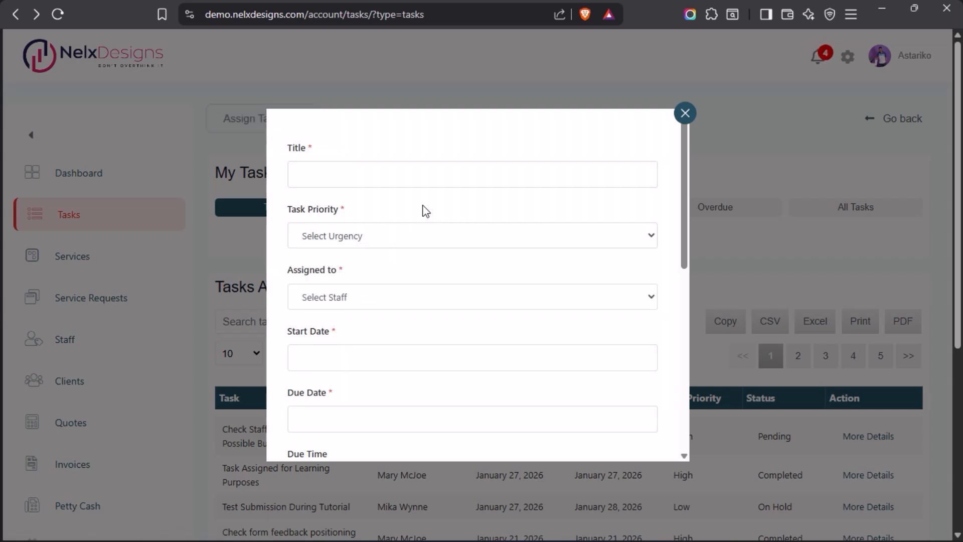
# - Return to the Assign New Task form editor and review the Task Priority field's option source settings
pyautogui.moveTo(4, 346)
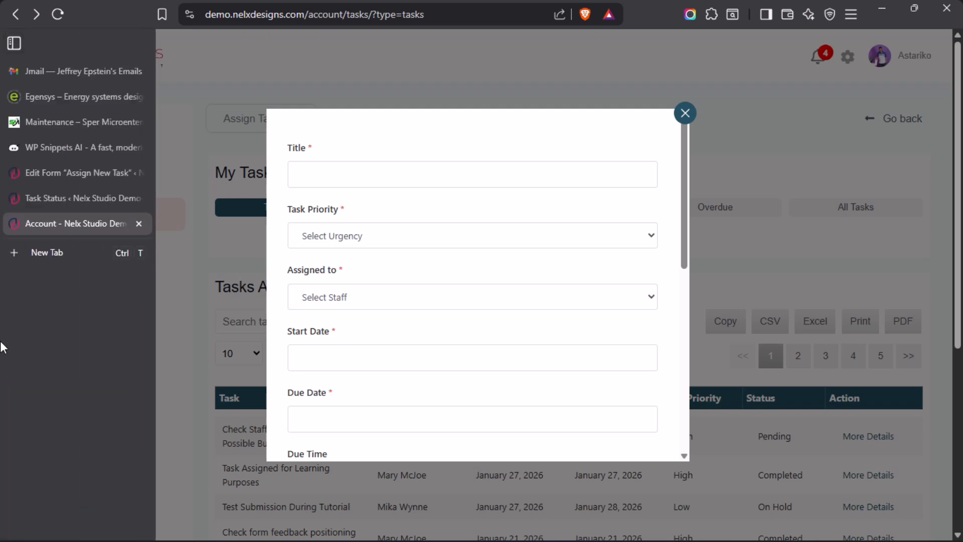
pyautogui.click(51, 197)
pyautogui.moveTo(4, 258)
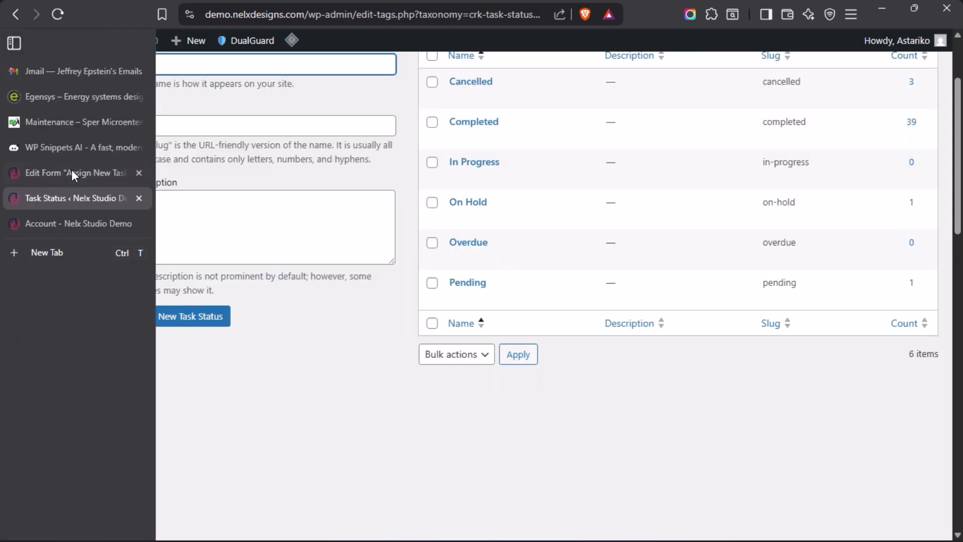
pyautogui.click(71, 173)
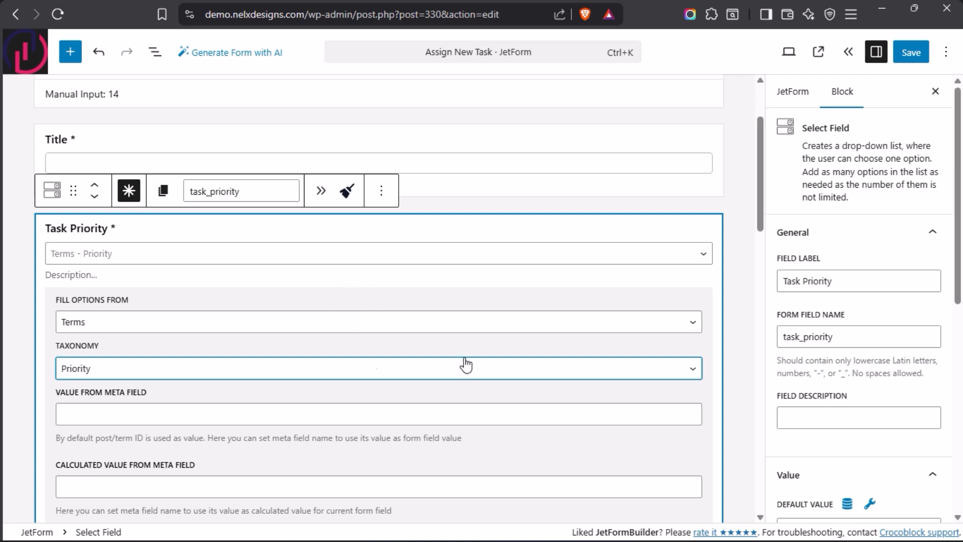
pyautogui.scroll(-5, 381, 321)
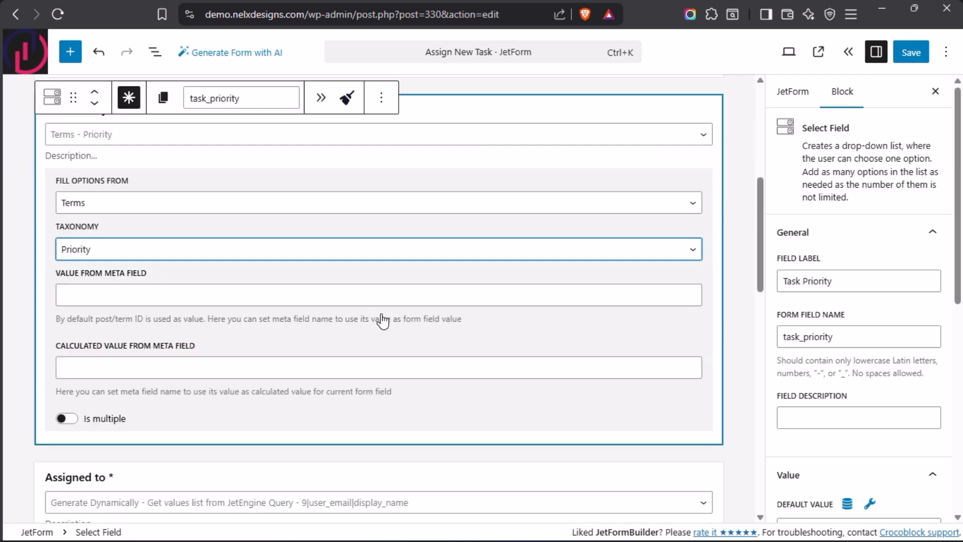
pyautogui.scroll(7, 381, 311)
pyautogui.scroll(-5, 383, 318)
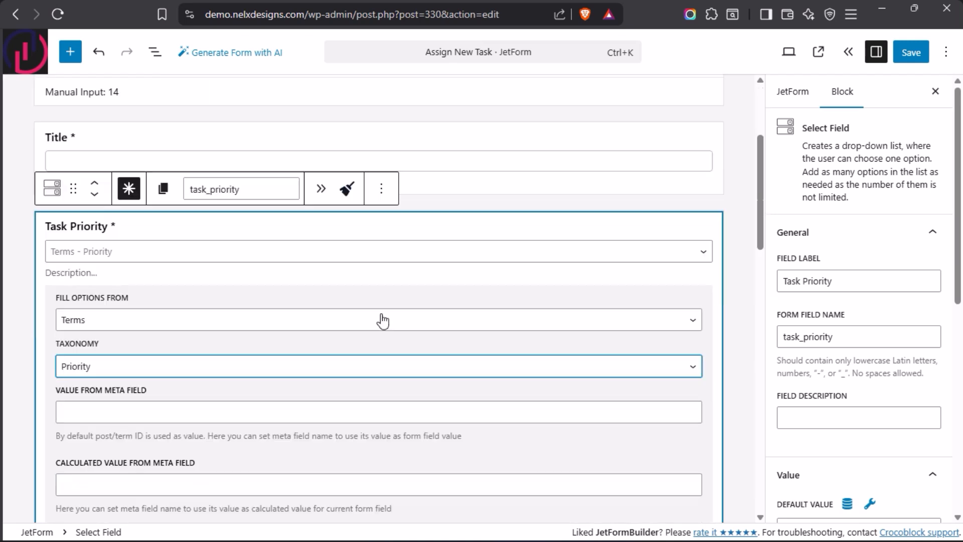
pyautogui.scroll(3, 599, 249)
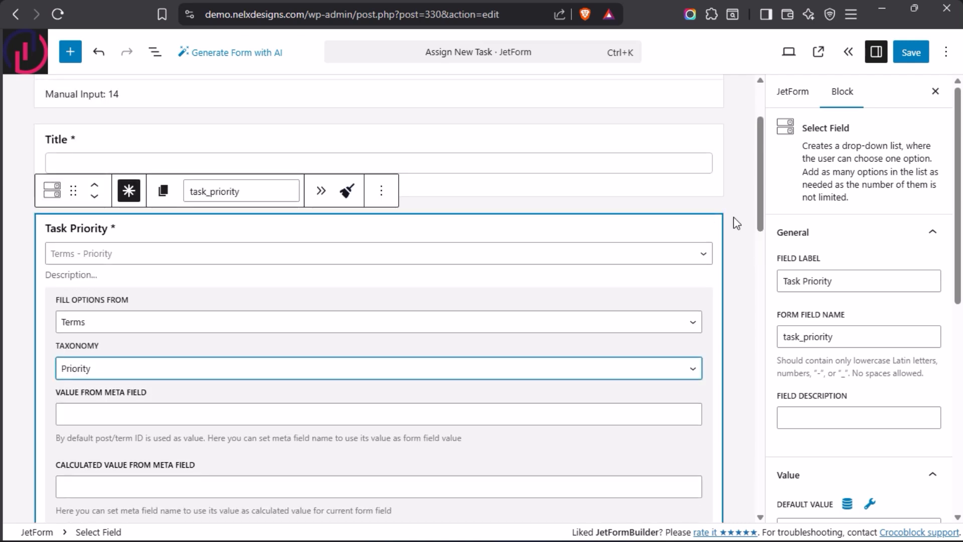
pyautogui.click(737, 223)
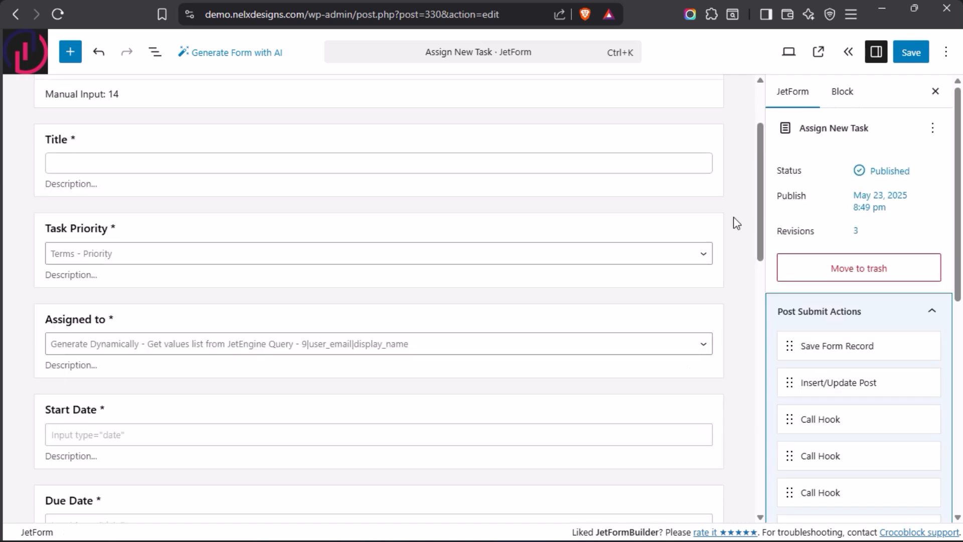
# - Set the Assigned to field to fill options with Generate Dynamically, using the Get values list from JetEngine Query generator function
pyautogui.click(271, 318)
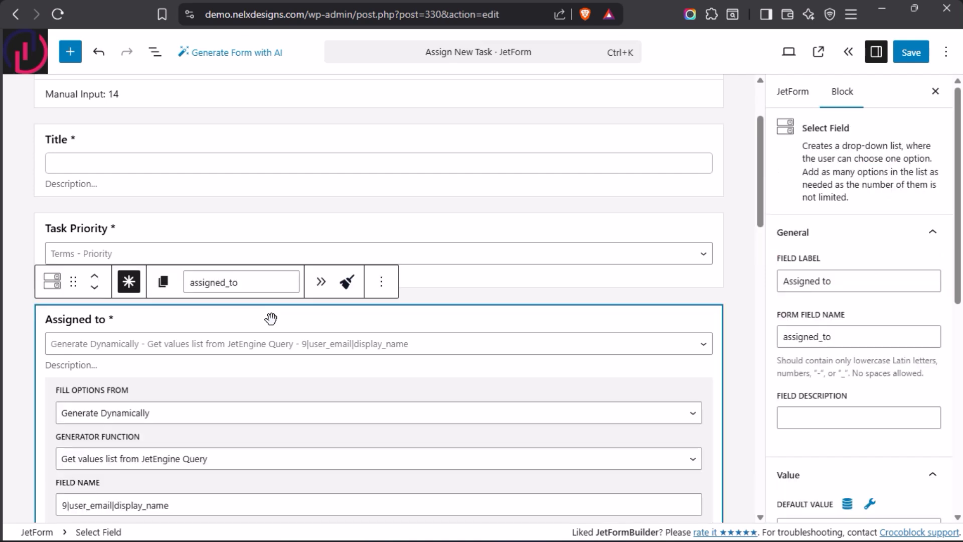
pyautogui.scroll(-5, 483, 267)
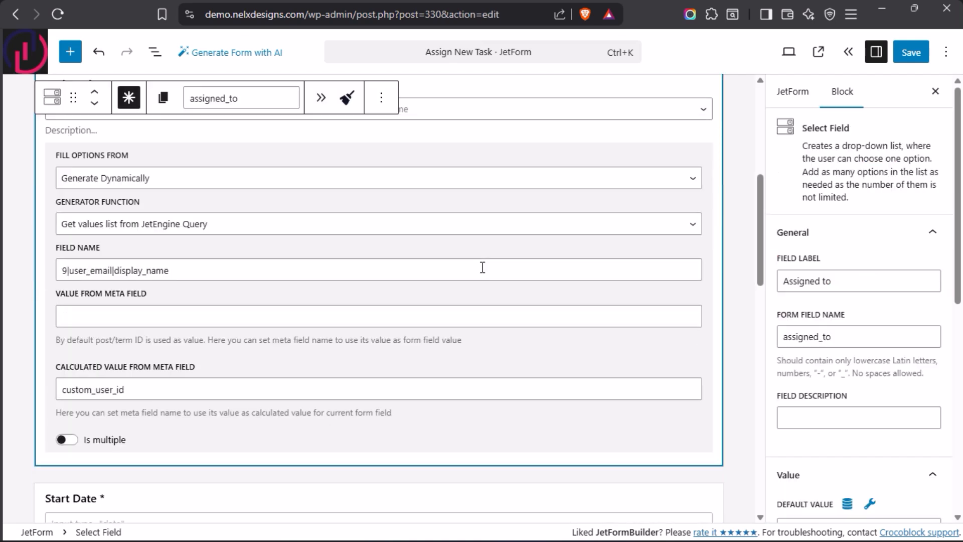
pyautogui.click(280, 183)
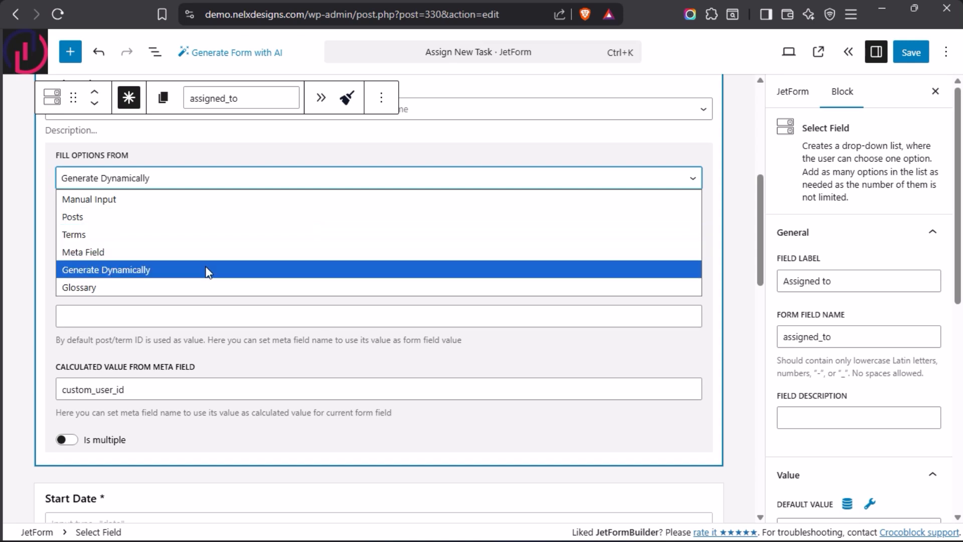
pyautogui.click(180, 271)
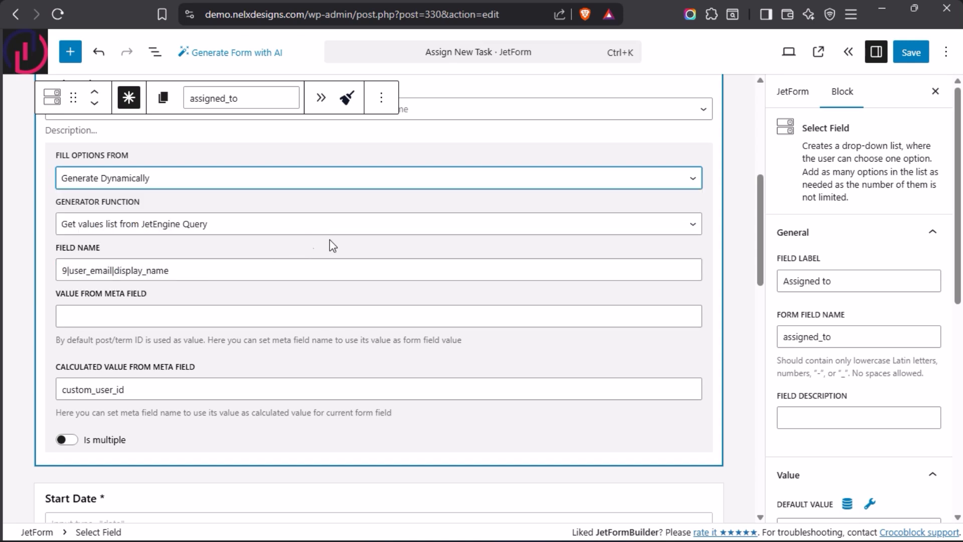
pyautogui.click(288, 229)
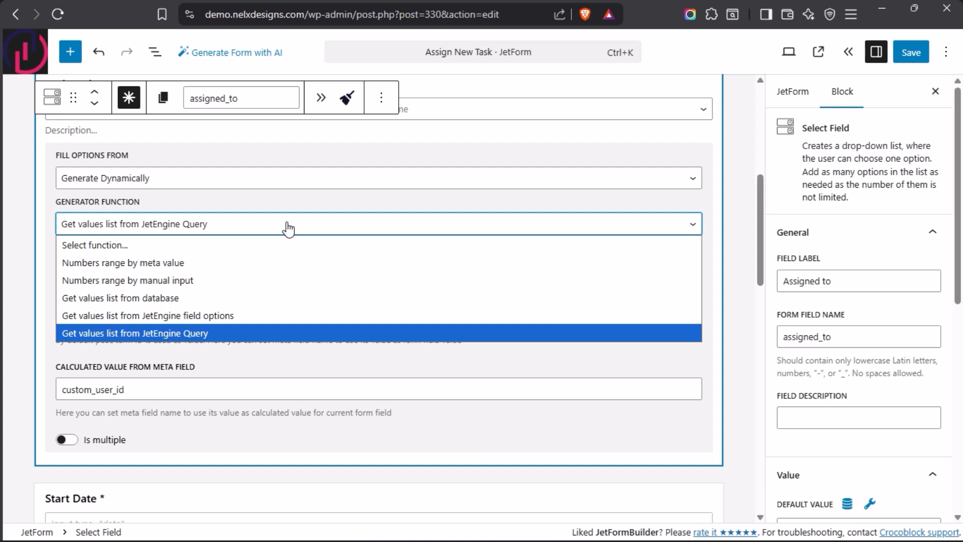
pyautogui.click(289, 229)
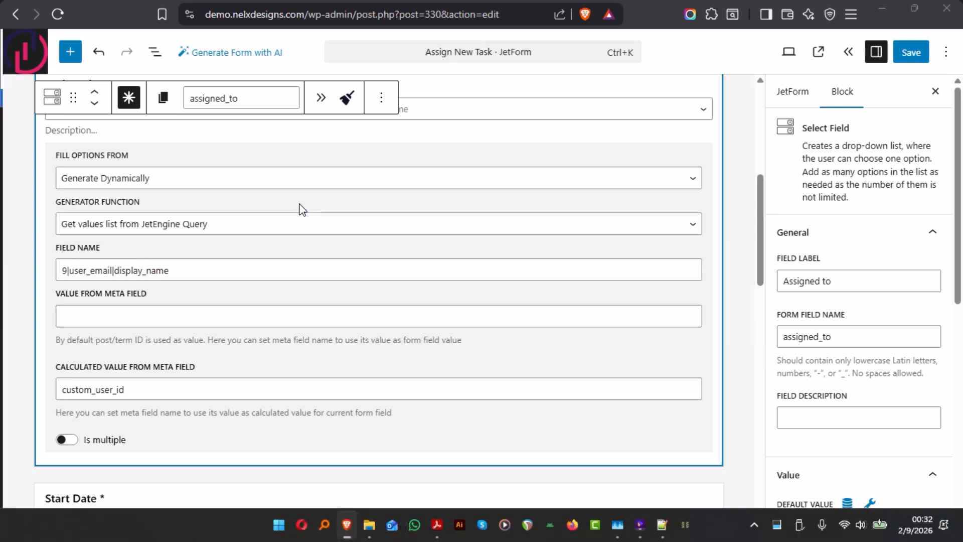
# - Switch to the Task Management System PDF in Adobe Acrobat and find the Staff entry under Queries to build
pyautogui.click(438, 525)
pyautogui.scroll(2, 354, 354)
pyautogui.scroll(-12, 347, 349)
pyautogui.scroll(-10, 344, 348)
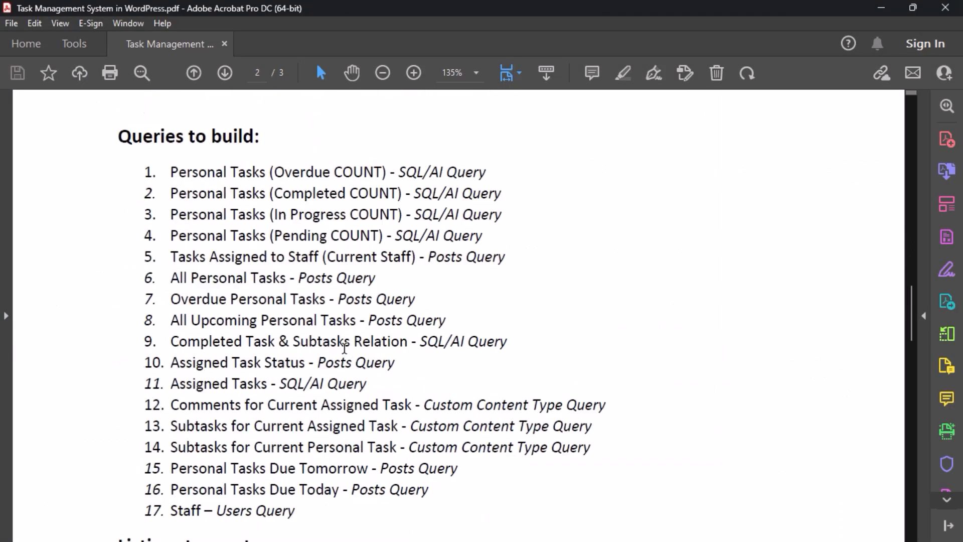
pyautogui.moveTo(429, 378); pyautogui.dragTo(344, 396)
pyautogui.click(305, 403)
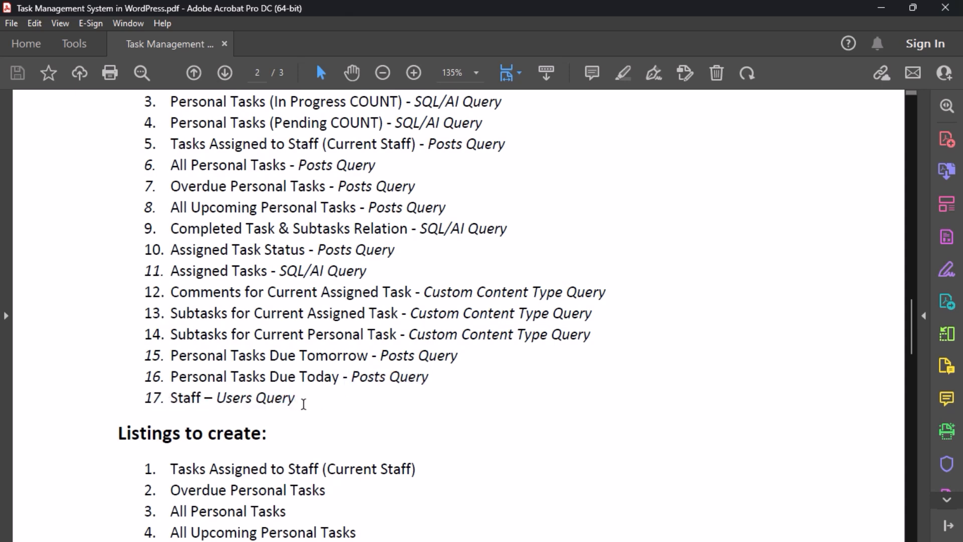
# - Switch back to the Brave browser and open JetEngine's Query Builder from the Task Status admin page
pyautogui.press('super+t')
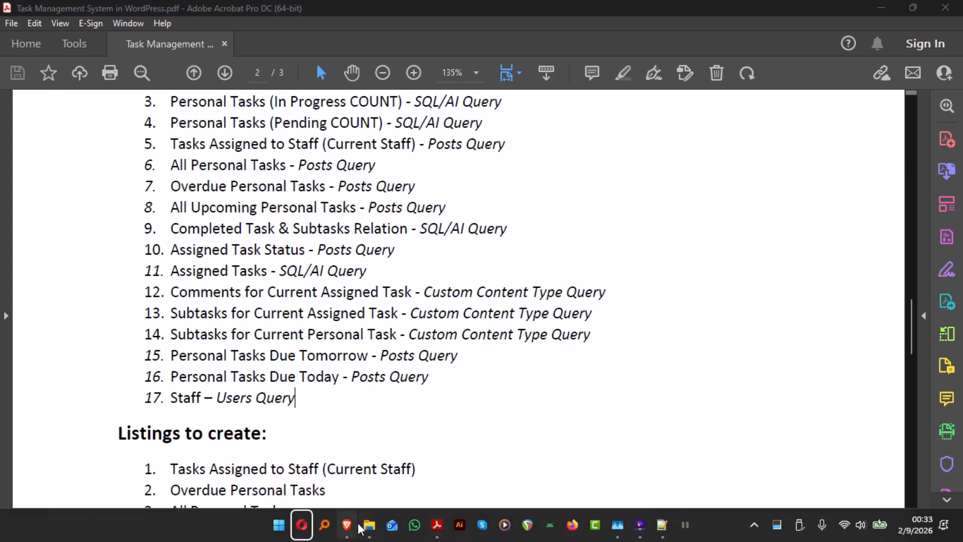
pyautogui.press('Right')
pyautogui.press('Right')
pyautogui.press('Return')
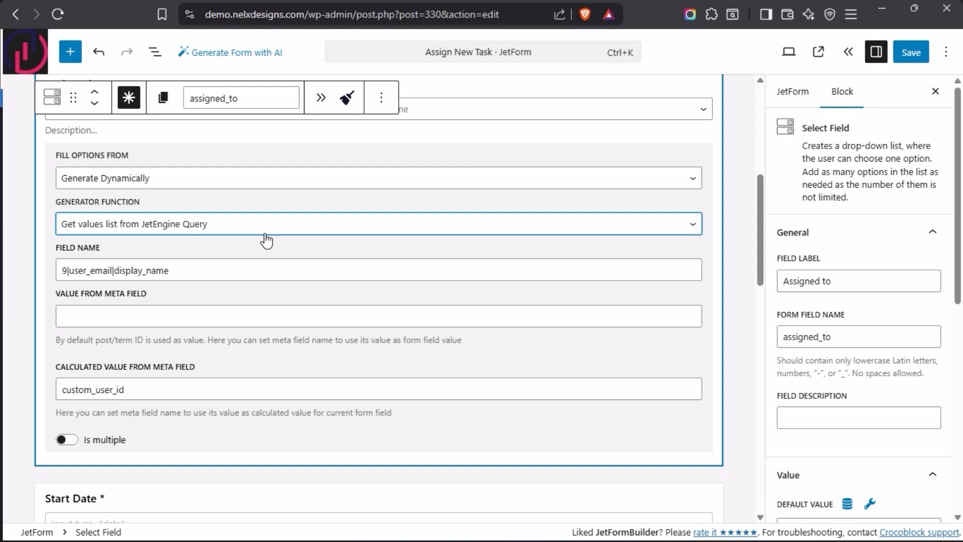
pyautogui.moveTo(5, 181)
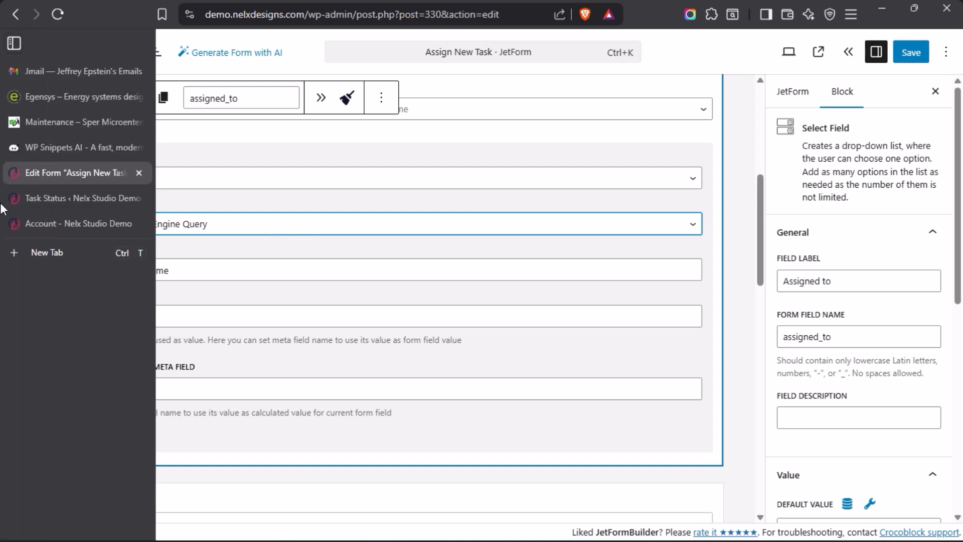
pyautogui.click(41, 198)
pyautogui.scroll(-4, 82, 279)
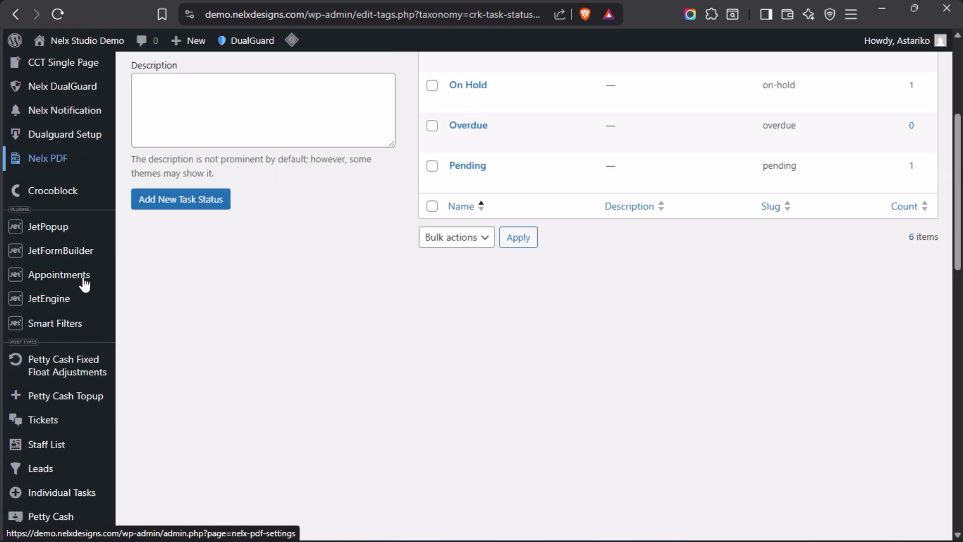
pyautogui.moveTo(52, 184)
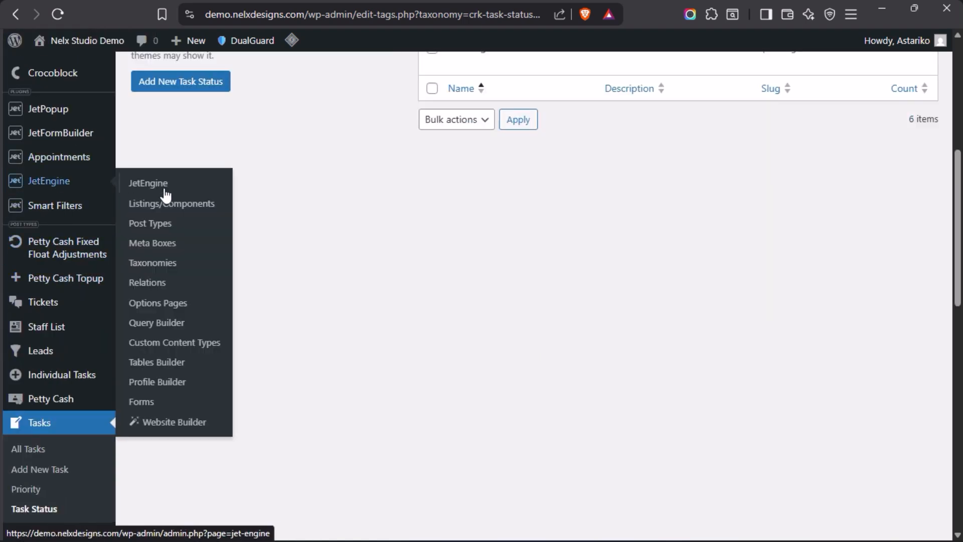
pyautogui.click(166, 327)
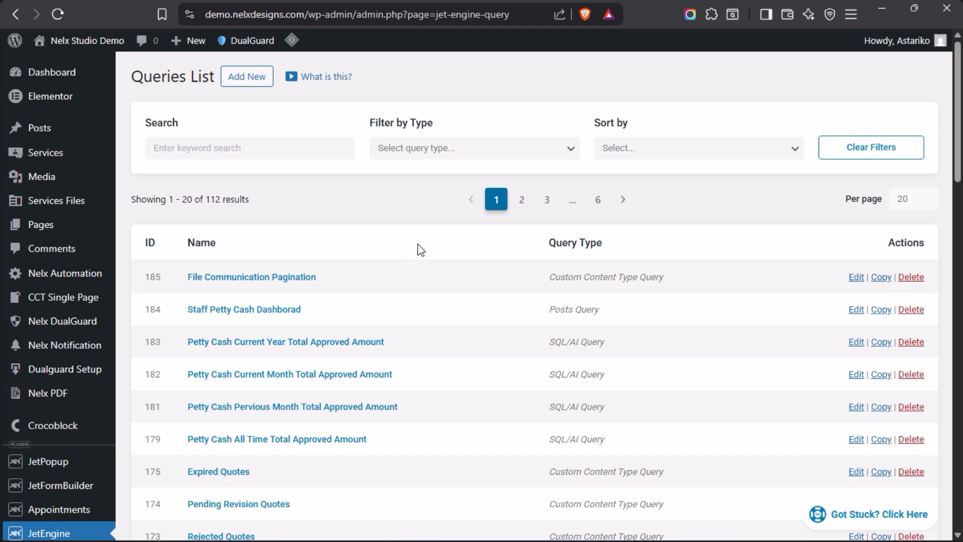
# - Search the queries list for "staff" and open the Staff users query for editing
pyautogui.click(240, 148)
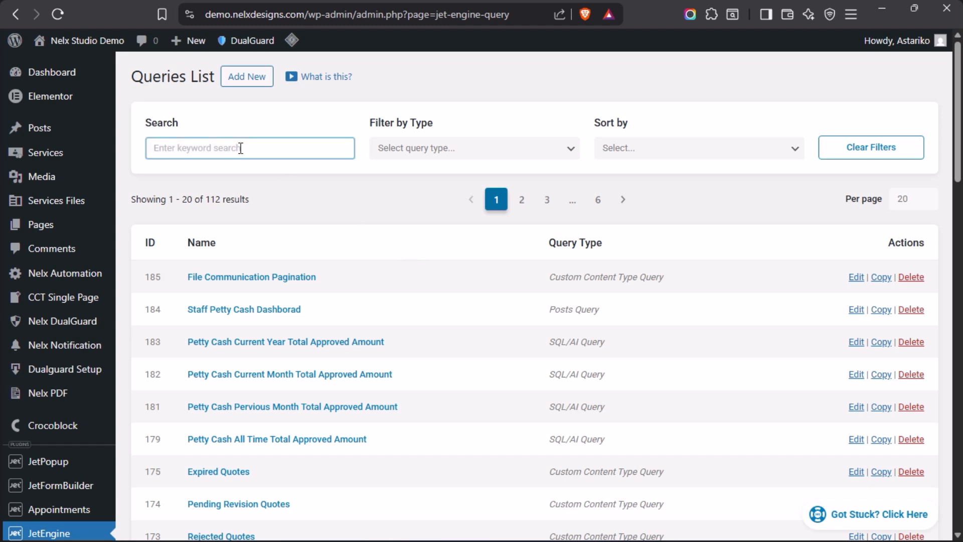
pyautogui.write('staff')
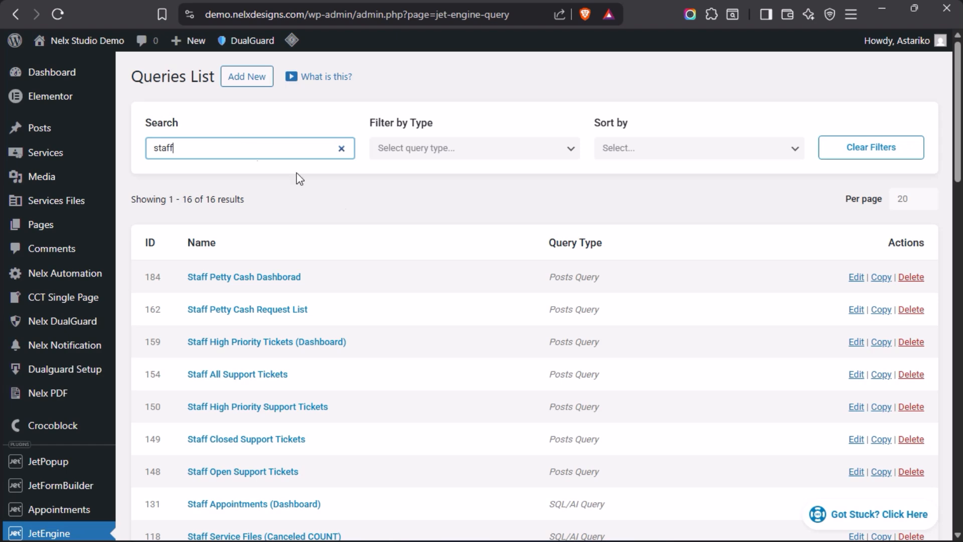
pyautogui.scroll(-10, 365, 258)
pyautogui.scroll(2, 314, 265)
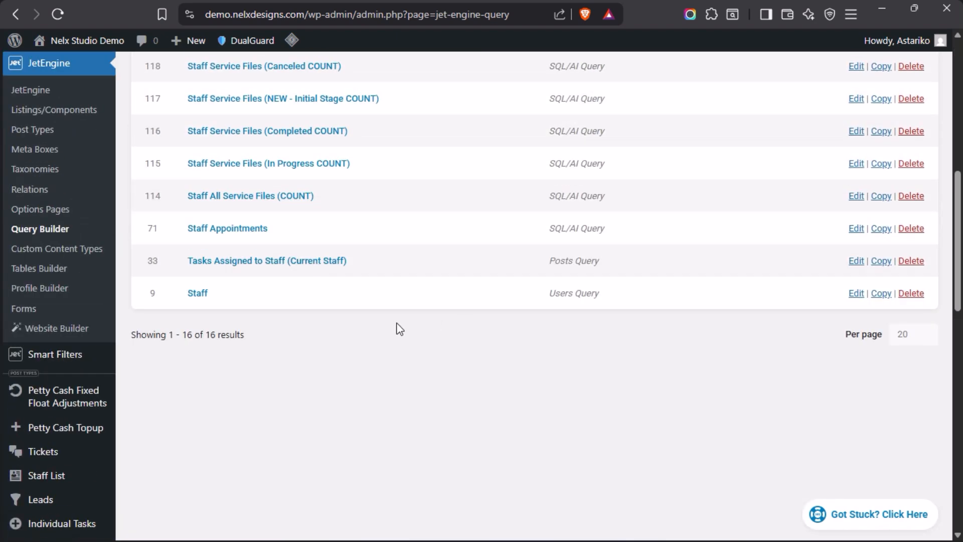
pyautogui.click(199, 295)
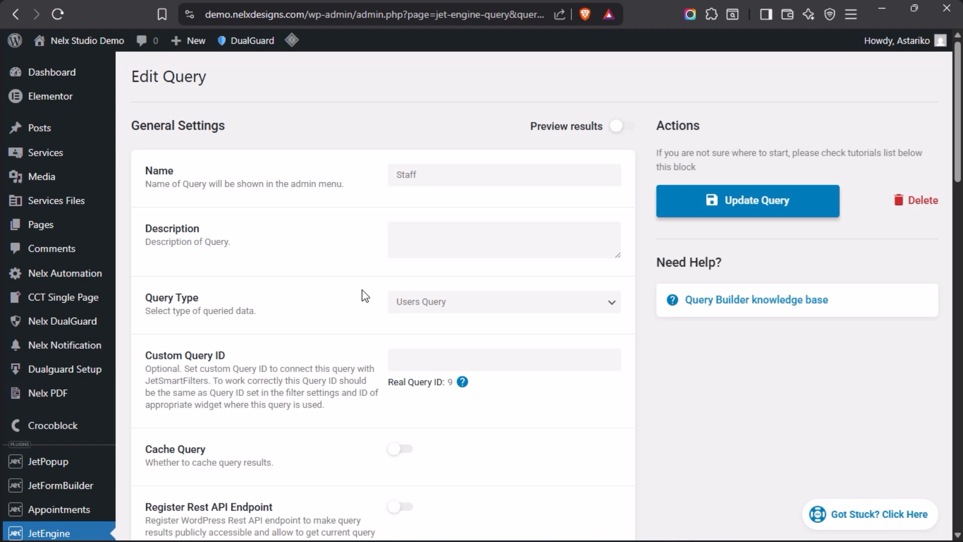
# - Switch to the Task Management System PDF in Adobe Acrobat and review the query types given for the queries to build
pyautogui.scroll(-2, 366, 294)
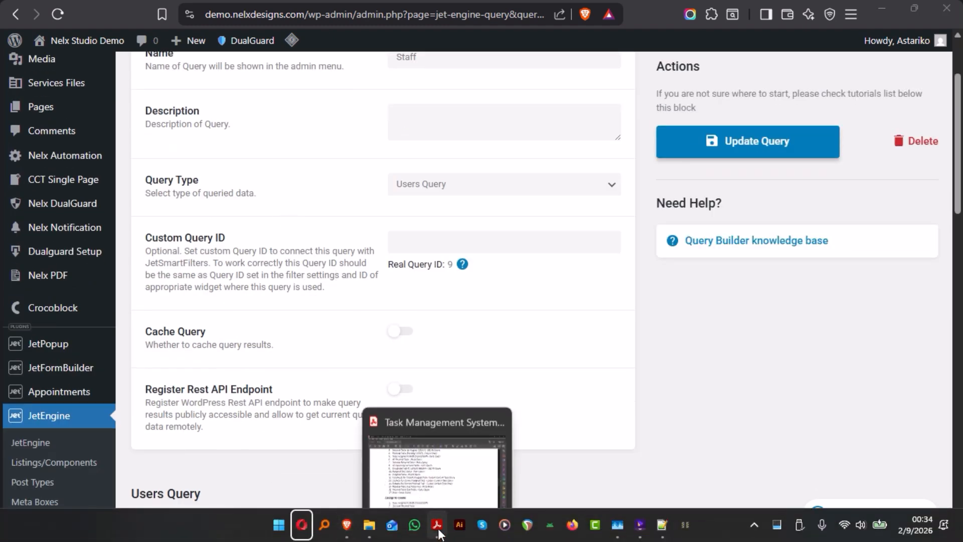
pyautogui.click(438, 529)
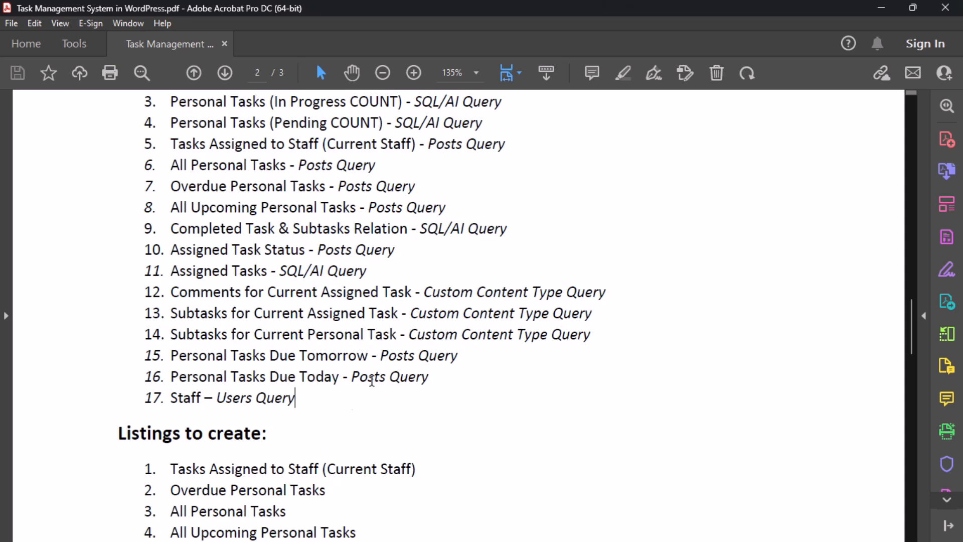
pyautogui.scroll(2, 384, 363)
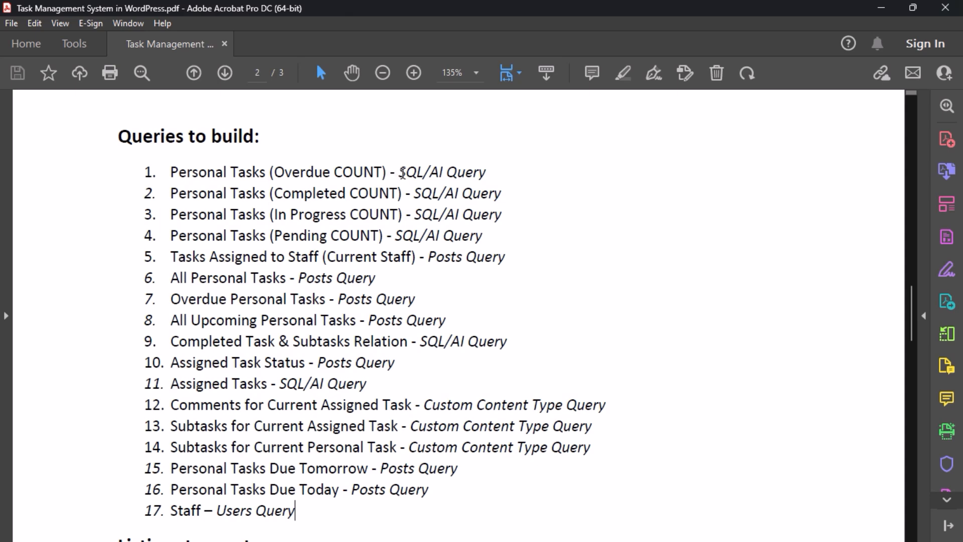
pyautogui.moveTo(402, 172); pyautogui.dragTo(490, 172)
pyautogui.moveTo(415, 193); pyautogui.dragTo(501, 215)
pyautogui.scroll(-3, 400, 295)
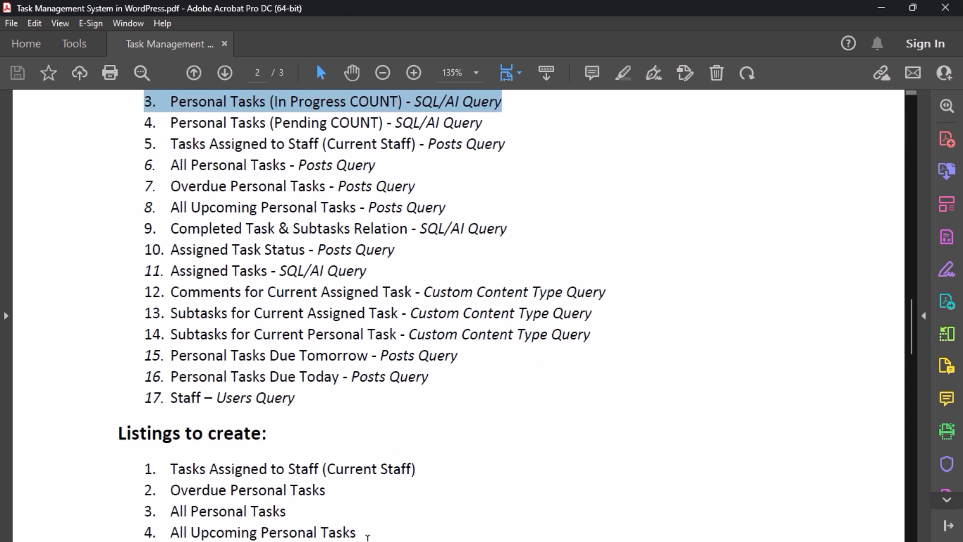
# - Return to the Staff query in the Brave browser and choose Users Query as its query type
pyautogui.moveTo(434, 534)
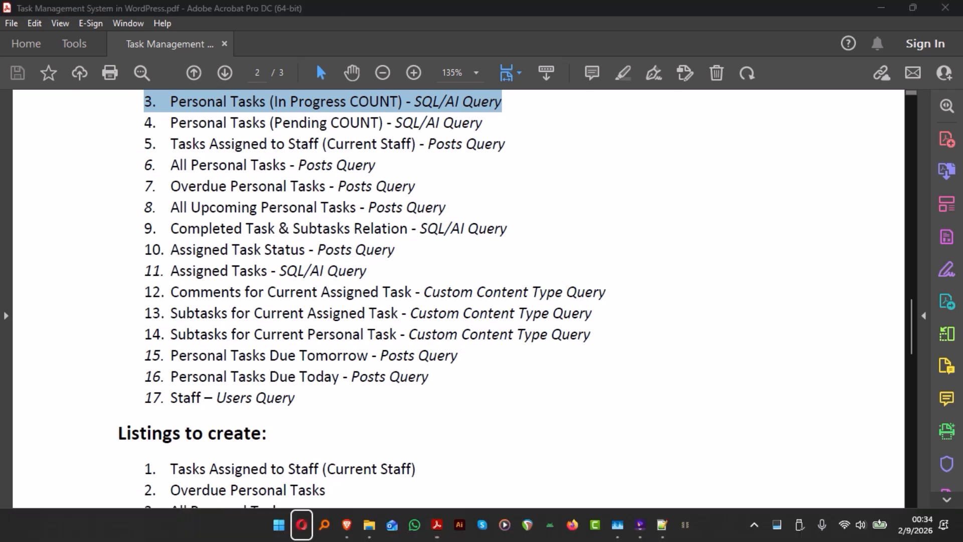
pyautogui.click(351, 527)
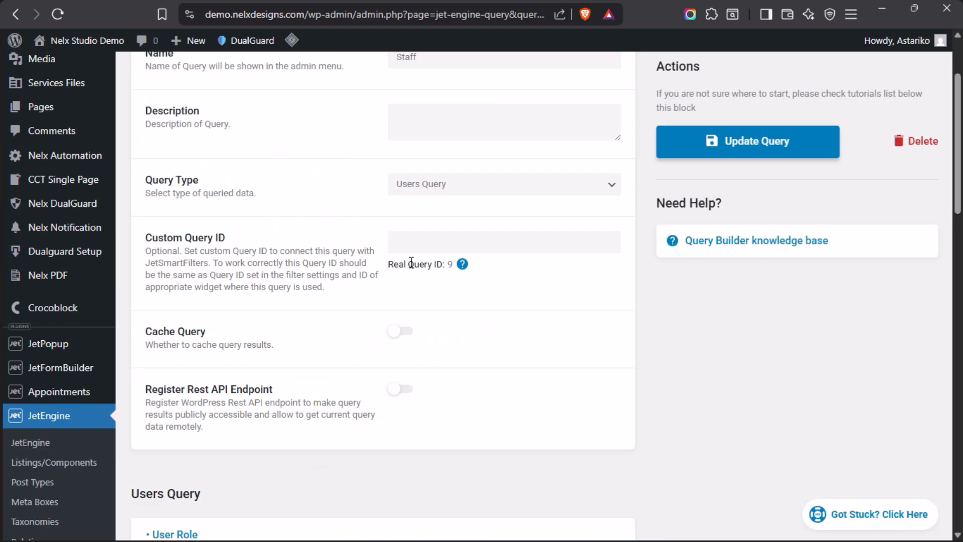
pyautogui.click(487, 191)
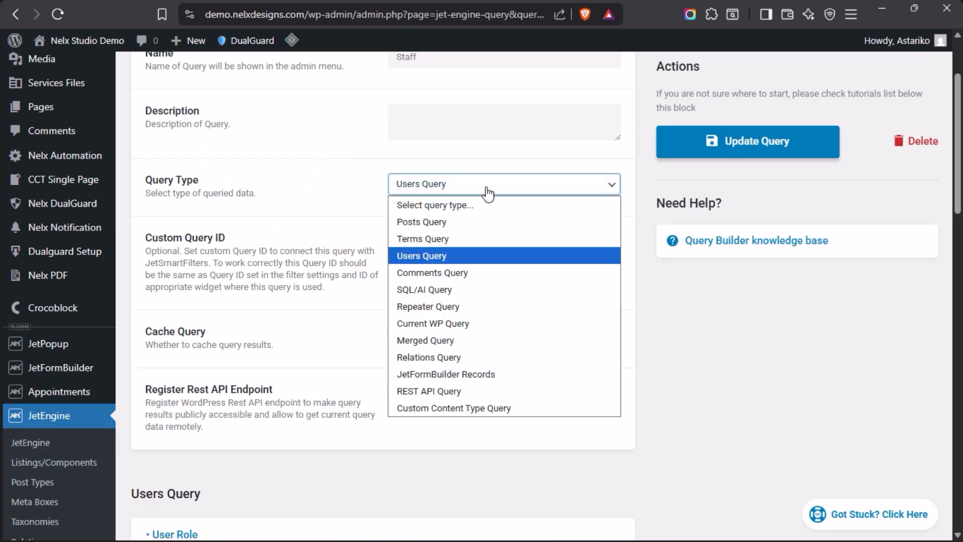
pyautogui.click(444, 257)
# - Examine the Staff query's User Role settings and the roles available for its Role field
pyautogui.scroll(-7, 293, 236)
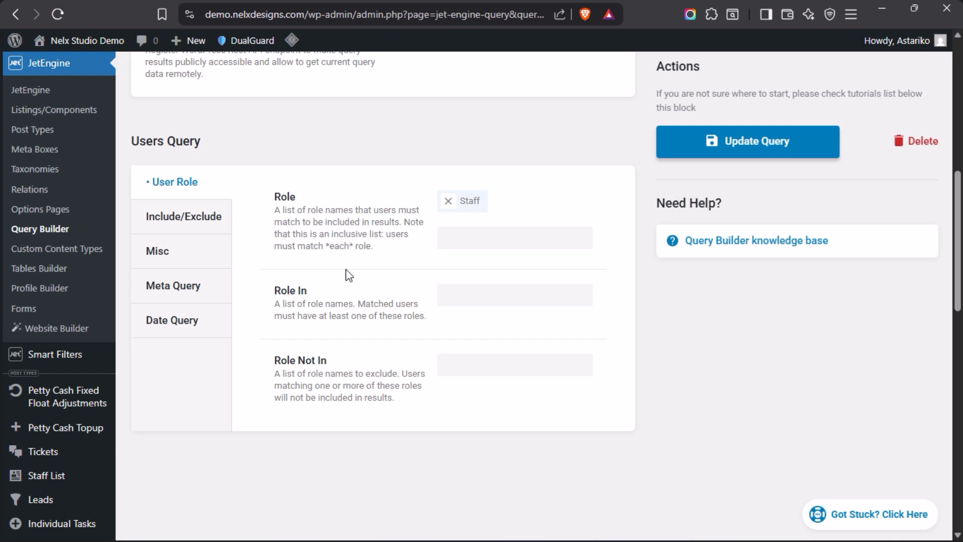
pyautogui.click(521, 242)
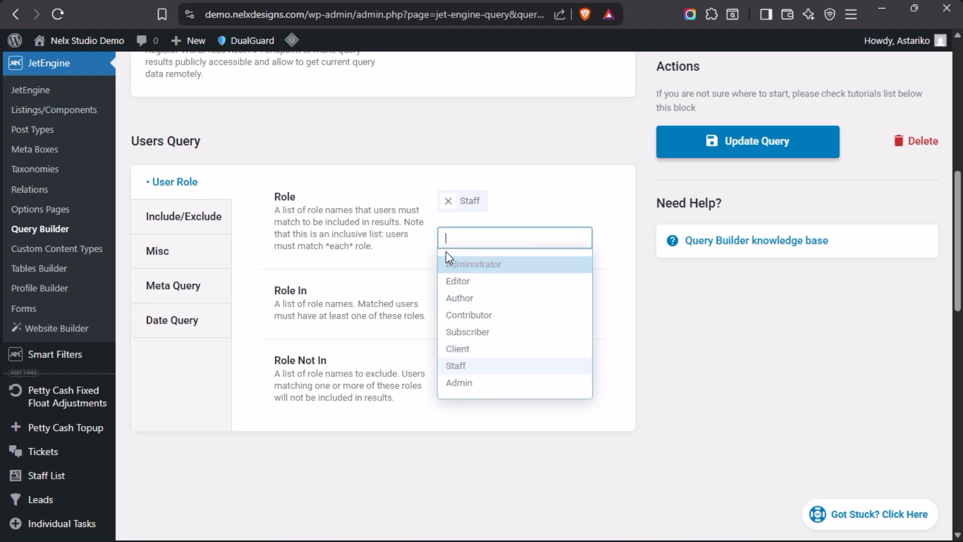
pyautogui.click(399, 258)
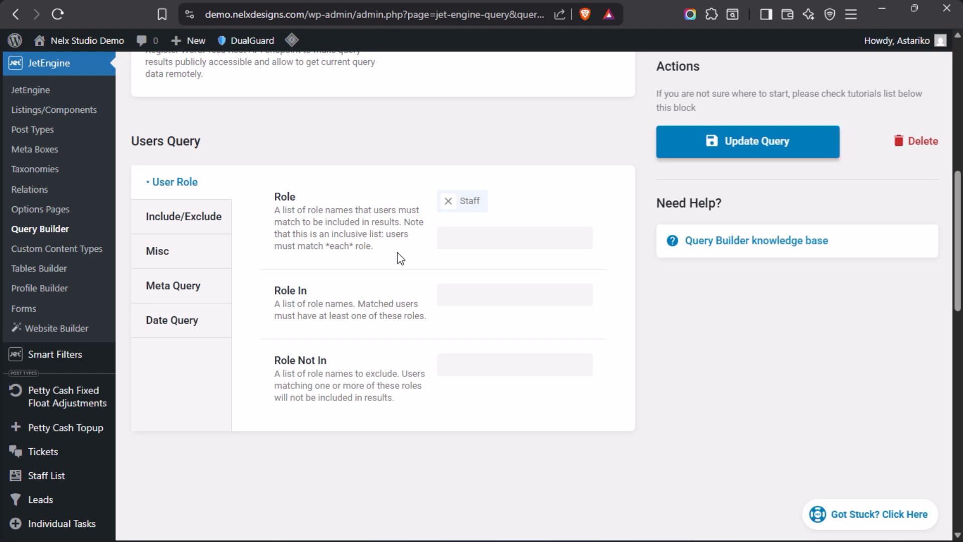
# - Check the staff offered in the live task form's Assigned to field, then return to the Staff query via the Assign New Task form
pyautogui.moveTo(1, 275)
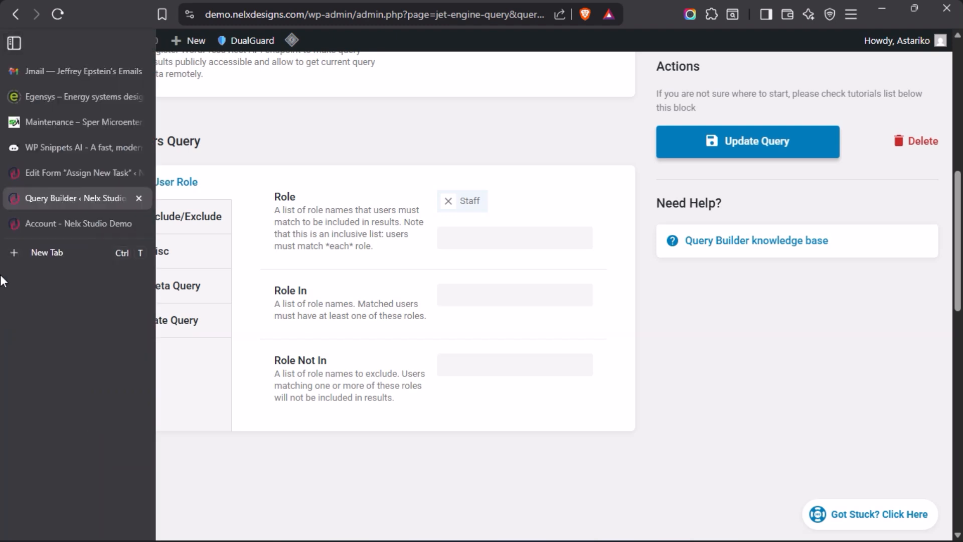
pyautogui.click(62, 171)
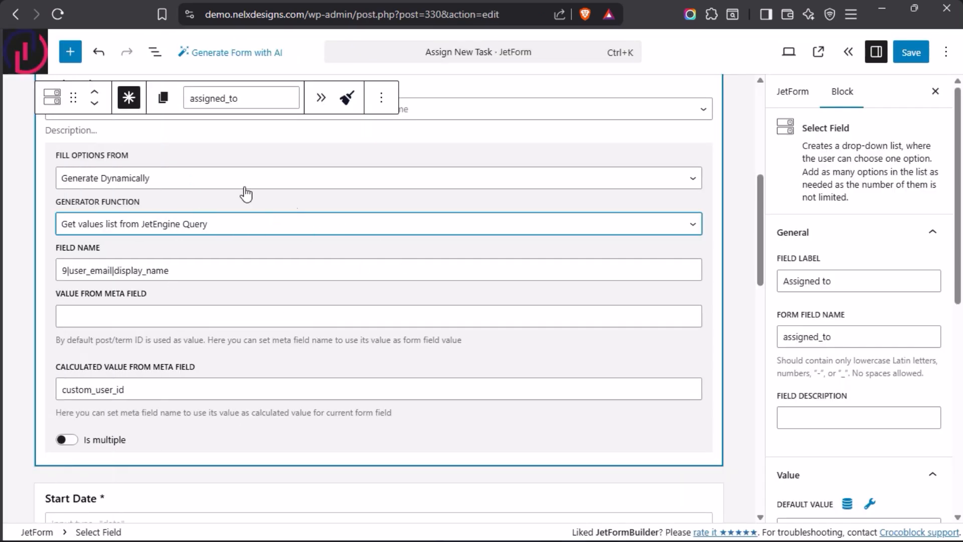
pyautogui.moveTo(1, 232)
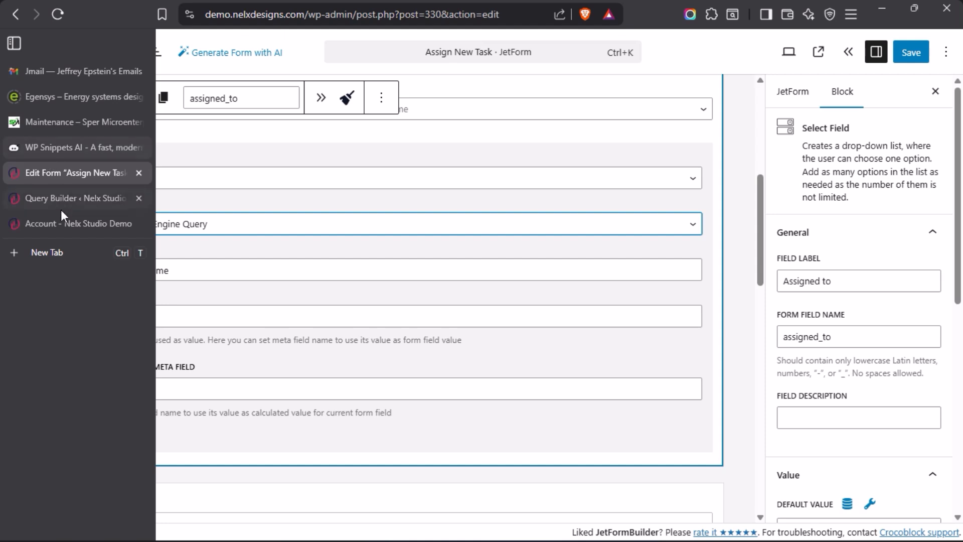
pyautogui.click(56, 222)
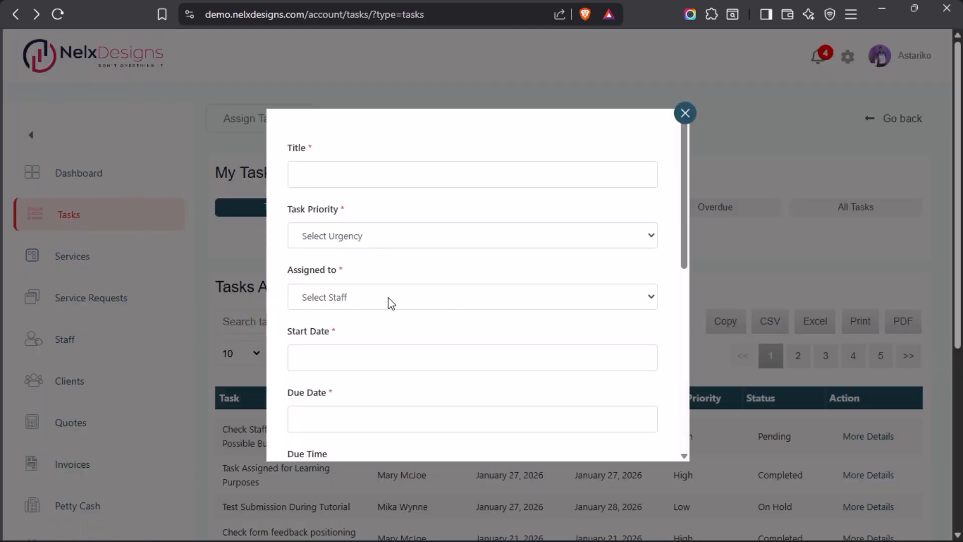
pyautogui.click(389, 301)
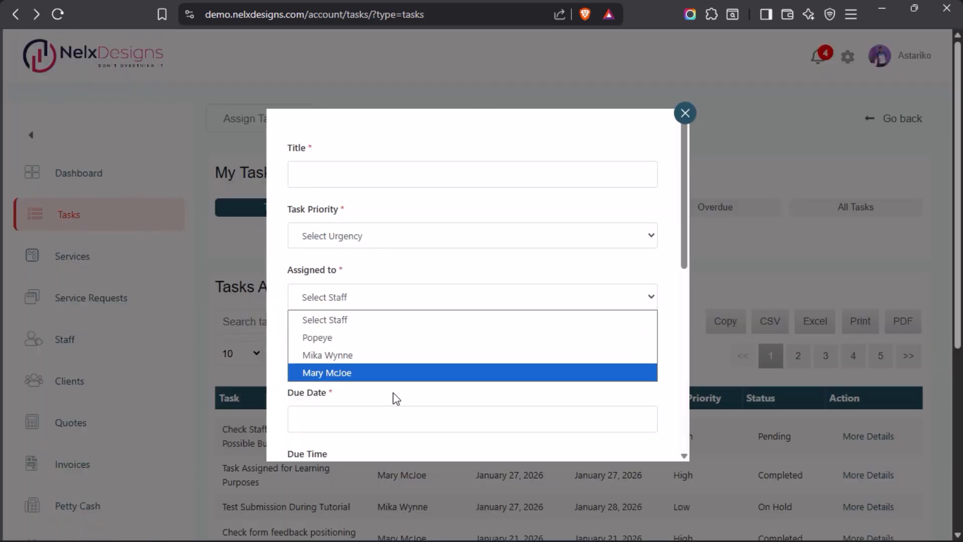
pyautogui.click(469, 142)
pyautogui.moveTo(1, 228)
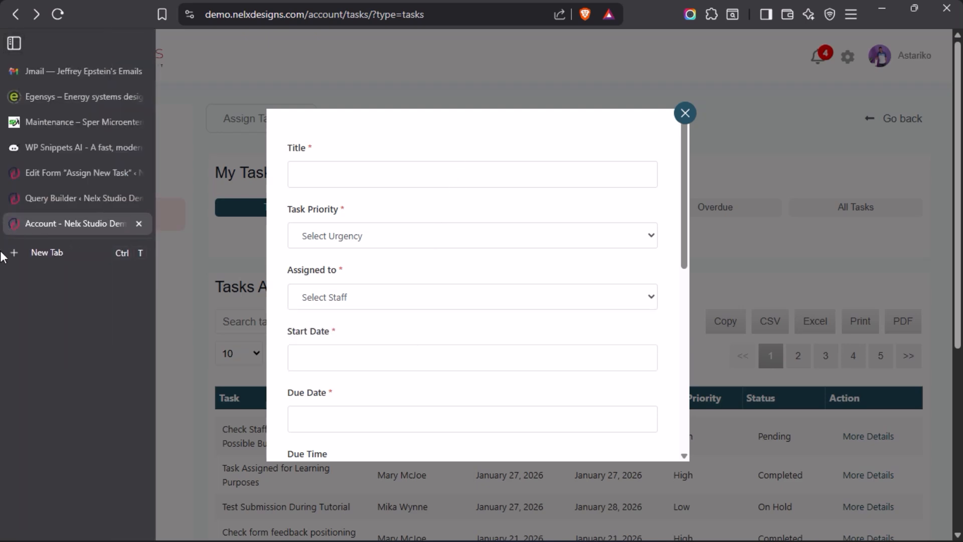
pyautogui.click(62, 170)
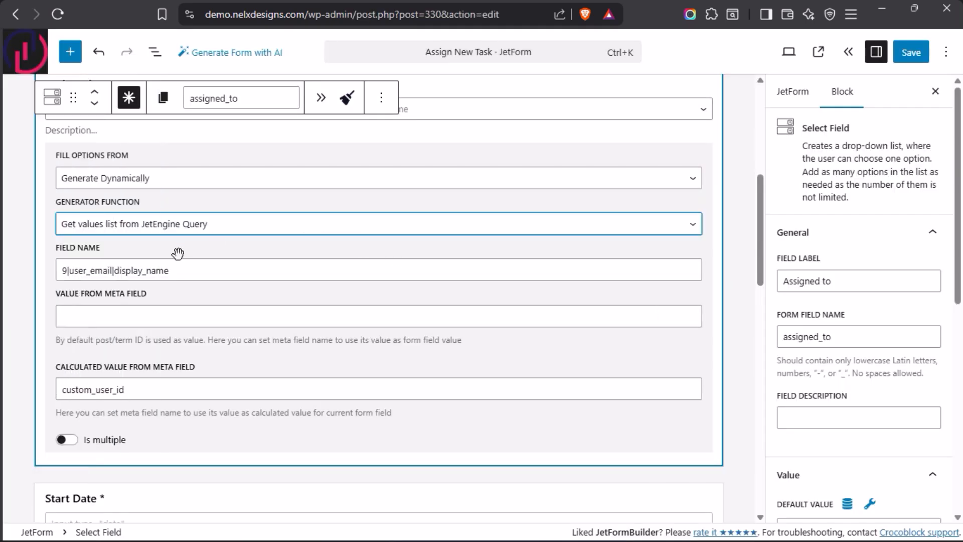
pyautogui.click(52, 198)
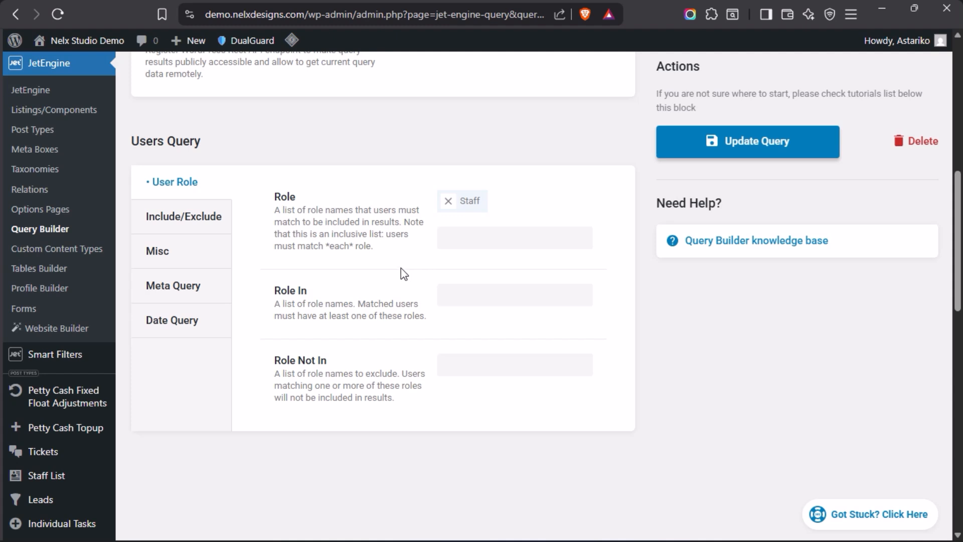
# - Try adding the Admin role to the Staff query's Role field, then remove it
pyautogui.click(516, 238)
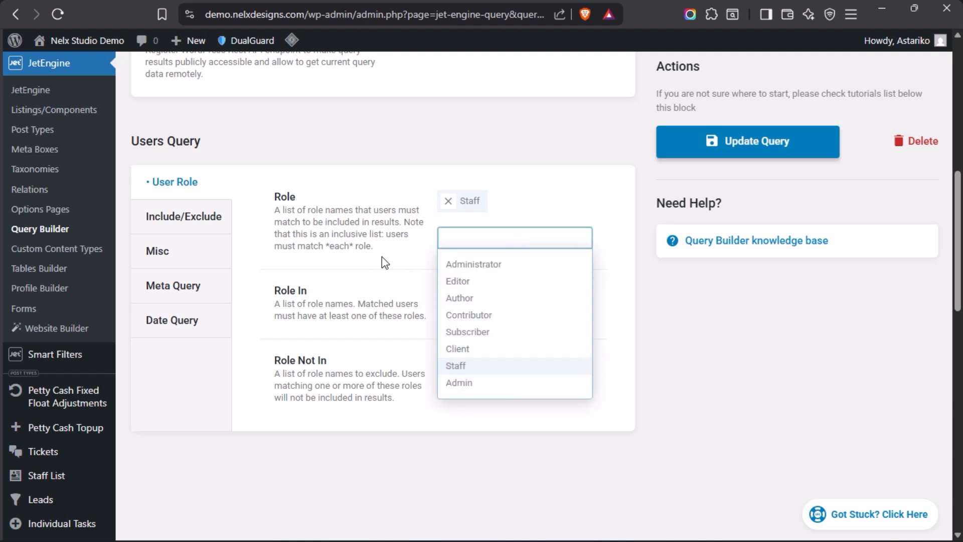
pyautogui.click(476, 383)
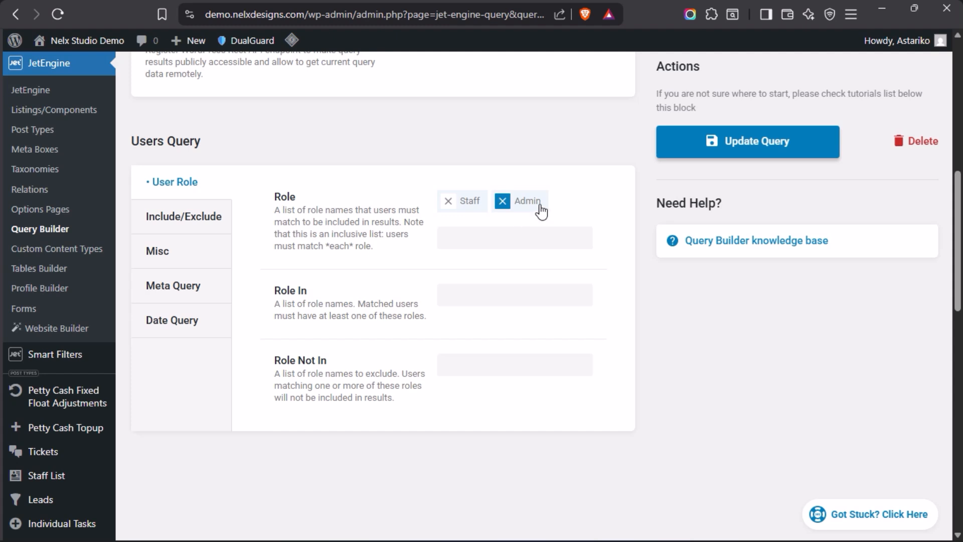
pyautogui.click(502, 201)
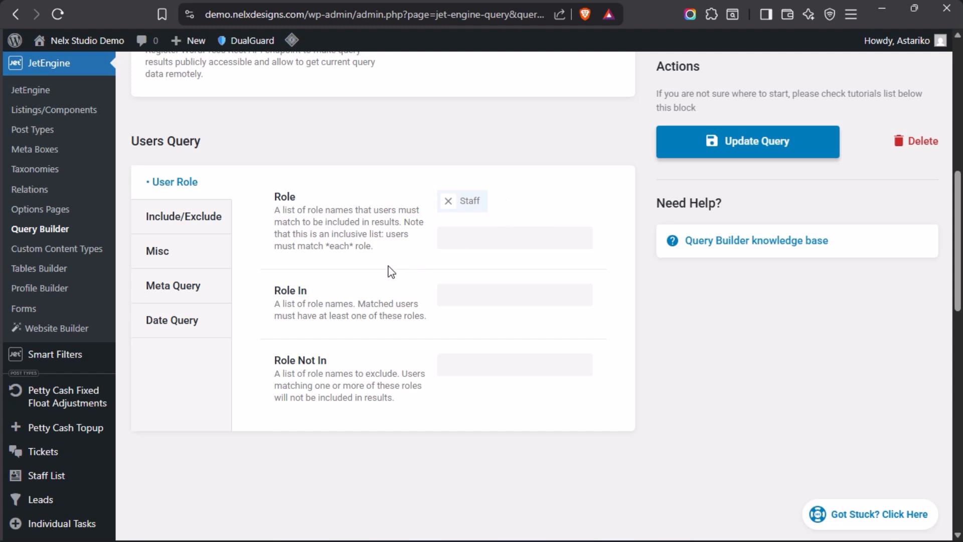
# - Preview the Staff query's results, look through the returned user data, and turn the preview off again
pyautogui.scroll(7, 353, 278)
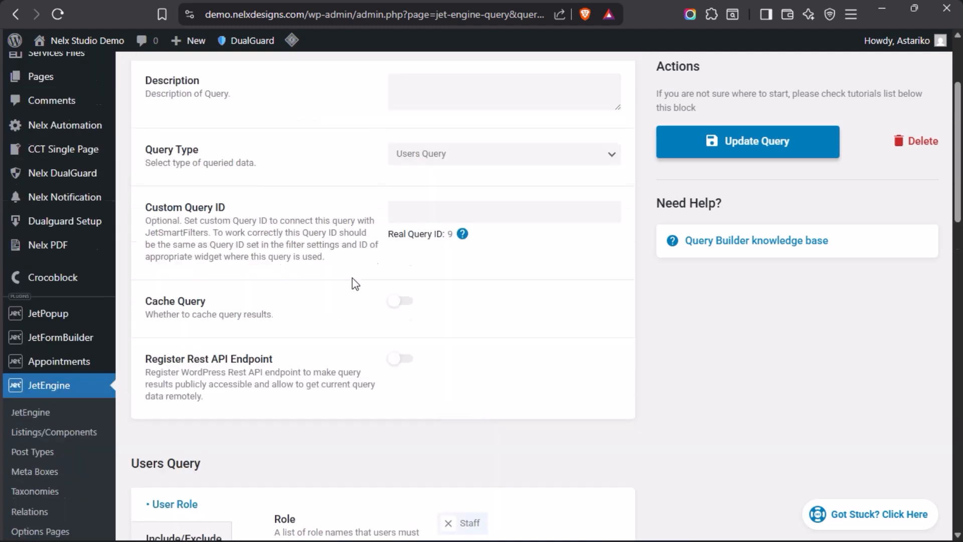
pyautogui.scroll(2, 354, 278)
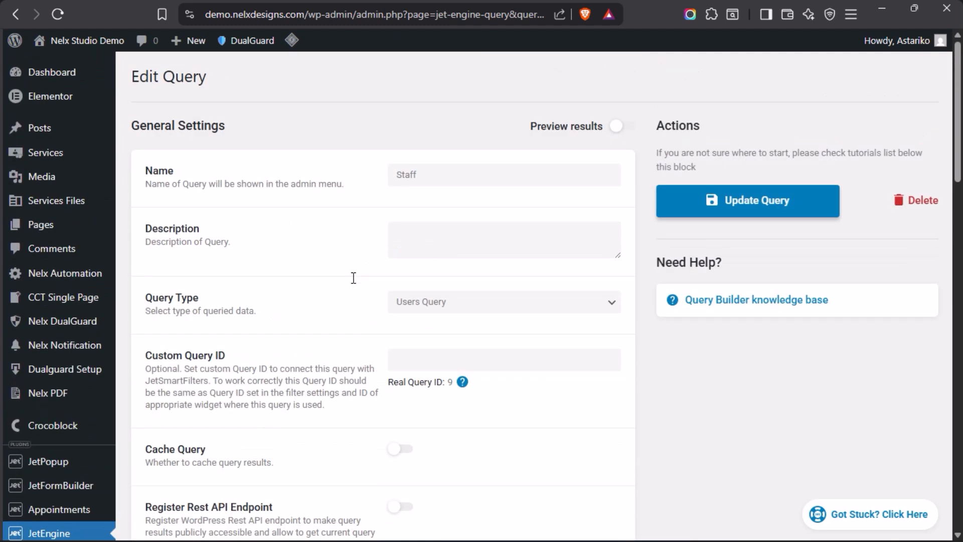
pyautogui.click(625, 129)
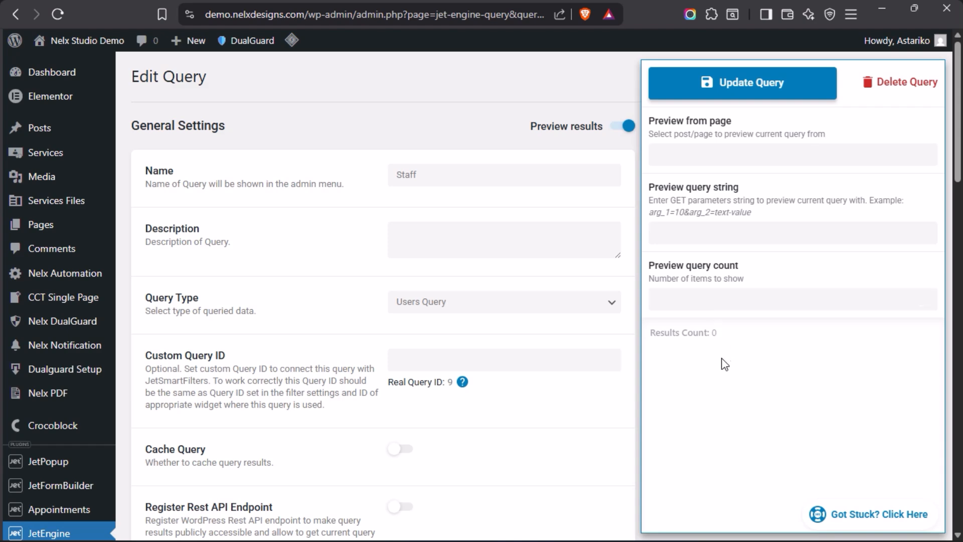
pyautogui.scroll(-3, 792, 426)
pyautogui.scroll(-5, 627, 181)
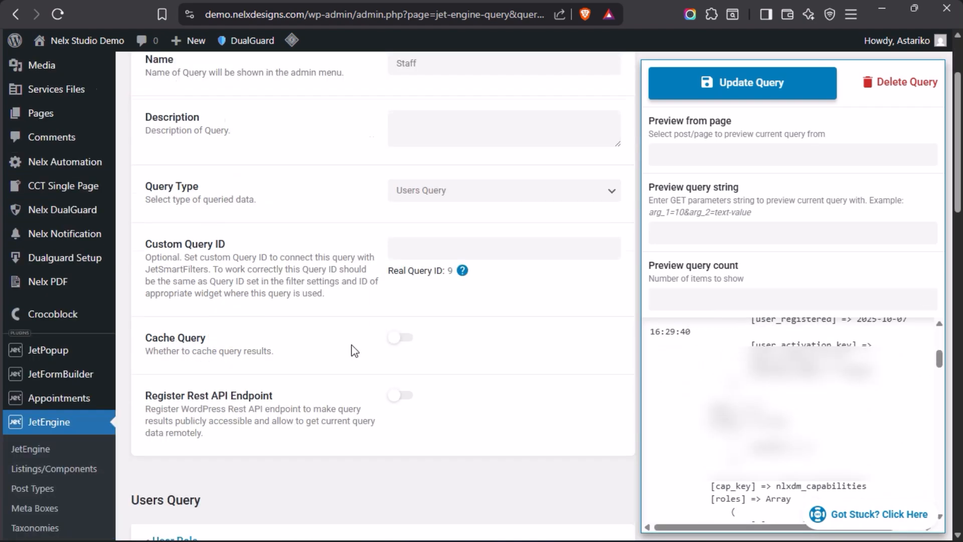
pyautogui.scroll(5, 627, 181)
pyautogui.click(624, 126)
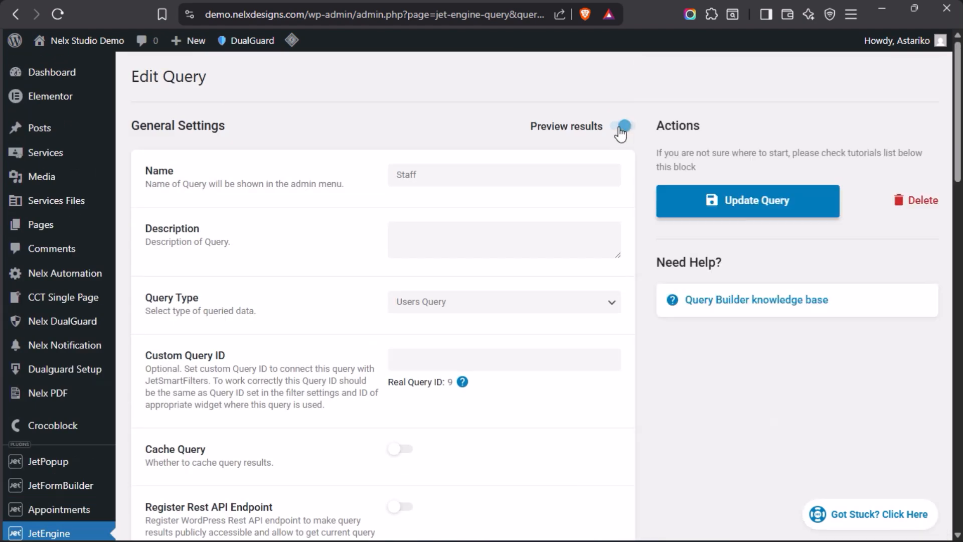
# - Locate the Real Query ID in the Staff query's general settings and highlight it
pyautogui.scroll(-5, 324, 267)
pyautogui.scroll(2, 321, 244)
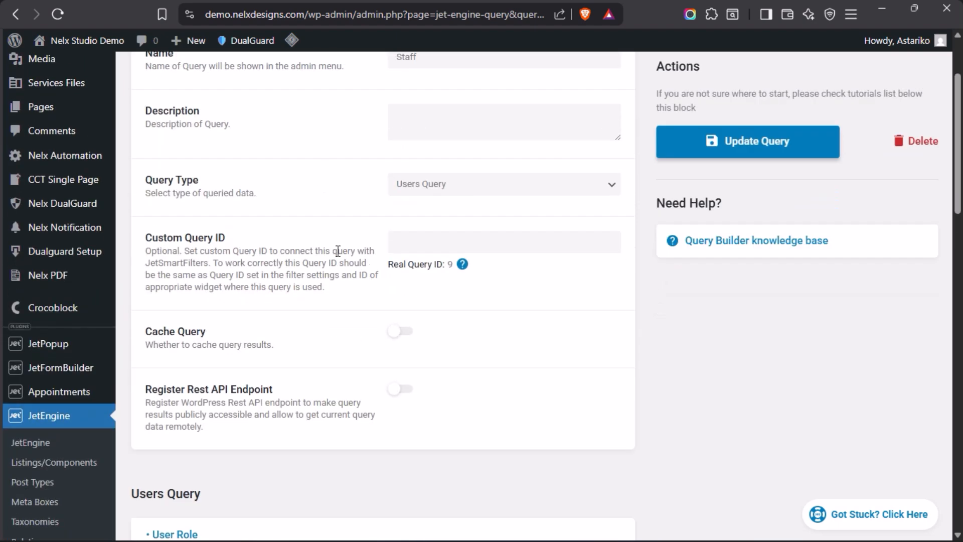
pyautogui.moveTo(389, 265); pyautogui.dragTo(458, 264)
pyautogui.click(514, 283)
# - Examine the end of the Staff query's page address for the query ID and compare it with the general settings
pyautogui.click(493, 15)
pyautogui.click(493, 14)
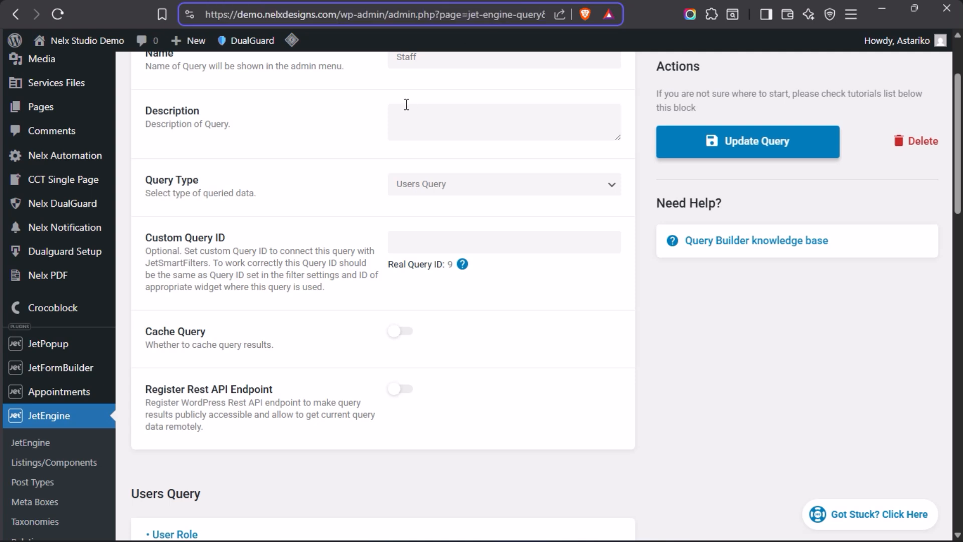
pyautogui.press('Right')
pyautogui.press('Right')
pyautogui.press('Right')
pyautogui.press('Right')
pyautogui.press('Right')
pyautogui.press('Right')
pyautogui.press('Right')
pyautogui.press('Right')
pyautogui.press('Right')
pyautogui.press('Right')
pyautogui.press('Right')
pyautogui.press('Right')
pyautogui.press('Right')
pyautogui.press('Right')
pyautogui.press('Right')
pyautogui.press('Right')
pyautogui.press('Right')
pyautogui.press('Right')
pyautogui.press('Right')
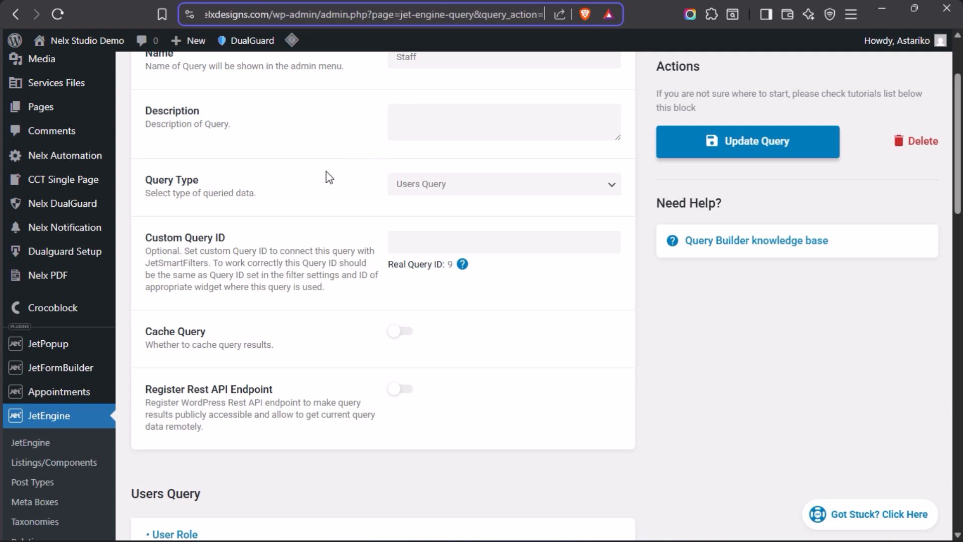
pyautogui.press('Right')
pyautogui.press('Right')
pyautogui.press('Right')
pyautogui.press('Right')
pyautogui.press('Right')
pyautogui.press('Right')
pyautogui.press('Right')
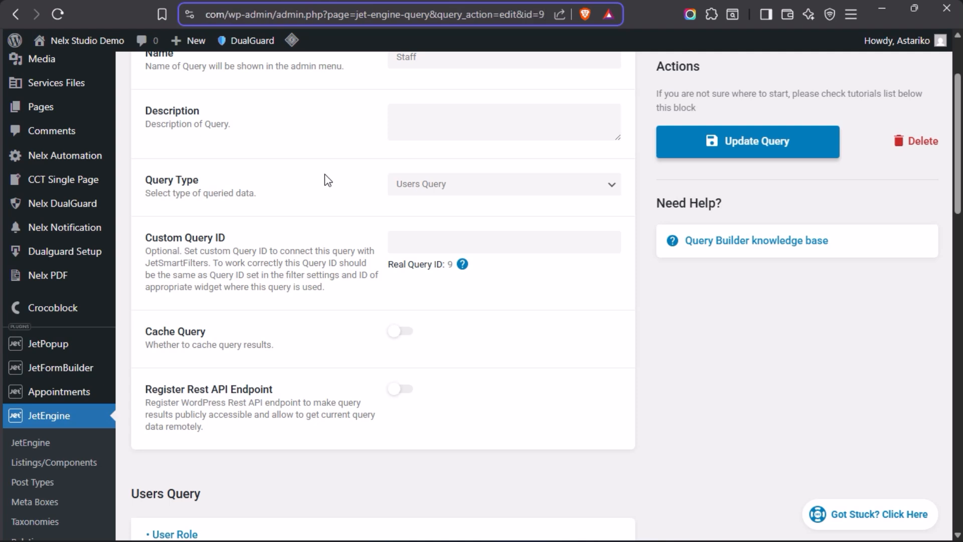
pyautogui.scroll(3, 324, 181)
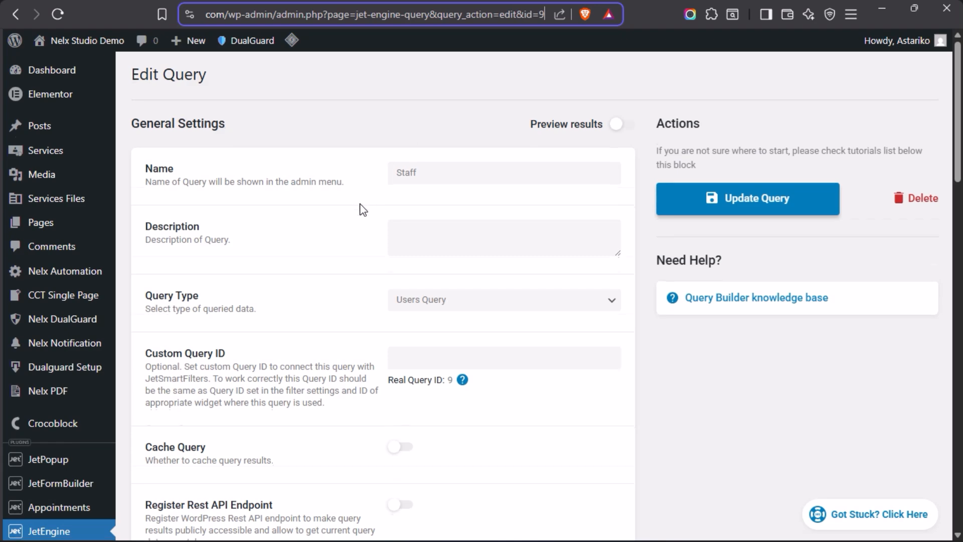
pyautogui.scroll(-5, 363, 209)
pyautogui.scroll(-2, 328, 258)
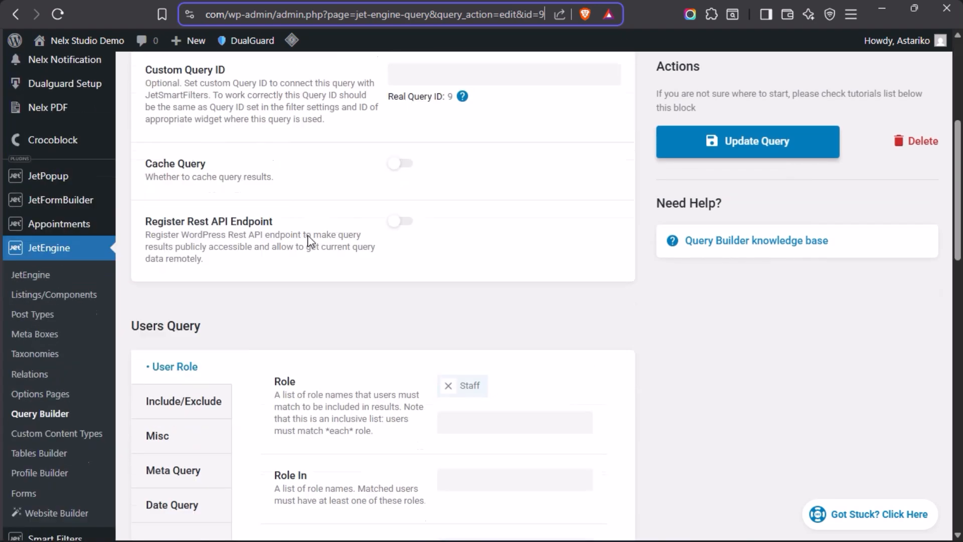
pyautogui.scroll(7, 310, 241)
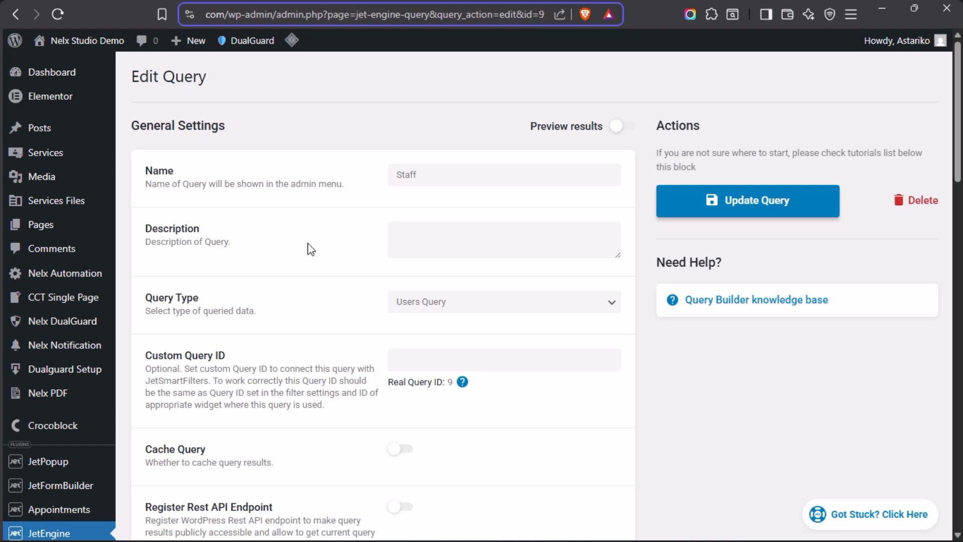
pyautogui.scroll(-2, 299, 221)
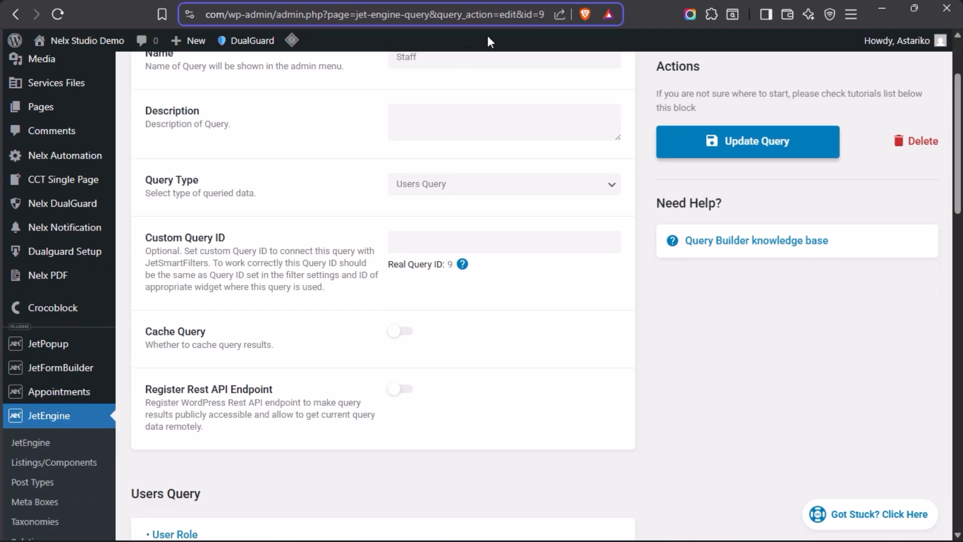
pyautogui.click(333, 162)
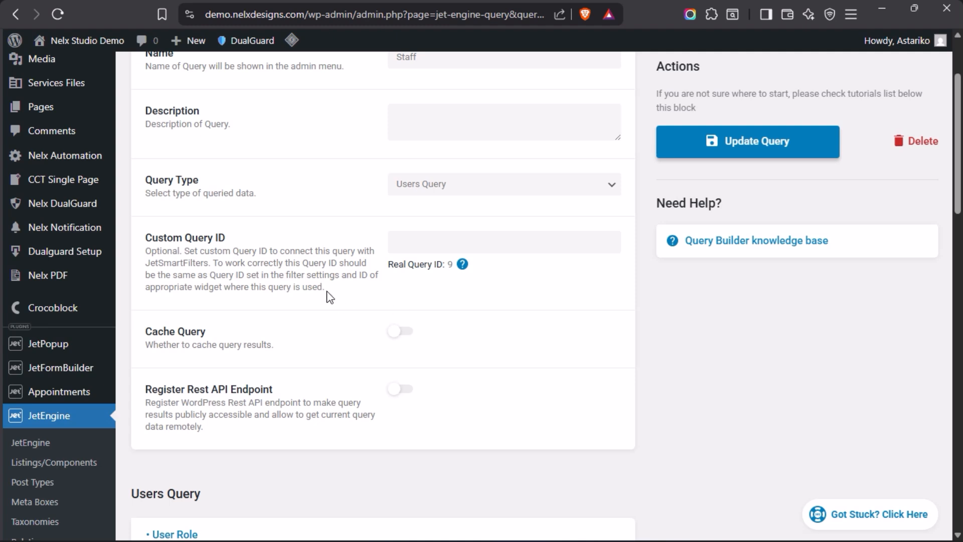
# - Review the Assigned to field's Field Name in the Assign New Task form, then turn on Preview results for the Staff query
pyautogui.moveTo(1, 303)
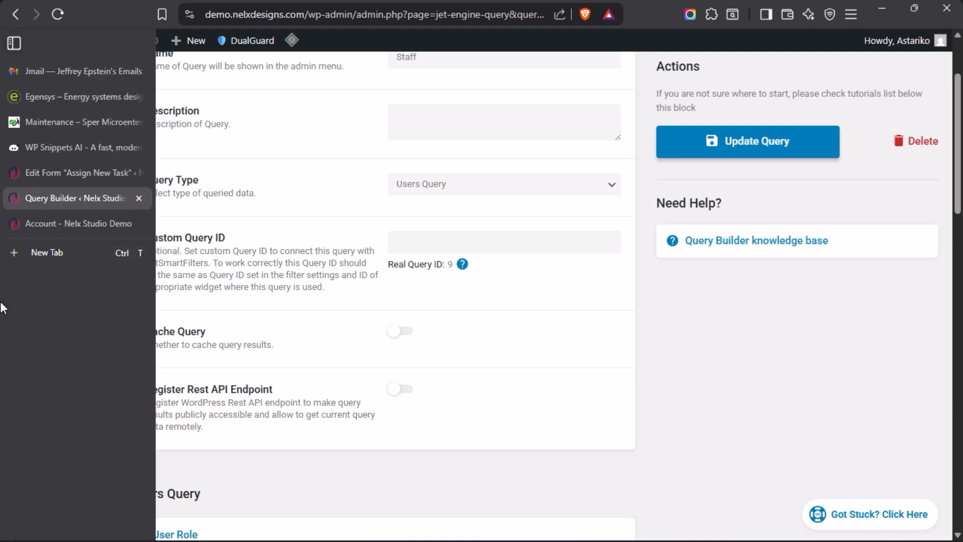
pyautogui.click(53, 174)
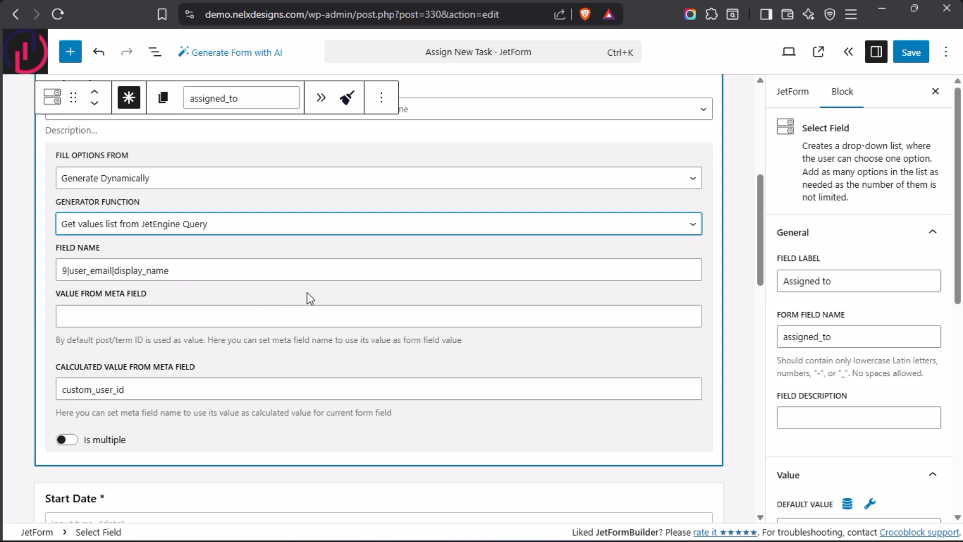
pyautogui.moveTo(2, 281)
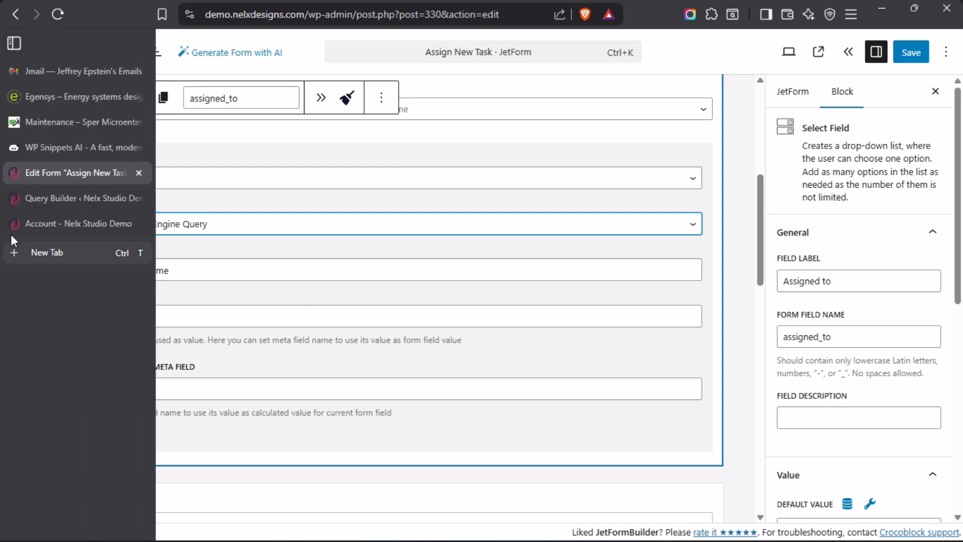
pyautogui.click(49, 198)
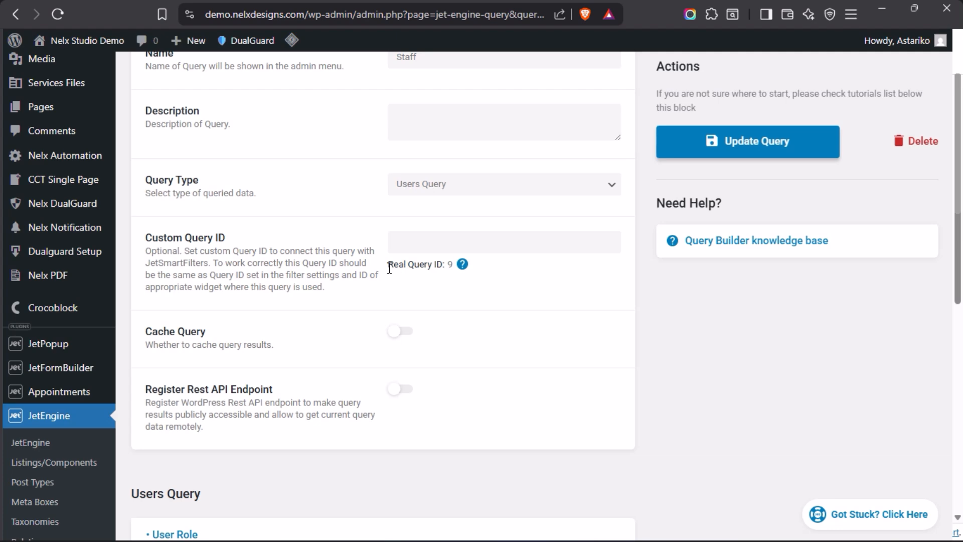
pyautogui.scroll(3, 524, 282)
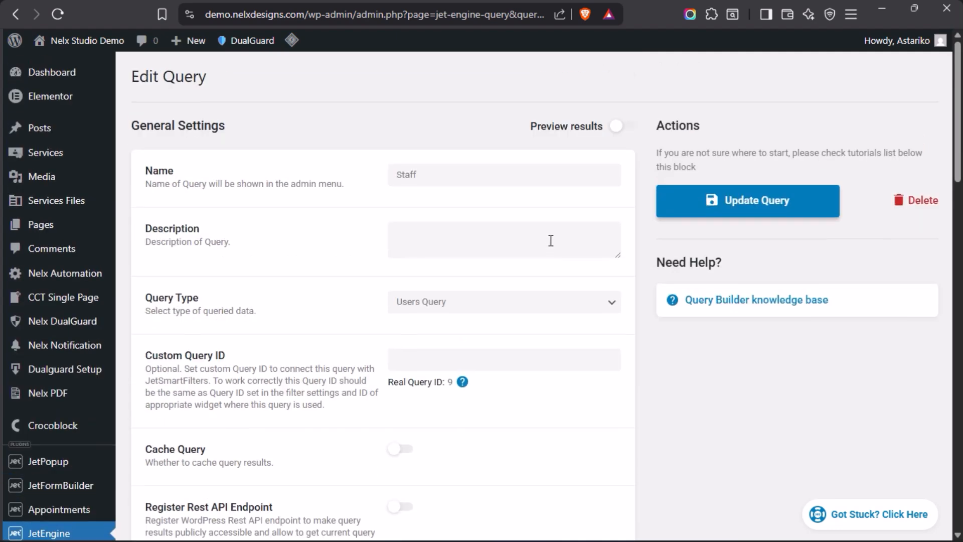
pyautogui.click(626, 127)
pyautogui.scroll(-9, 537, 346)
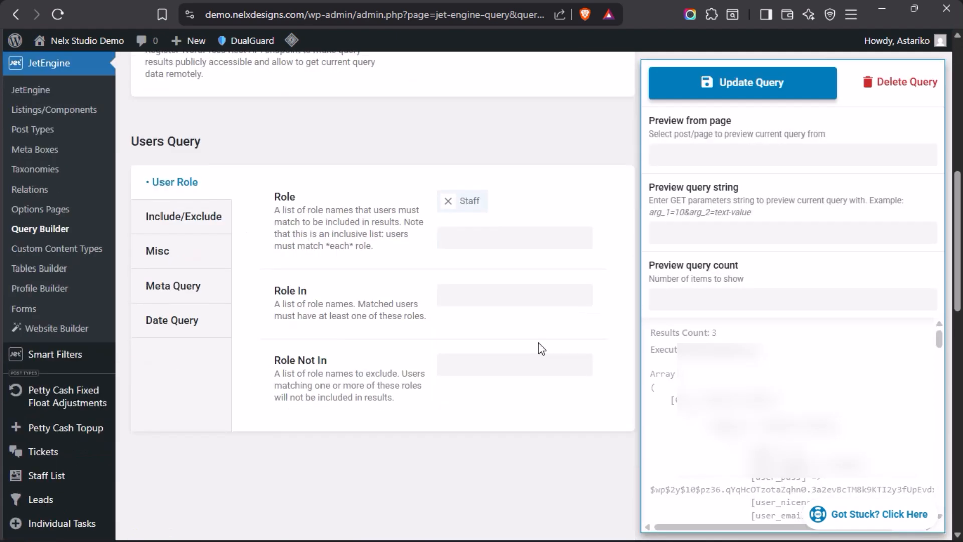
# - Compare the Assigned to field's Field Name entries with the user properties in the Staff query's previewed results
pyautogui.moveTo(47, 247)
pyautogui.click(53, 173)
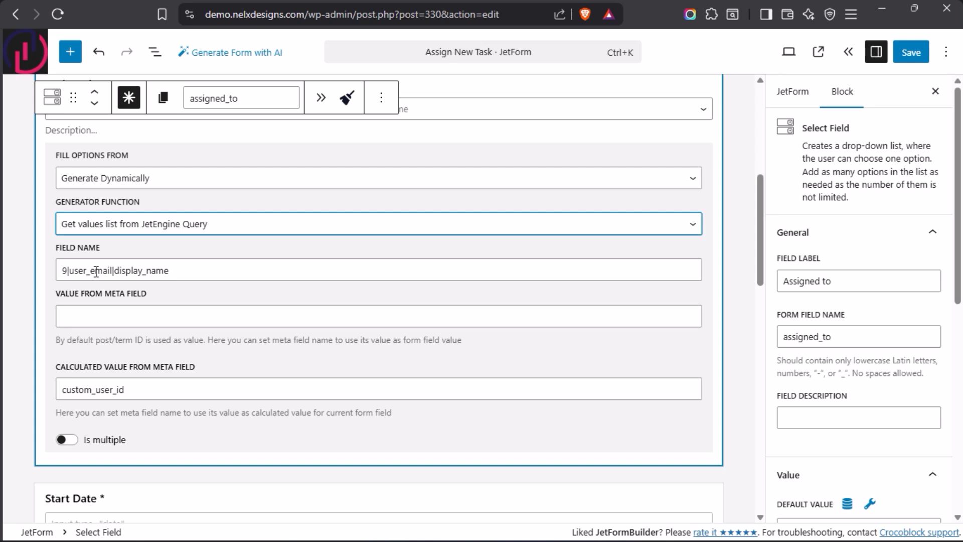
pyautogui.moveTo(1, 185)
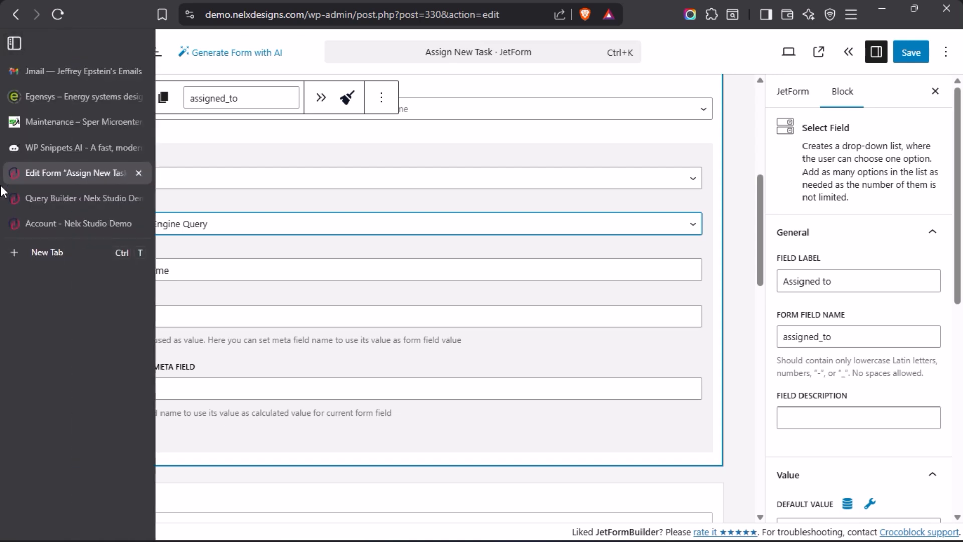
pyautogui.click(50, 195)
pyautogui.scroll(-5, 683, 337)
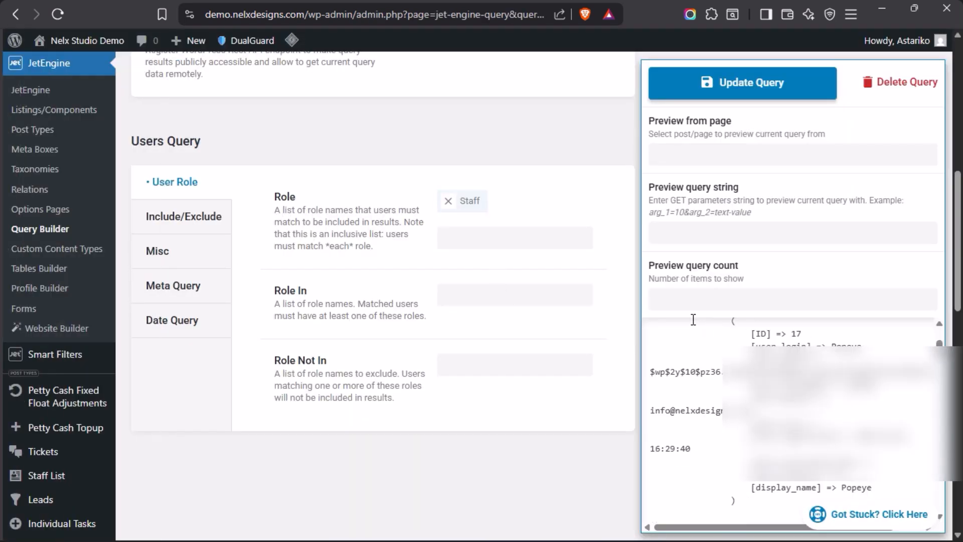
pyautogui.scroll(-1, 683, 336)
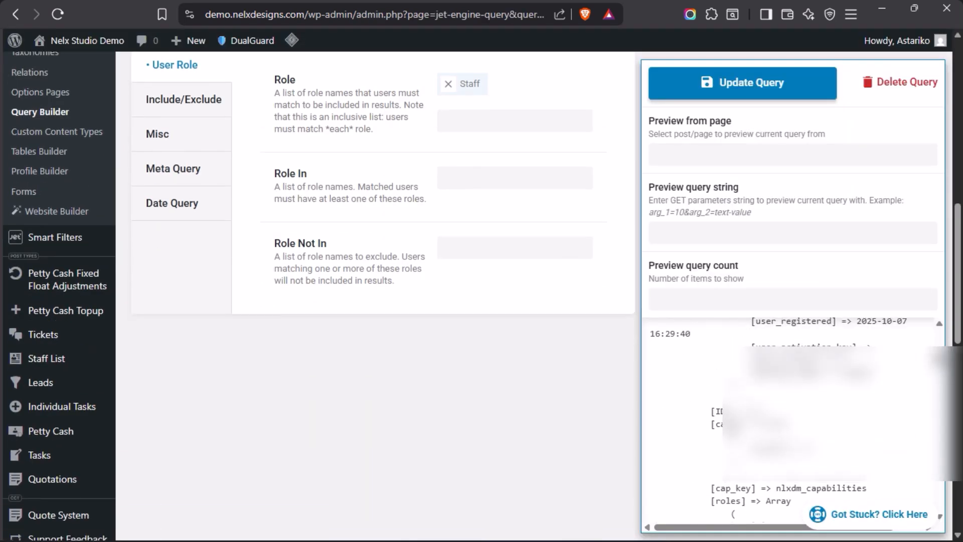
# - Examine the second staff user's record in the previewed results, highlighting the user_status, user_activation_key and user_registered properties
pyautogui.scroll(-5, 790, 421)
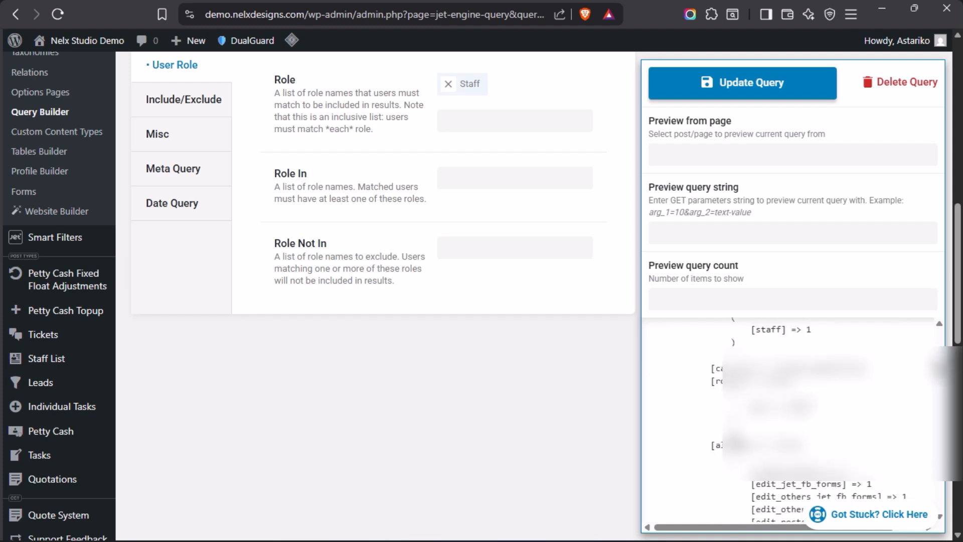
pyautogui.scroll(-2, 789, 421)
pyautogui.scroll(-10, 792, 421)
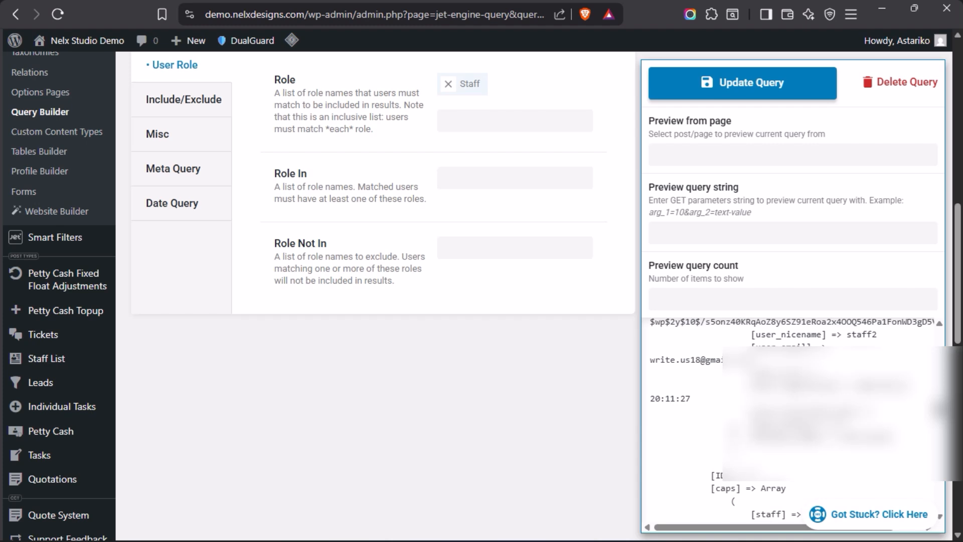
pyautogui.scroll(3, 793, 421)
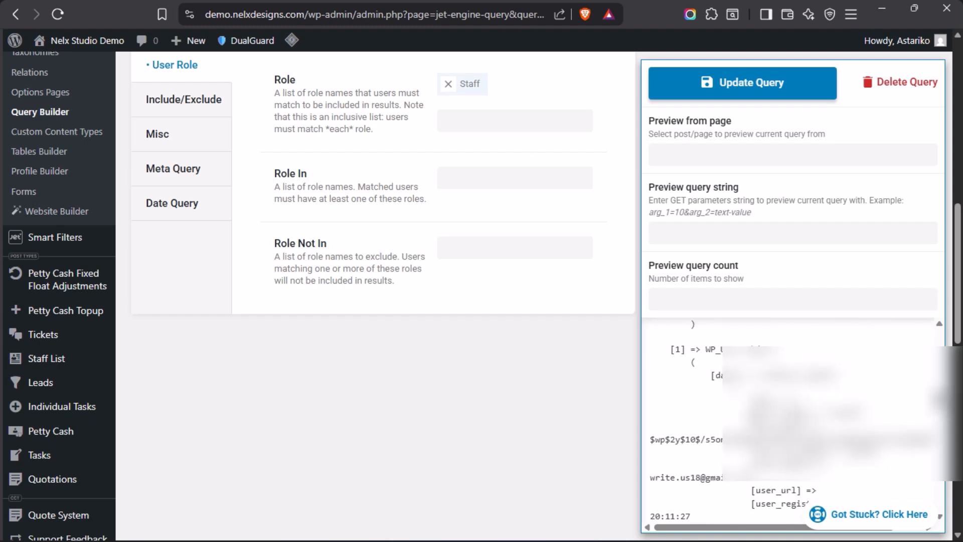
pyautogui.scroll(-3, 793, 422)
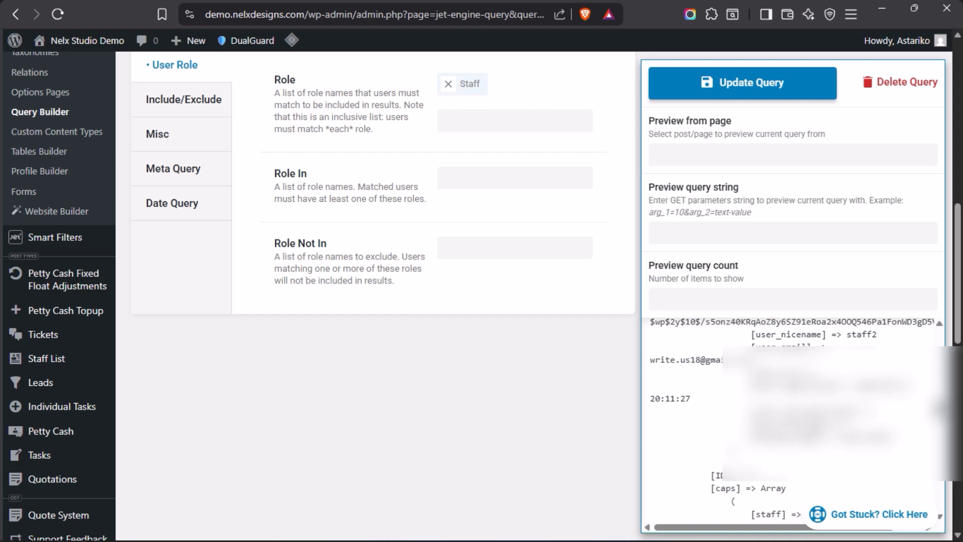
pyautogui.moveTo(812, 424); pyautogui.dragTo(751, 424)
pyautogui.moveTo(854, 412); pyautogui.dragTo(751, 412)
pyautogui.moveTo(832, 386); pyautogui.dragTo(756, 386)
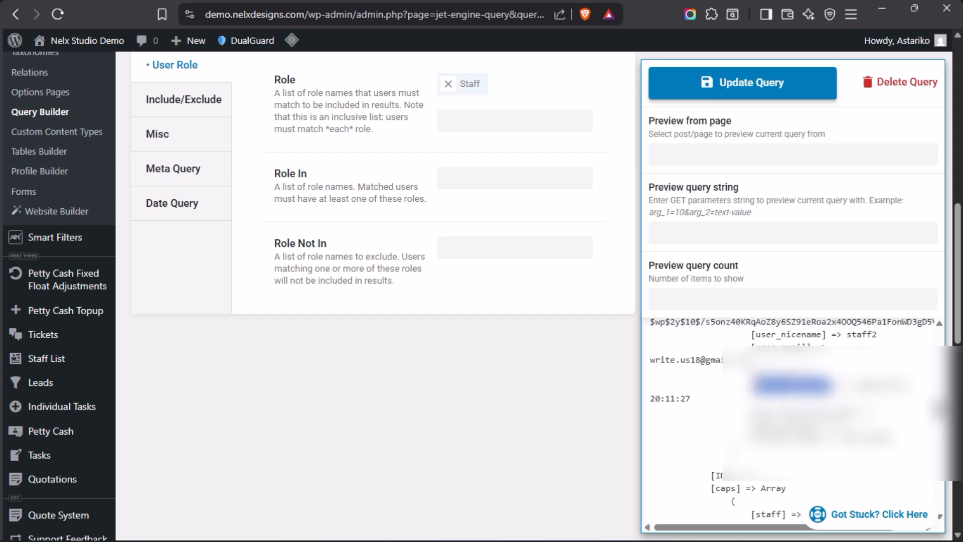
# - Review the Assigned to field's Field Name entries in the Assign New Task form
pyautogui.moveTo(4, 384)
pyautogui.click(48, 172)
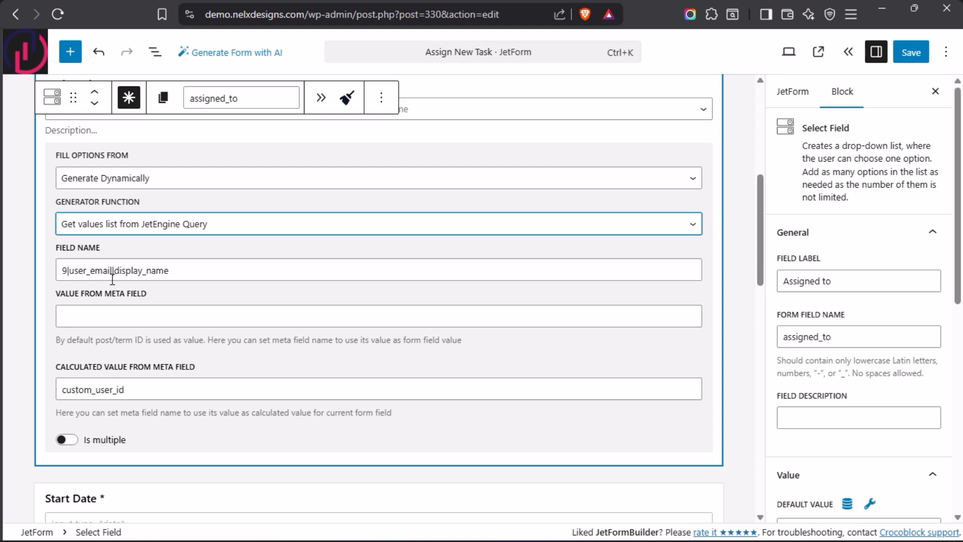
pyautogui.moveTo(2, 291)
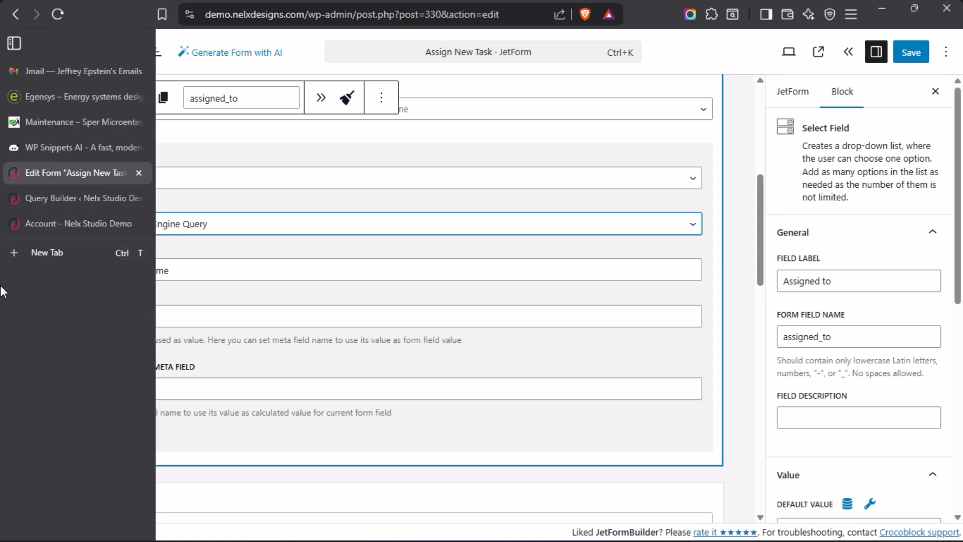
# - Open the All Tasks list in a new browser tab, then open the task "Check Staff Last Seen for a Possible Bug" for editing
pyautogui.click(53, 198)
pyautogui.scroll(5, 222, 223)
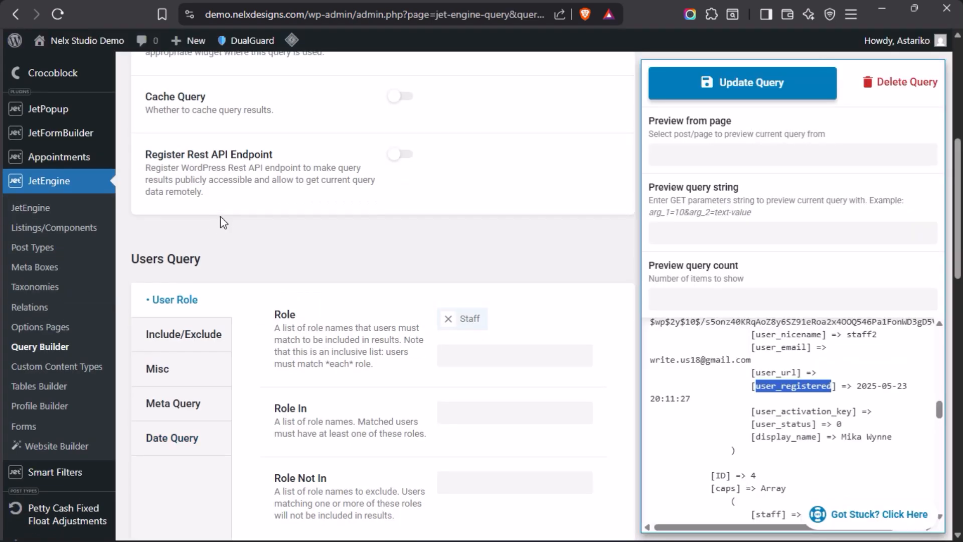
pyautogui.scroll(-5, 232, 220)
pyautogui.scroll(-3, 195, 252)
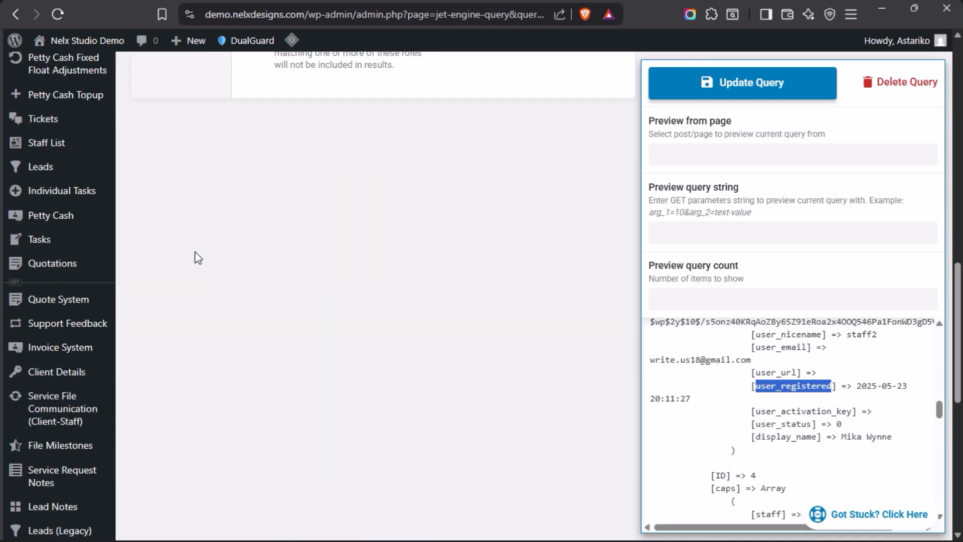
pyautogui.moveTo(43, 221)
pyautogui.rightClick(146, 223)
pyautogui.click(215, 234)
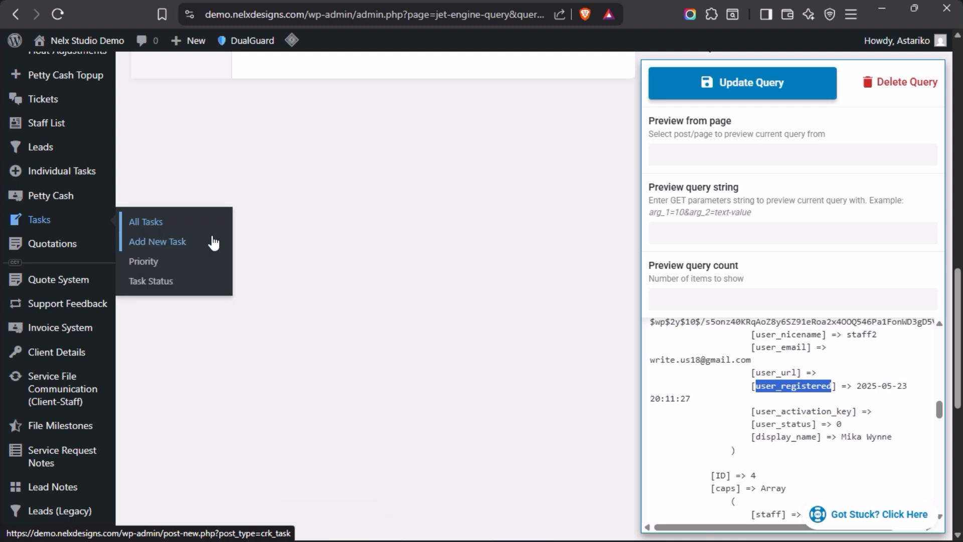
pyautogui.moveTo(2, 223)
pyautogui.click(48, 224)
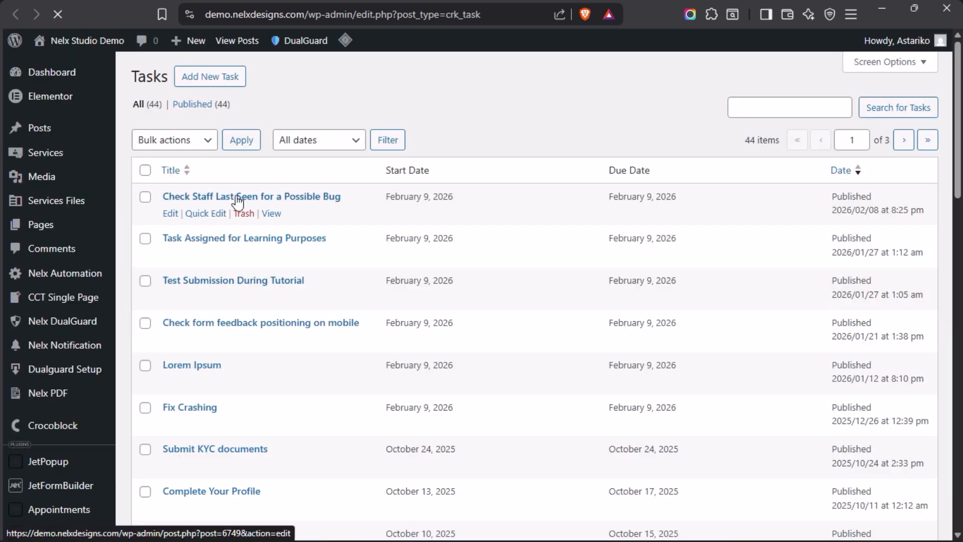
pyautogui.click(238, 197)
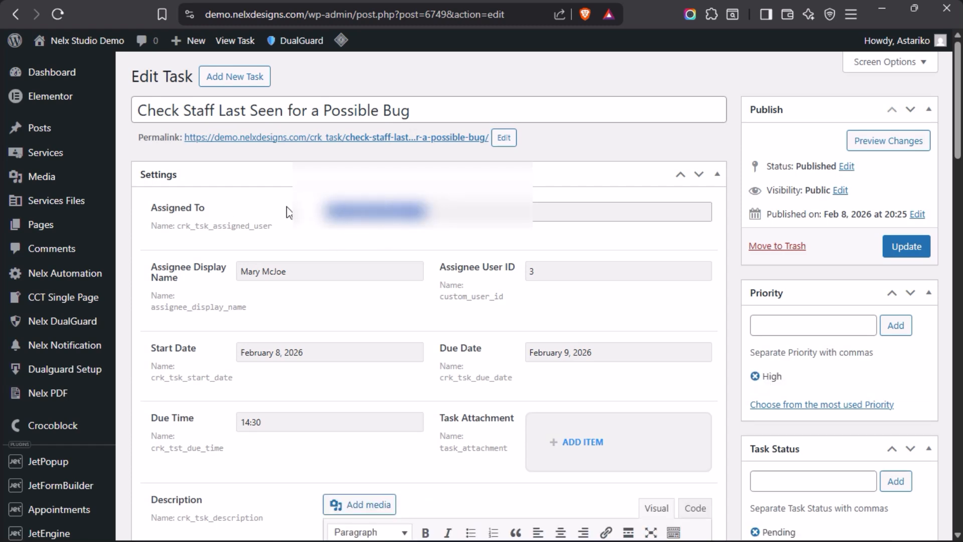
# - Review the Assigned to field's settings in the form, then locate the second user's ID in the Staff query's previewed results
pyautogui.moveTo(2, 318)
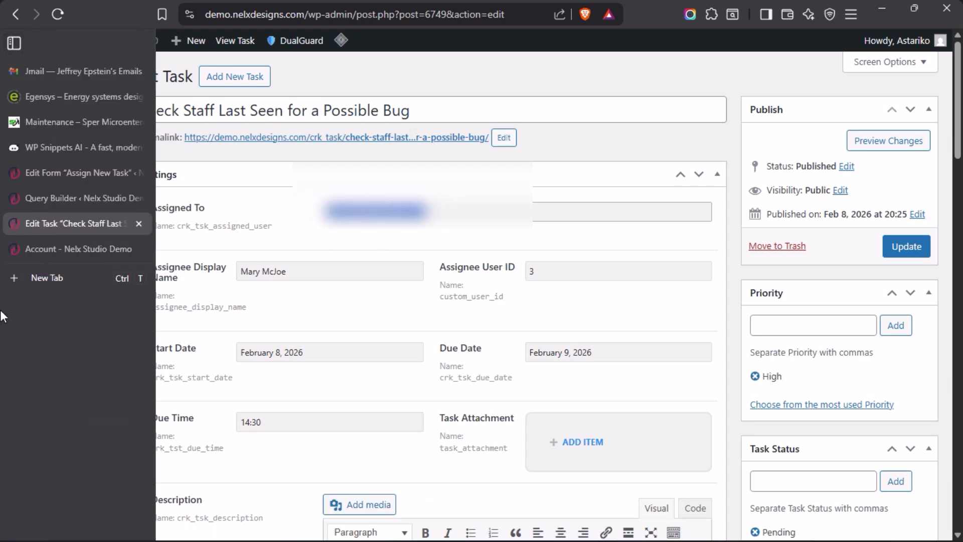
pyautogui.click(52, 174)
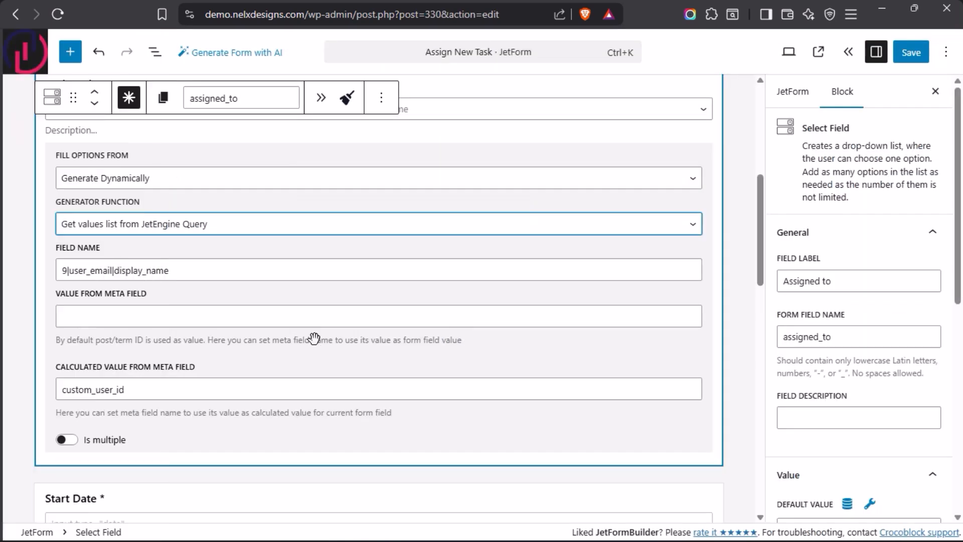
pyautogui.moveTo(1, 224)
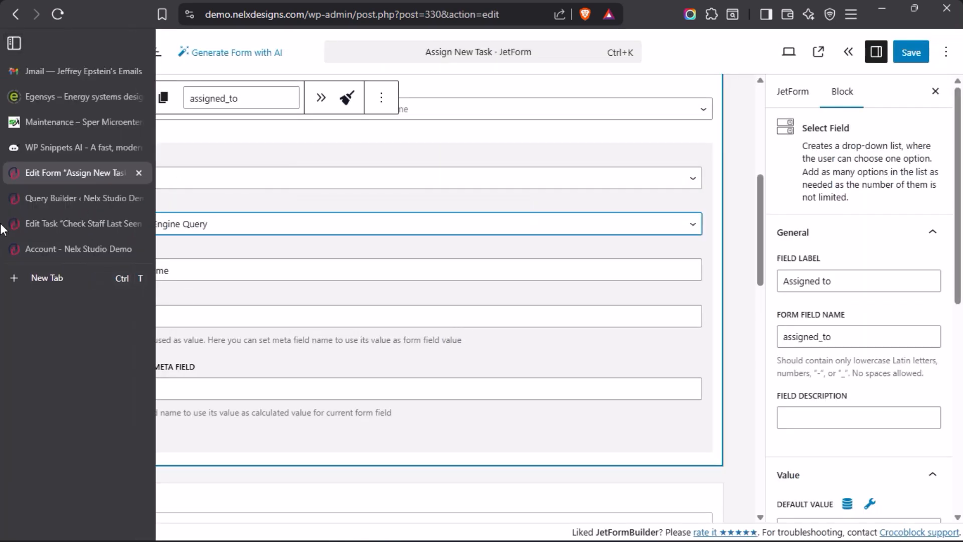
pyautogui.moveTo(54, 198)
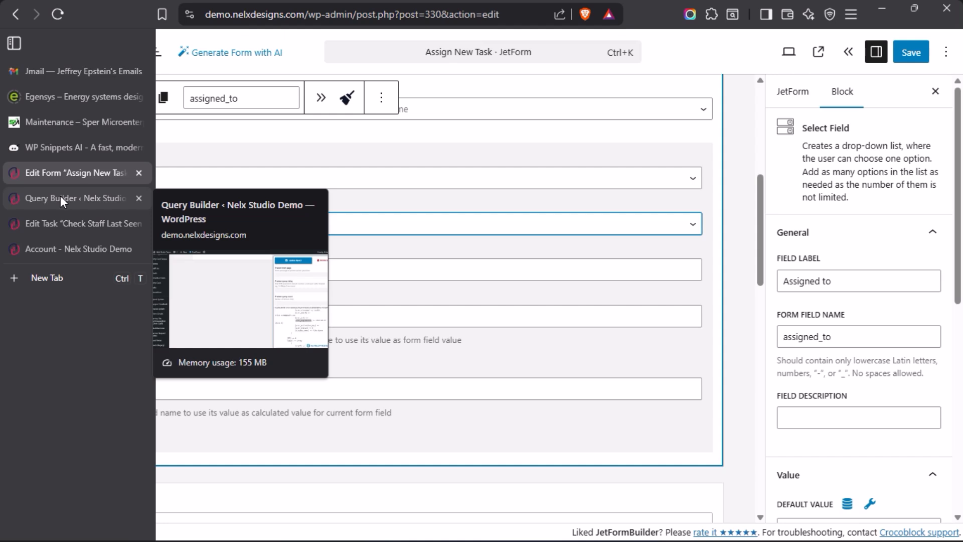
pyautogui.click(61, 197)
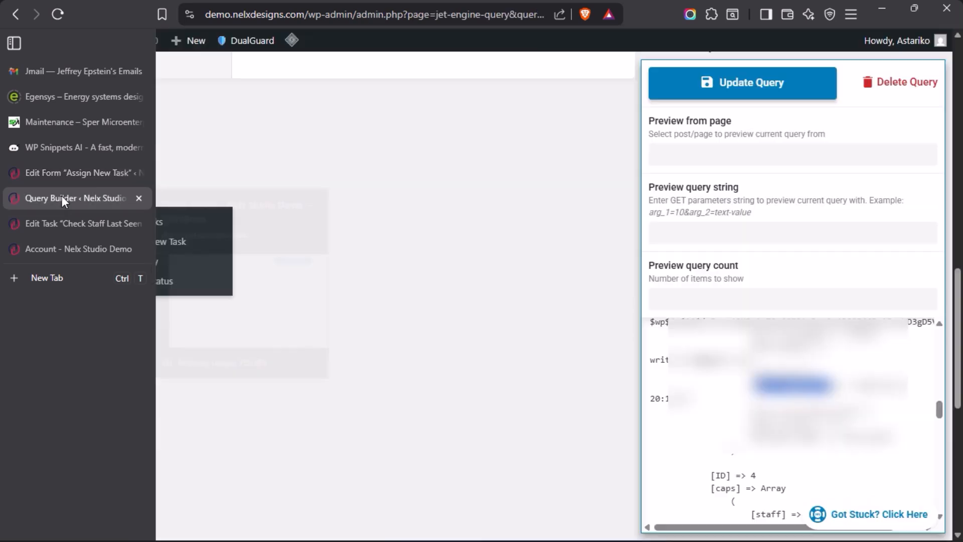
pyautogui.scroll(10, 282, 265)
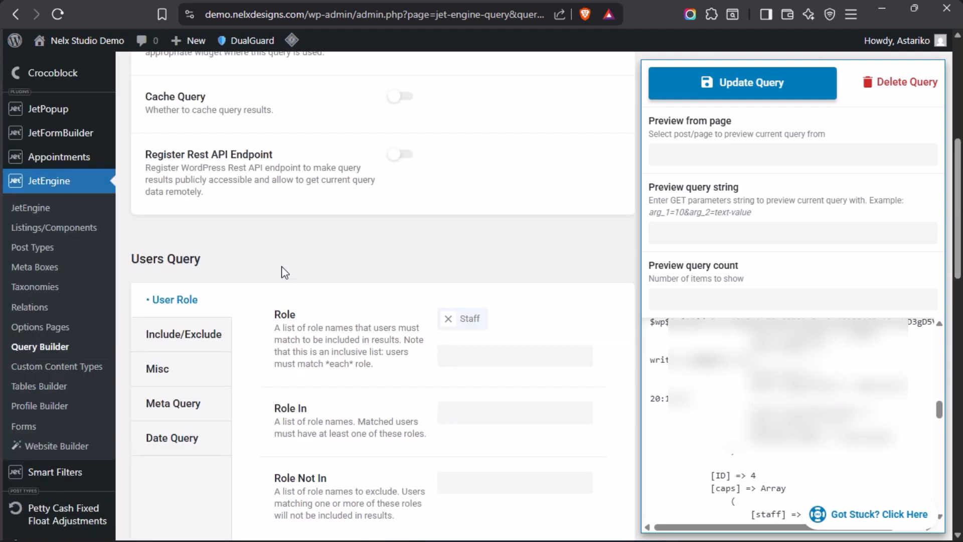
pyautogui.scroll(-3, 281, 266)
pyautogui.scroll(-3, 793, 421)
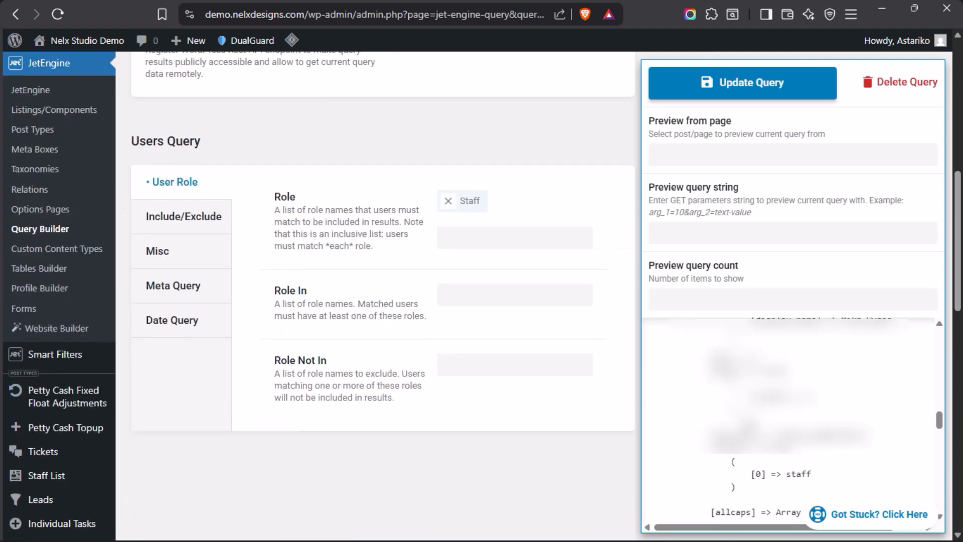
pyautogui.scroll(5, 792, 421)
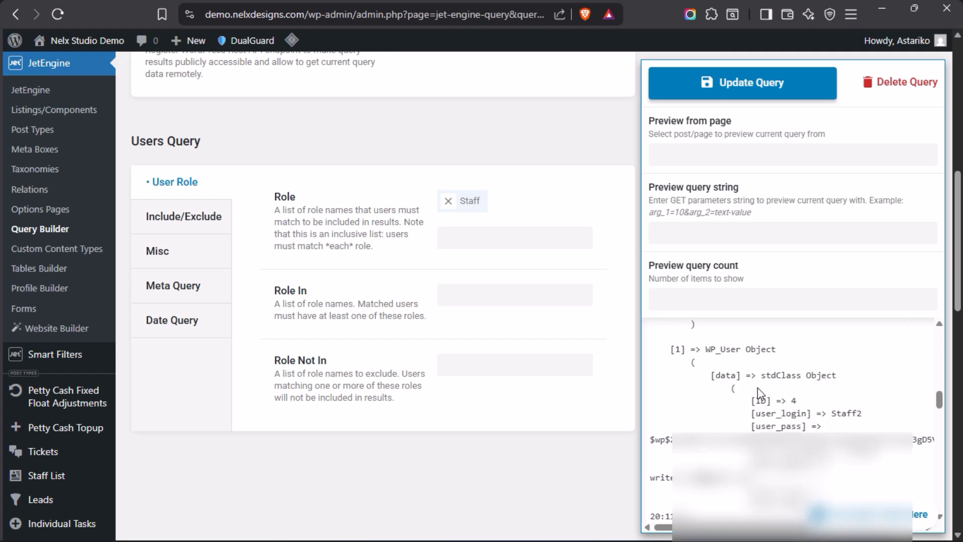
# - Review the form's Field Name setting again, then inspect the Assigned to staff options in the account page's task form
pyautogui.moveTo(2, 338)
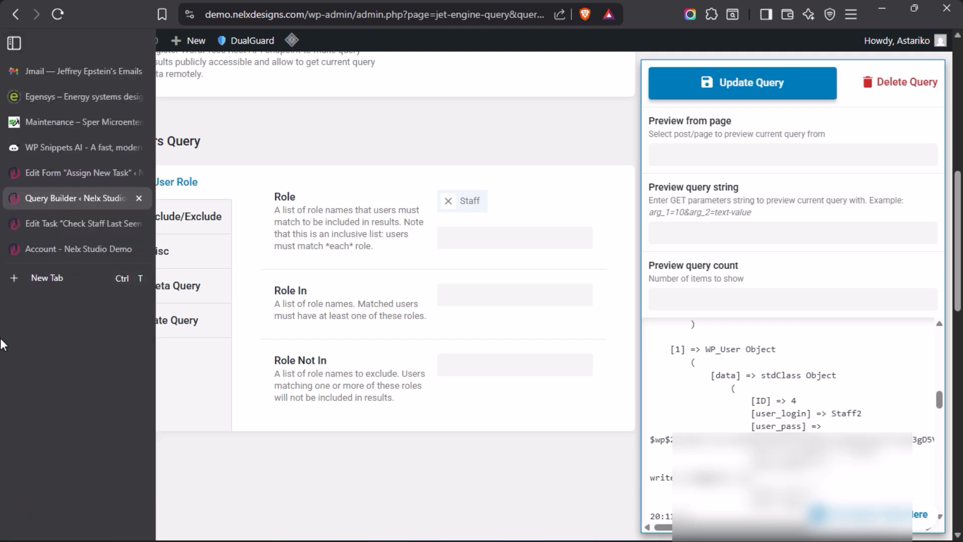
pyautogui.click(56, 167)
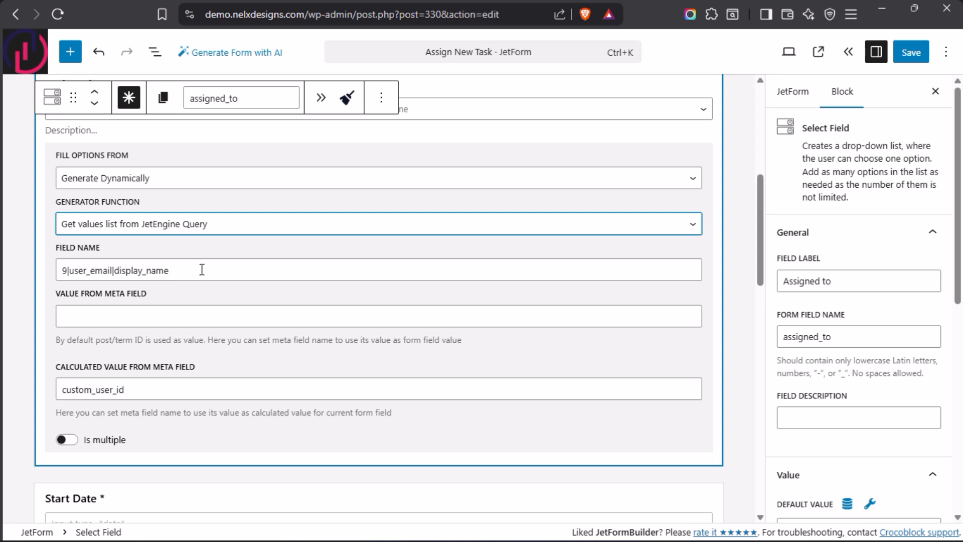
pyautogui.moveTo(4, 283)
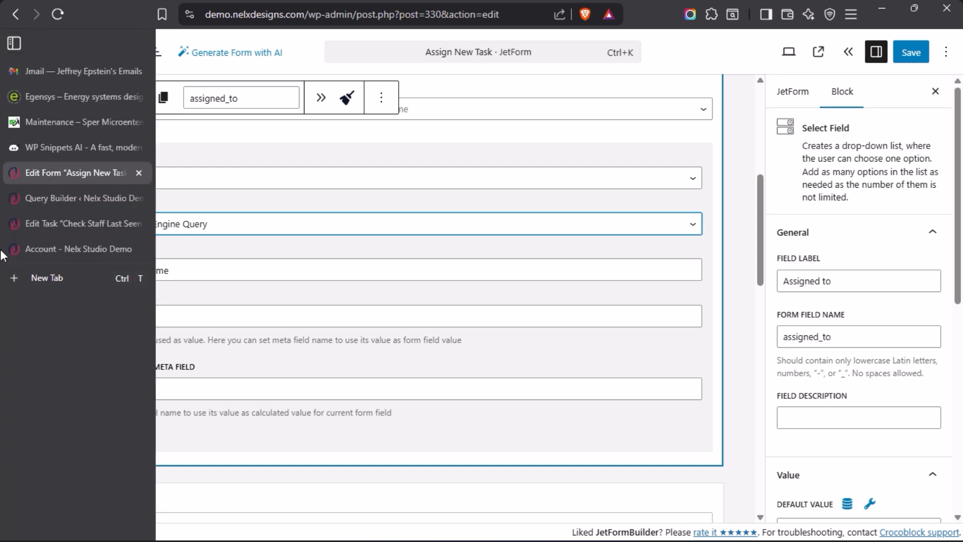
pyautogui.click(53, 224)
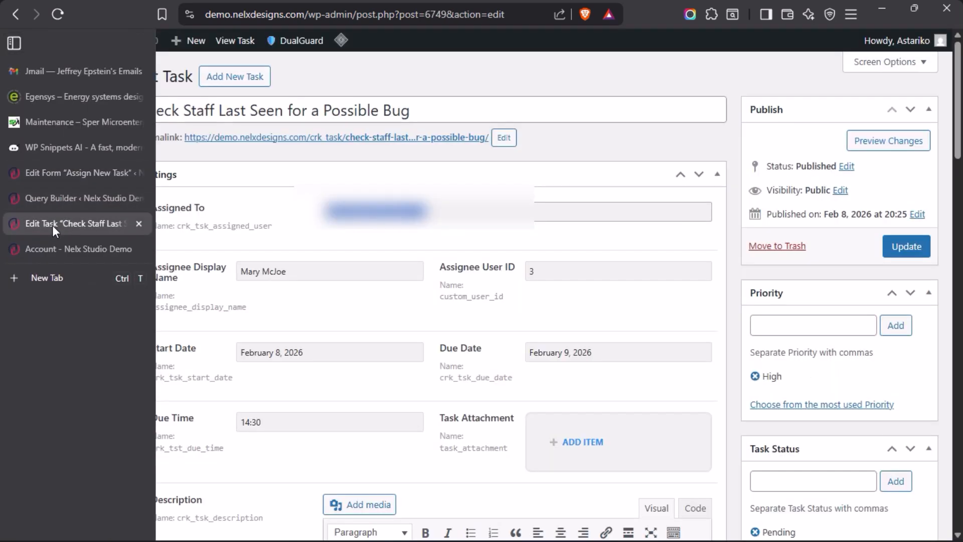
pyautogui.click(55, 249)
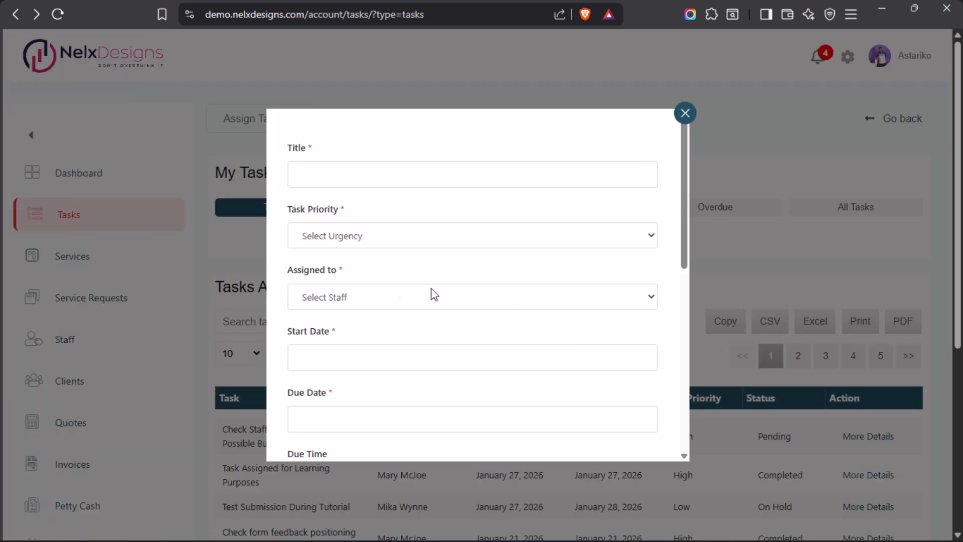
pyautogui.click(378, 302)
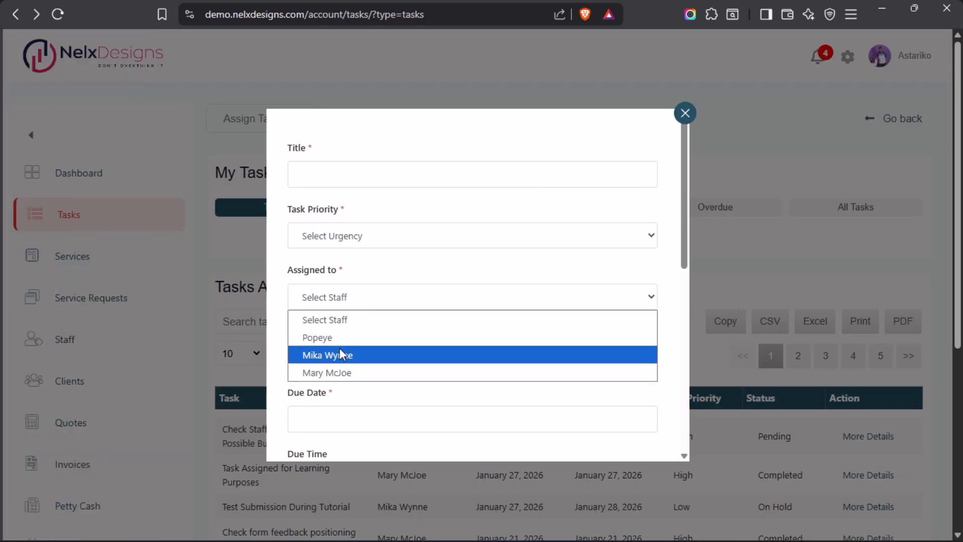
pyautogui.click(377, 299)
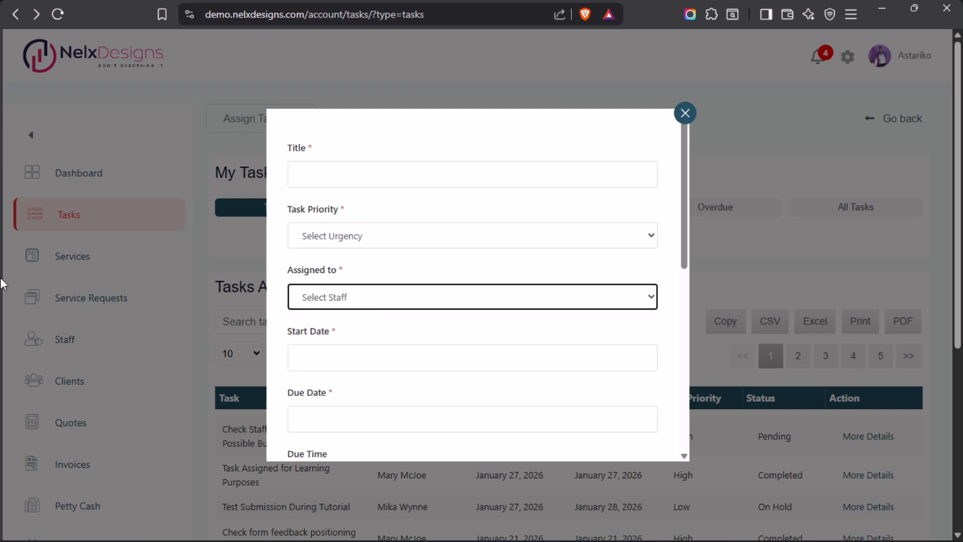
# - Compare the form's Field Name entries with the Staff query preview and highlight the second user's display_name property
pyautogui.moveTo(2, 283)
pyautogui.click(52, 176)
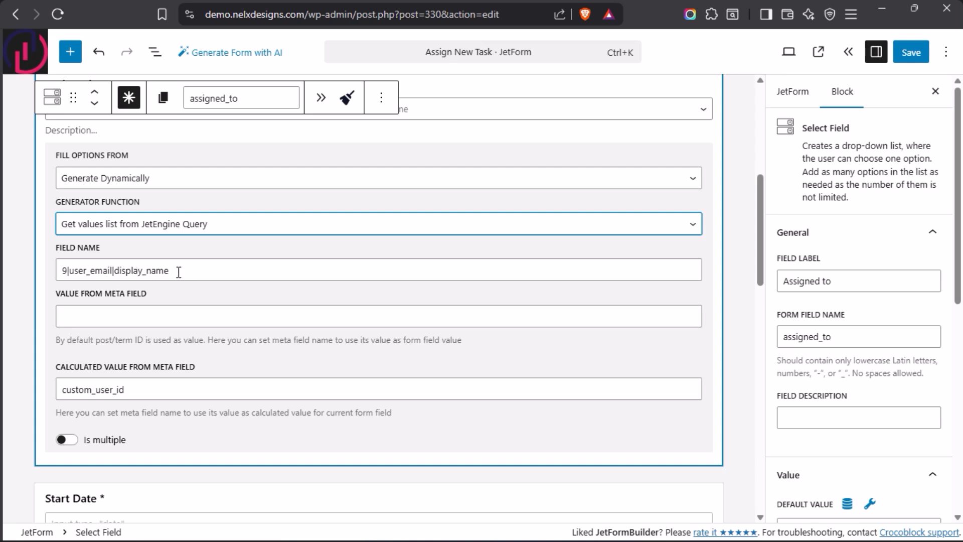
pyautogui.moveTo(2, 271)
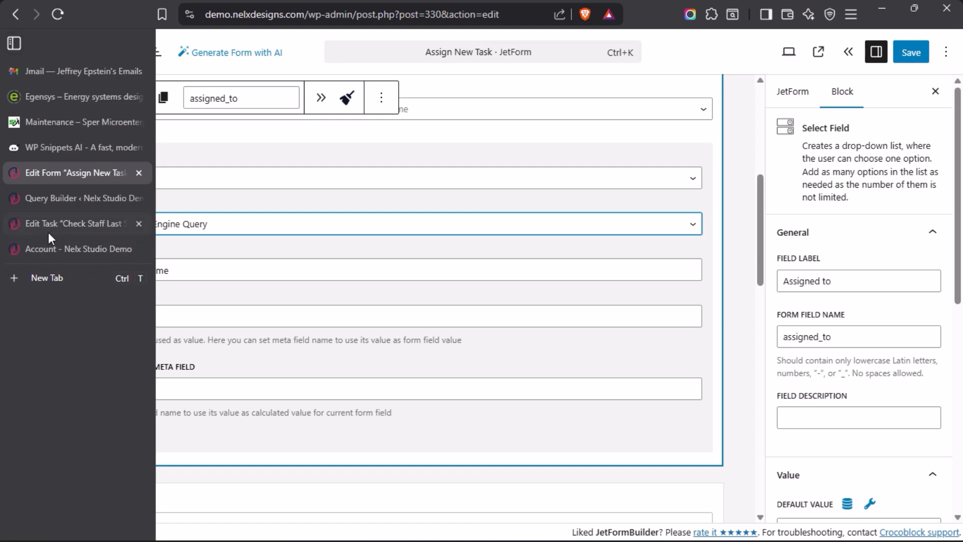
pyautogui.click(45, 200)
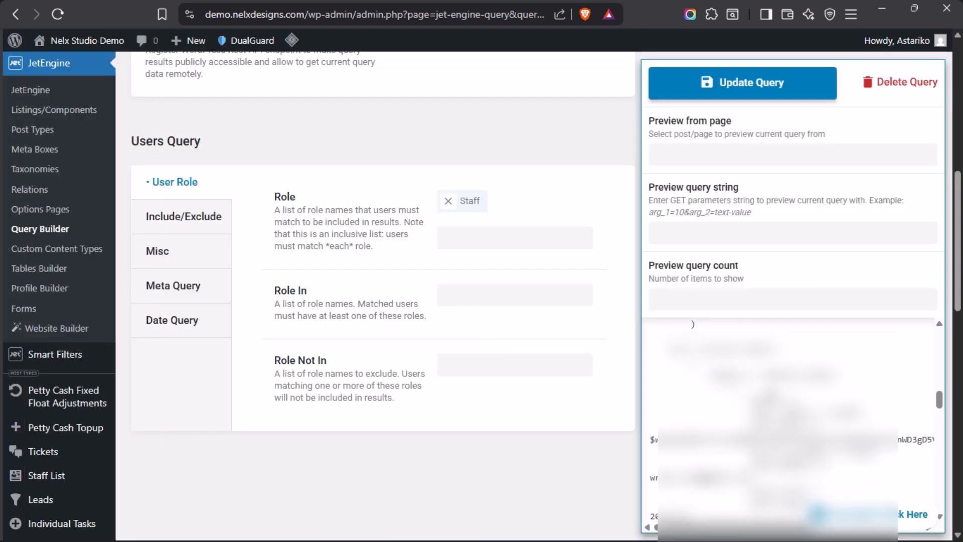
pyautogui.scroll(-3, 793, 421)
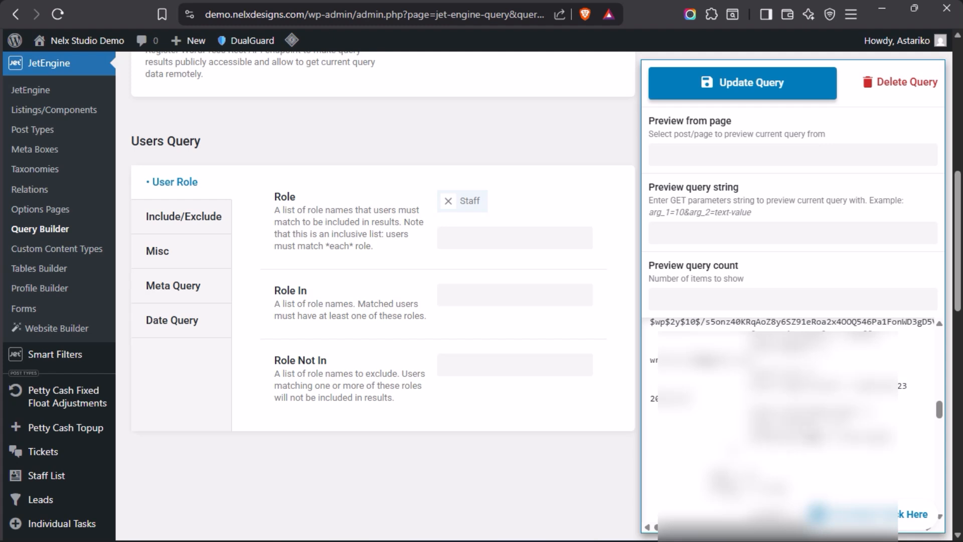
pyautogui.moveTo(818, 435); pyautogui.dragTo(756, 435)
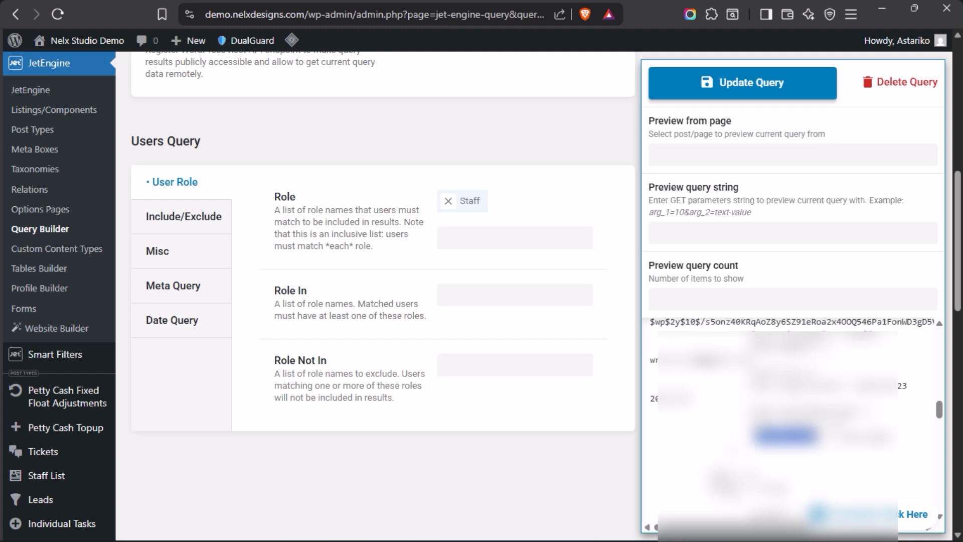
# - Examine the end of the first user's record and the start of the second user's record in the Staff query preview
pyautogui.scroll(3, 793, 422)
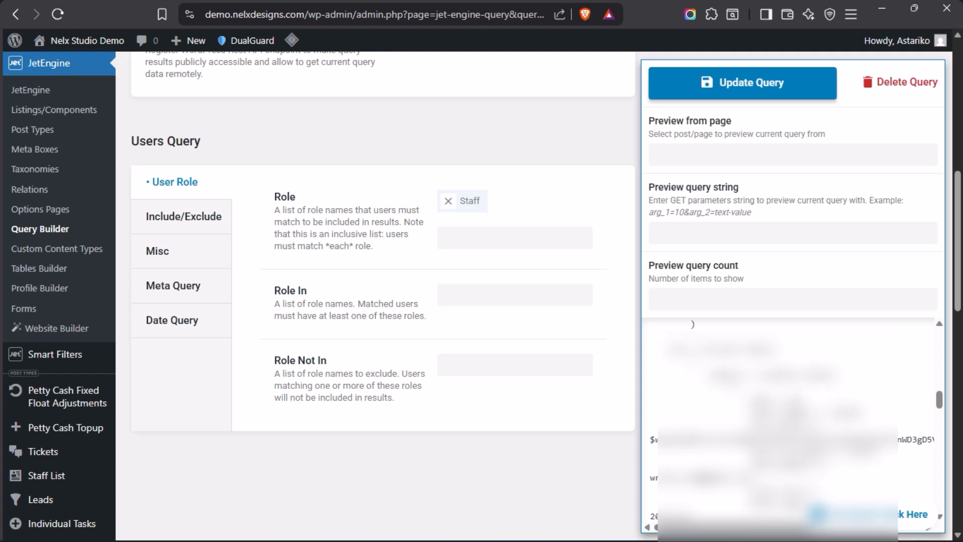
pyautogui.scroll(3, 793, 421)
pyautogui.scroll(2, 792, 422)
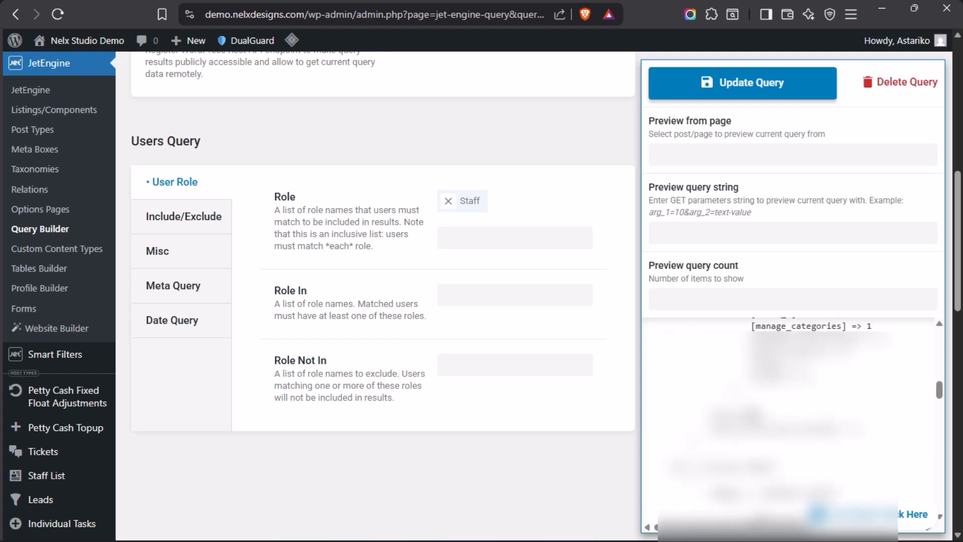
pyautogui.scroll(2, 793, 421)
pyautogui.scroll(-6, 793, 421)
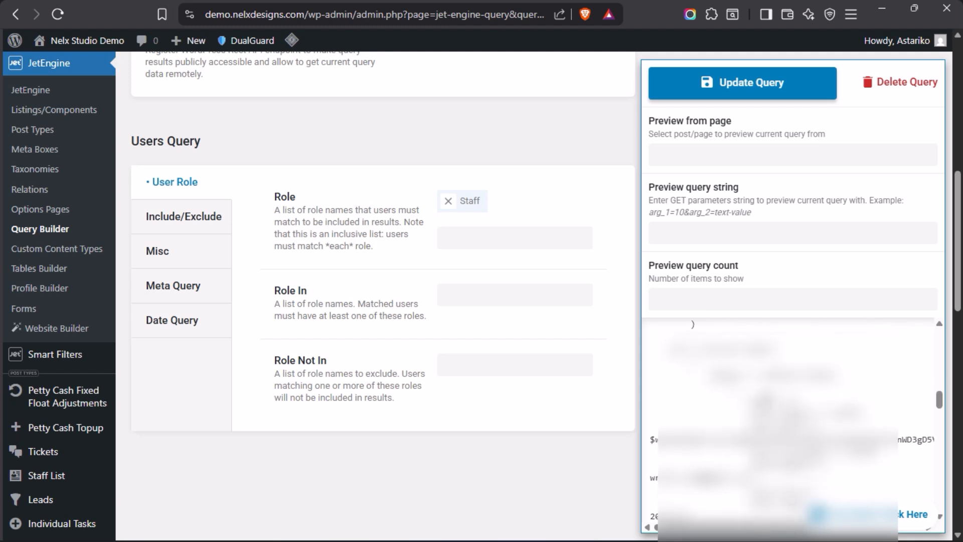
# - Replace display_name with ID in the Assigned to field's Field Name, giving 9|user_email|ID, and save the form
pyautogui.moveTo(763, 400); pyautogui.dragTo(755, 401)
pyautogui.moveTo(3, 391)
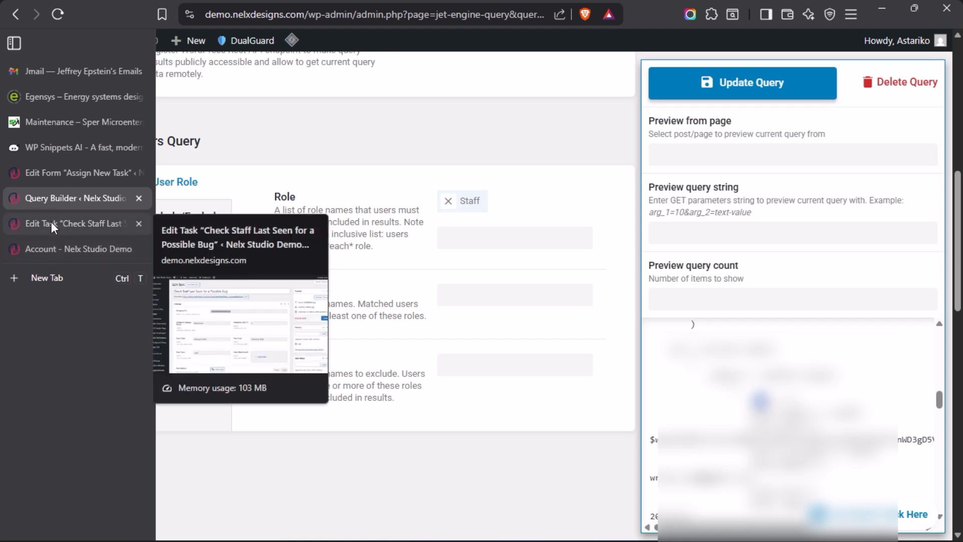
pyautogui.click(52, 170)
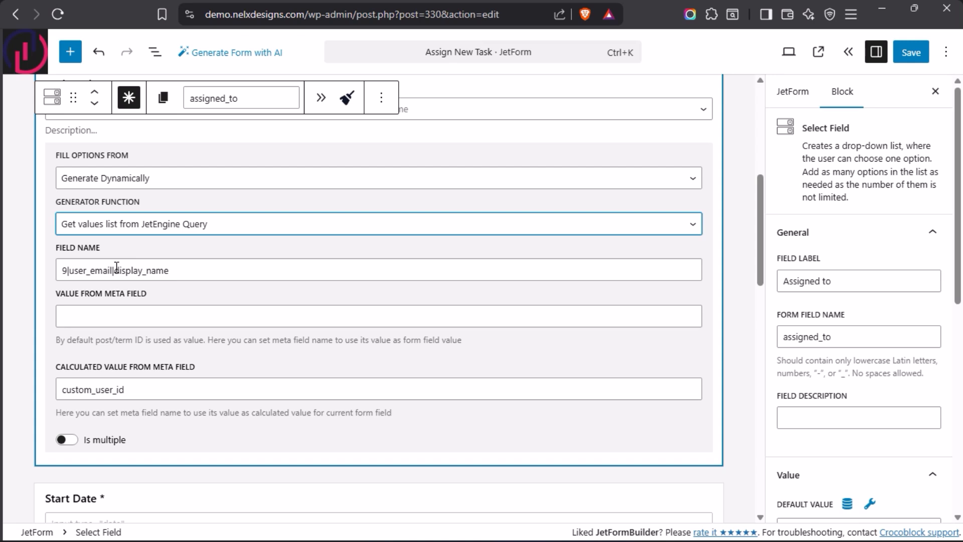
pyautogui.moveTo(114, 270); pyautogui.dragTo(175, 268)
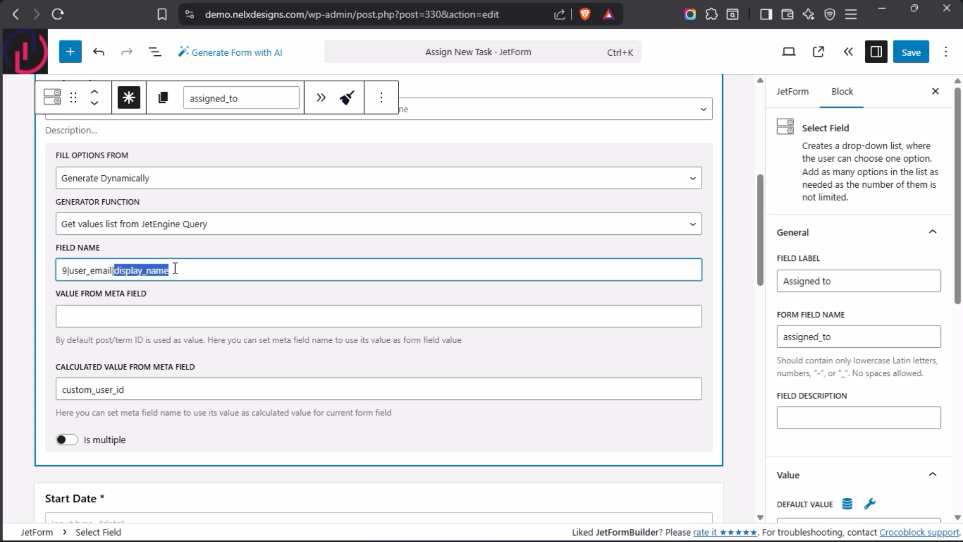
pyautogui.write('ID')
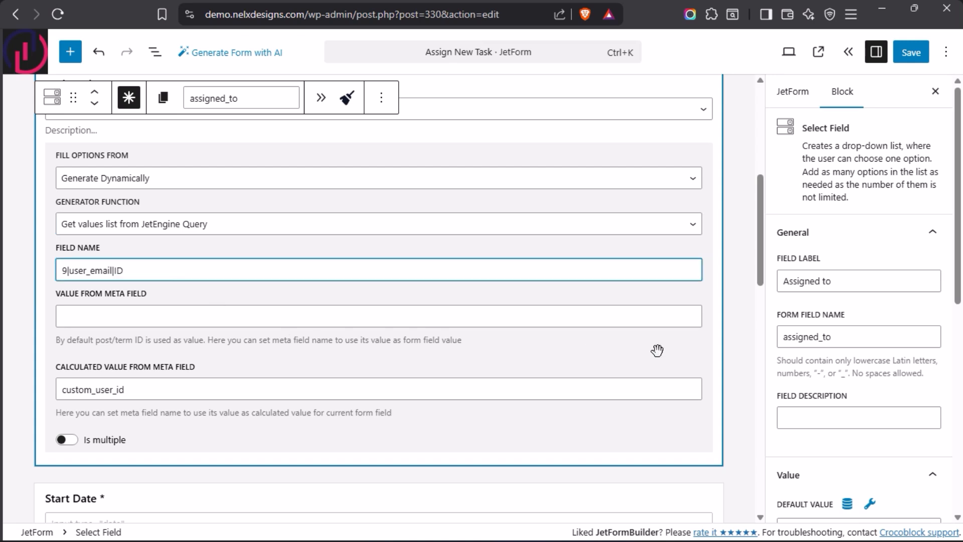
pyautogui.click(905, 60)
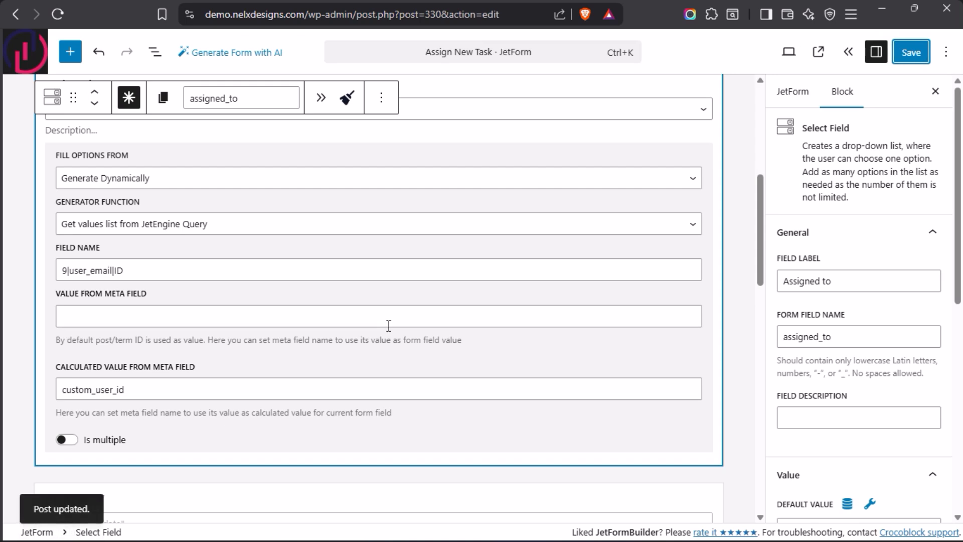
# - Return to the account page, close the open task form and reload the Tasks page
pyautogui.moveTo(1, 249)
pyautogui.click(40, 250)
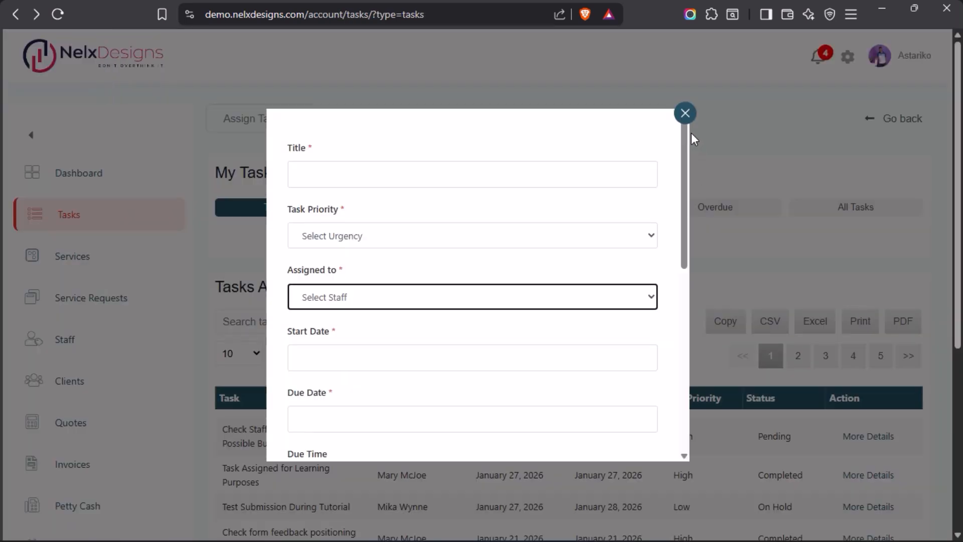
pyautogui.click(685, 113)
pyautogui.click(57, 14)
pyautogui.moveTo(2, 195)
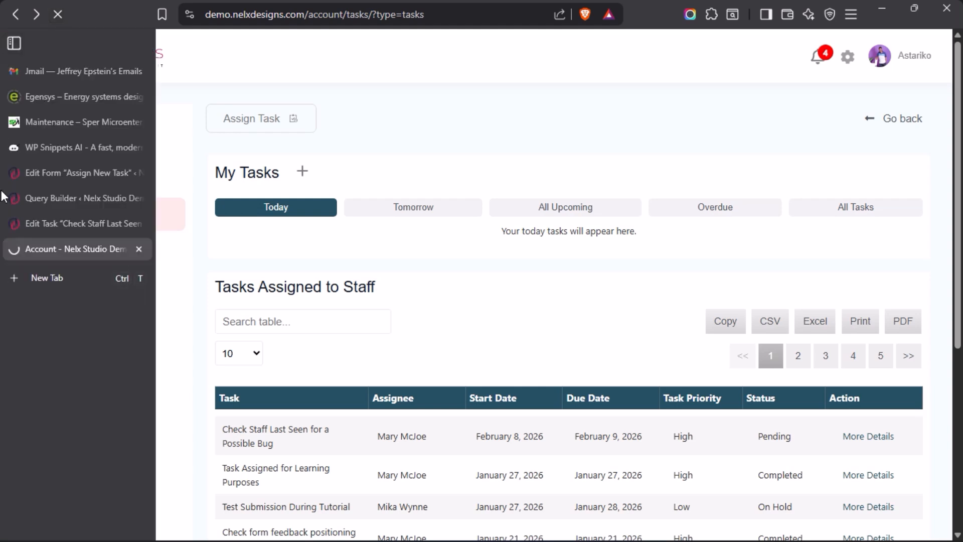
# - Recheck the form's Field Name entry, then open the account page's Assign Task form and inspect the Assigned to options
pyautogui.click(55, 200)
pyautogui.click(51, 173)
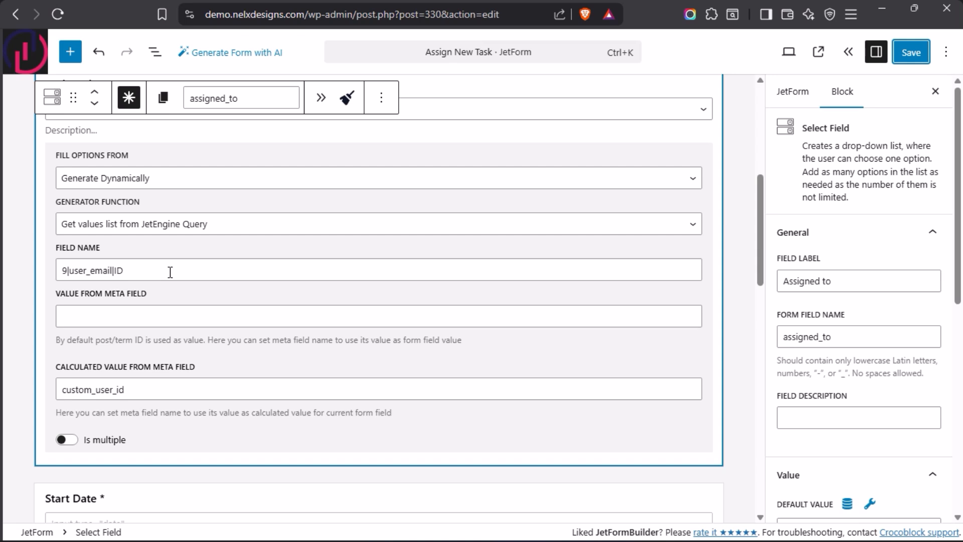
pyautogui.moveTo(4, 271)
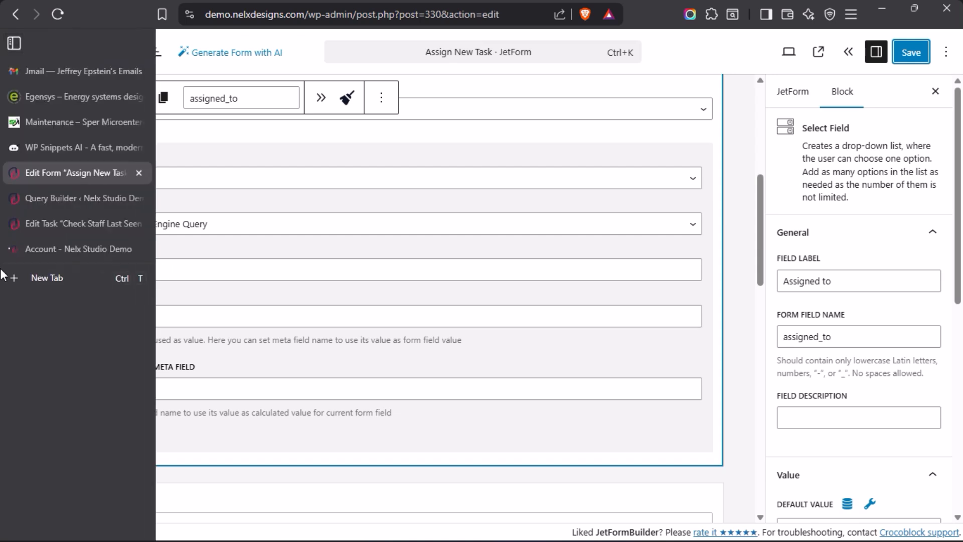
pyautogui.click(50, 249)
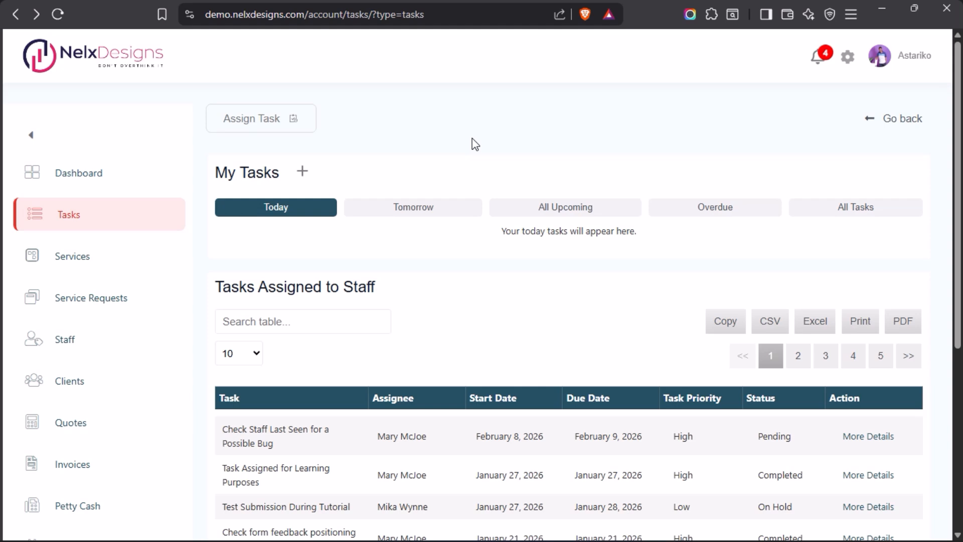
pyautogui.click(262, 122)
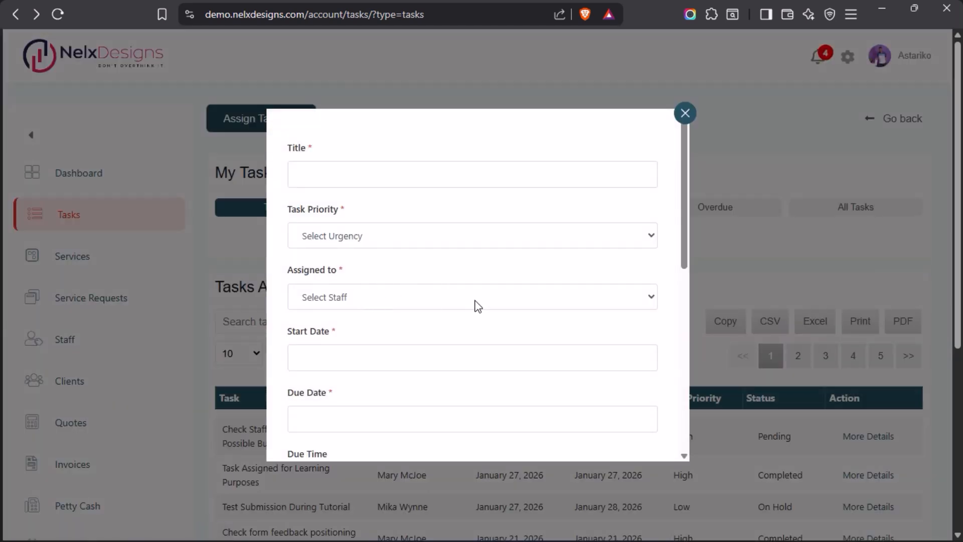
pyautogui.click(395, 301)
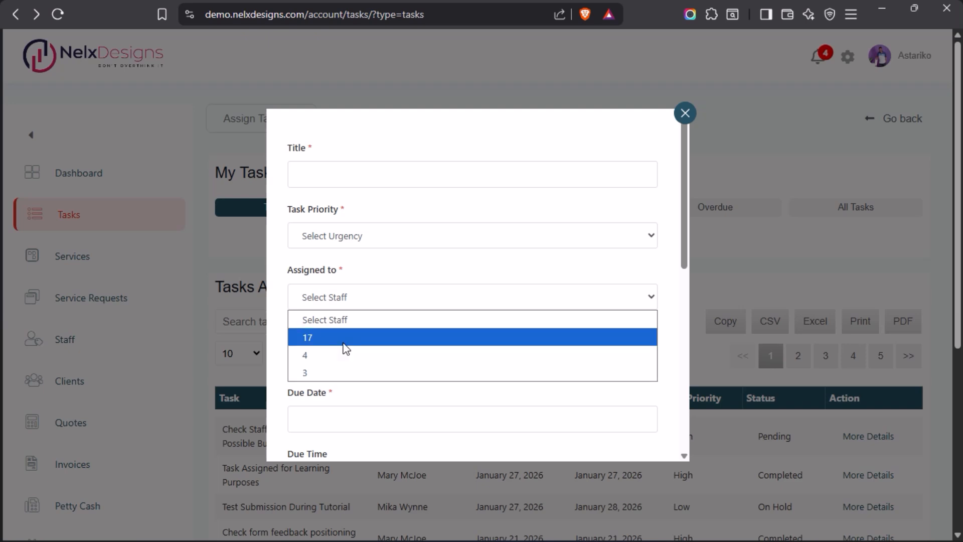
pyautogui.click(448, 275)
# - Restore the Assigned to field's Field Name to 9|user_email|display_name and save the Assign New Task form
pyautogui.moveTo(41, 233)
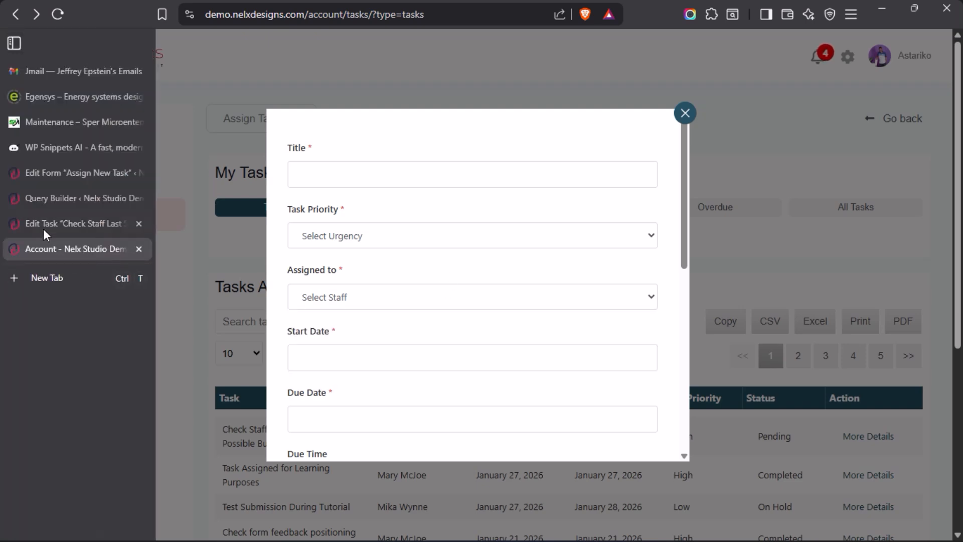
pyautogui.click(53, 173)
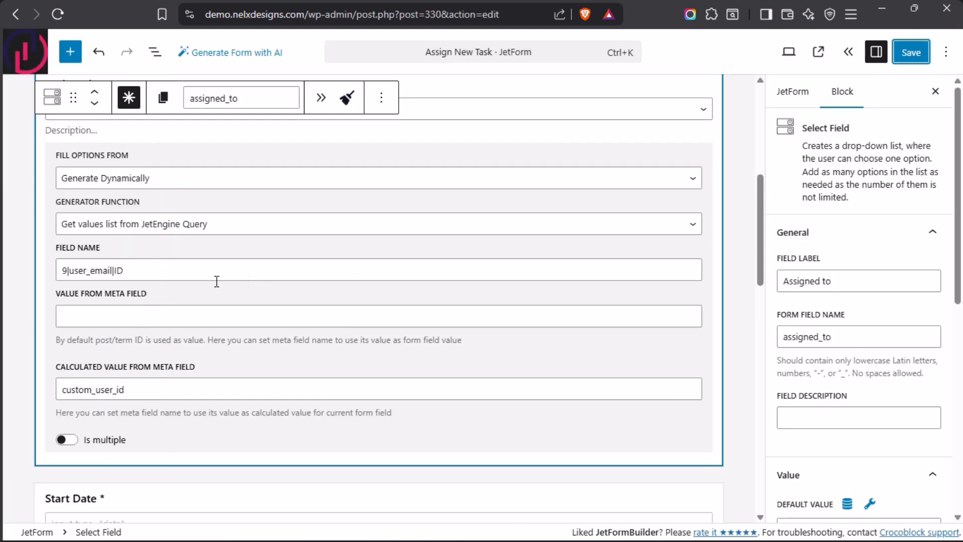
pyautogui.click(188, 270)
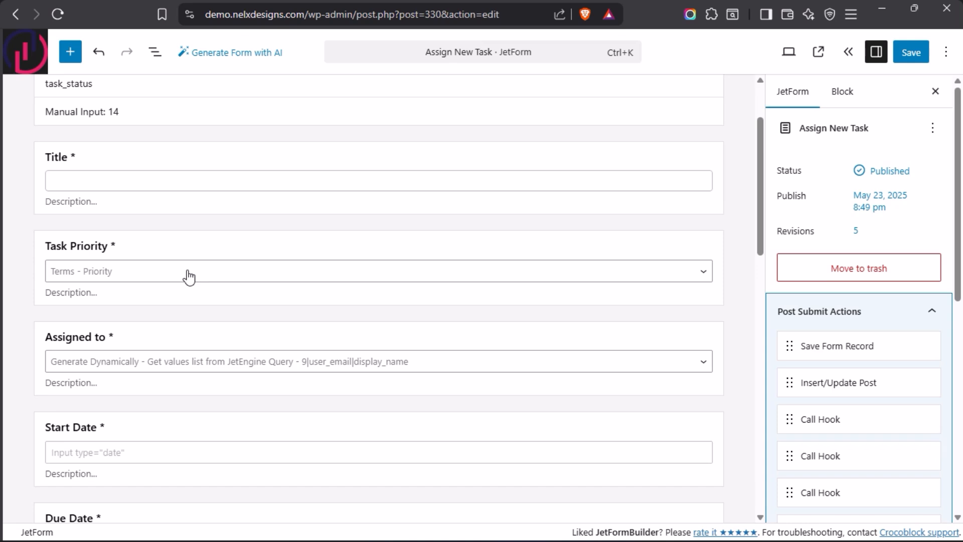
pyautogui.click(236, 342)
pyautogui.scroll(-5, 223, 337)
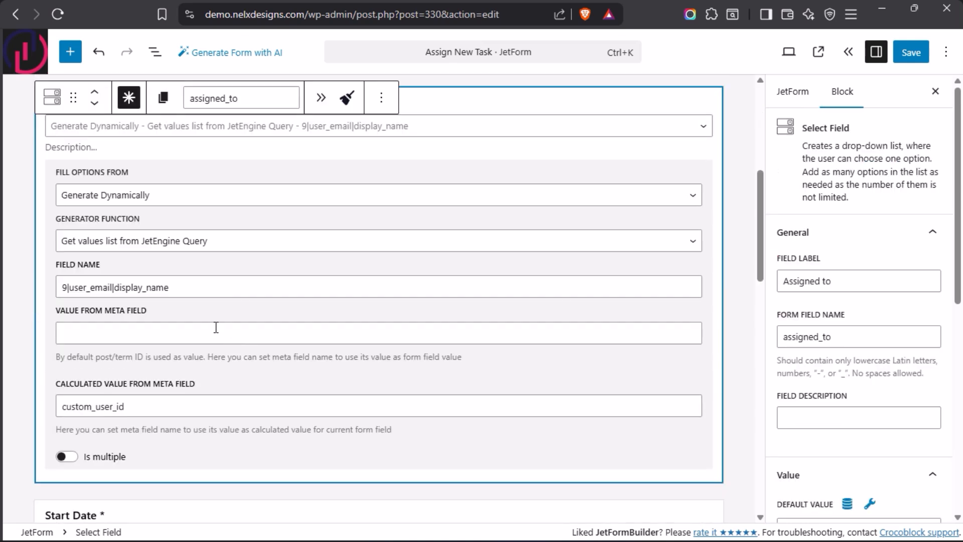
pyautogui.click(911, 52)
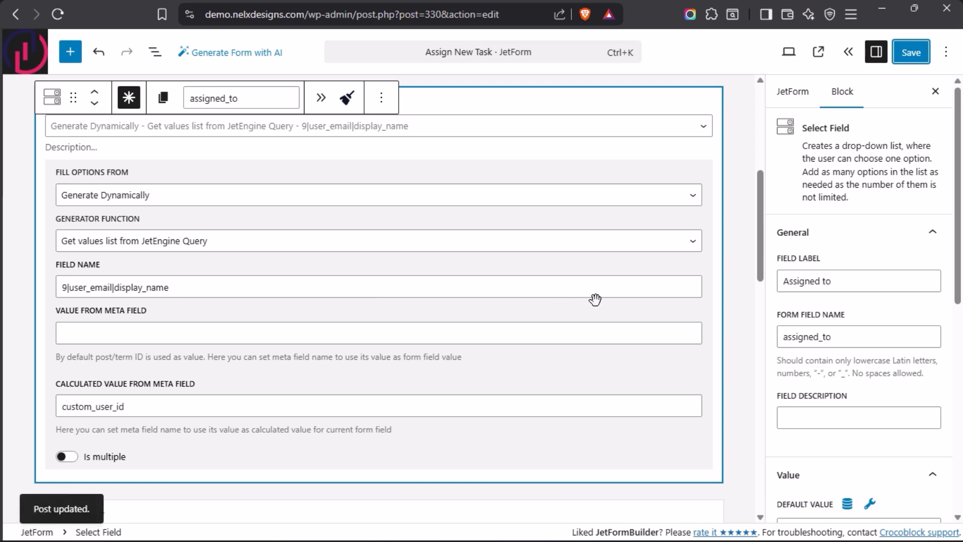
# - Select the form's Start Date field and review its settings down to the Is Timestamp and validation options
pyautogui.click(736, 110)
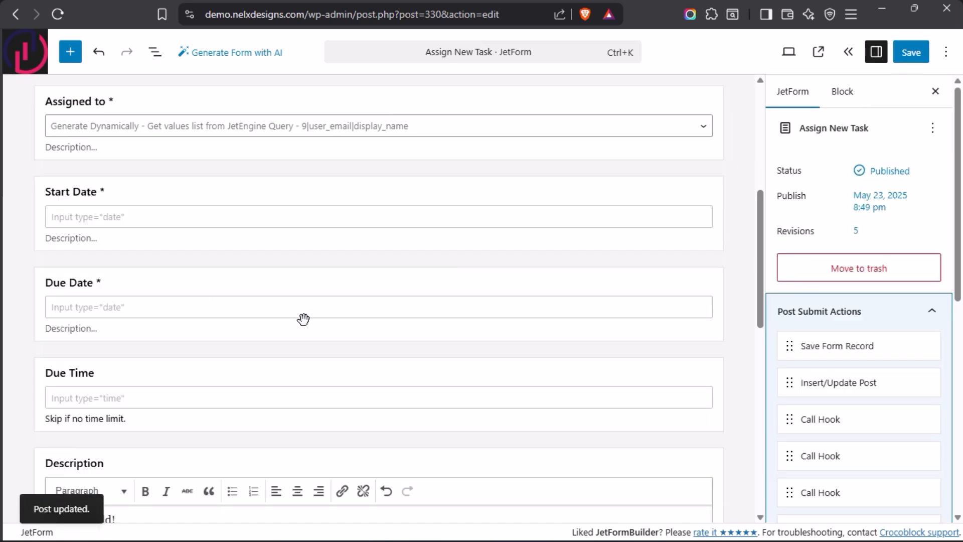
pyautogui.scroll(3, 303, 319)
pyautogui.click(185, 307)
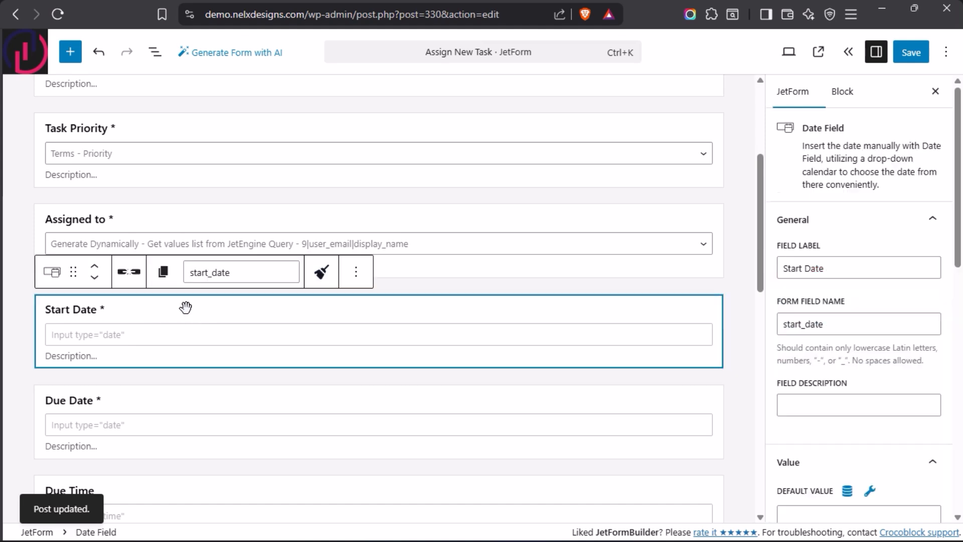
pyautogui.scroll(-3, 187, 305)
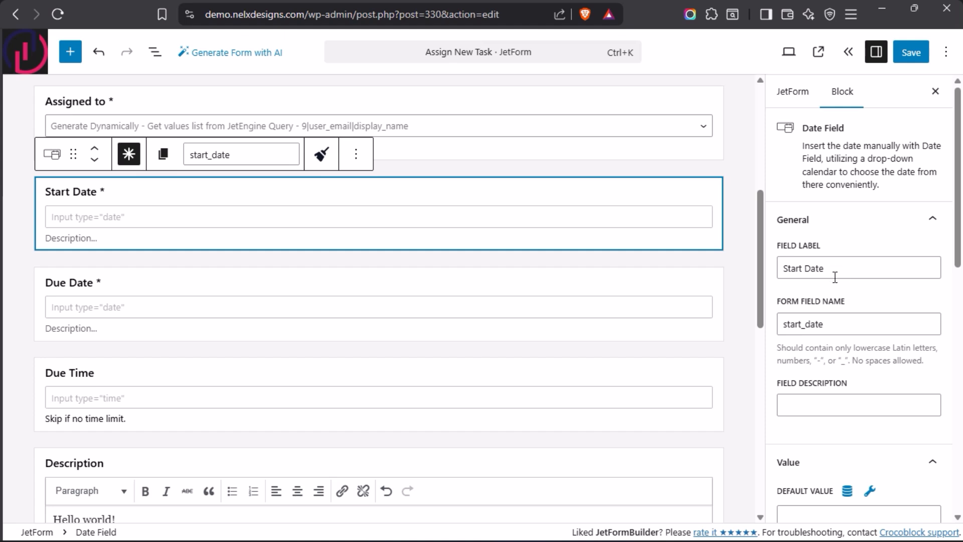
pyautogui.scroll(-5, 827, 271)
pyautogui.scroll(-8, 785, 281)
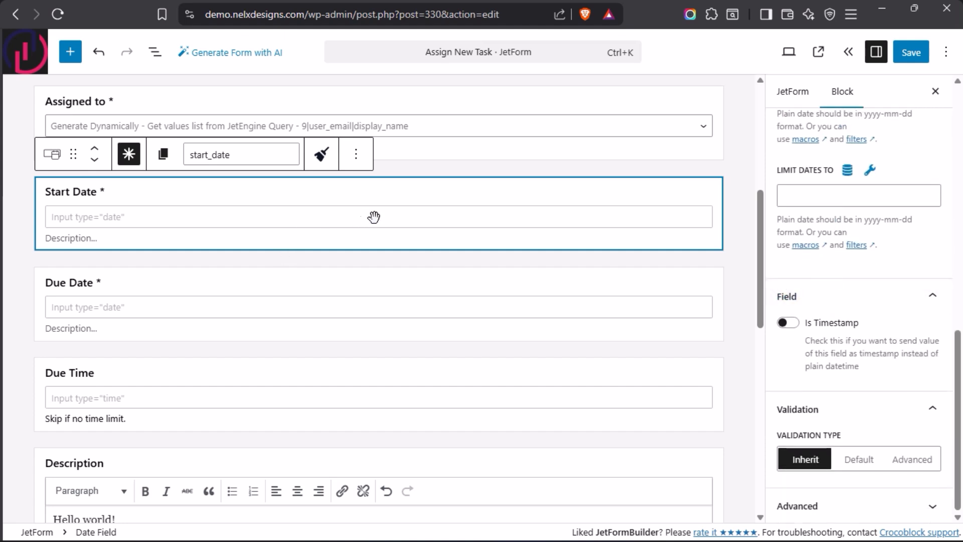
pyautogui.click(252, 283)
pyautogui.click(259, 204)
# - Switch to the Edit Task page and open the site's Snippets list from there
pyautogui.moveTo(2, 278)
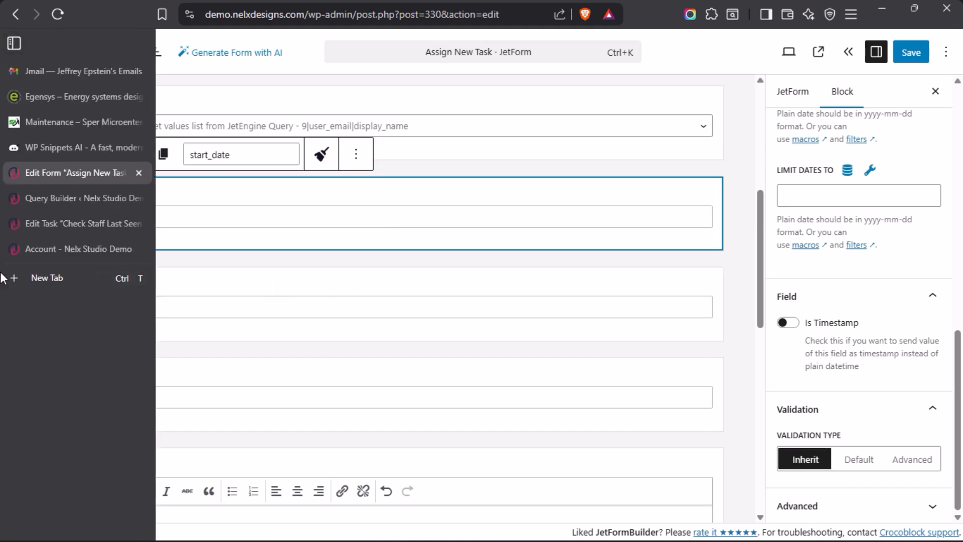
pyautogui.click(54, 224)
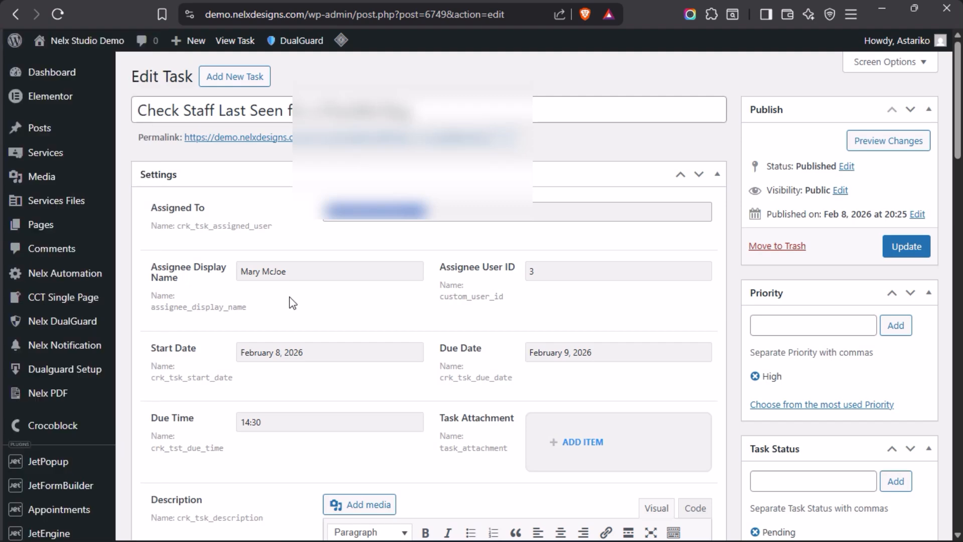
pyautogui.scroll(-7, 67, 286)
pyautogui.scroll(-5, 69, 316)
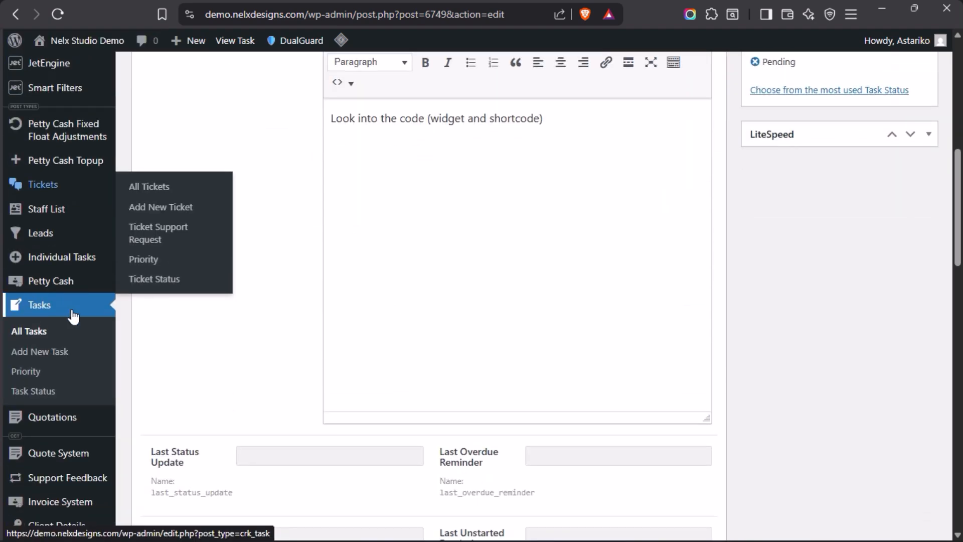
pyautogui.moveTo(75, 316)
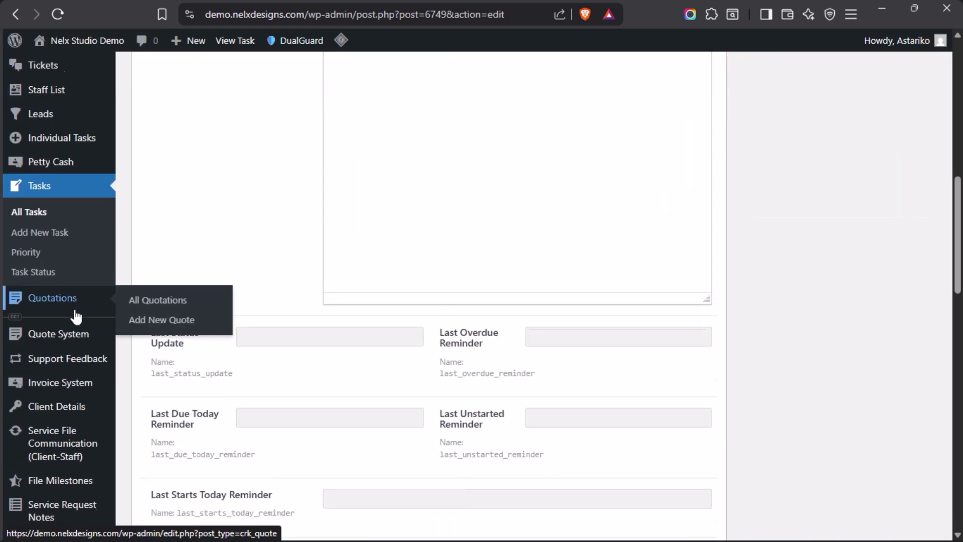
pyautogui.scroll(-7, 75, 316)
pyautogui.scroll(-3, 75, 316)
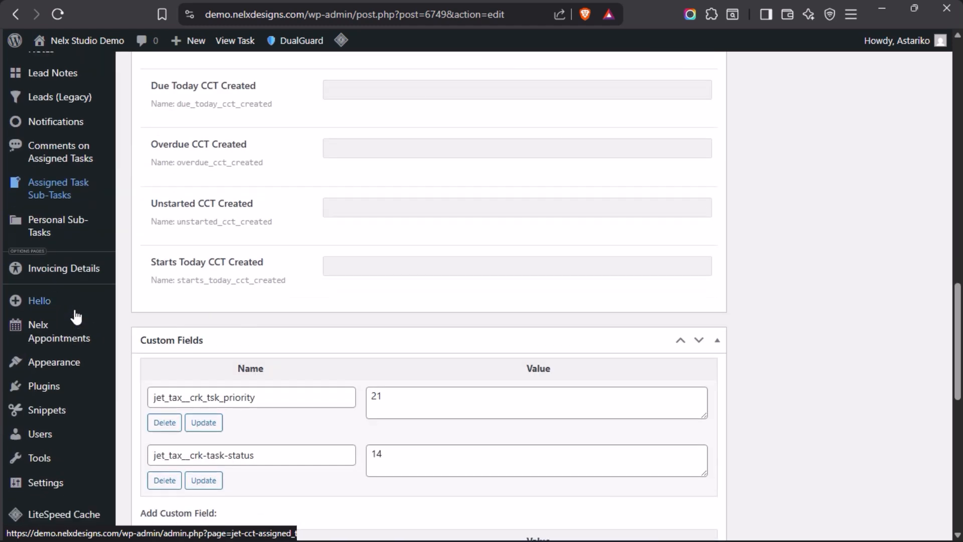
pyautogui.scroll(-3, 75, 316)
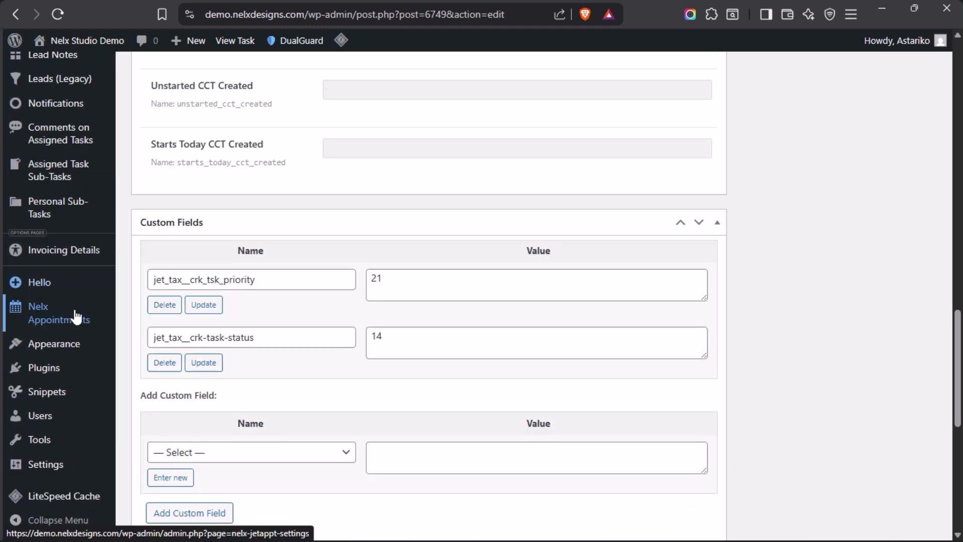
pyautogui.click(47, 396)
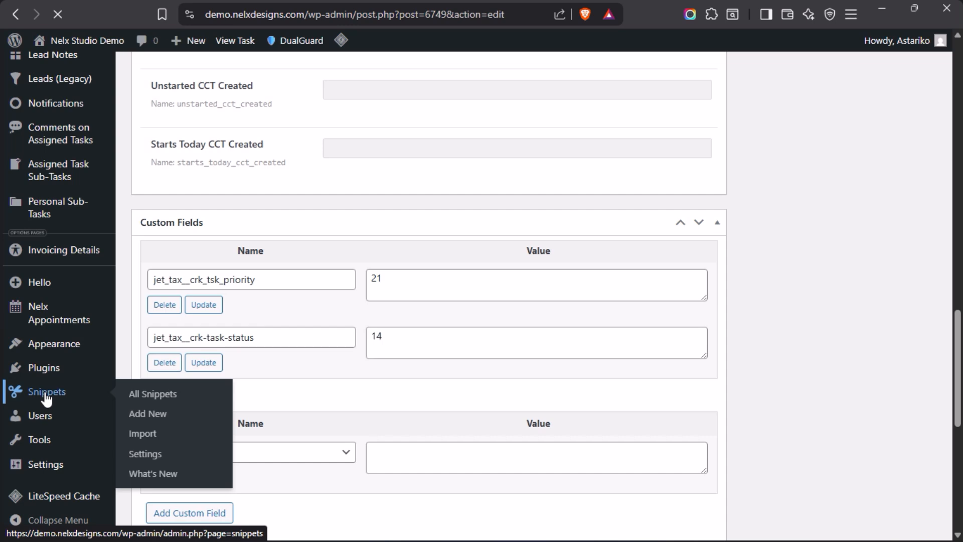
# - Return to the account page's task form and examine the Start Date and Due Date calendars without picking dates
pyautogui.moveTo(2, 280)
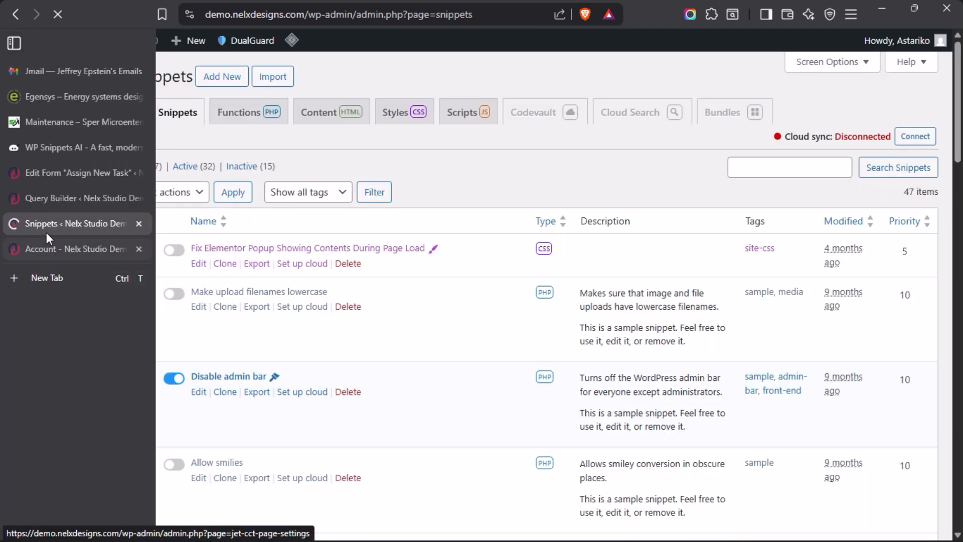
pyautogui.click(50, 173)
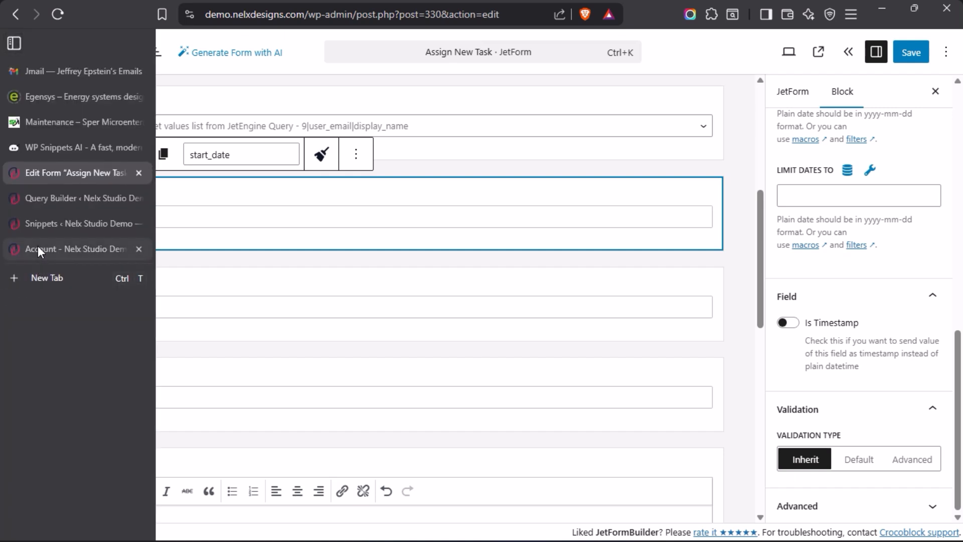
pyautogui.click(37, 246)
pyautogui.scroll(-3, 456, 270)
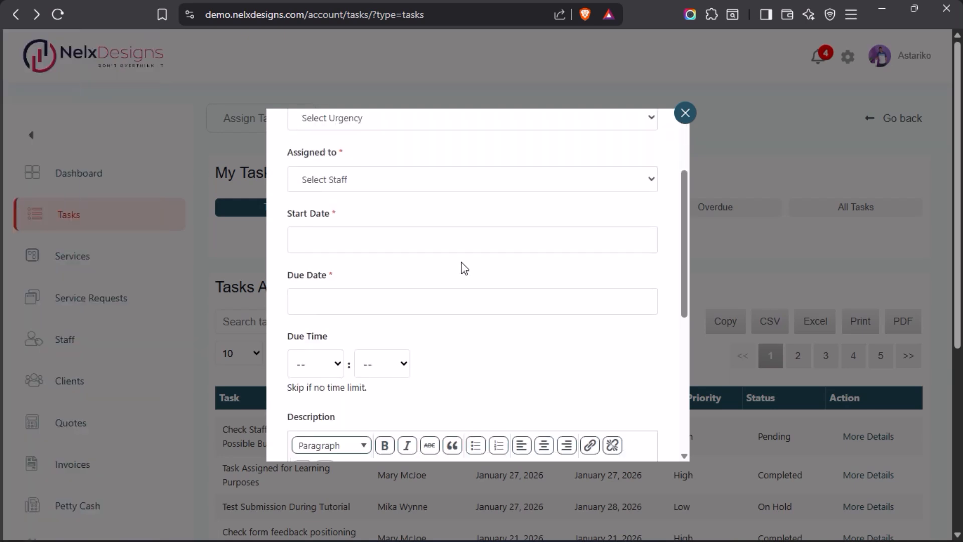
pyautogui.click(375, 238)
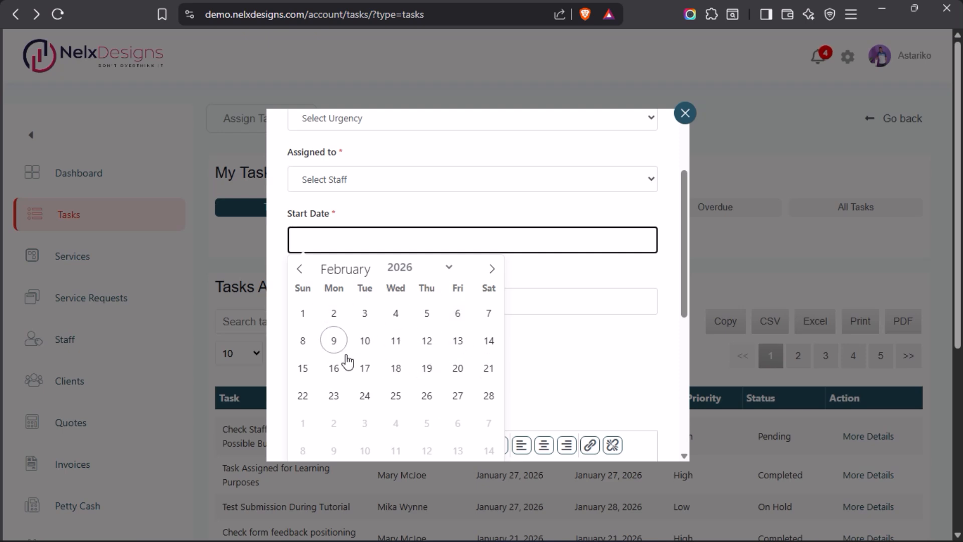
pyautogui.click(526, 269)
pyautogui.click(402, 303)
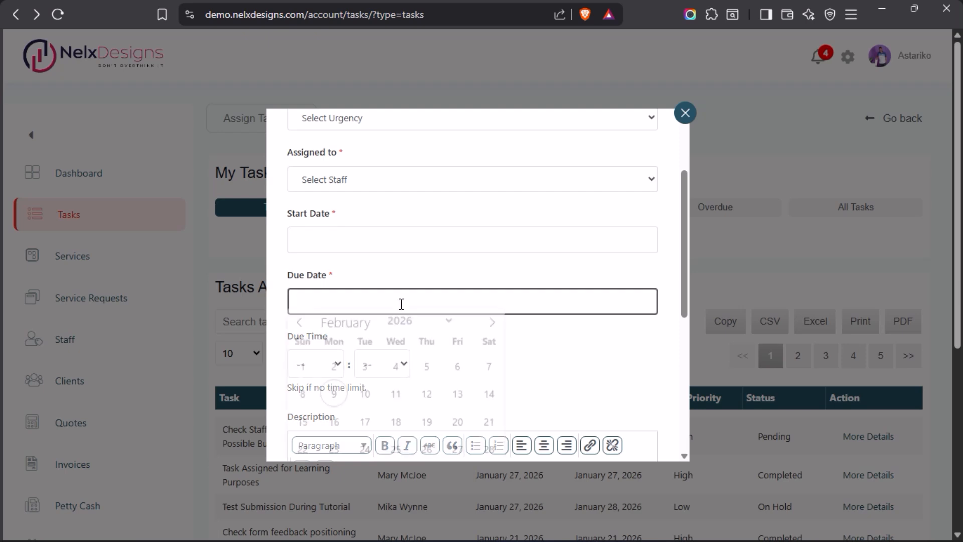
pyautogui.scroll(-2, 400, 305)
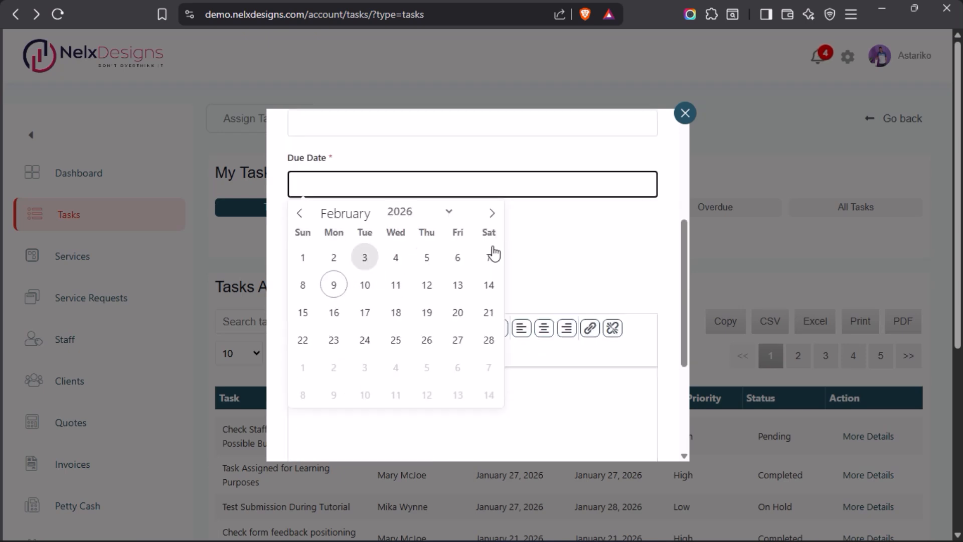
pyautogui.click(551, 229)
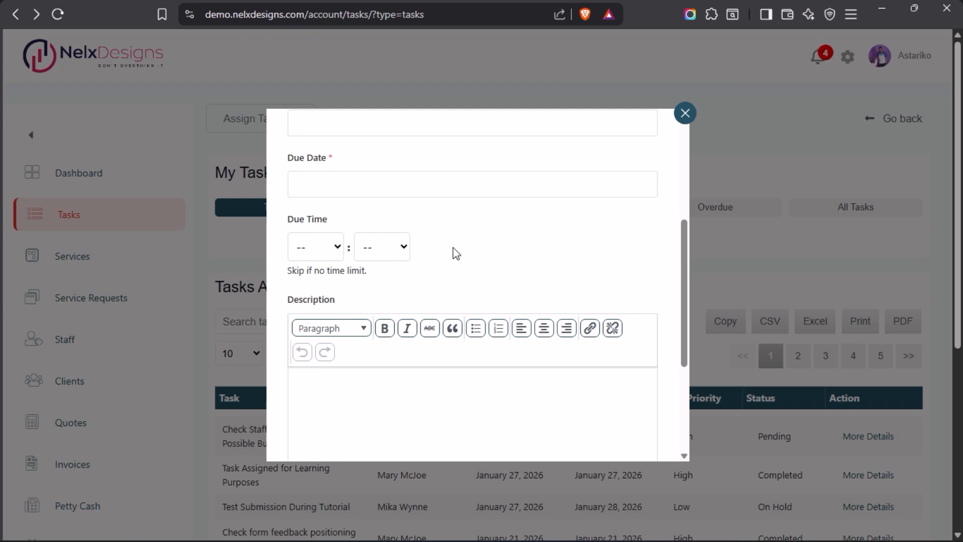
# - Recheck the Start Date field's Is Timestamp option, and look through the site's post types from the Query Builder page
pyautogui.moveTo(4, 263)
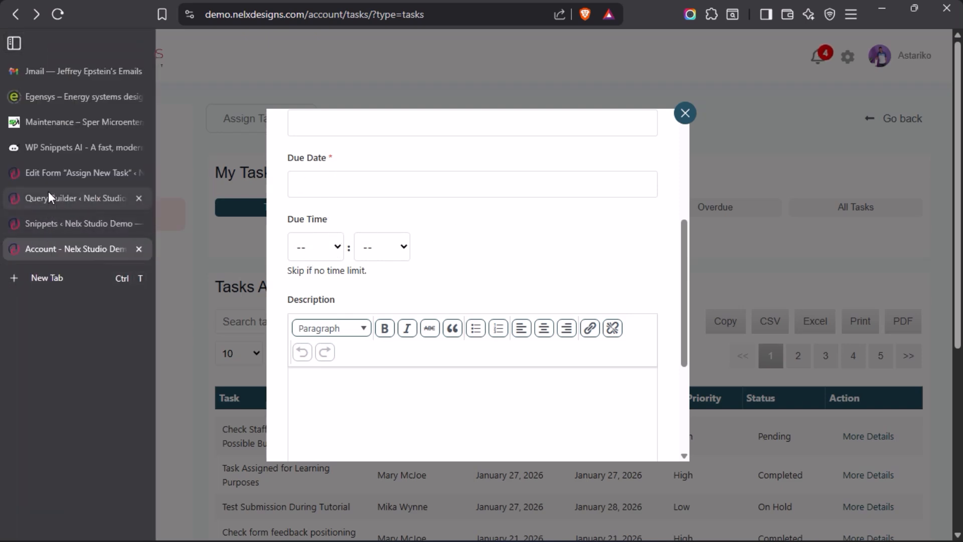
pyautogui.click(50, 173)
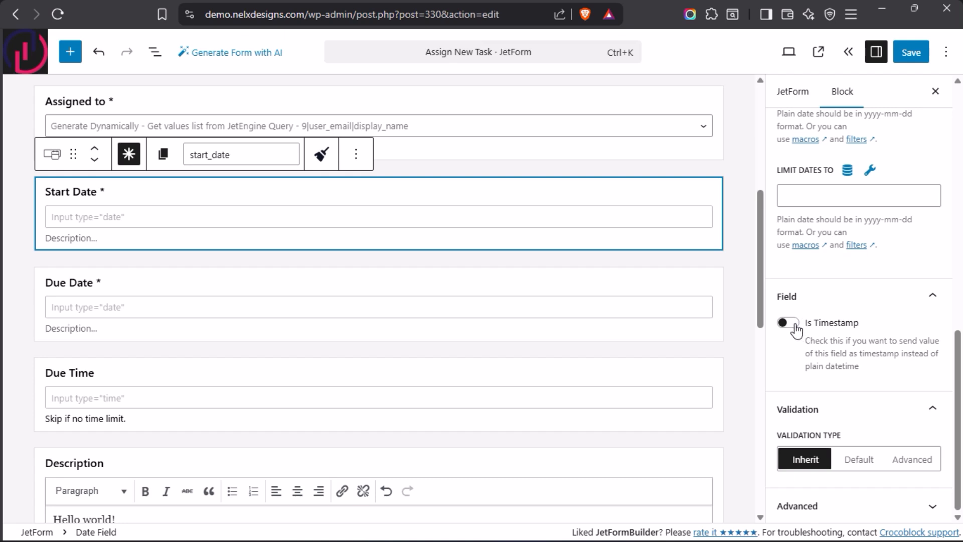
pyautogui.moveTo(4, 240)
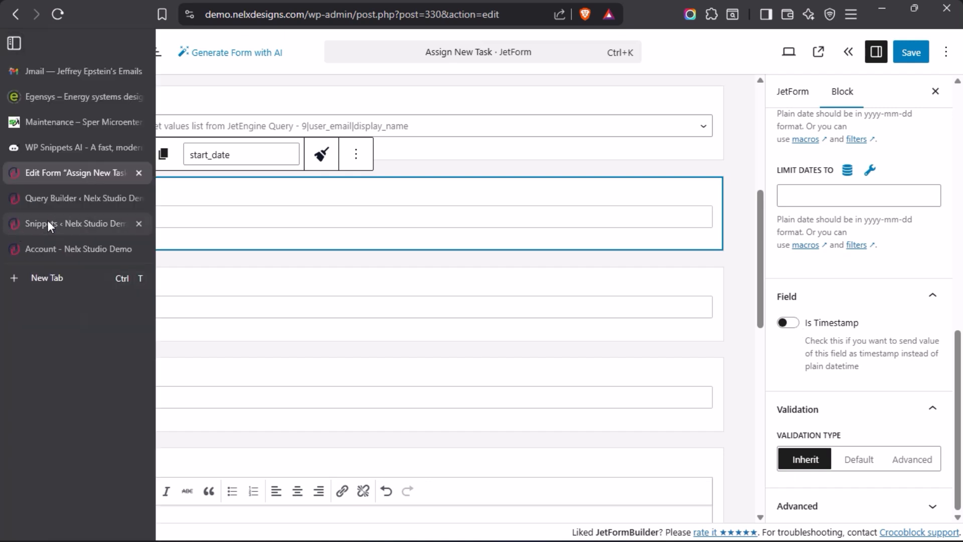
pyautogui.click(49, 202)
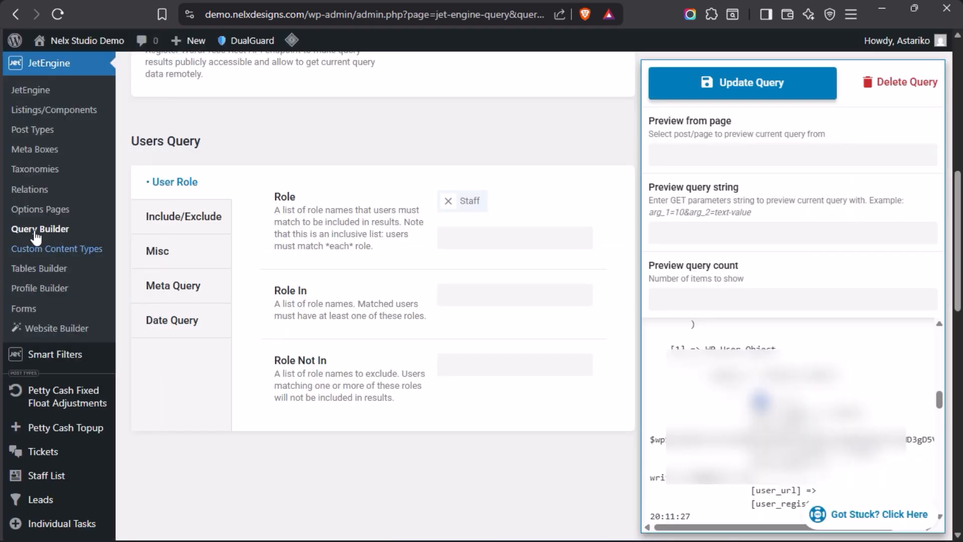
pyautogui.scroll(-5, 68, 251)
pyautogui.moveTo(48, 340)
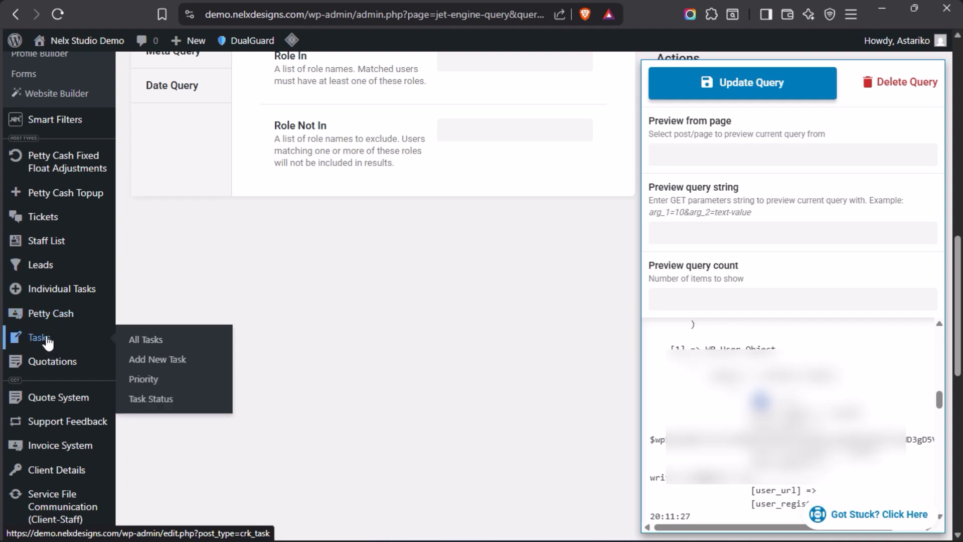
pyautogui.scroll(-5, 69, 298)
pyautogui.scroll(2, 69, 299)
pyautogui.scroll(1, 69, 300)
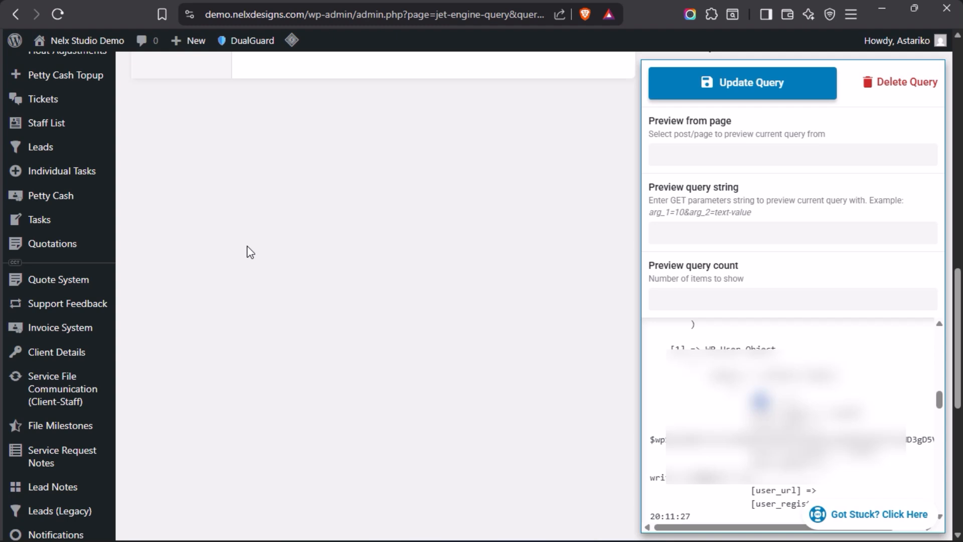
# - Return to the Assign New Task form and review the Start Date field's date limits and Is Timestamp option
pyautogui.moveTo(2, 273)
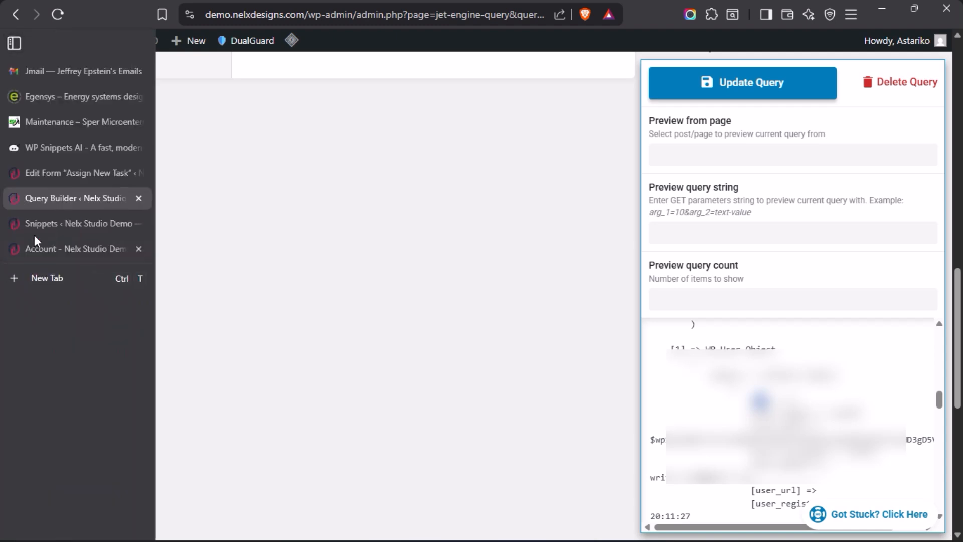
pyautogui.click(50, 172)
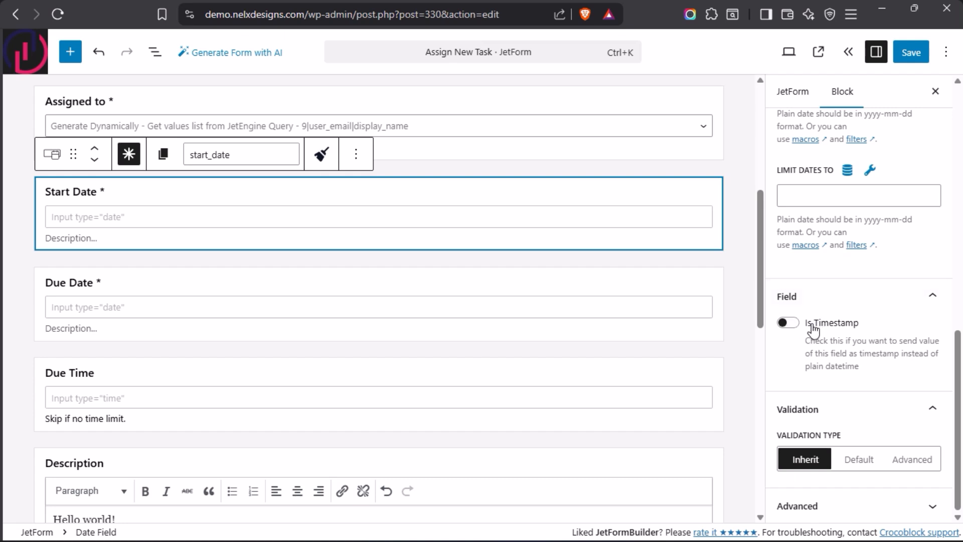
pyautogui.scroll(2, 794, 333)
pyautogui.scroll(2, 795, 333)
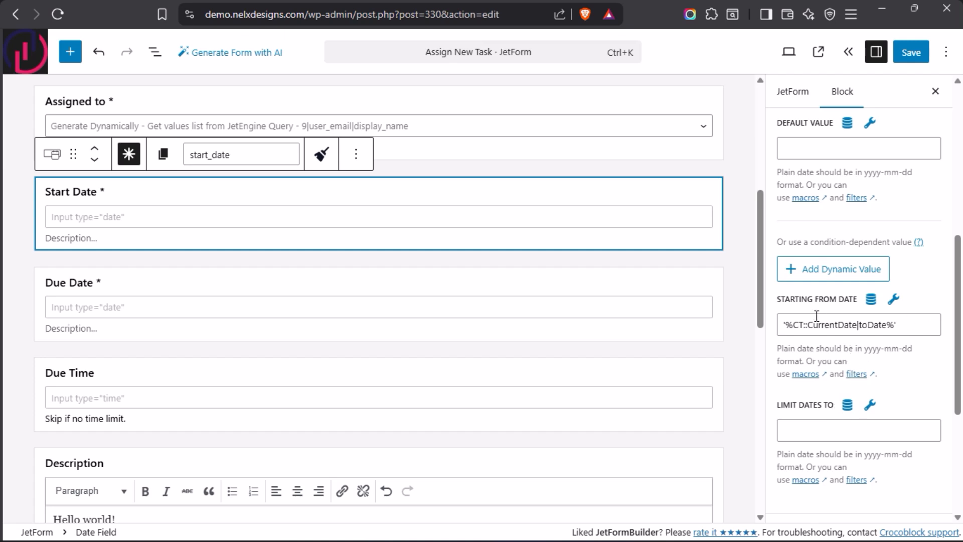
pyautogui.scroll(-5, 816, 316)
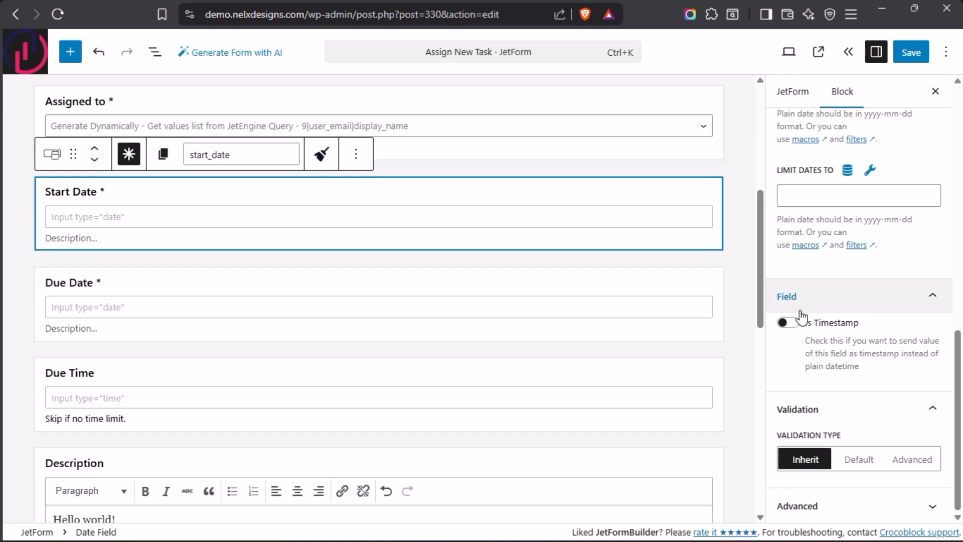
# - Find the Flatpickr Date and Limit DOB Selection to 18 years snippet in the Snippets list and open it for editing
pyautogui.moveTo(4, 241)
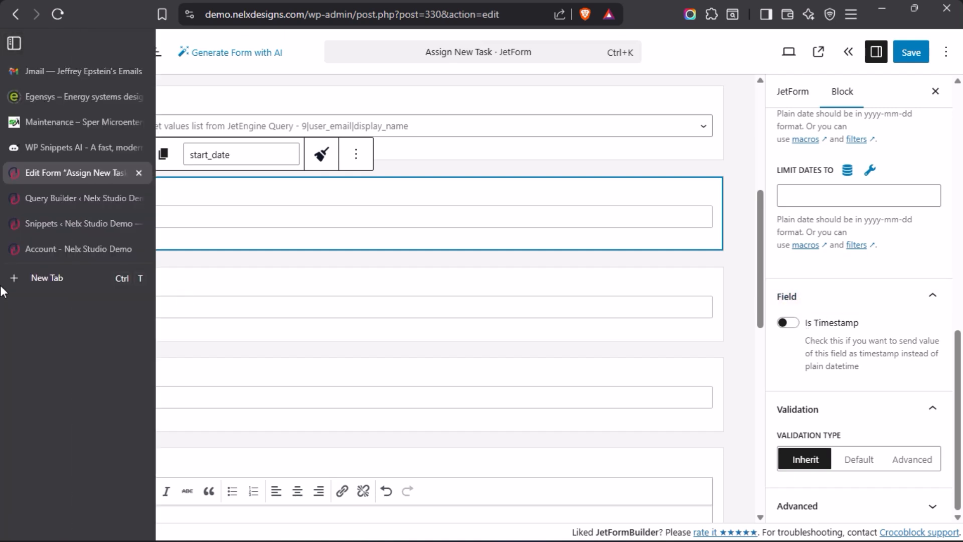
pyautogui.click(47, 225)
pyautogui.scroll(-10, 252, 311)
pyautogui.scroll(-10, 253, 311)
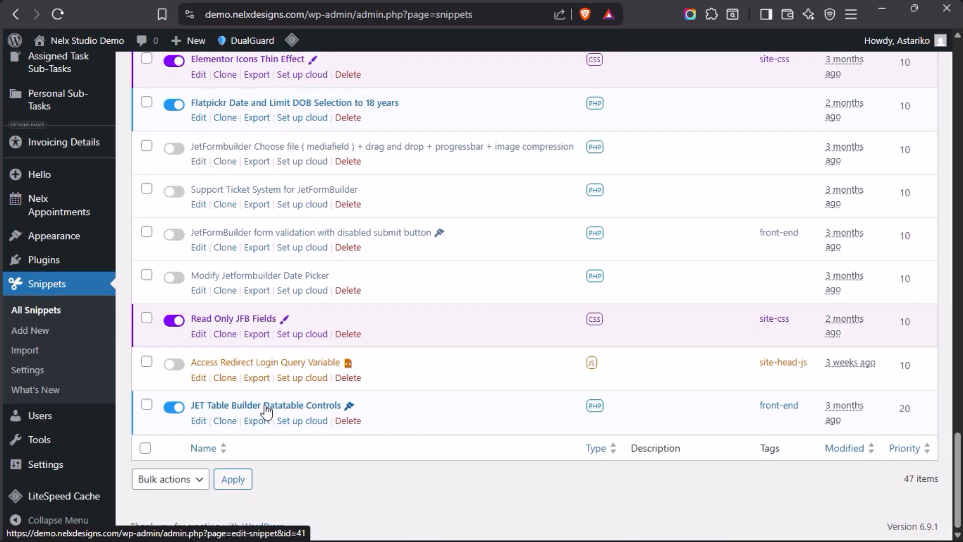
pyautogui.scroll(2, 268, 371)
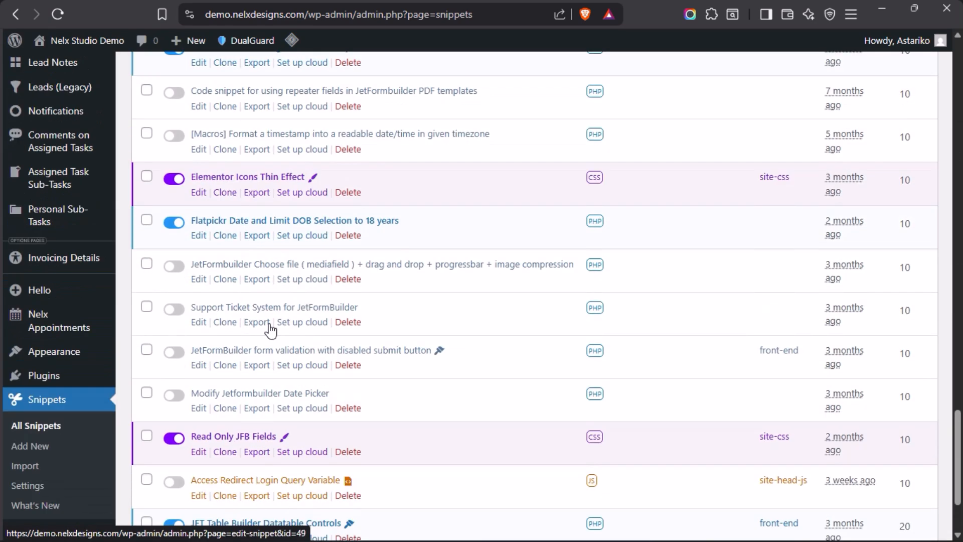
pyautogui.click(269, 221)
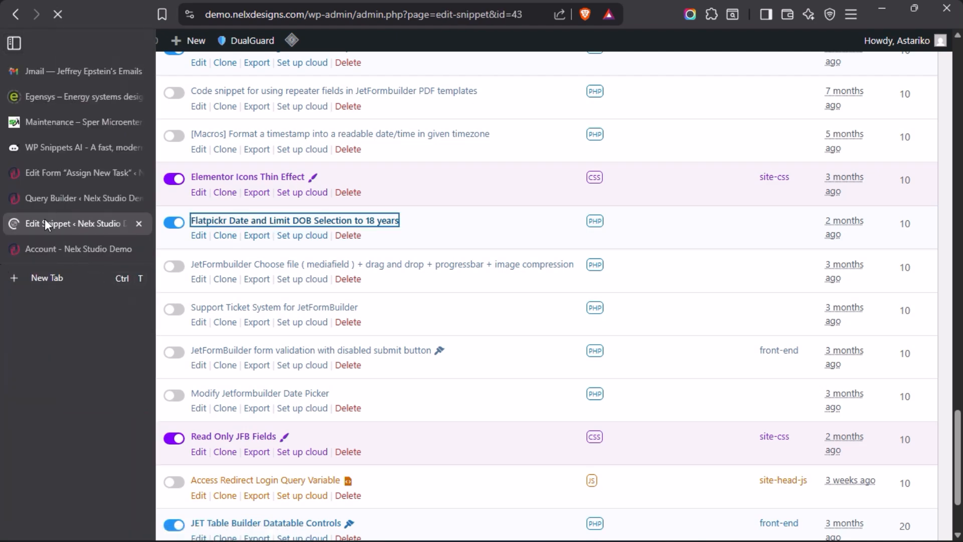
# - Expand the Start Date field's Advanced settings and compare its CSS Class Name with the classes listed in the Flatpickr snippet
pyautogui.click(65, 115)
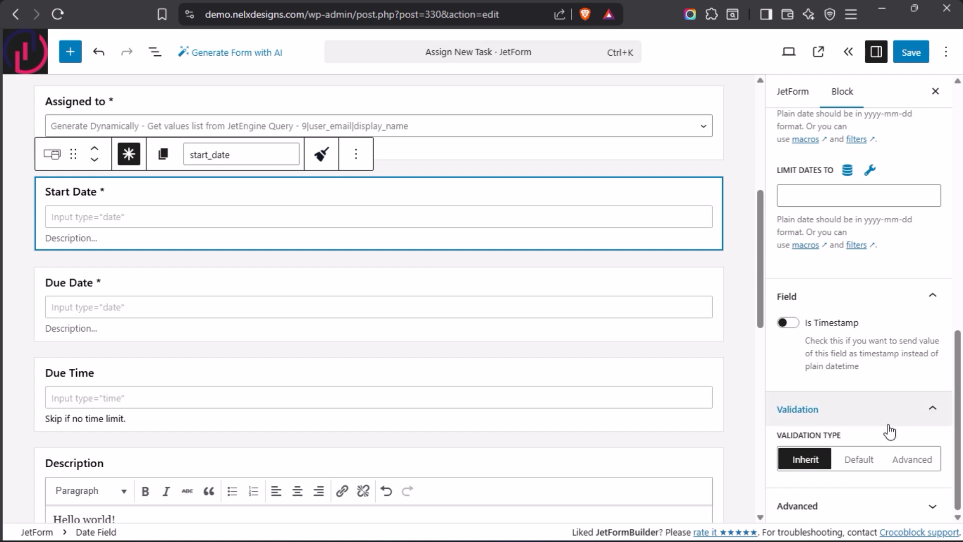
pyautogui.click(933, 508)
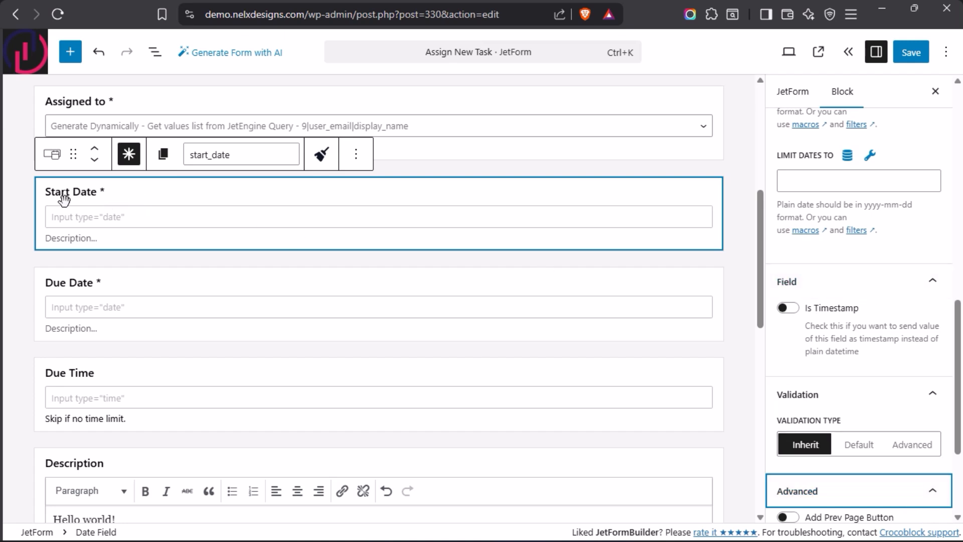
pyautogui.scroll(-3, 836, 380)
pyautogui.scroll(-1, 848, 386)
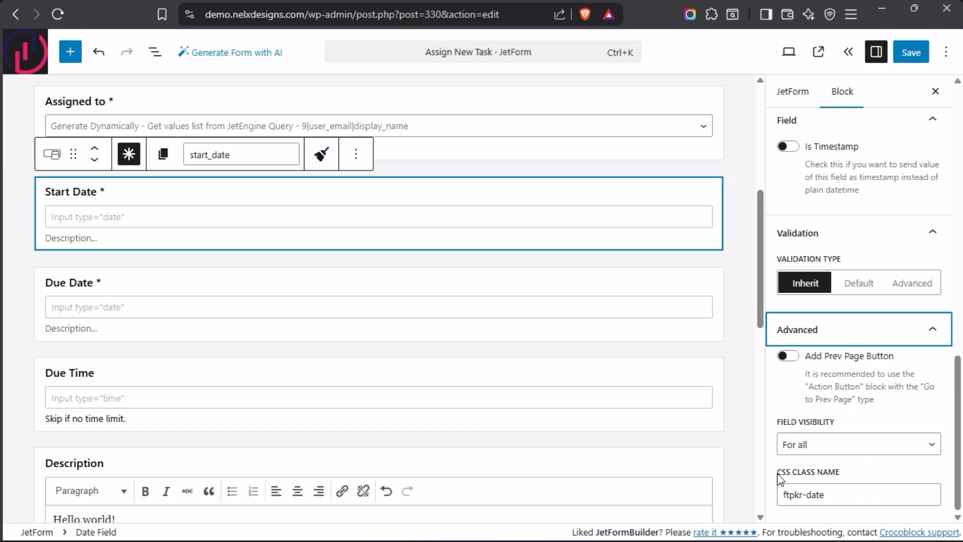
pyautogui.moveTo(3, 309)
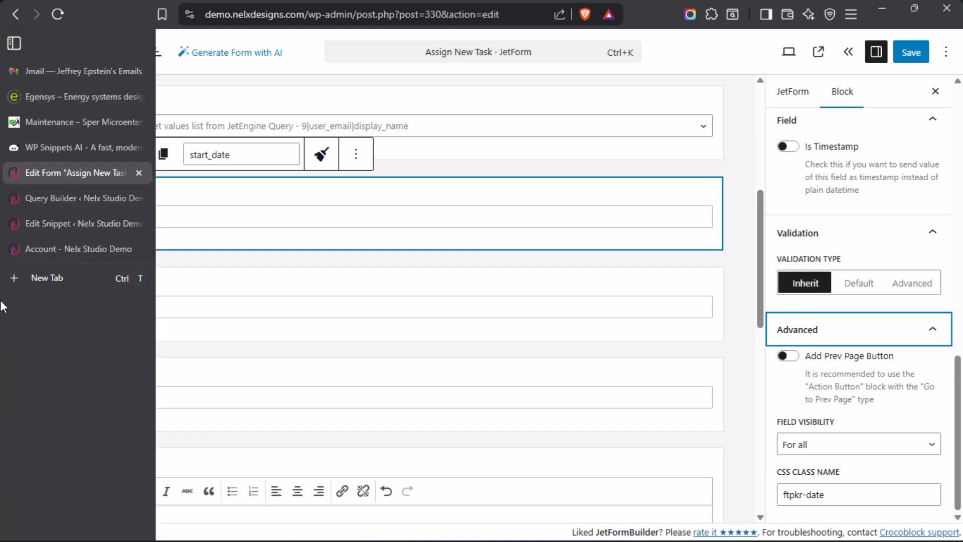
pyautogui.click(62, 225)
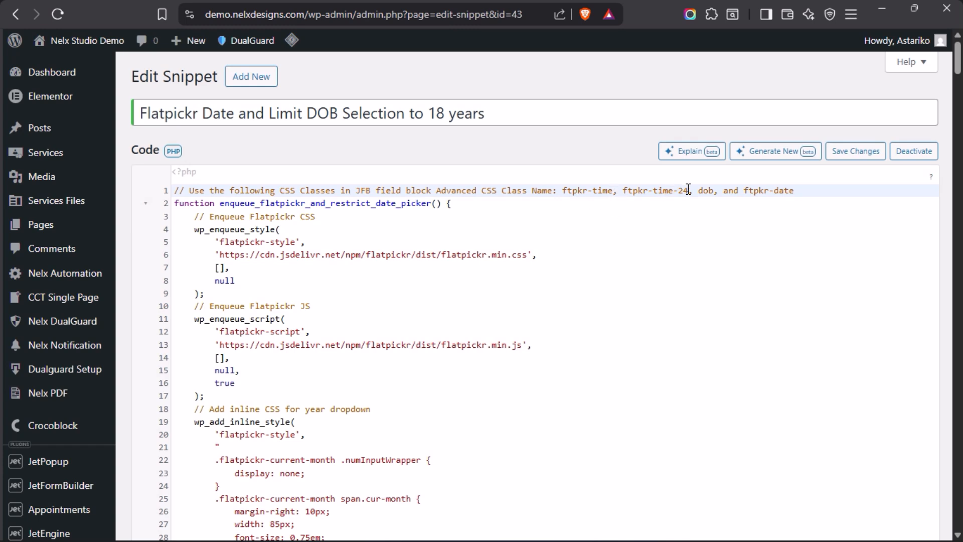
# - Examine the Due Time hour and minute options in the account page's task form without choosing a time
pyautogui.moveTo(41, 278)
pyautogui.click(45, 249)
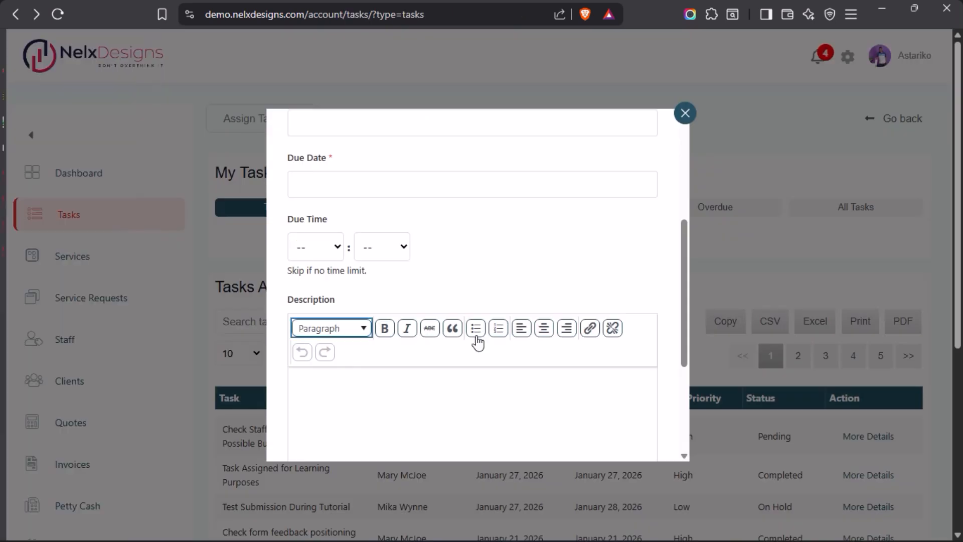
pyautogui.click(337, 247)
pyautogui.scroll(-5, 308, 315)
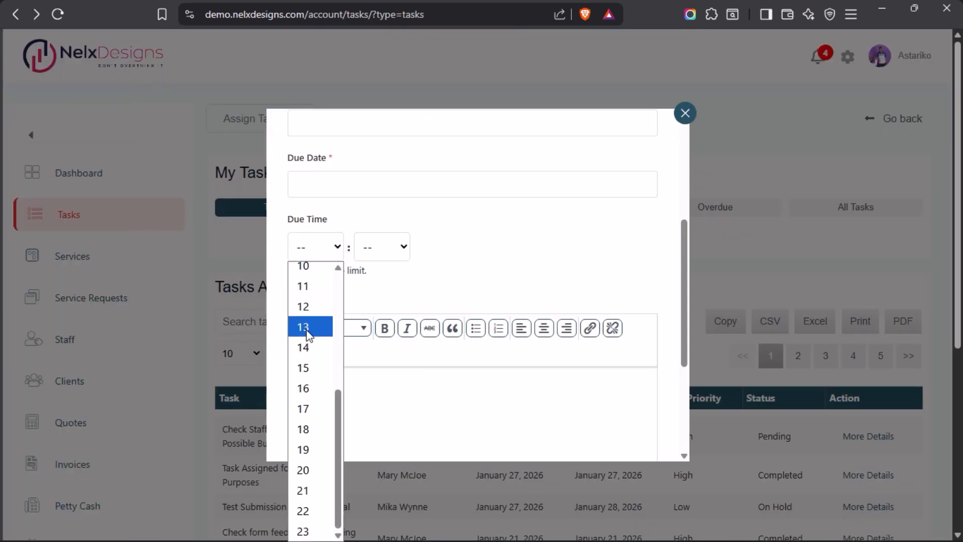
pyautogui.click(402, 247)
pyautogui.scroll(-20, 396, 308)
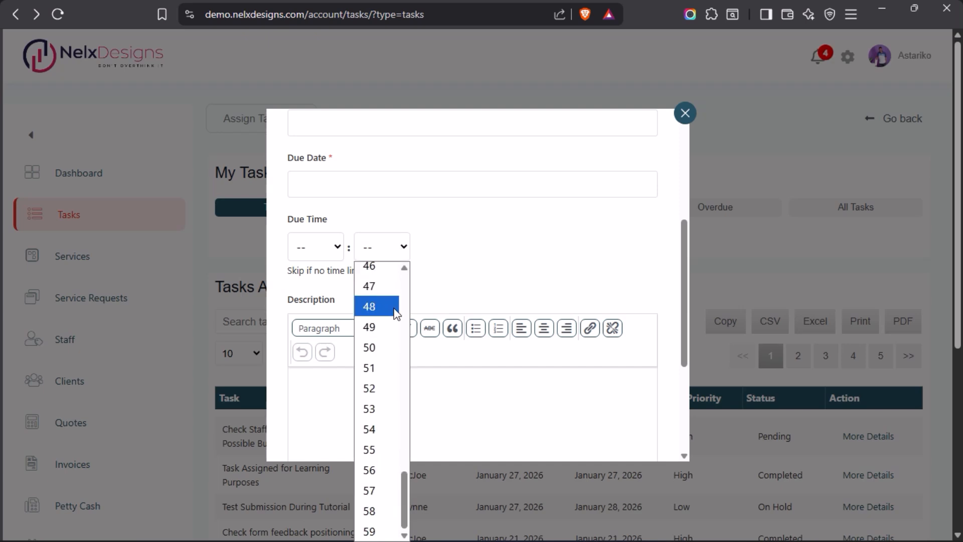
pyautogui.click(474, 260)
# - Return to the Flatpickr snippet and highlight the ftpkr-time-24 class in its opening comment, leaving the code unedited
pyautogui.moveTo(3, 233)
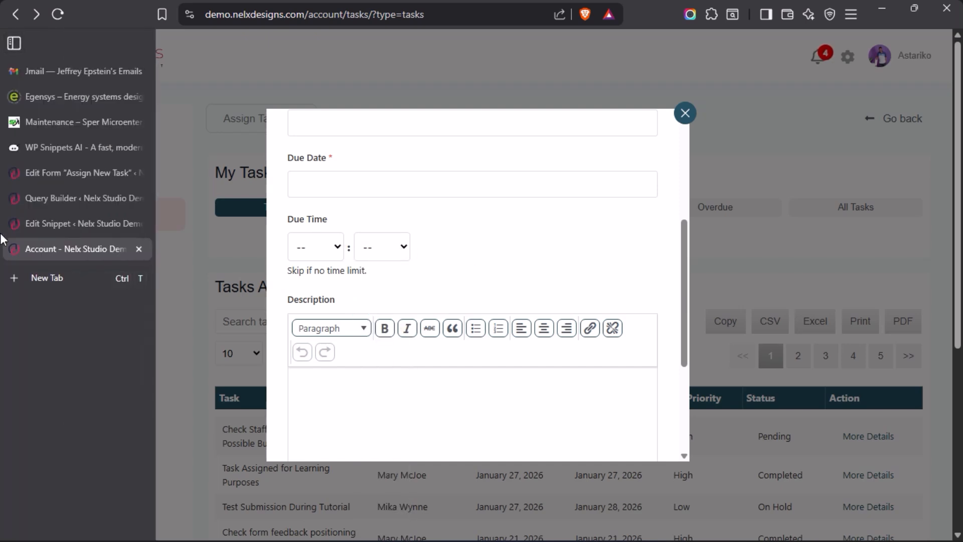
pyautogui.click(59, 224)
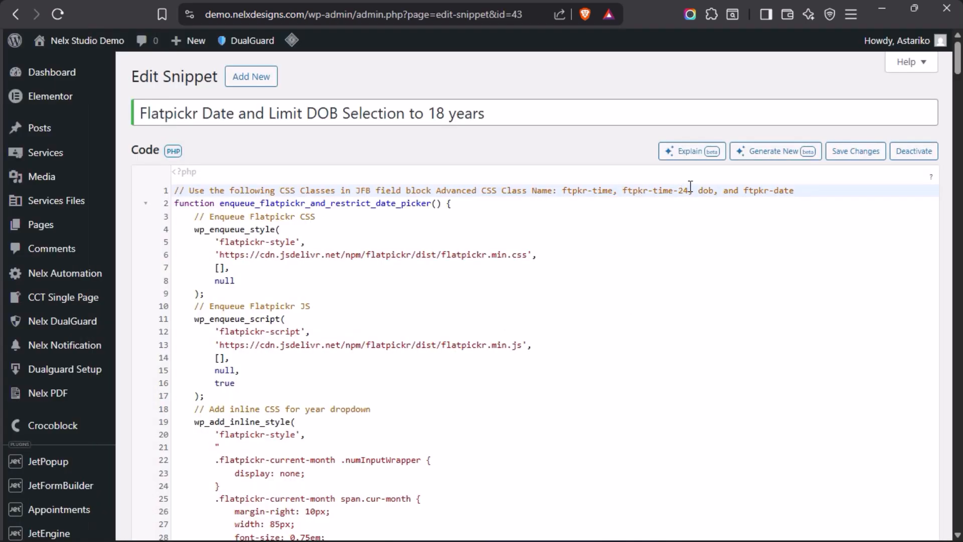
pyautogui.moveTo(688, 191); pyautogui.dragTo(626, 194)
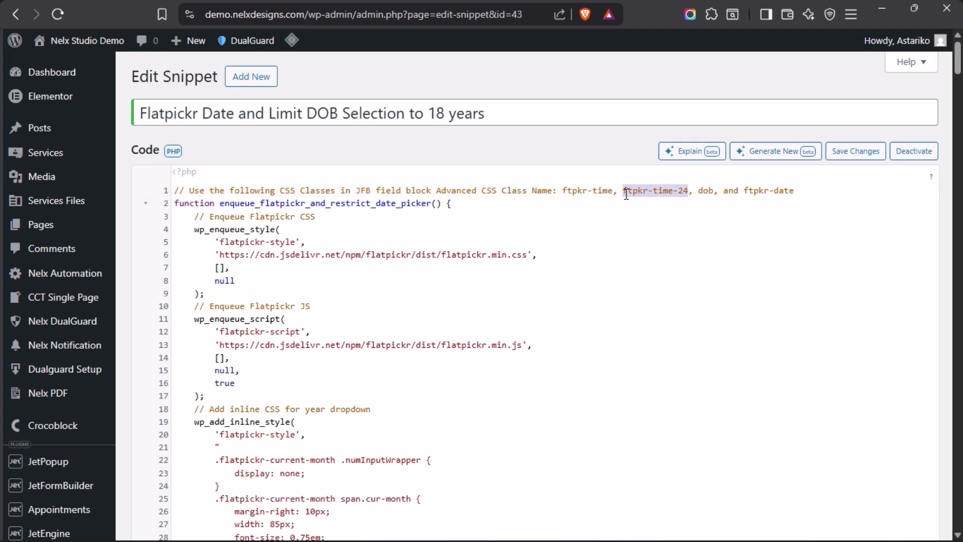
pyautogui.click(692, 190)
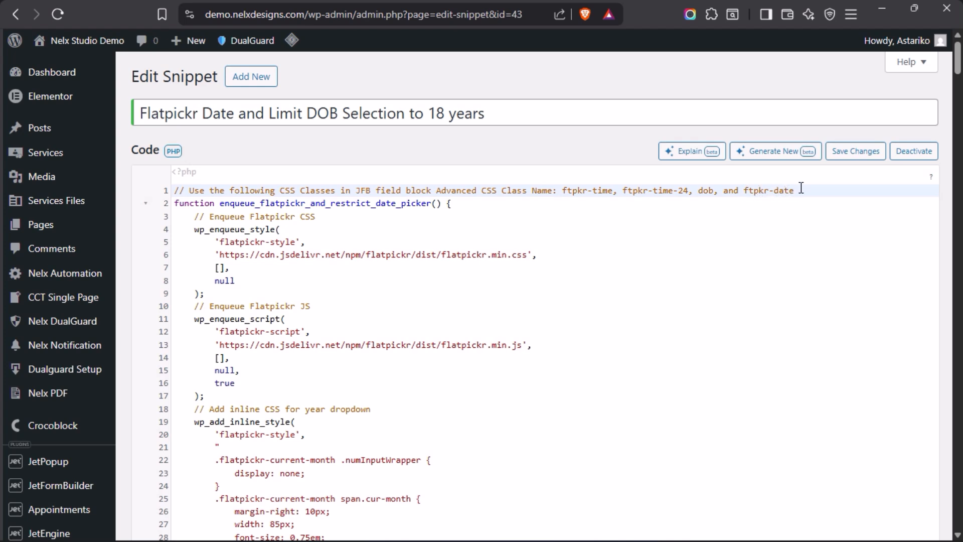
# - Go back to the Assign New Task form and point out the Start Date field's CSS Class Name entry
pyautogui.moveTo(5, 323)
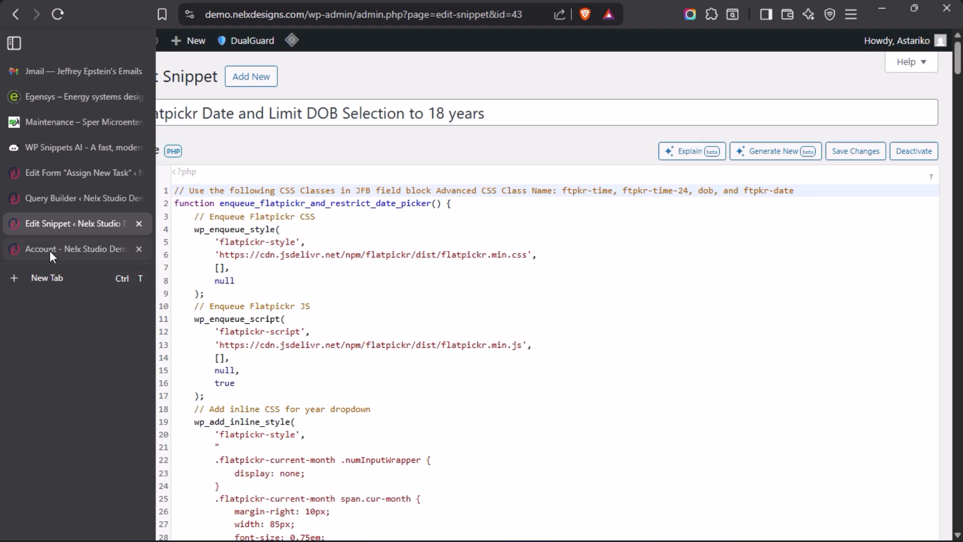
pyautogui.click(63, 173)
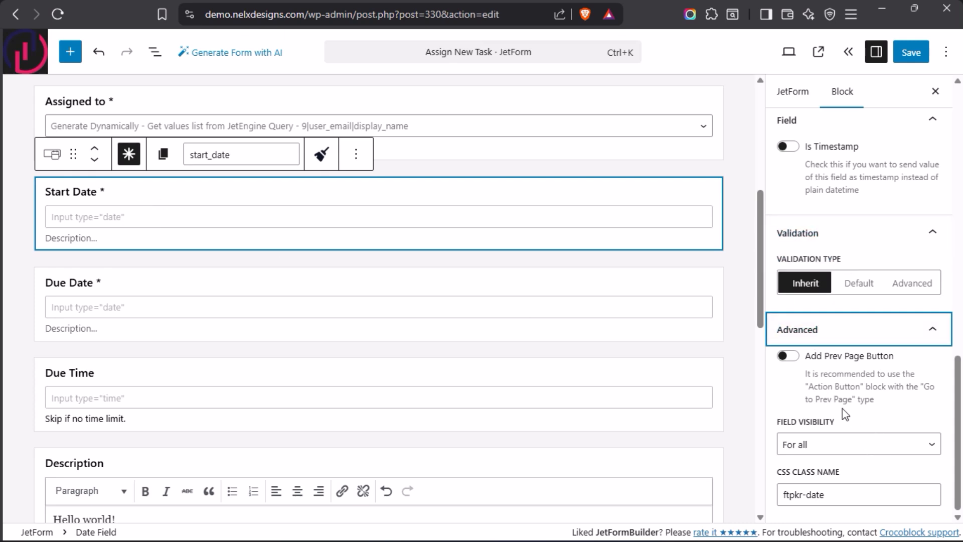
pyautogui.click(836, 494)
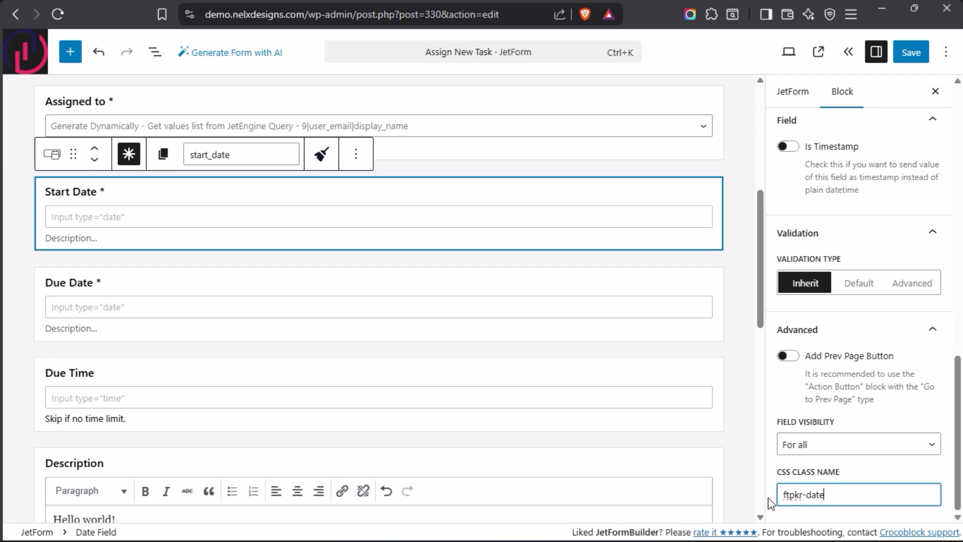
# - Show the Start Date and Due Date calendars again in the account page's task form, closing each without picking a date
pyautogui.moveTo(3, 331)
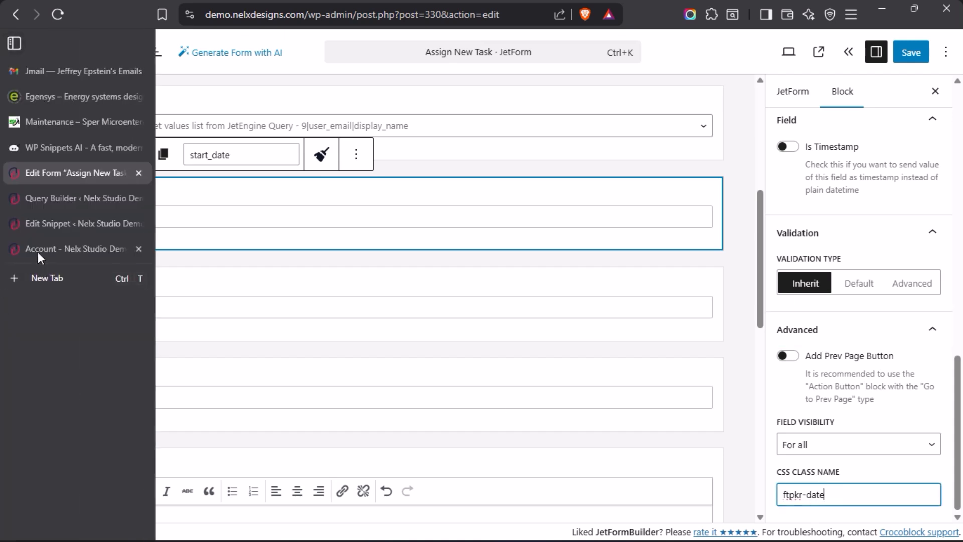
pyautogui.click(52, 250)
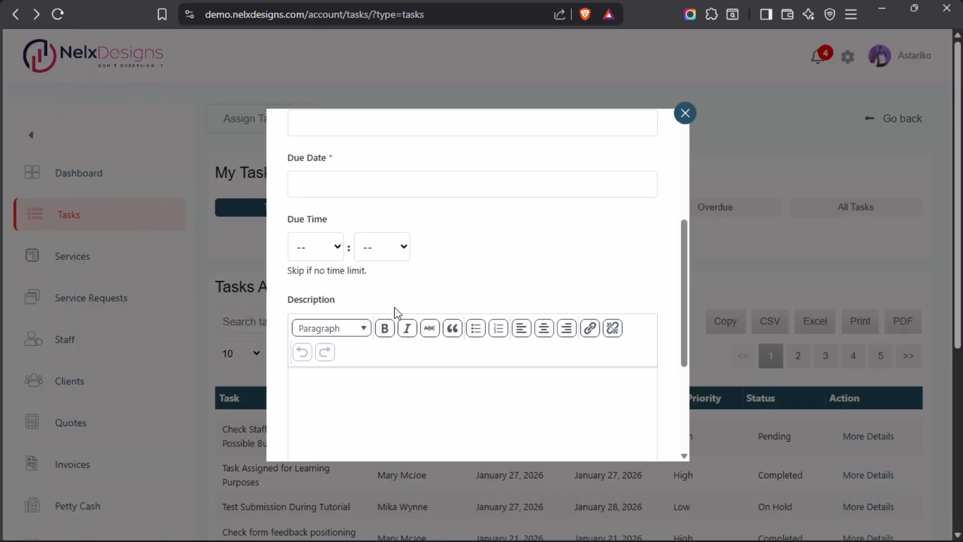
pyautogui.scroll(2, 426, 255)
pyautogui.click(375, 239)
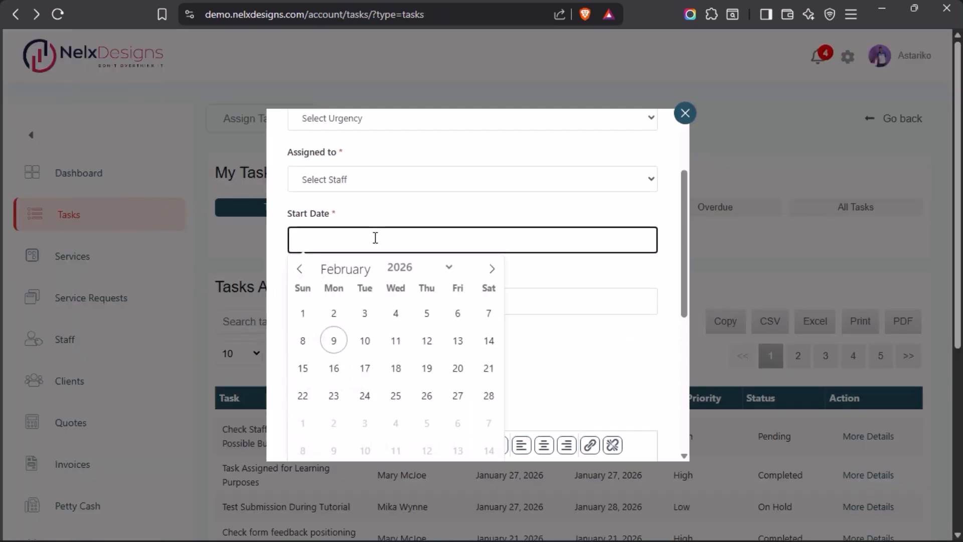
pyautogui.click(531, 270)
pyautogui.click(409, 301)
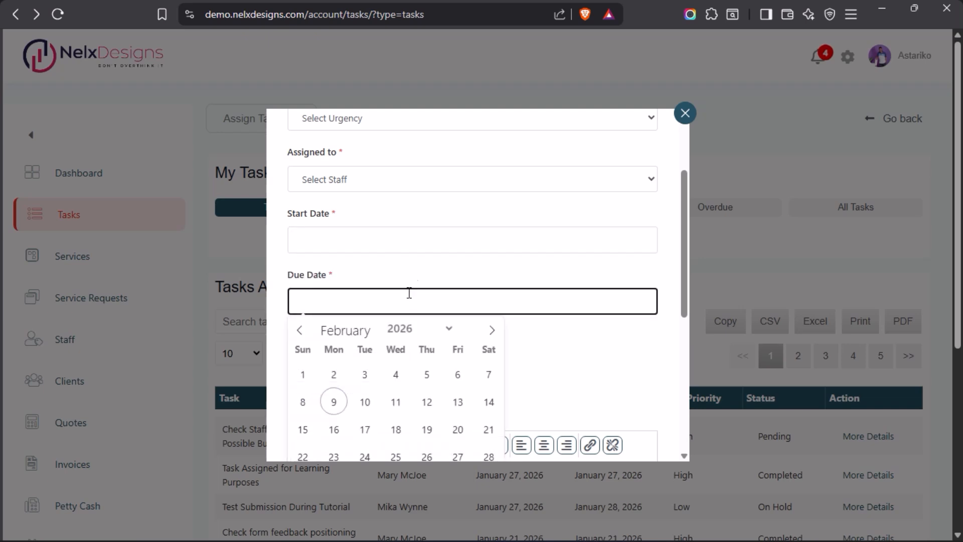
pyautogui.click(438, 274)
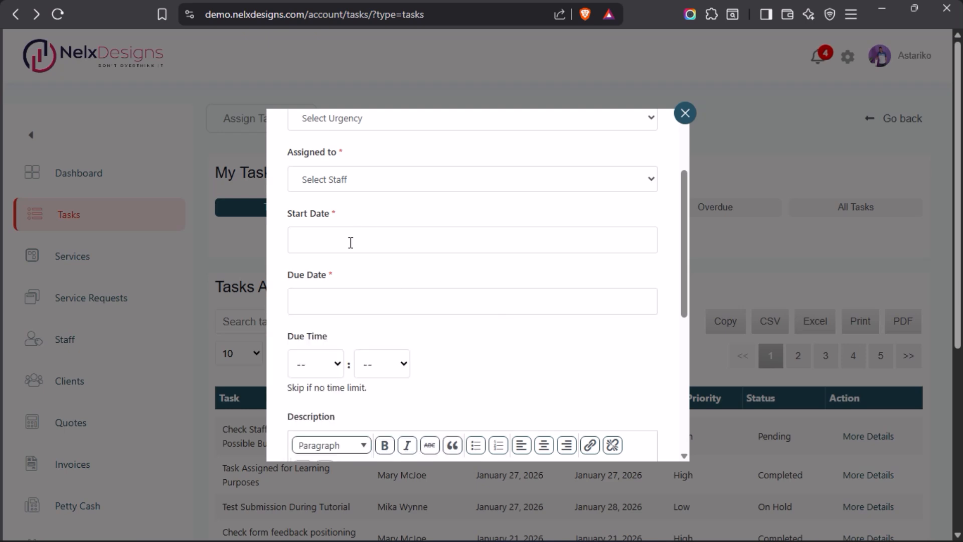
pyautogui.moveTo(2, 257)
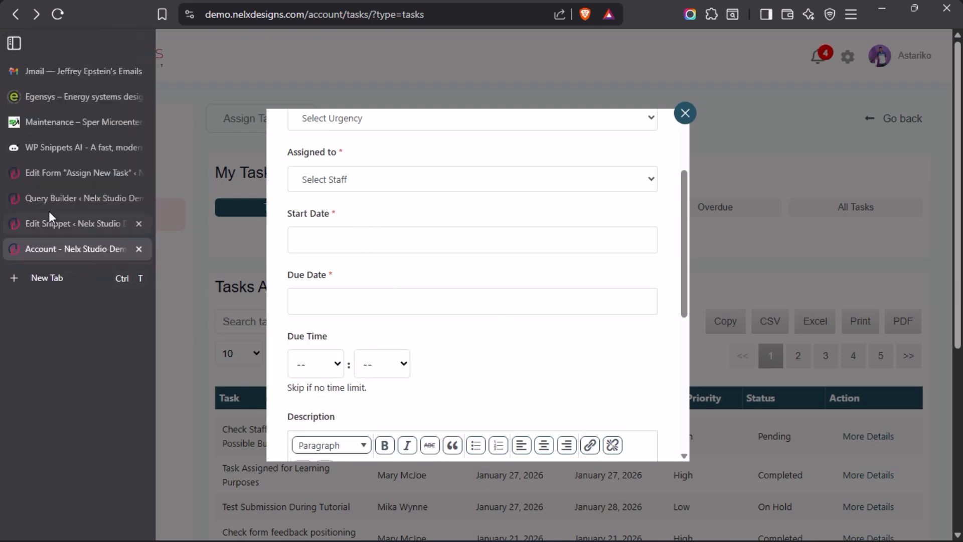
# - Change the Due Time field's CSS class name to ftpkr-time in the Assign New Task form and save the form
pyautogui.click(52, 174)
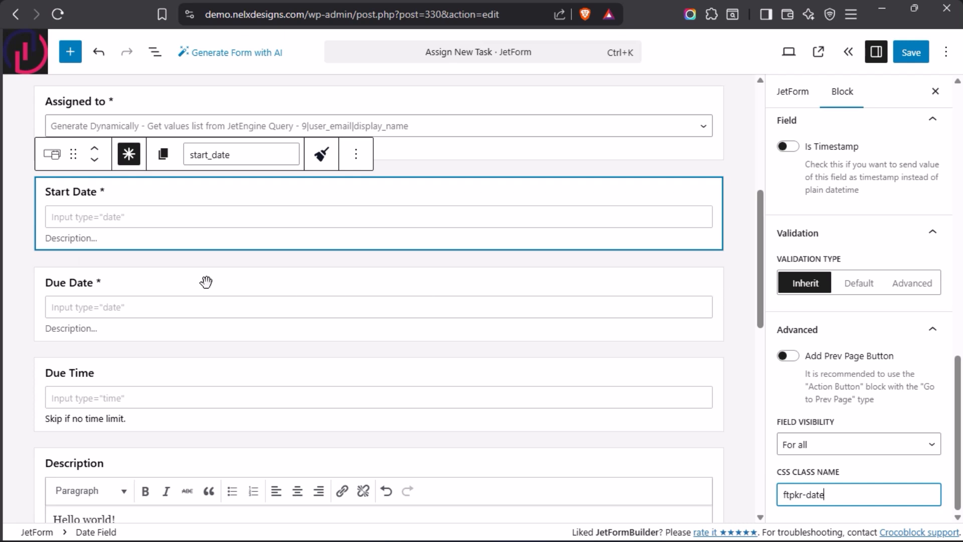
pyautogui.click(182, 286)
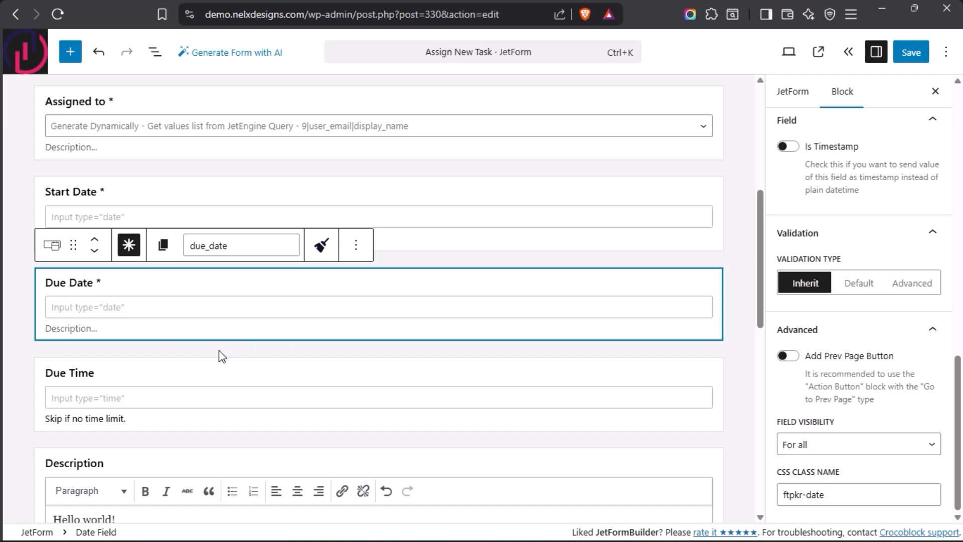
pyautogui.click(158, 373)
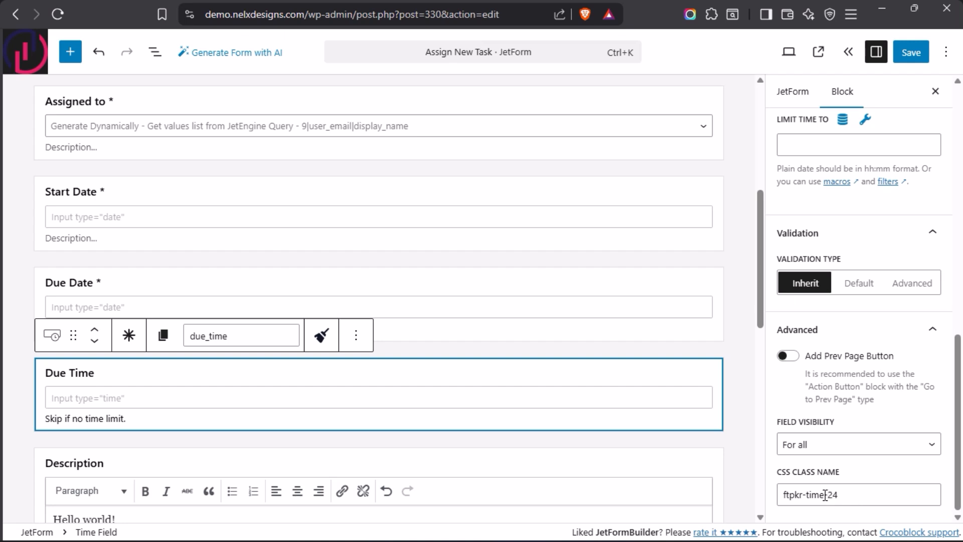
pyautogui.moveTo(824, 495); pyautogui.dragTo(847, 495)
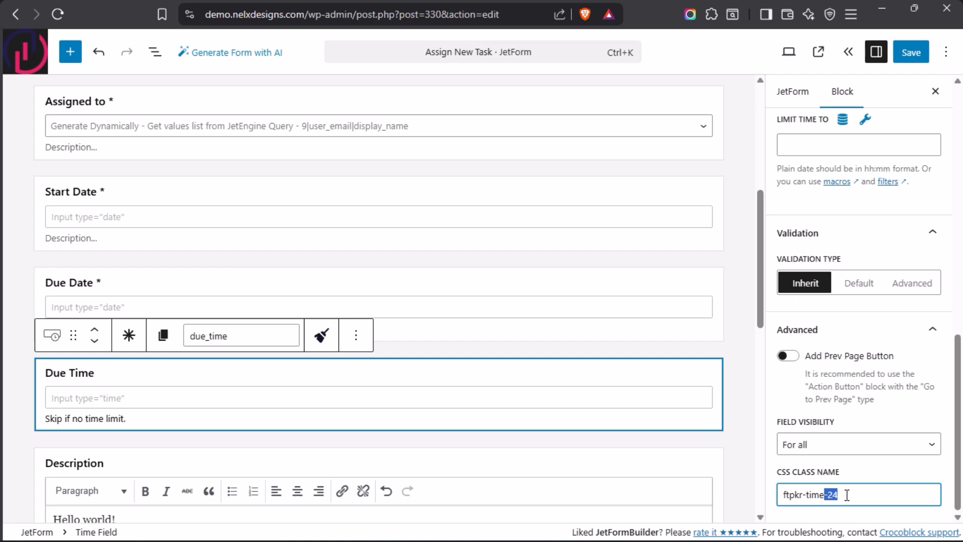
pyautogui.press('BackSpace')
pyautogui.click(910, 54)
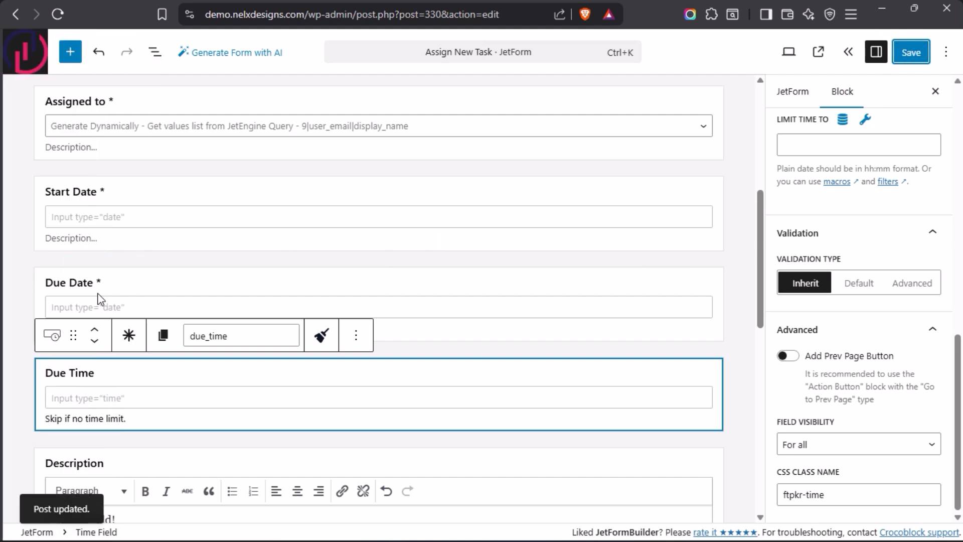
# - Return to the account page, close the task form popup and reload the page
pyautogui.moveTo(20, 336)
pyautogui.click(42, 246)
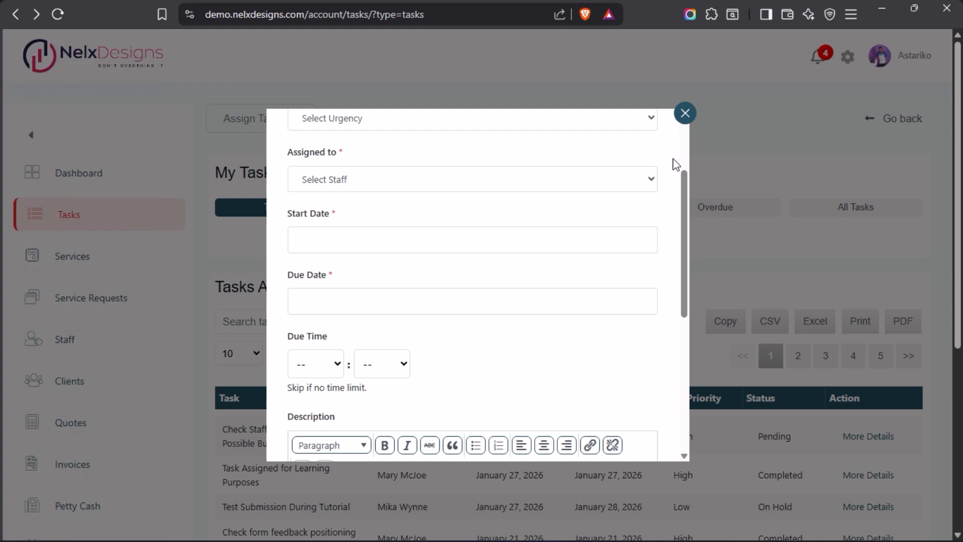
pyautogui.click(685, 113)
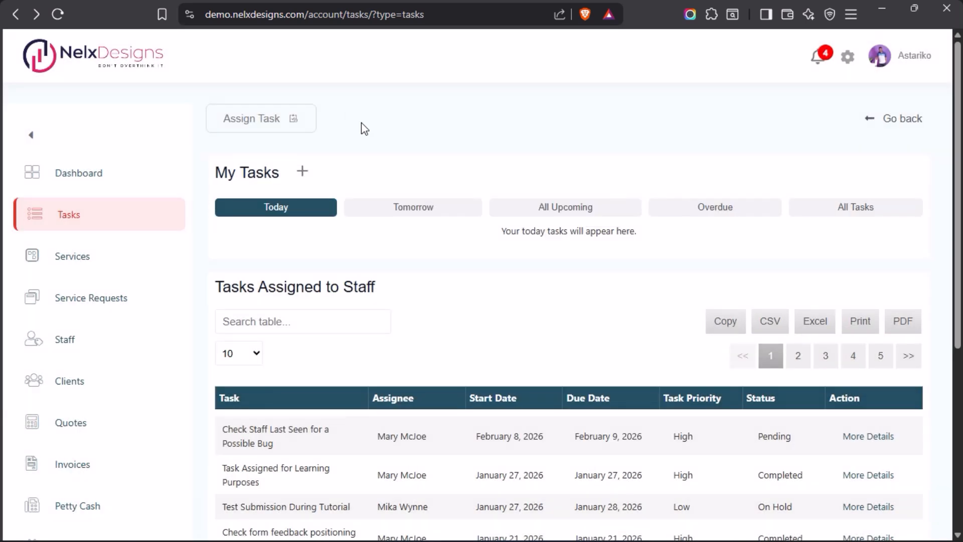
pyautogui.moveTo(3, 274)
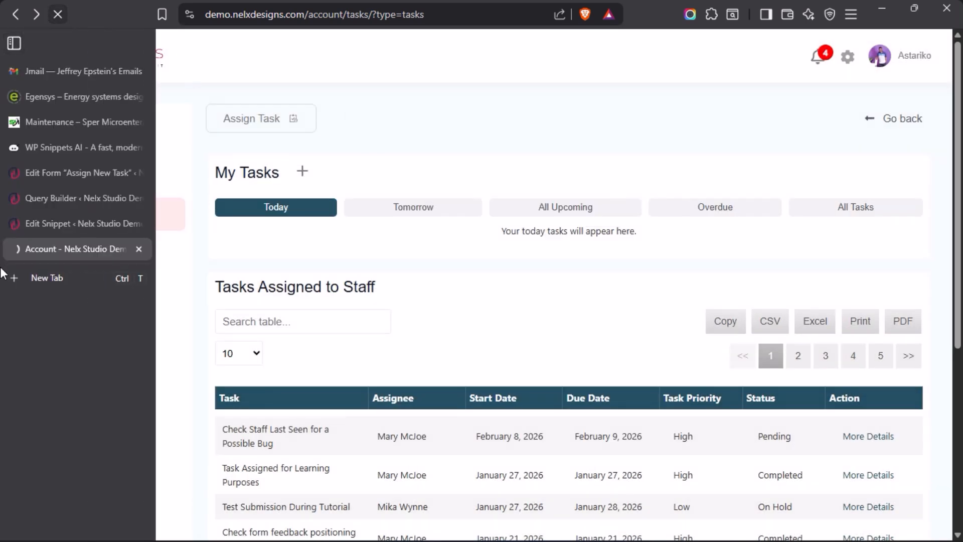
# - Go back to the Assign New Task form and show the settings of the Description field and the Task Attachment repeater
pyautogui.click(62, 171)
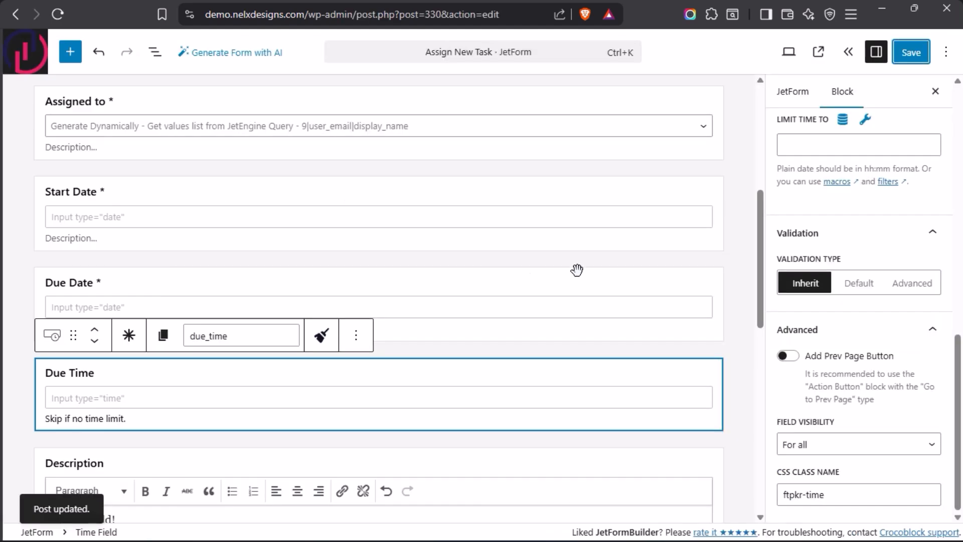
pyautogui.scroll(-2, 670, 298)
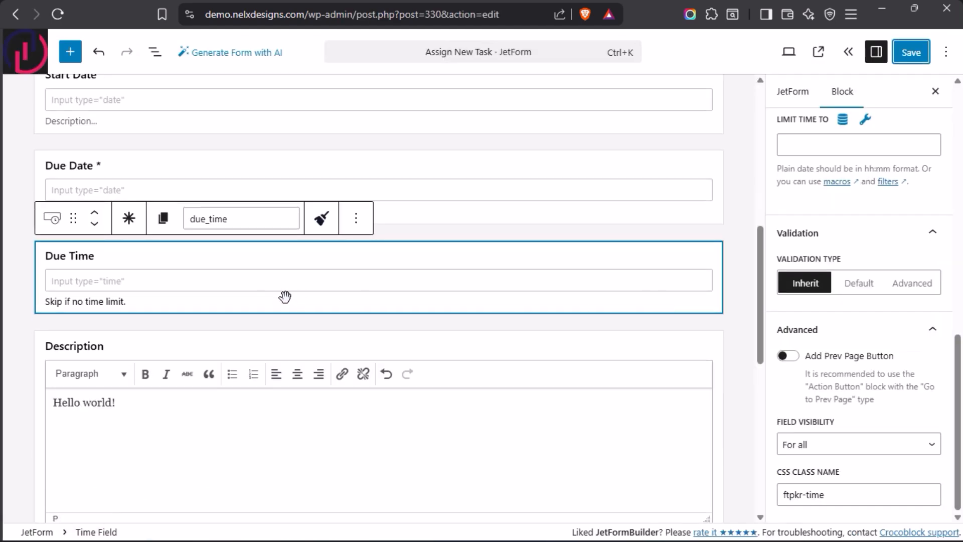
pyautogui.scroll(-2, 406, 308)
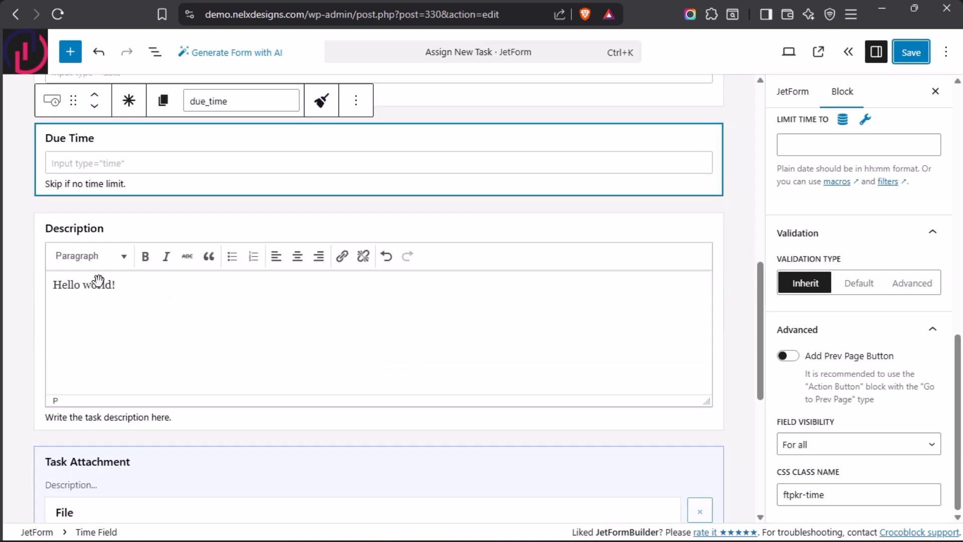
pyautogui.click(151, 229)
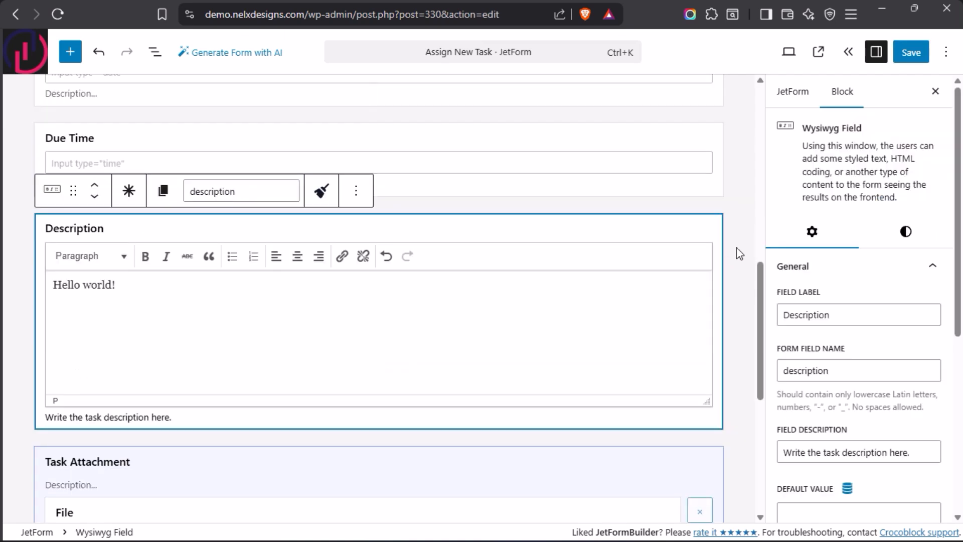
pyautogui.scroll(-4, 731, 253)
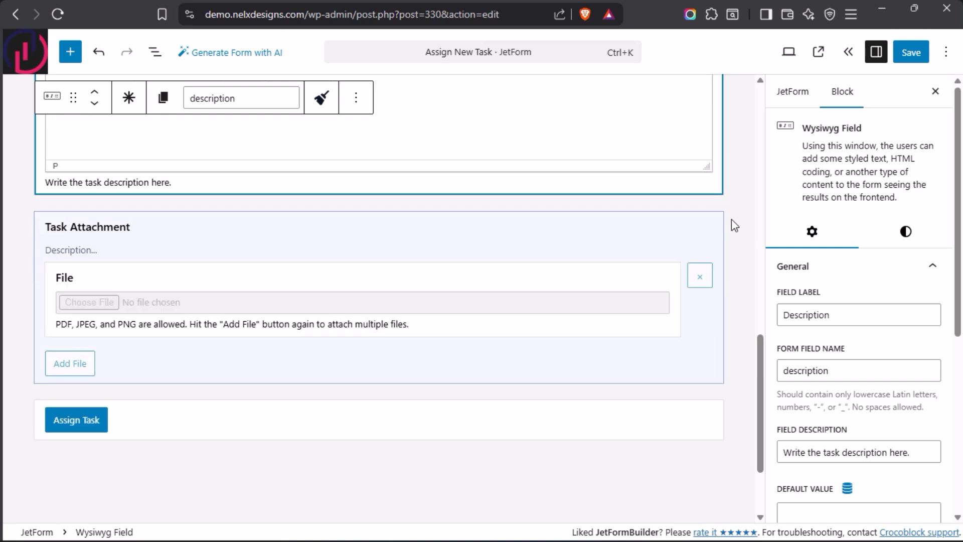
pyautogui.click(161, 224)
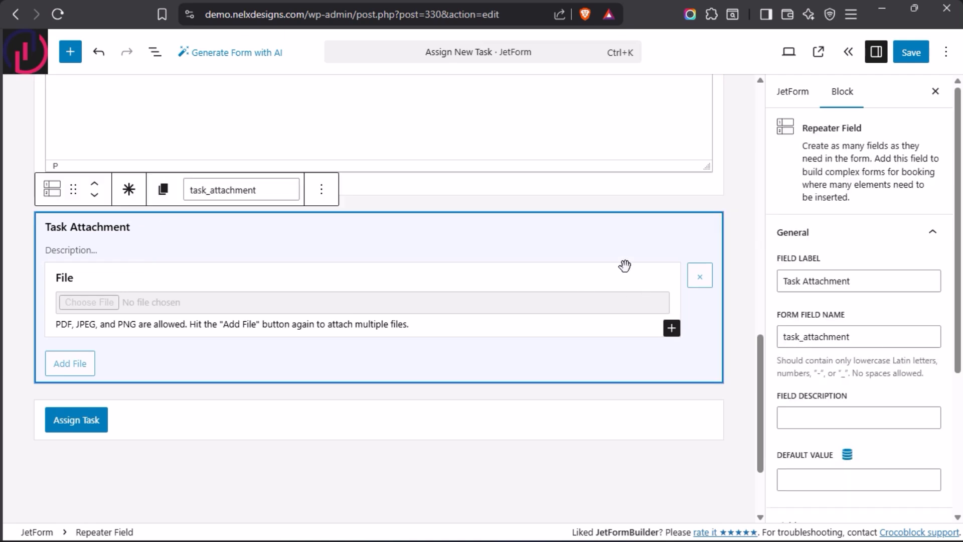
# - Search the block library for media, and review the settings of the Task Attachment repeater and its File field
pyautogui.click(70, 54)
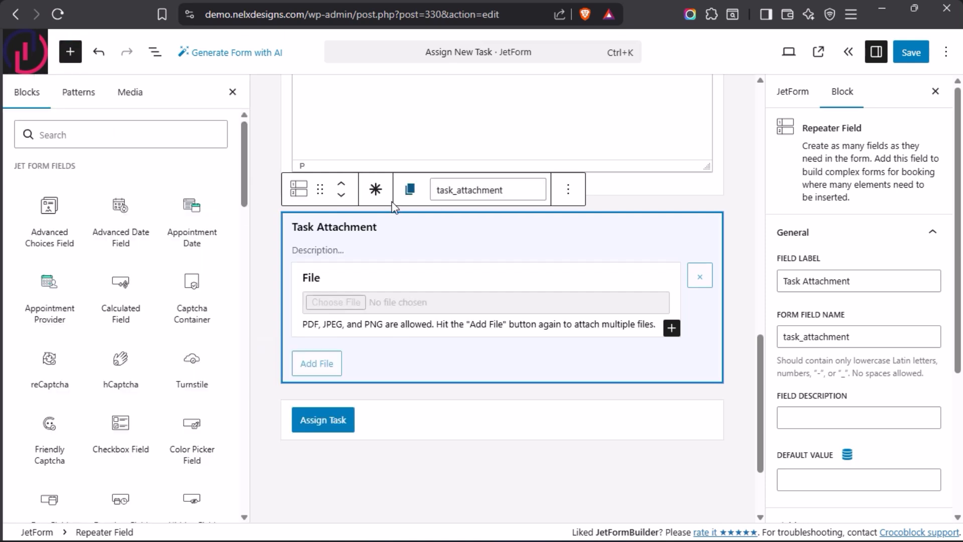
pyautogui.click(94, 132)
pyautogui.write('m')
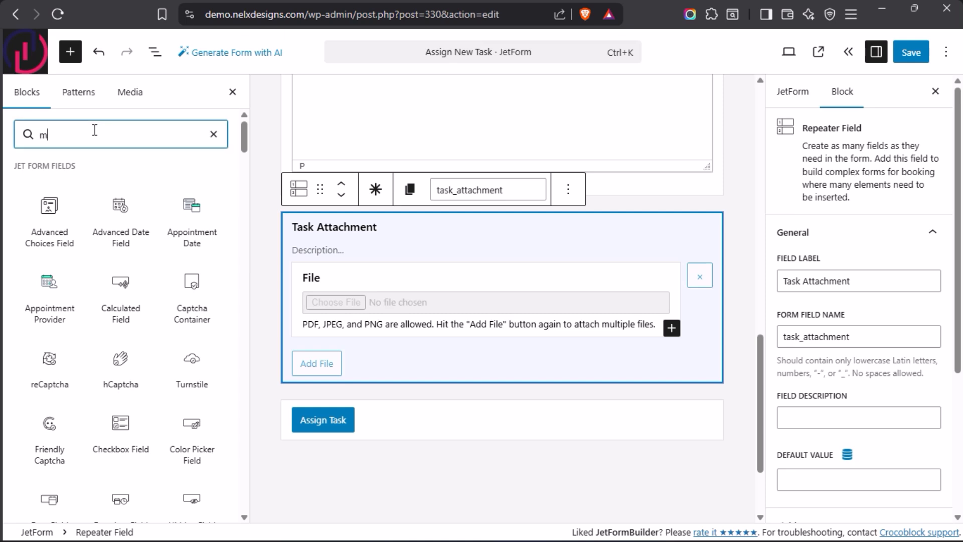
pyautogui.write('edi')
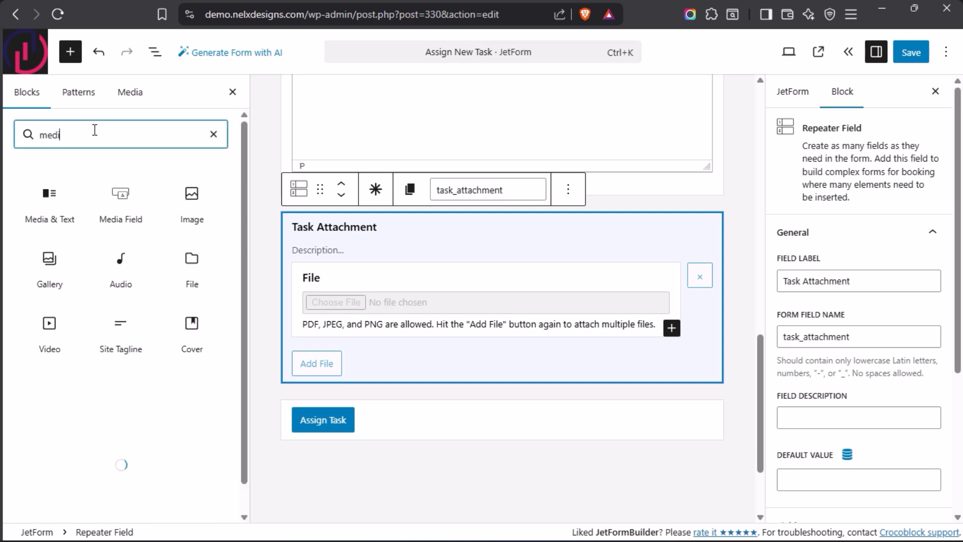
pyautogui.write('a')
pyautogui.moveTo(122, 204)
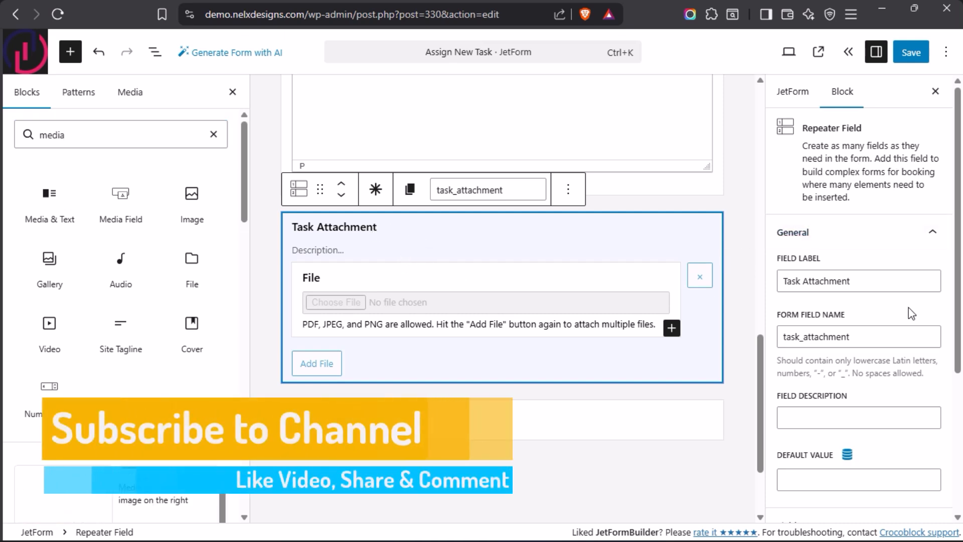
pyautogui.scroll(-4, 811, 326)
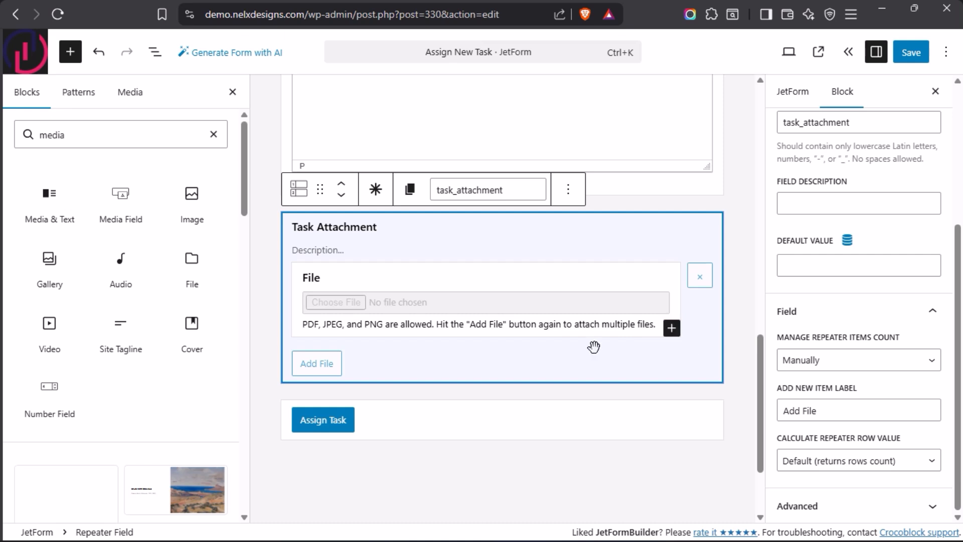
pyautogui.click(377, 272)
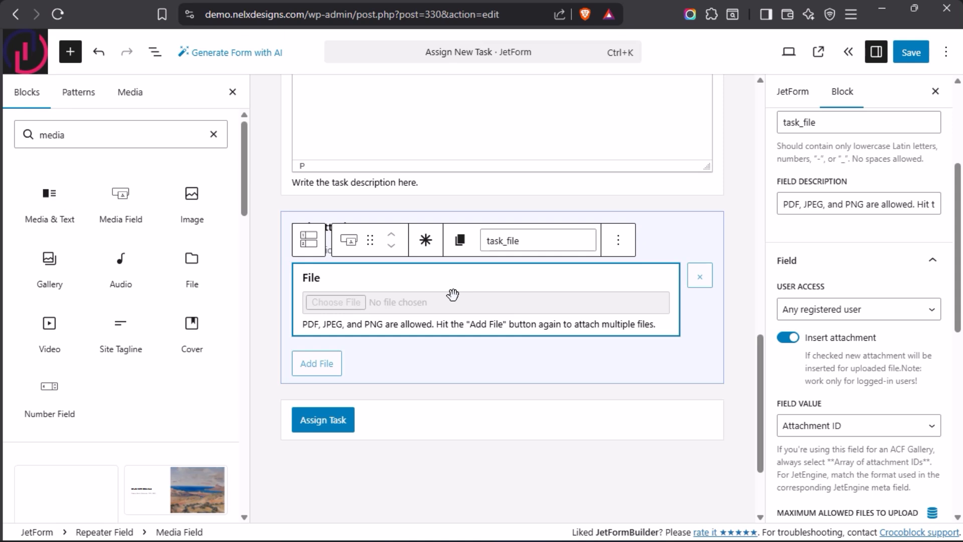
# - Open the Assign Task form on the account page and examine the Due Time hour, minute and AM/PM options without choosing any
pyautogui.moveTo(3, 289)
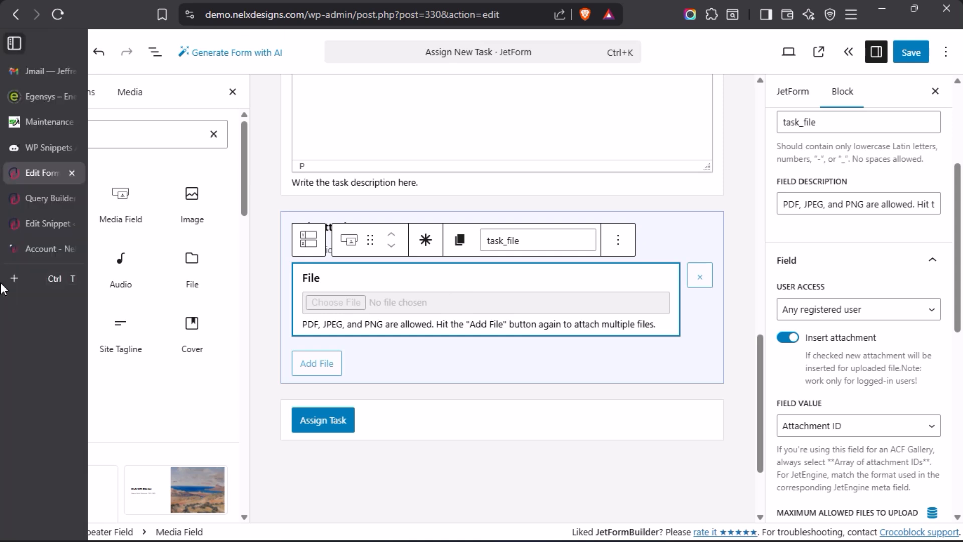
pyautogui.click(46, 249)
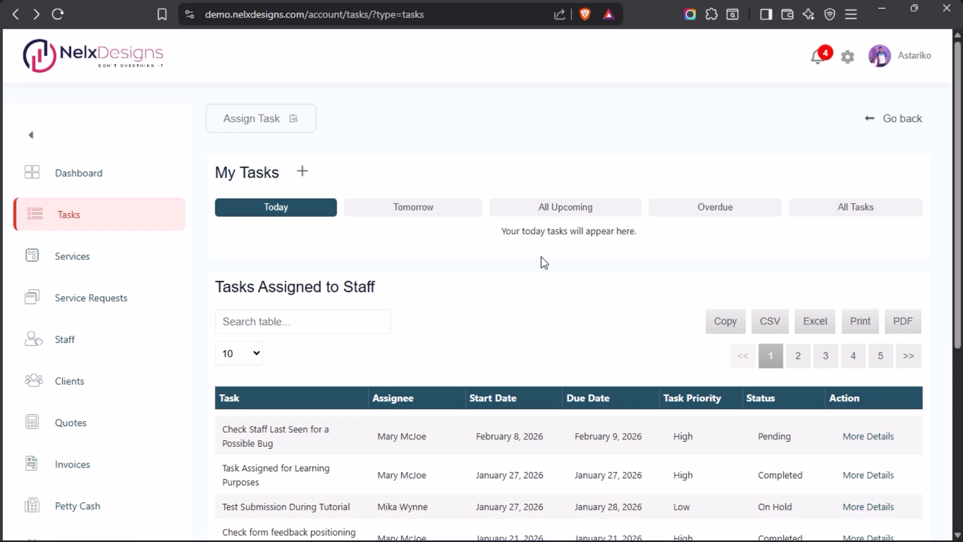
pyautogui.click(266, 121)
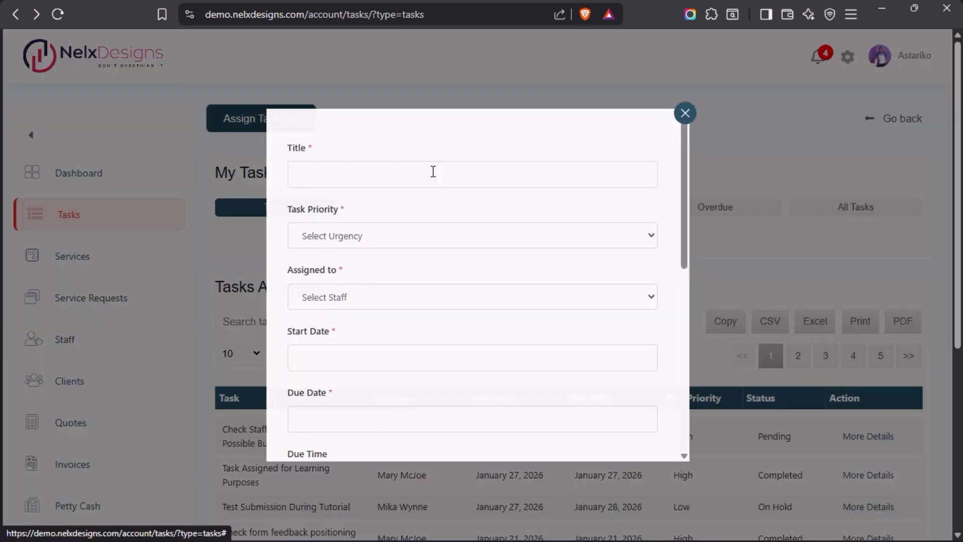
pyautogui.scroll(-2, 421, 281)
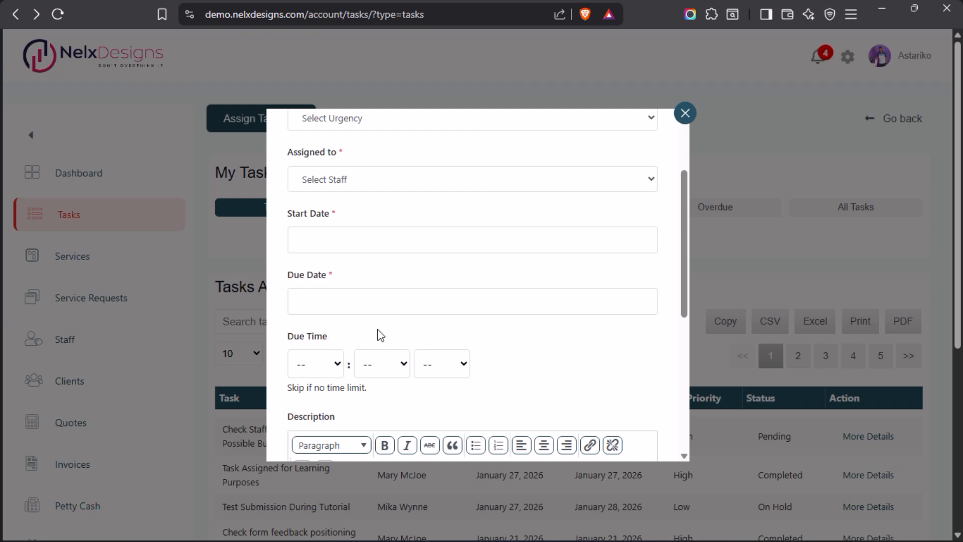
pyautogui.click(333, 364)
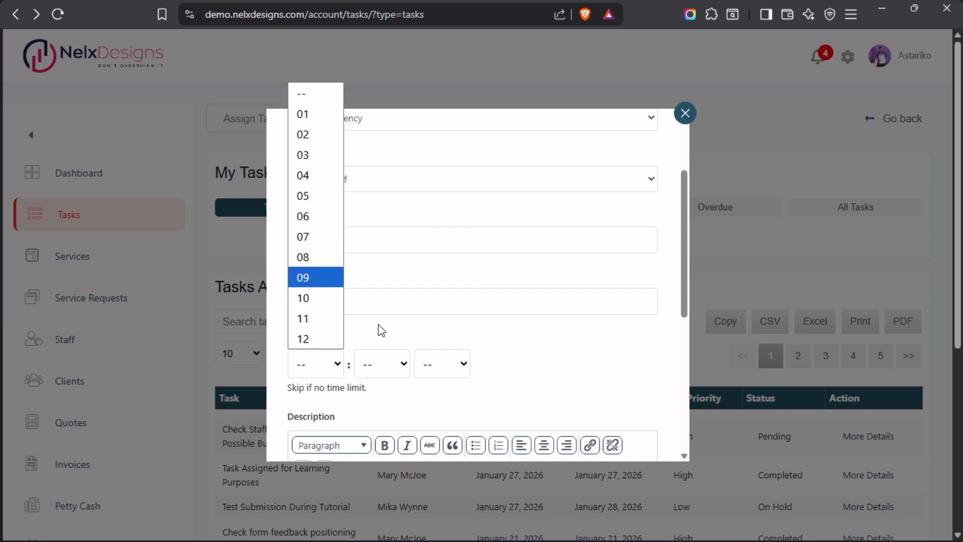
pyautogui.click(403, 365)
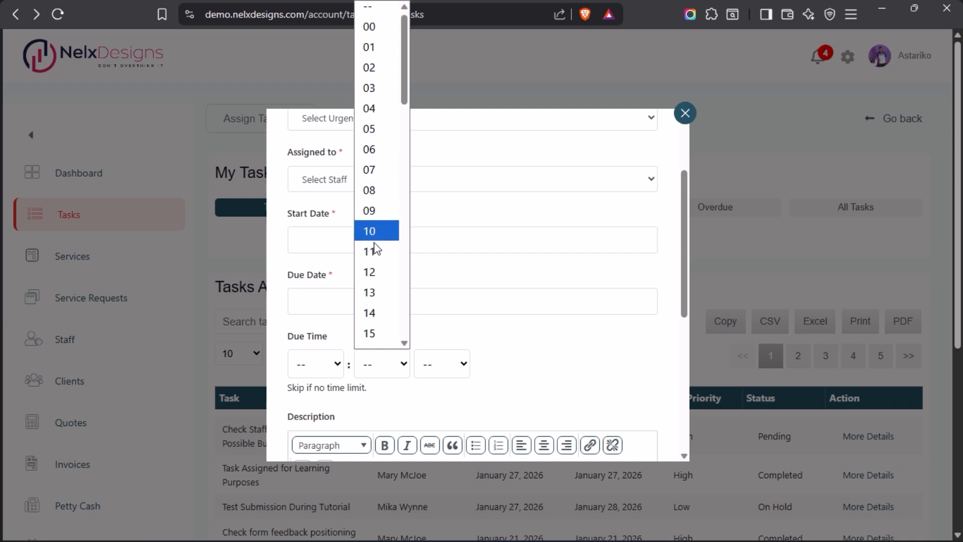
pyautogui.scroll(-15, 389, 250)
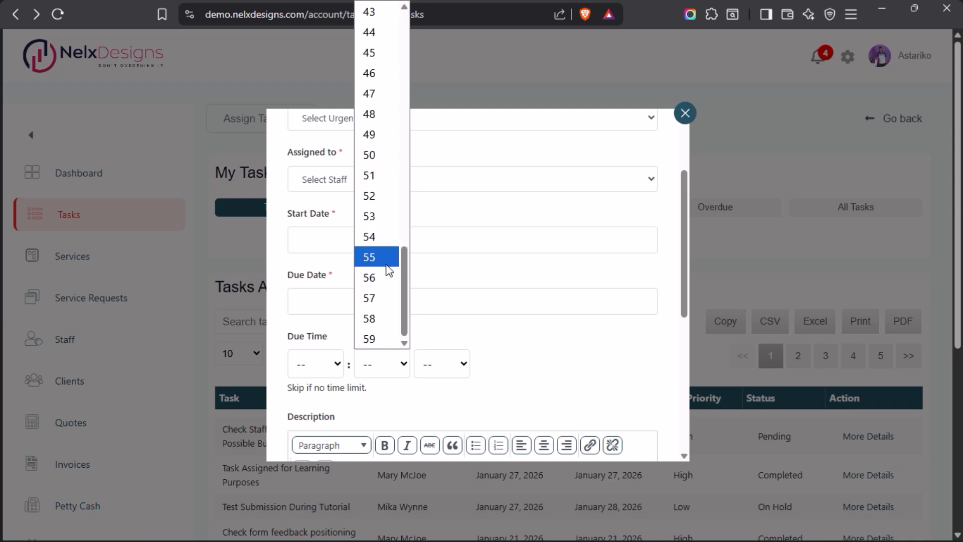
pyautogui.click(458, 342)
pyautogui.click(462, 371)
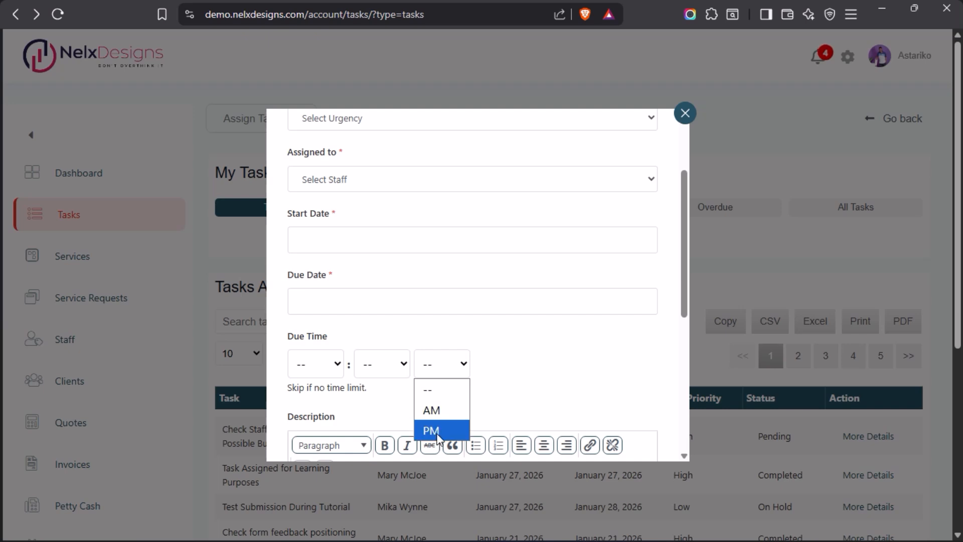
pyautogui.click(512, 360)
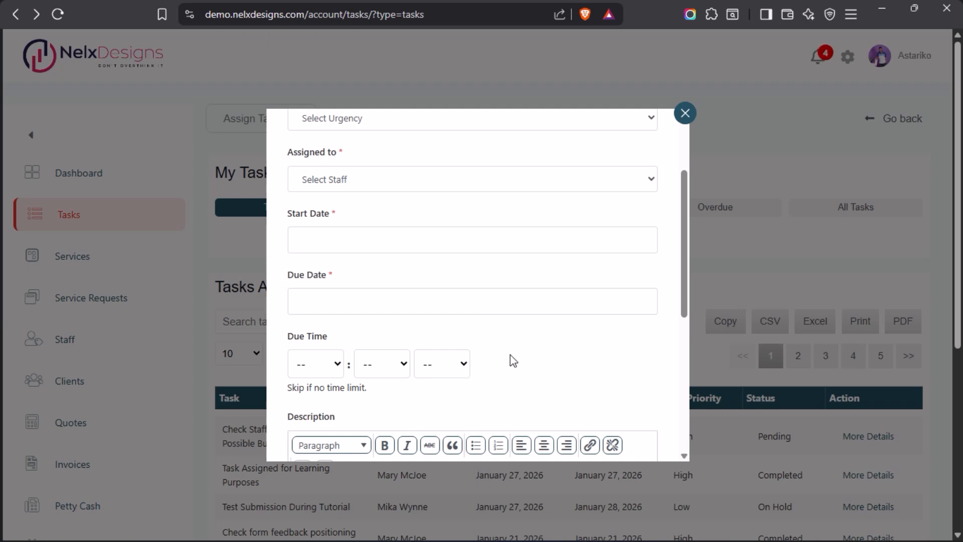
pyautogui.scroll(-5, 513, 360)
pyautogui.scroll(10, 512, 359)
pyautogui.scroll(-3, 478, 290)
# - Set the Due Time field's CSS class name to ftpkr-time-24 in the Assign New Task form
pyautogui.moveTo(8, 279)
pyautogui.click(50, 175)
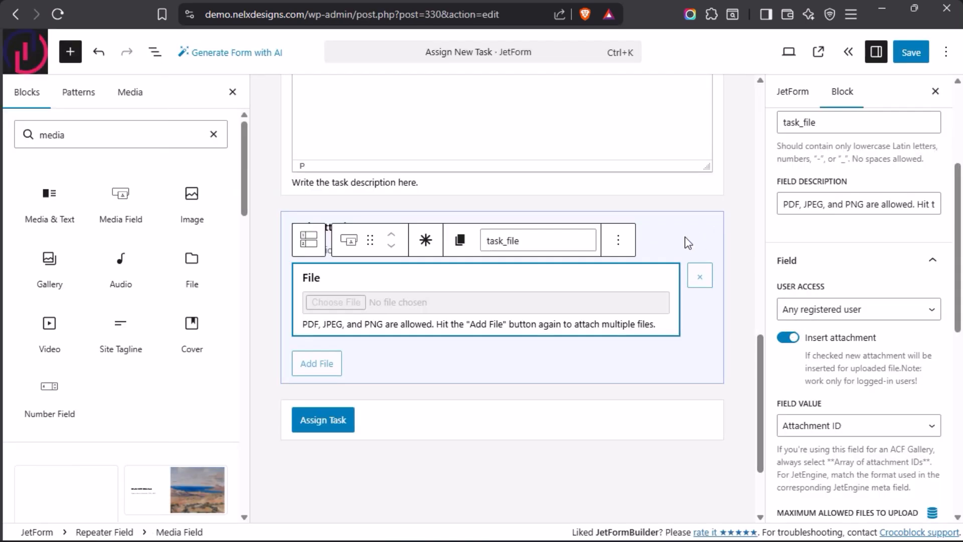
pyautogui.scroll(7, 686, 240)
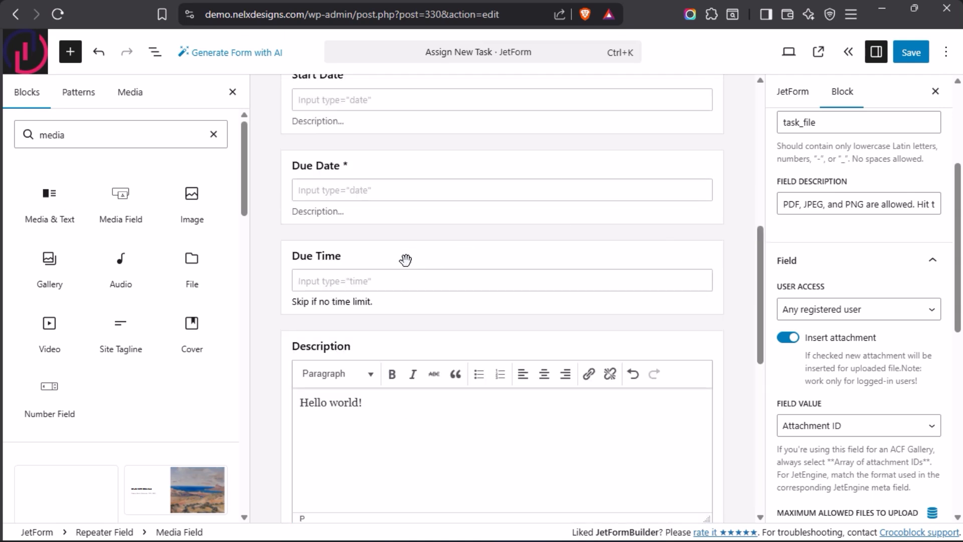
pyautogui.click(405, 259)
pyautogui.scroll(-5, 827, 423)
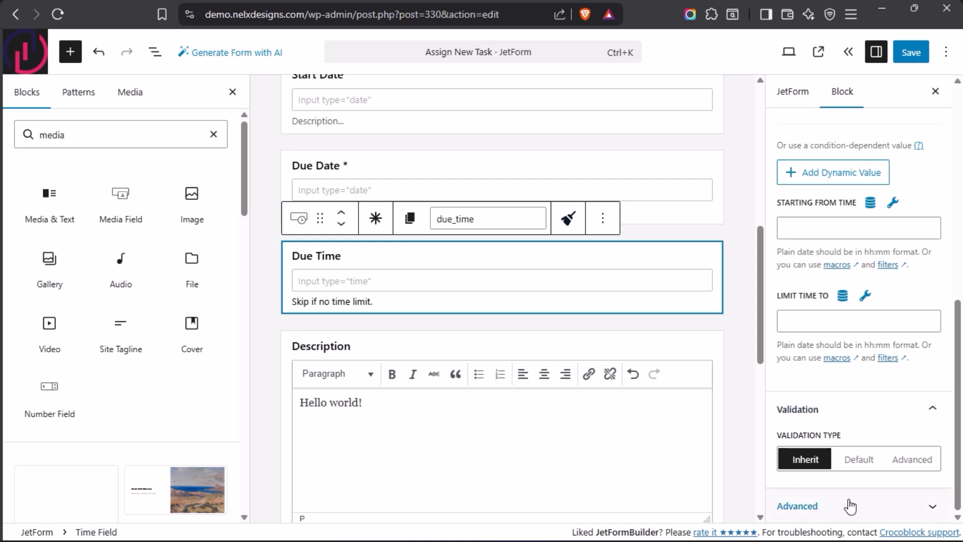
pyautogui.click(849, 506)
pyautogui.click(842, 496)
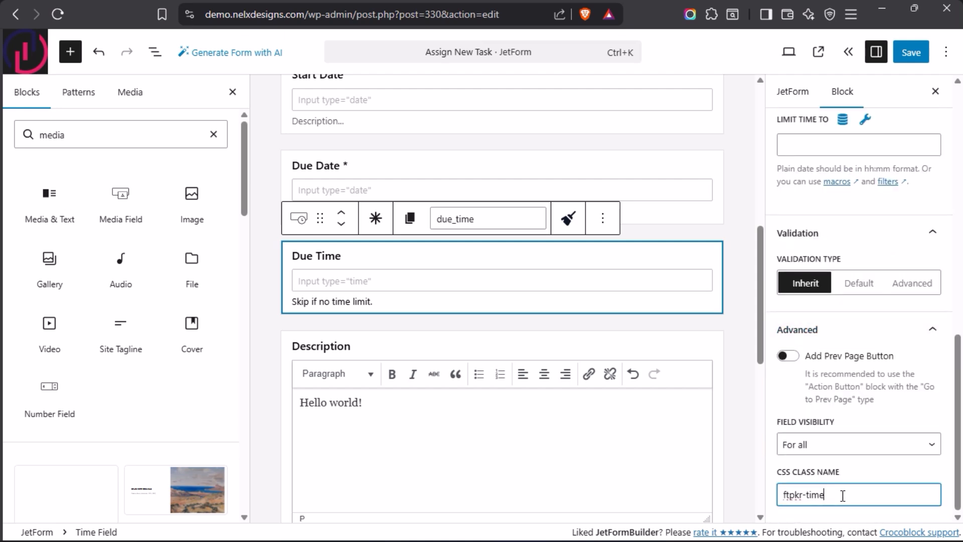
pyautogui.write('-24')
# - Review the File media field inside the Task Attachment repeater, examining its field type, upload access and attachment settings
pyautogui.scroll(-10, 490, 326)
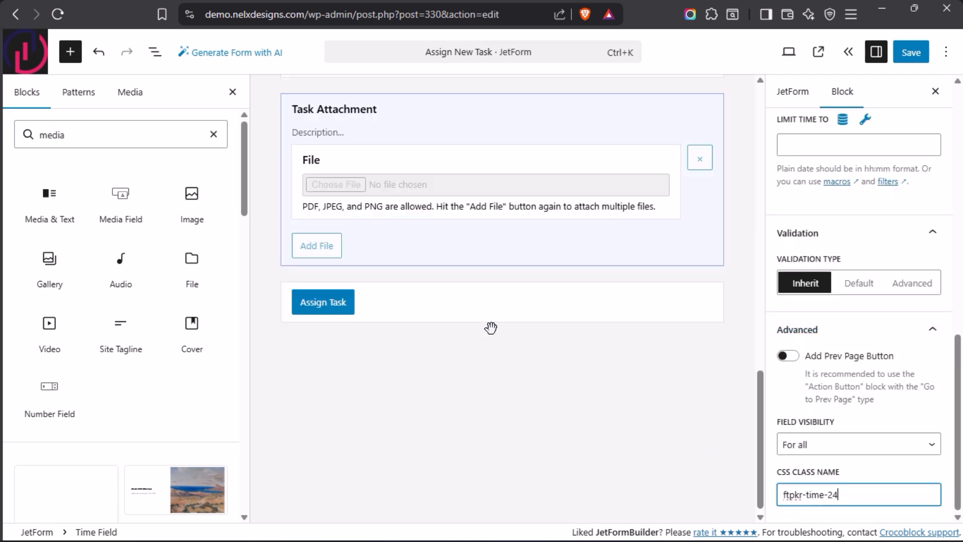
pyautogui.click(419, 115)
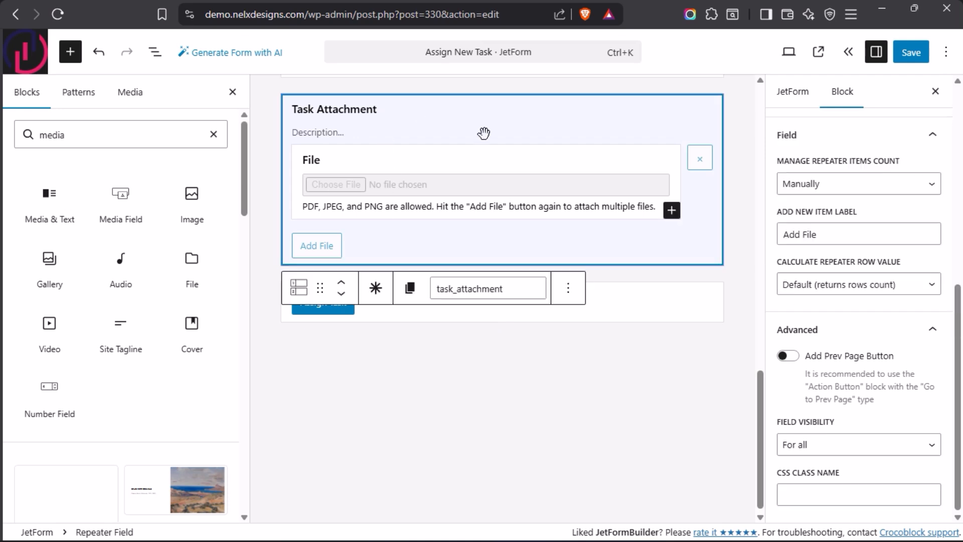
pyautogui.click(382, 158)
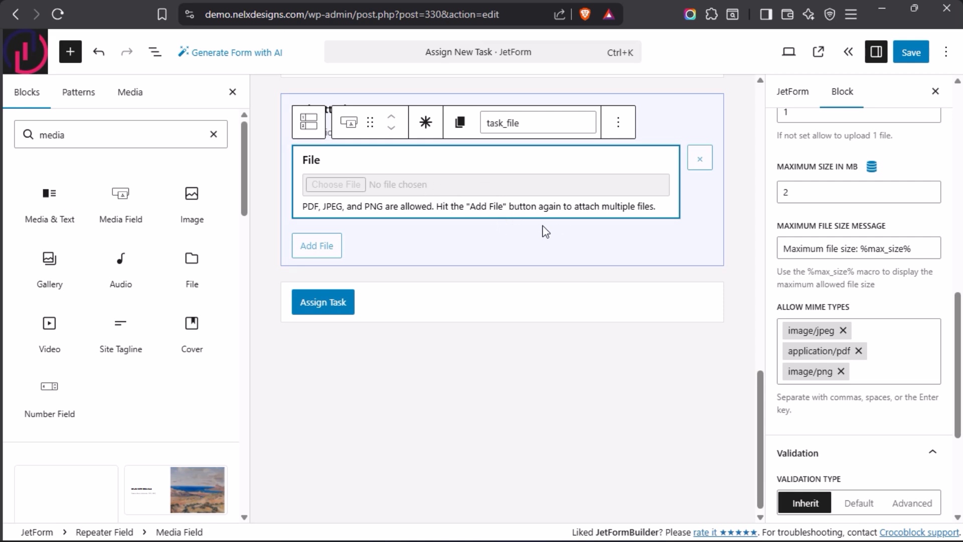
pyautogui.scroll(10, 862, 289)
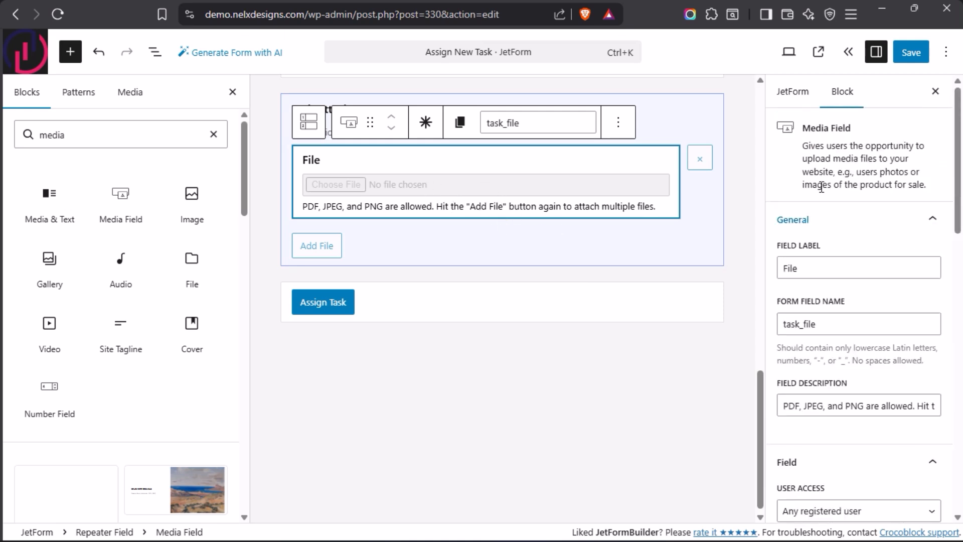
pyautogui.moveTo(805, 130); pyautogui.dragTo(862, 134)
pyautogui.click(880, 135)
pyautogui.scroll(-5, 845, 186)
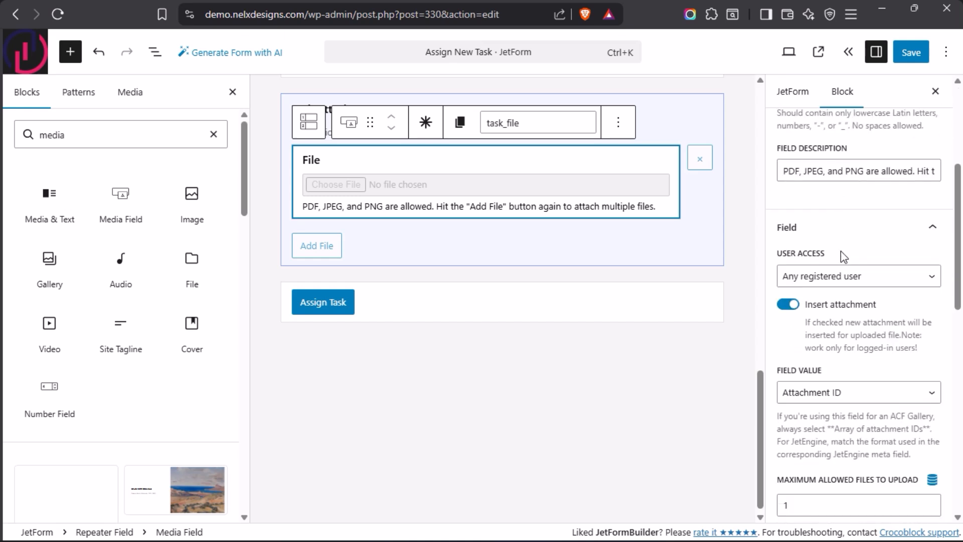
# - Clear the File media field's user access, and set it back to Any registered user
pyautogui.click(933, 229)
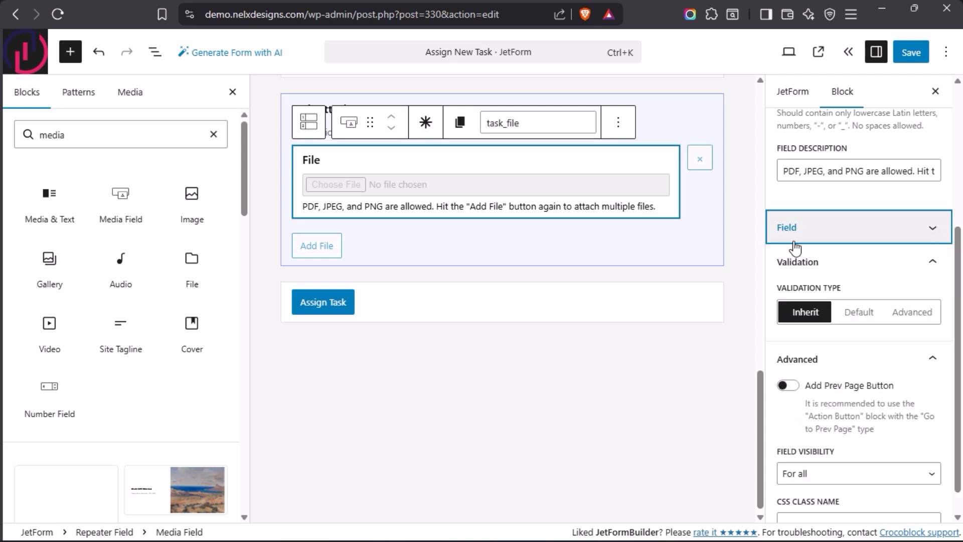
pyautogui.click(931, 228)
pyautogui.scroll(3, 842, 271)
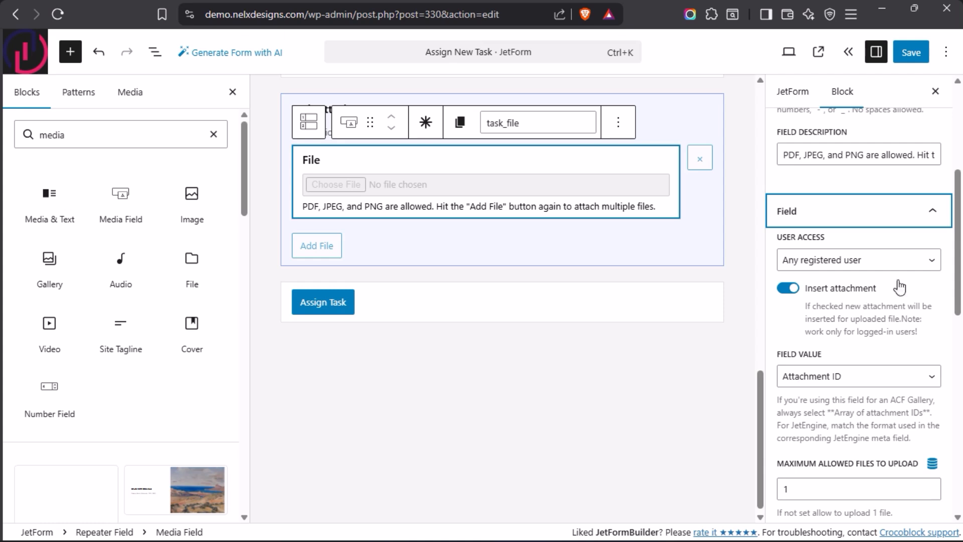
pyautogui.click(930, 260)
pyautogui.click(835, 281)
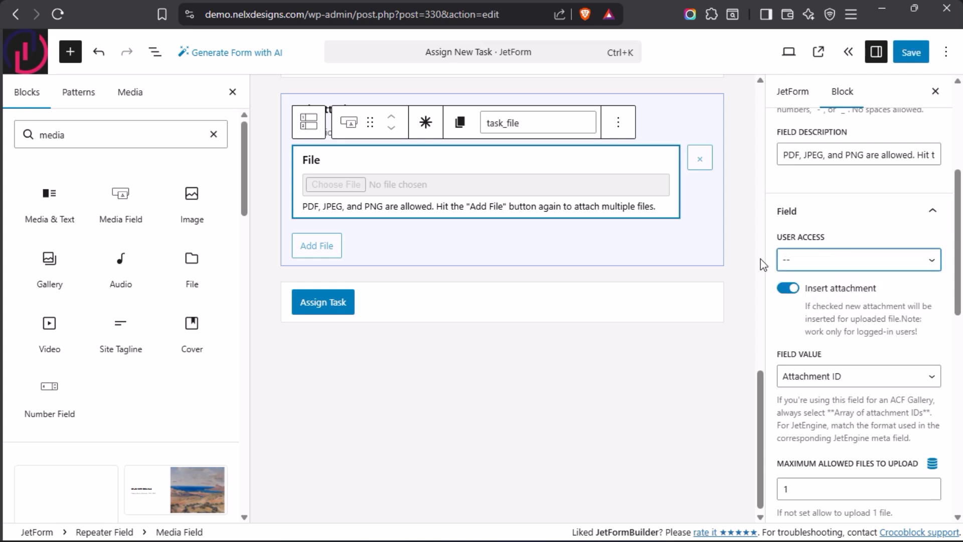
pyautogui.click(923, 261)
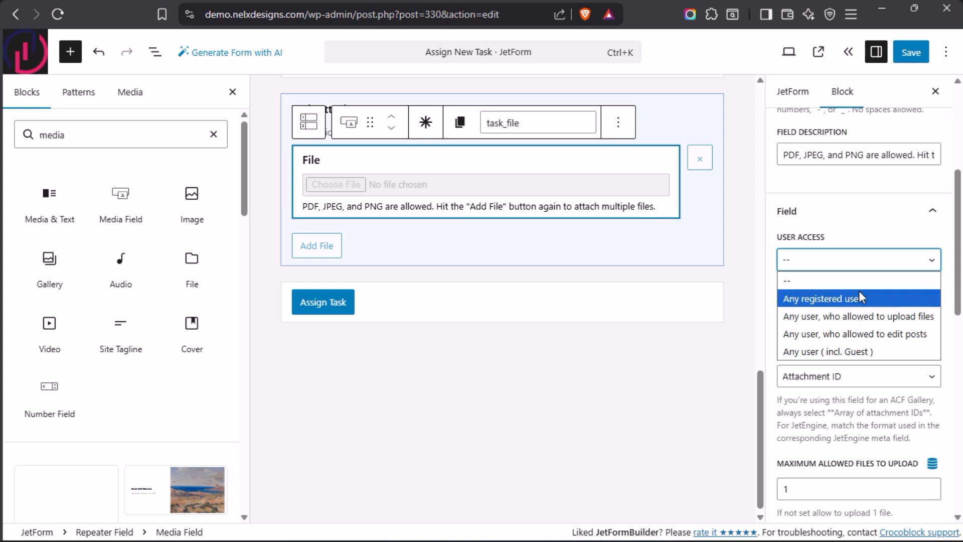
pyautogui.click(810, 302)
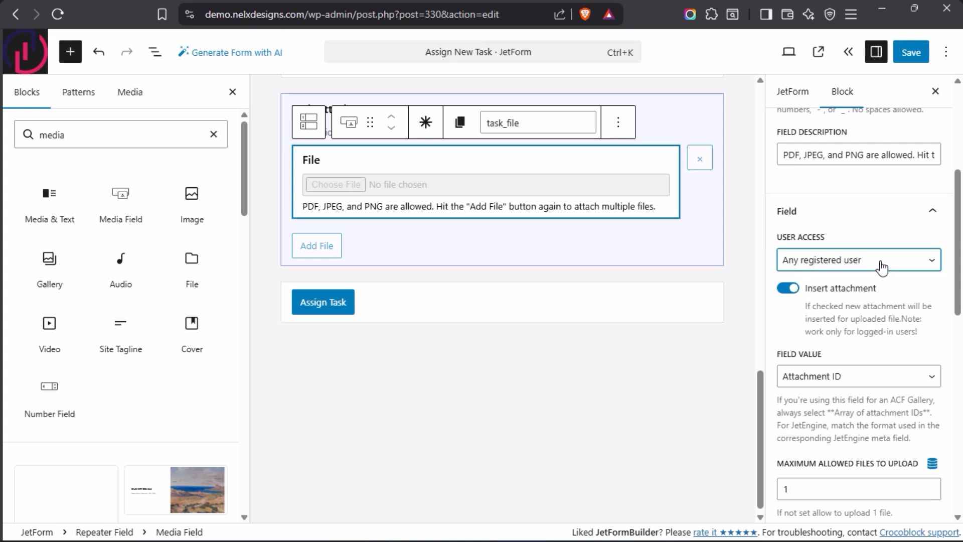
# - Switch Insert attachment off and on again for the File field, and keep Attachment ID as its field value
pyautogui.click(790, 290)
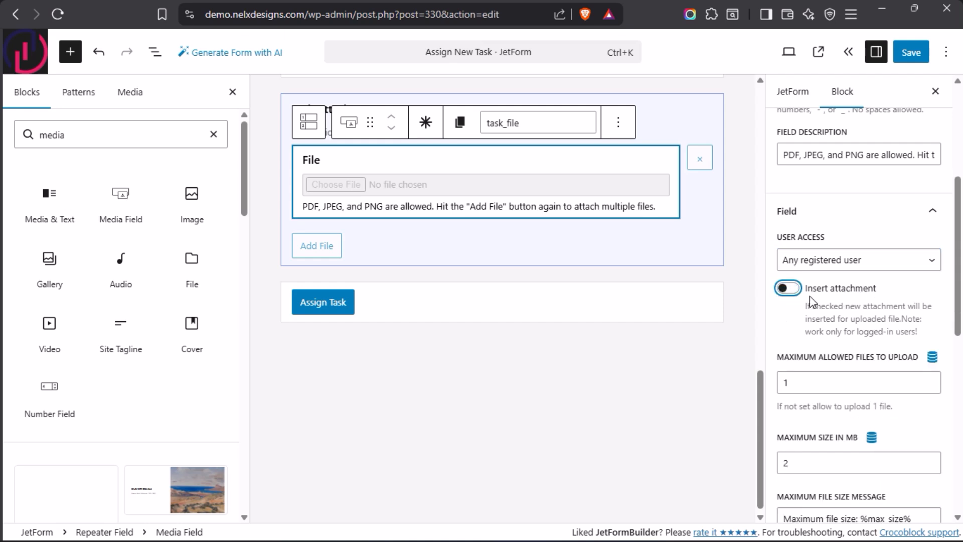
pyautogui.click(789, 290)
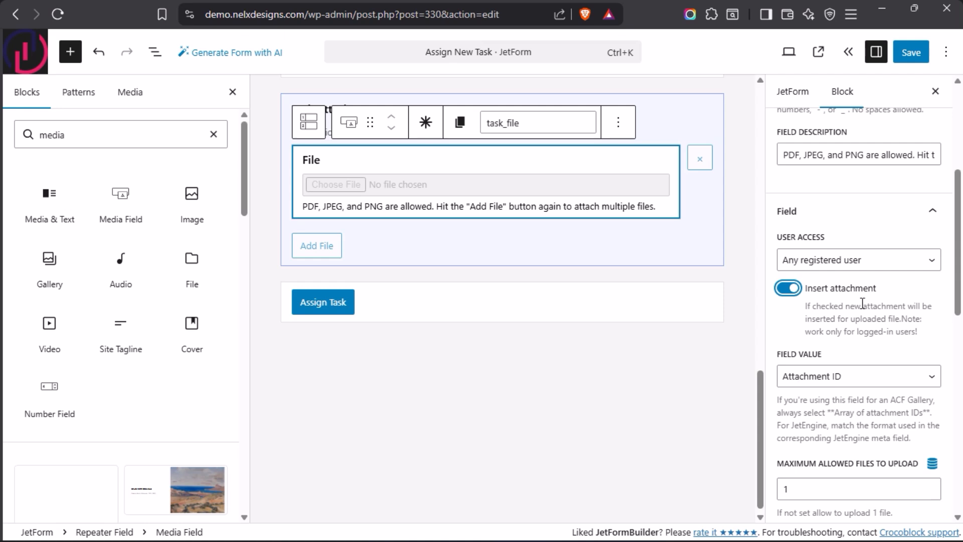
pyautogui.scroll(-2, 862, 303)
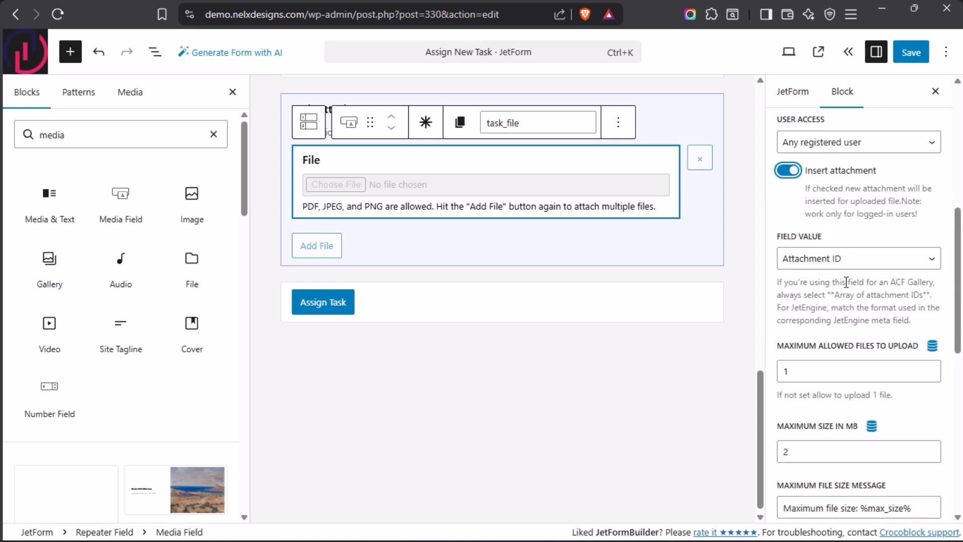
pyautogui.click(863, 262)
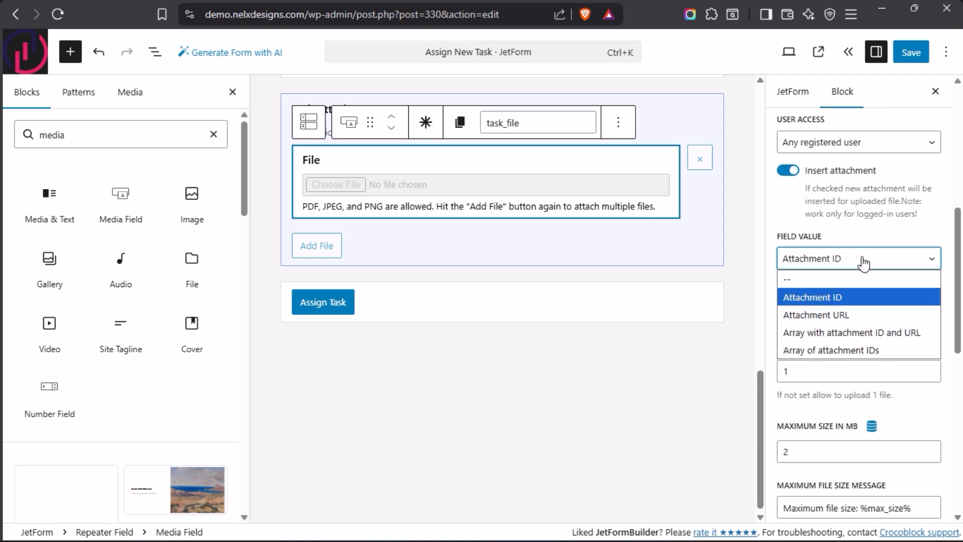
pyautogui.click(810, 301)
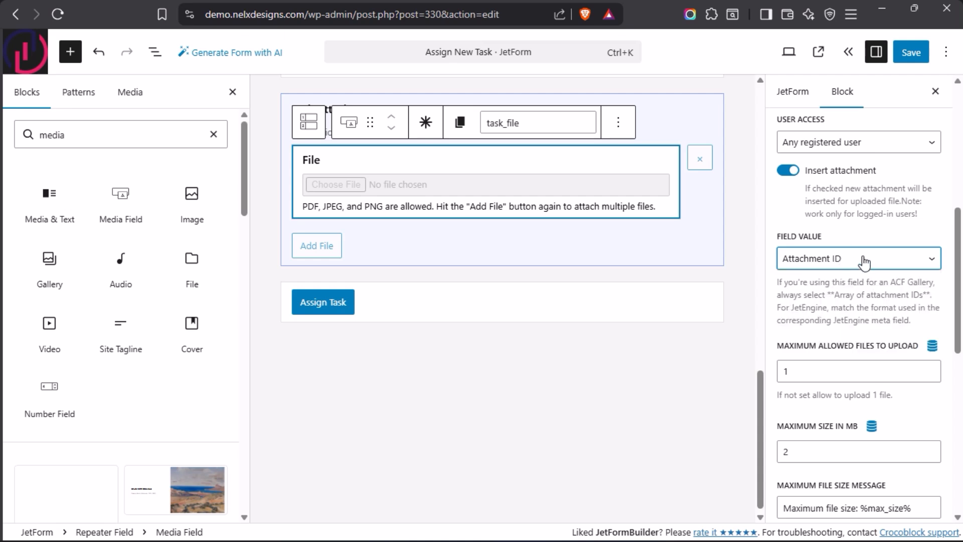
# - Switch to the Query Builder page and open the list of all Tasks from the site admin
pyautogui.moveTo(2, 312)
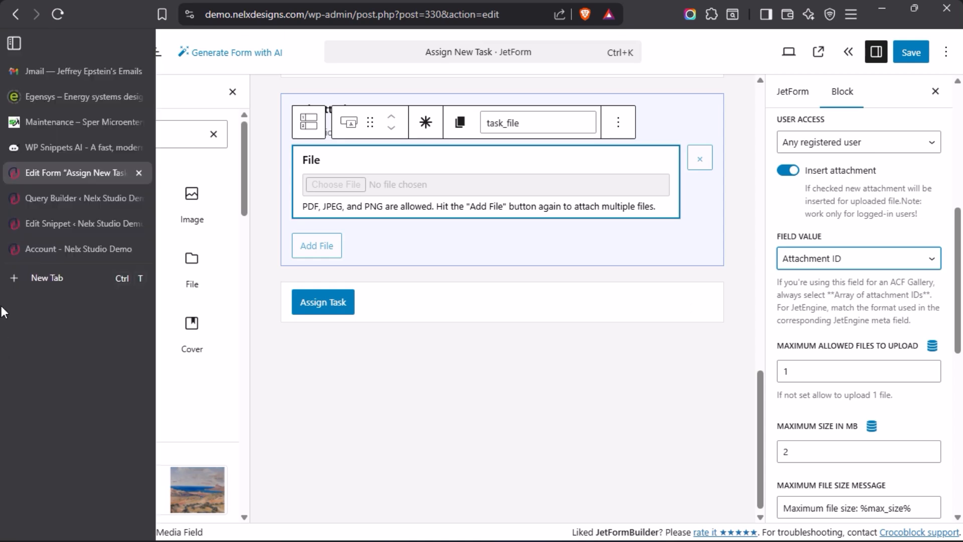
pyautogui.click(46, 198)
pyautogui.scroll(-4, 76, 310)
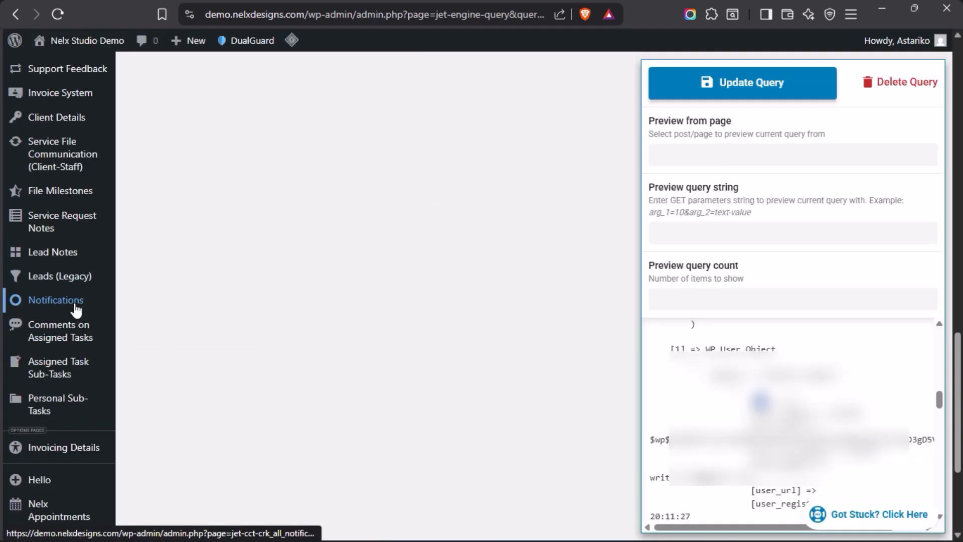
pyautogui.scroll(-4, 77, 310)
pyautogui.moveTo(69, 399)
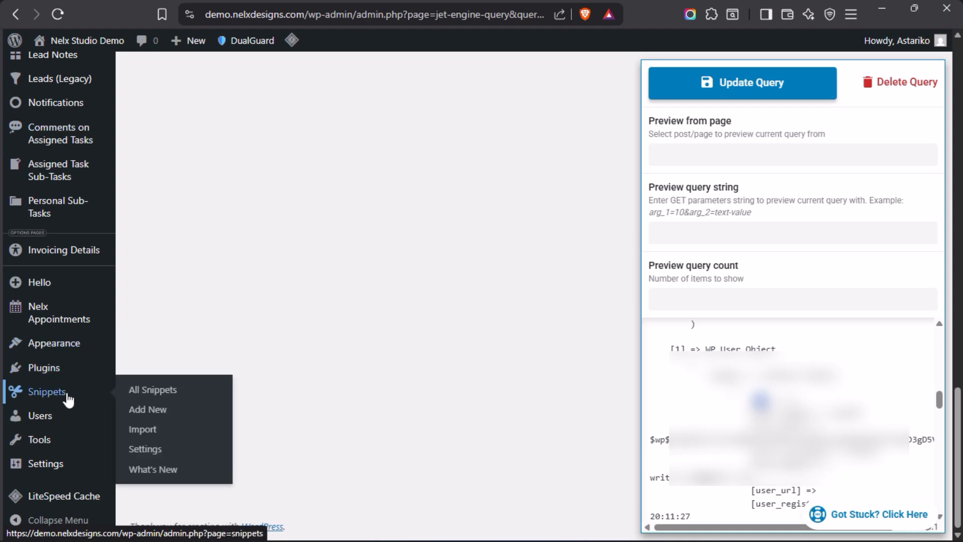
pyautogui.moveTo(49, 449)
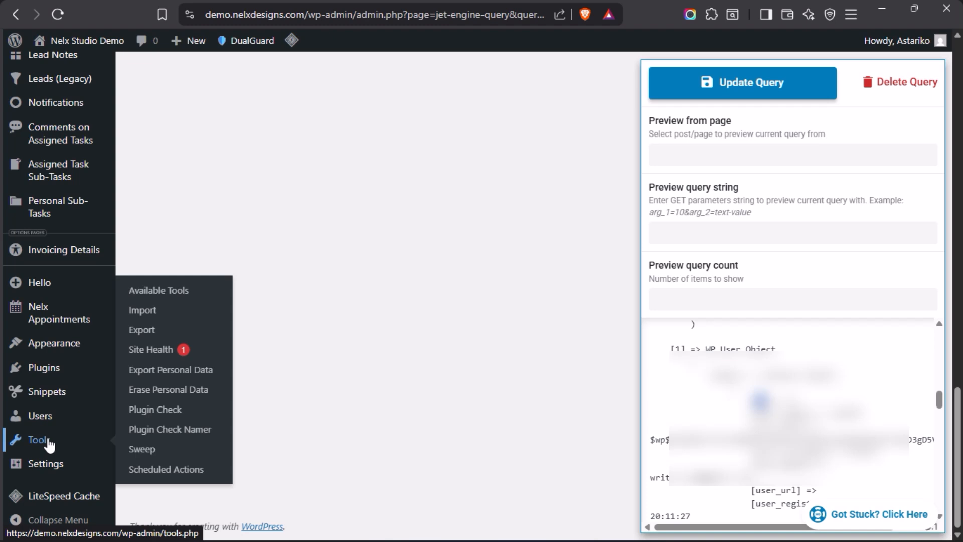
pyautogui.scroll(9, 70, 297)
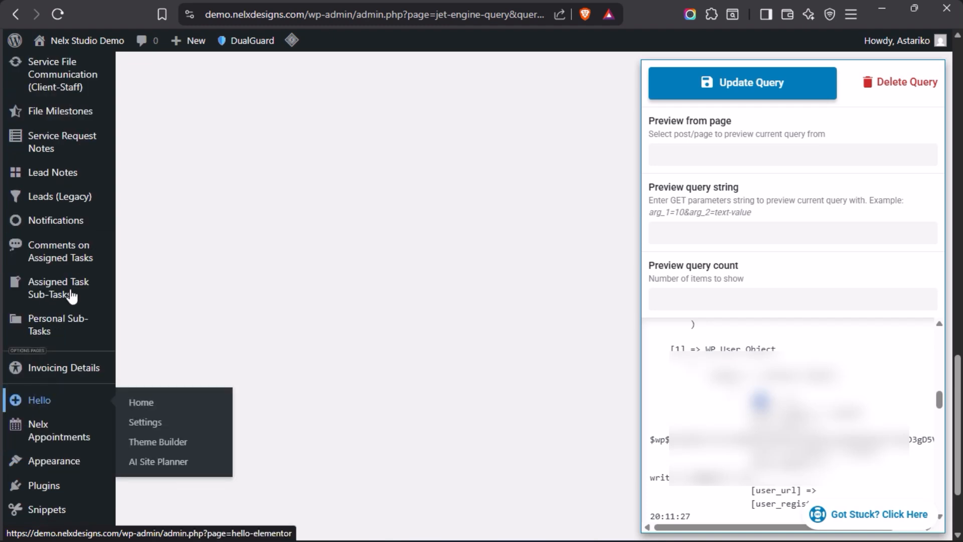
pyautogui.moveTo(43, 257)
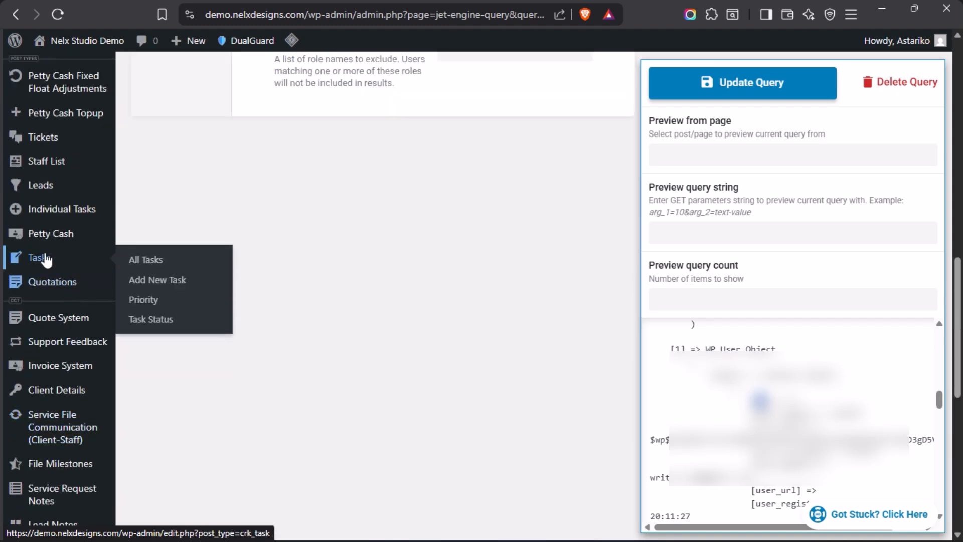
pyautogui.click(149, 261)
# - Return to the Assign New Task form and review the File field's available field value formats
pyautogui.moveTo(4, 308)
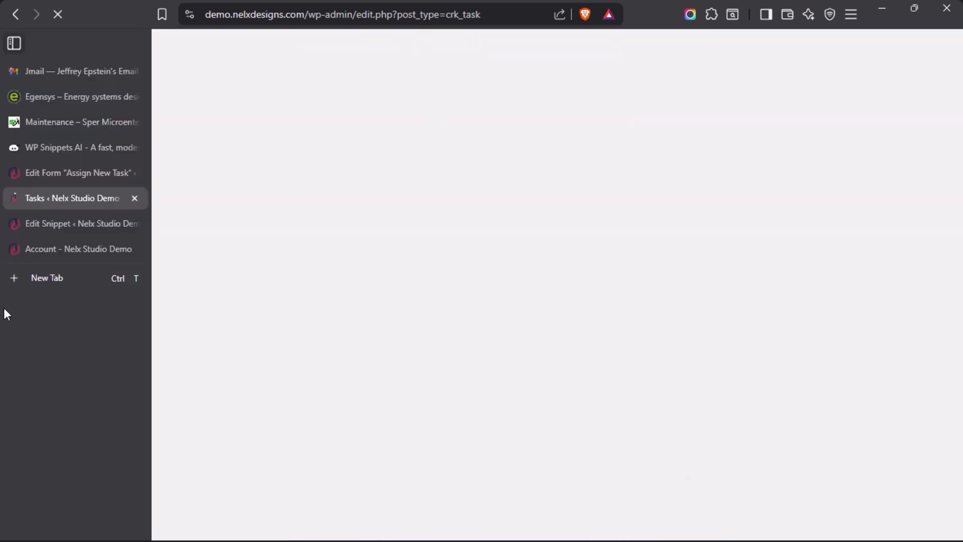
pyautogui.click(49, 172)
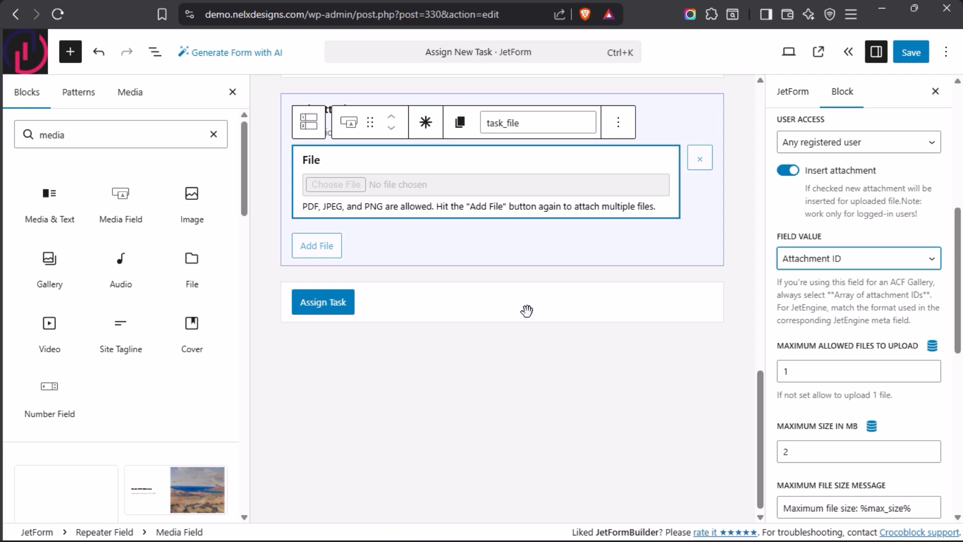
pyautogui.click(863, 266)
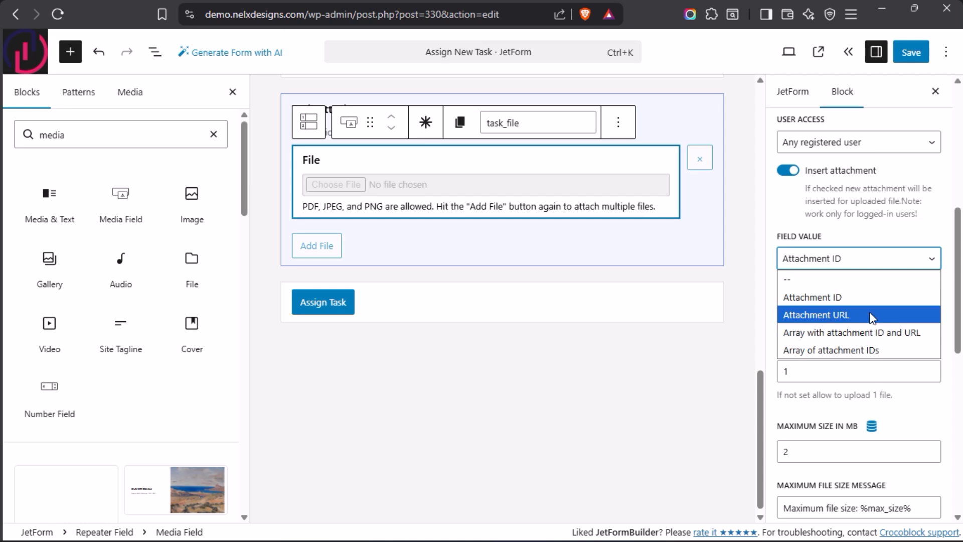
pyautogui.click(860, 257)
# - Go back to the Tasks list and open the task "Check Staff Last Seen for a Possible Bug" for editing
pyautogui.moveTo(2, 308)
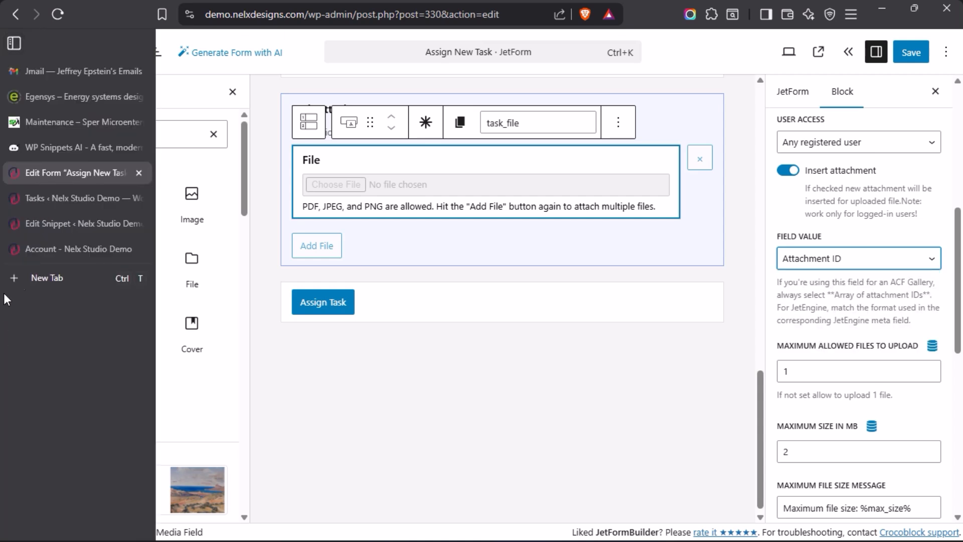
pyautogui.click(52, 201)
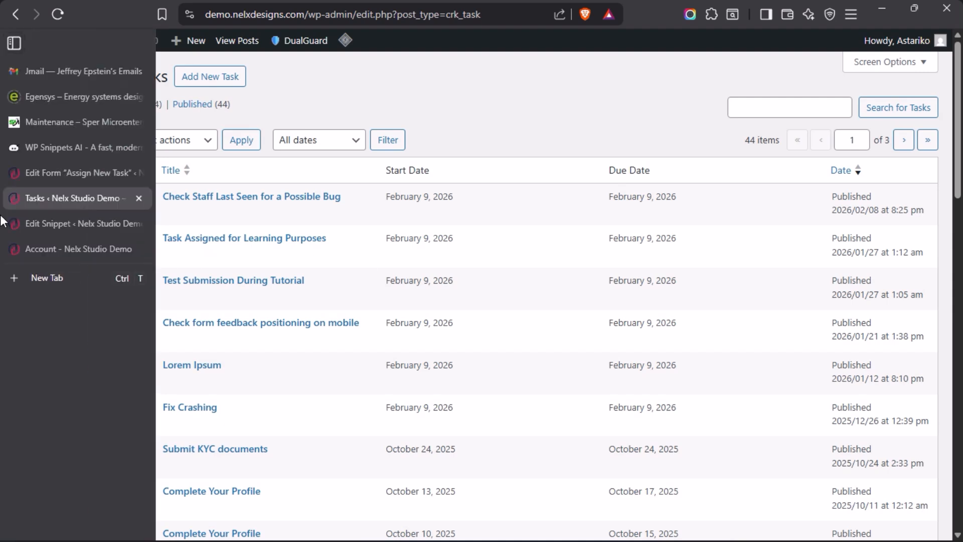
pyautogui.click(251, 198)
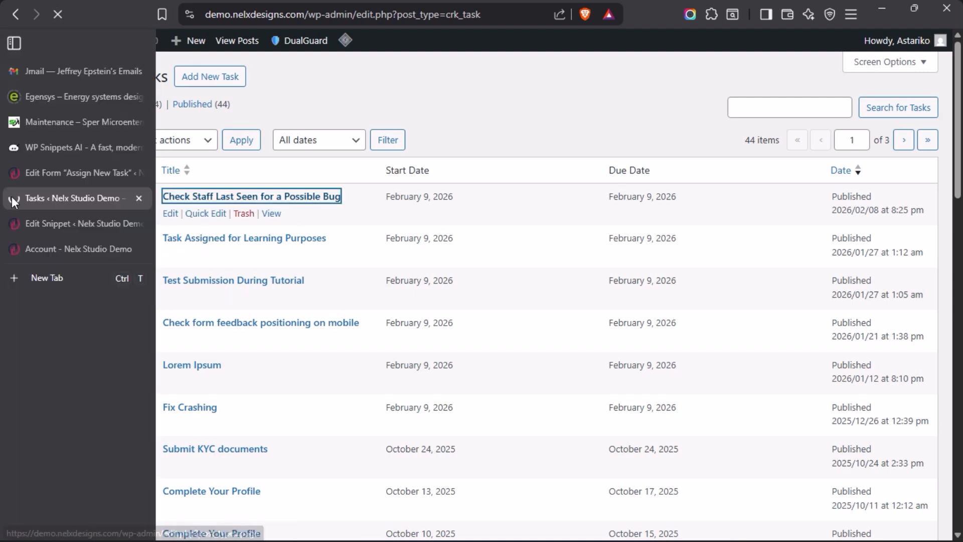
# - Return to the form and check the File field's value options, upload limits and allowed MIME types
pyautogui.click(60, 173)
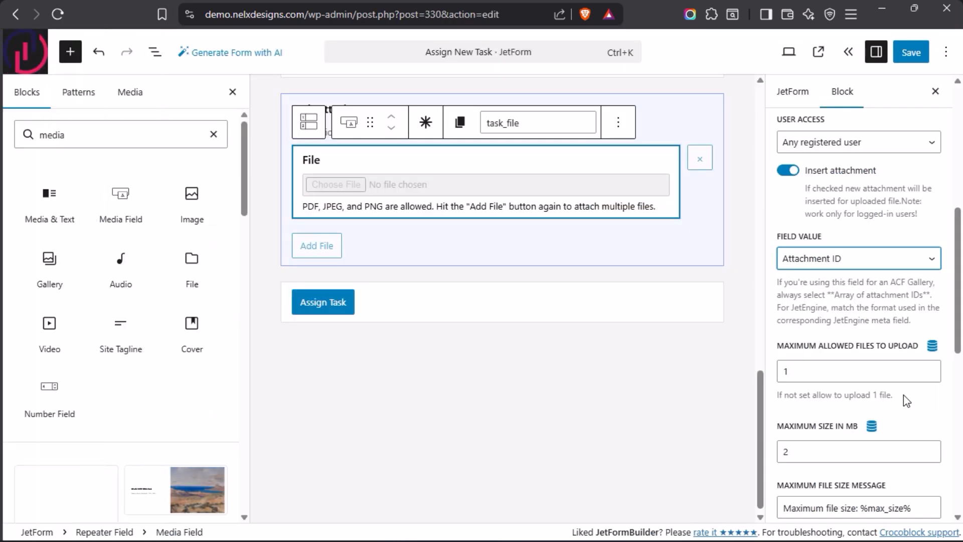
pyautogui.click(862, 262)
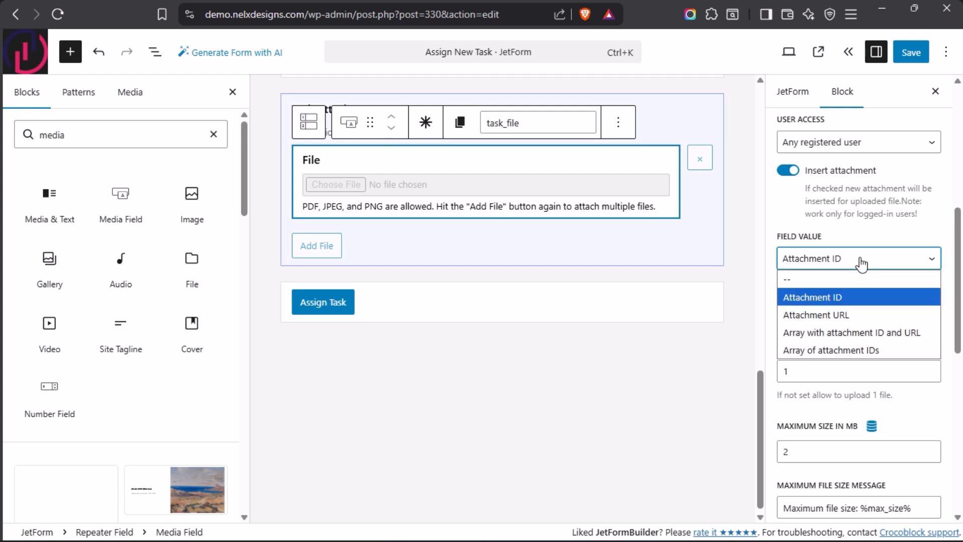
pyautogui.click(861, 262)
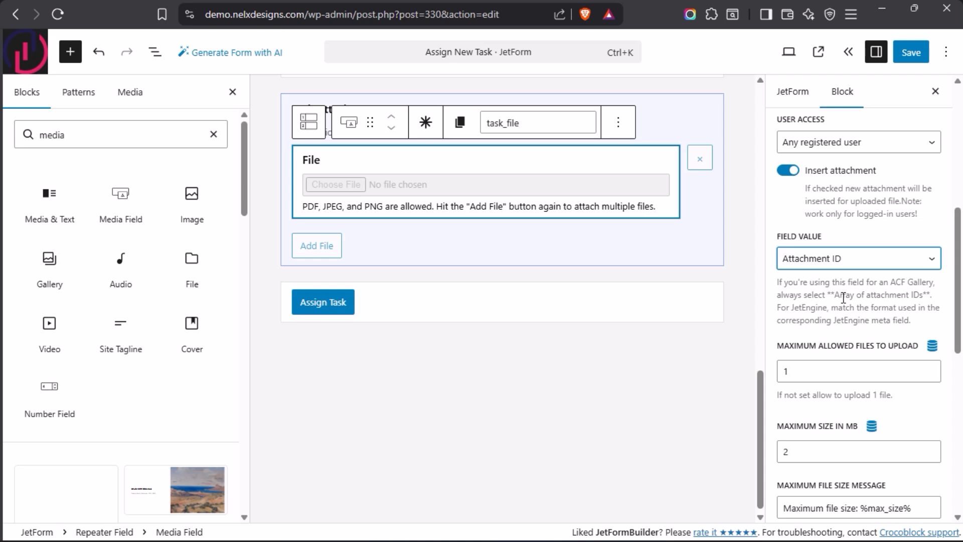
pyautogui.scroll(-3, 843, 298)
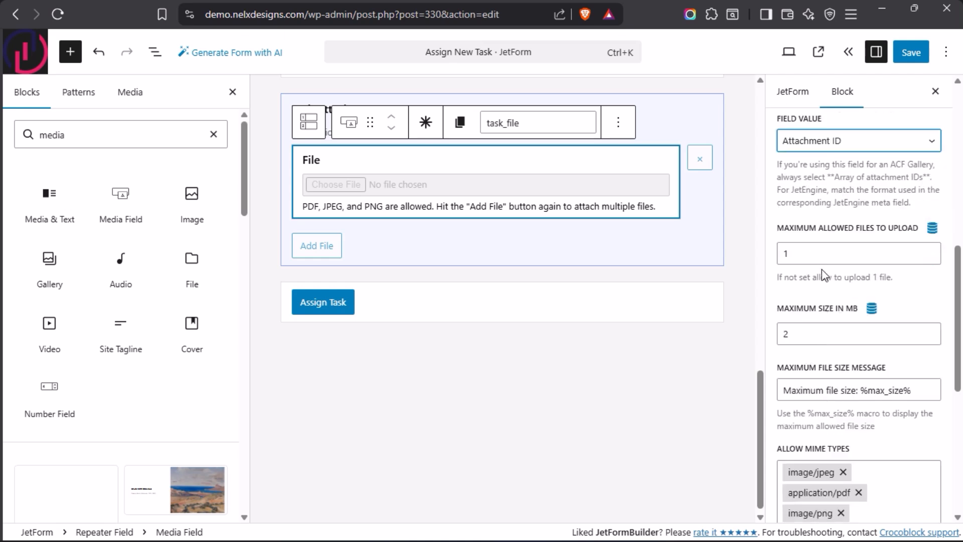
# - Examine the opened task's custom fields, including Task Attachment, dates and Description
pyautogui.moveTo(8, 252)
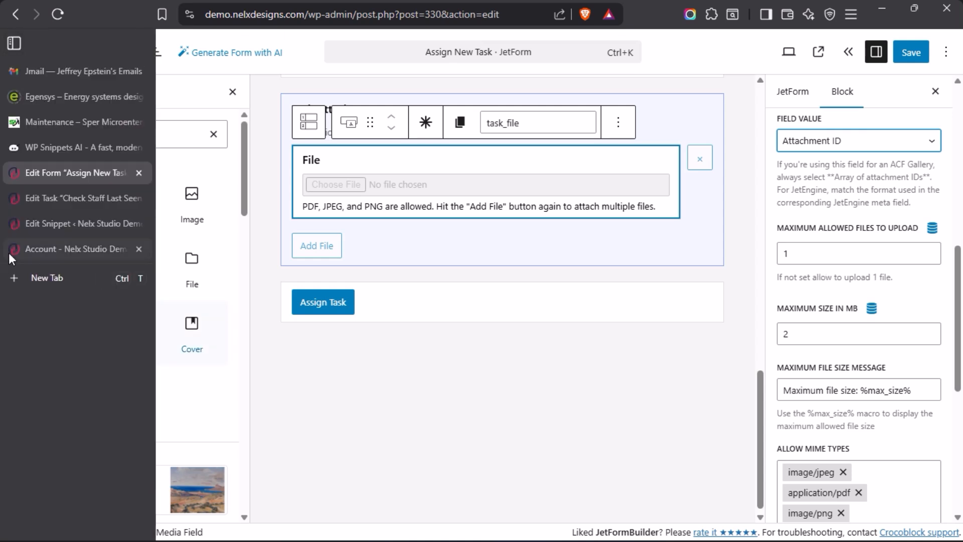
pyautogui.click(53, 198)
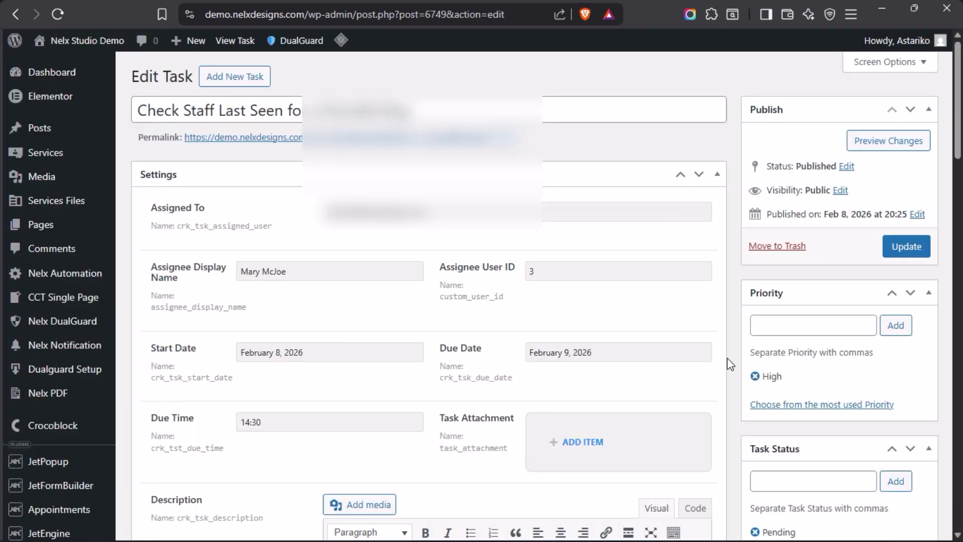
pyautogui.scroll(-2, 181, 300)
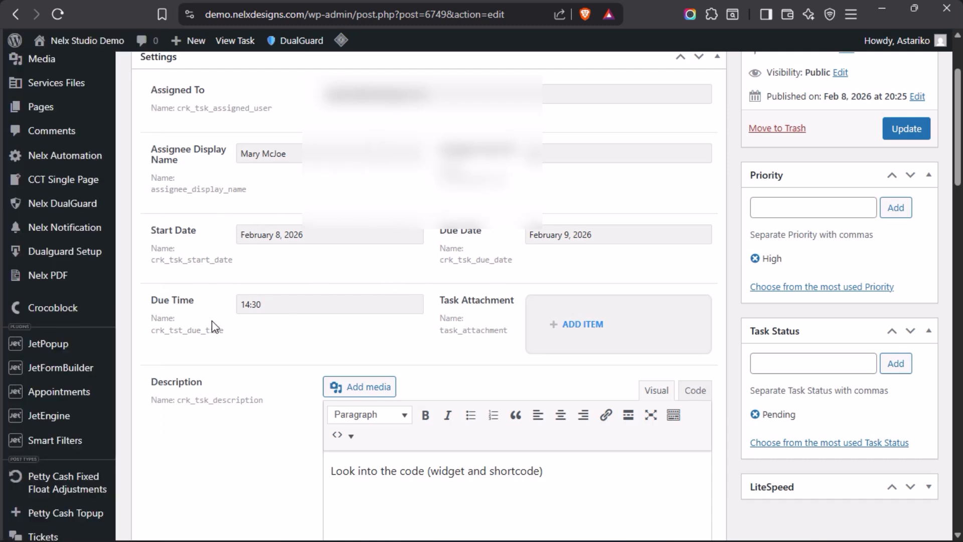
pyautogui.scroll(-2, 211, 325)
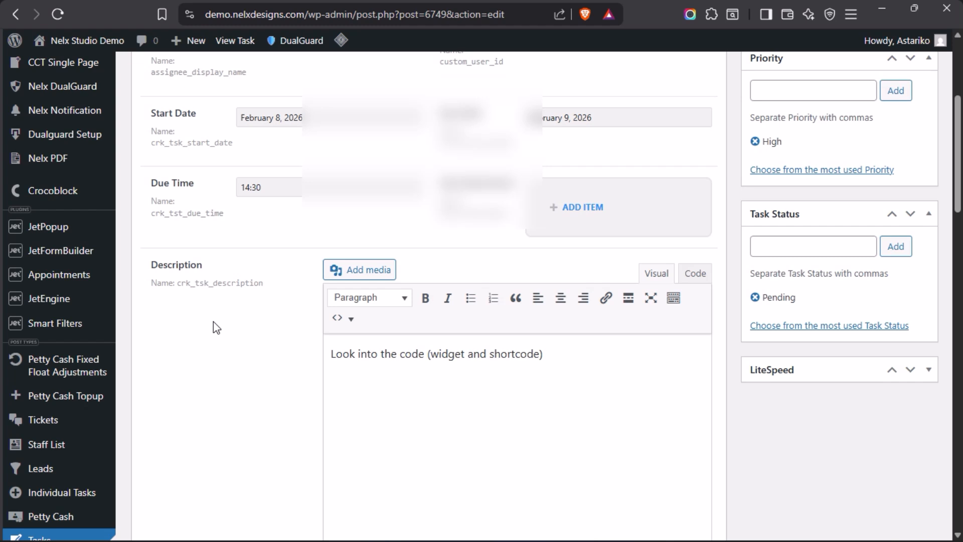
# - Return to the Assign New Task form and display its form-level post submit actions
pyautogui.moveTo(4, 266)
pyautogui.click(67, 177)
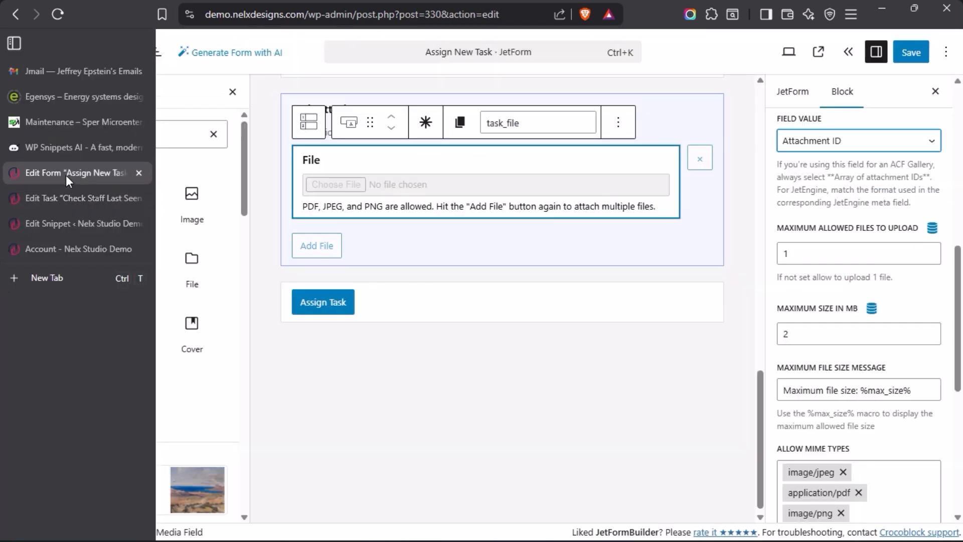
pyautogui.scroll(4, 697, 310)
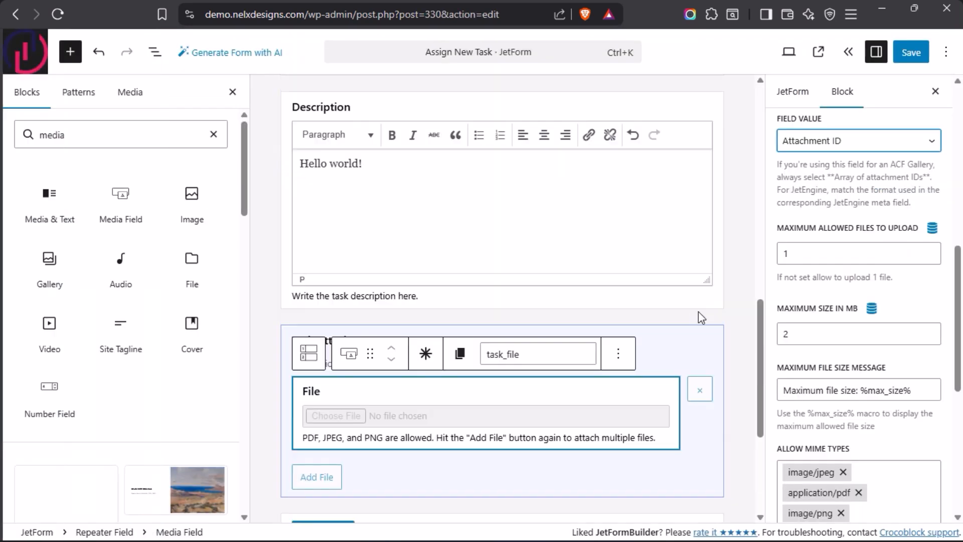
pyautogui.scroll(10, 698, 311)
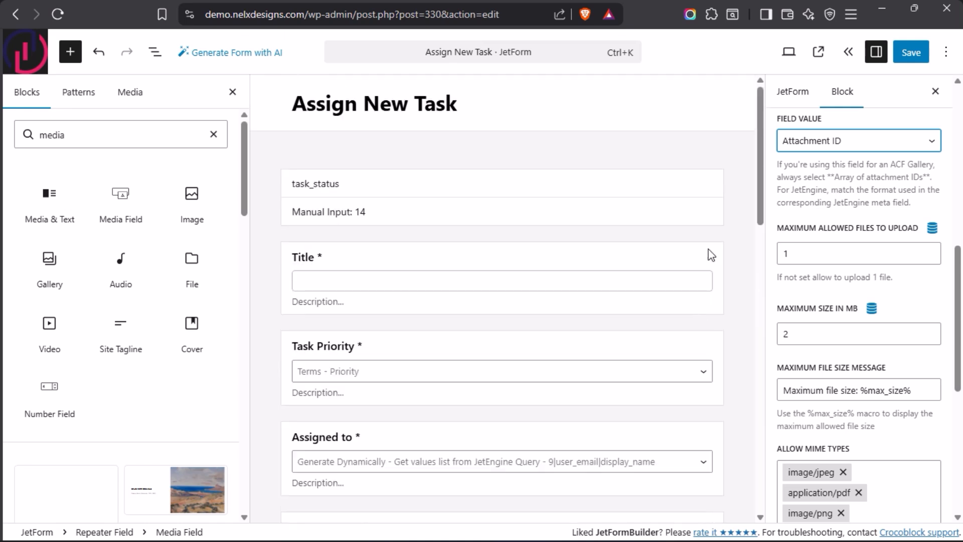
pyautogui.click(791, 93)
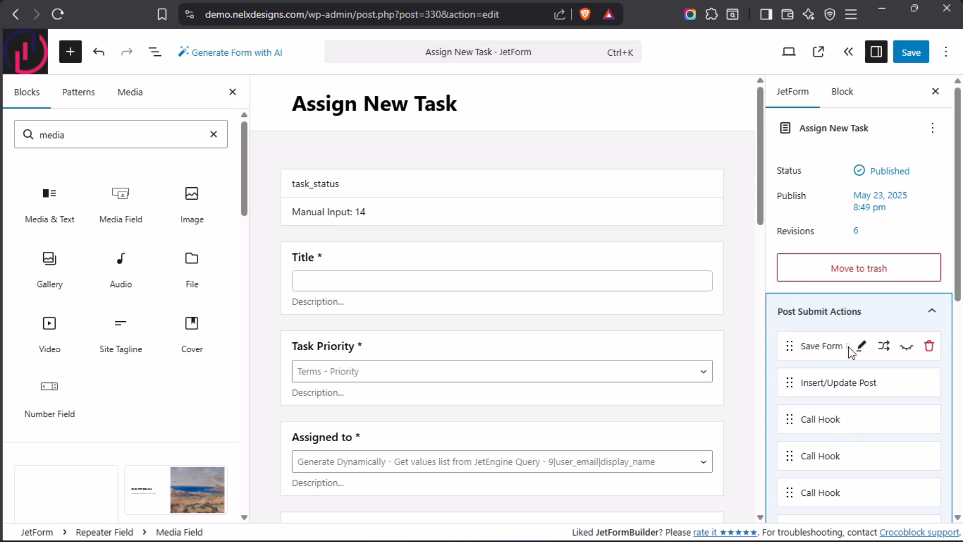
pyautogui.scroll(-2, 851, 351)
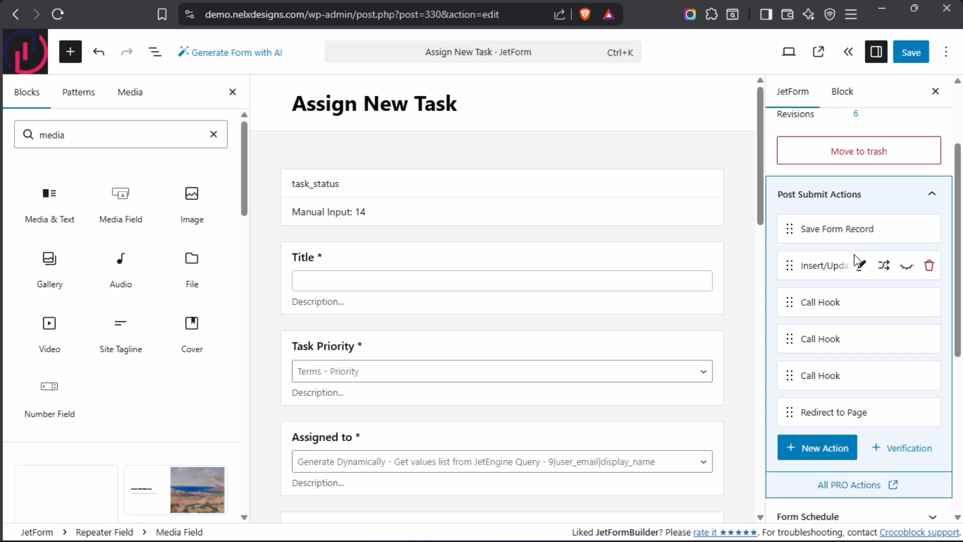
# - Switch to the task's browser tab, open the JetFormBuilder settings there and locate the Enable Dev-Mode option
pyautogui.moveTo(4, 256)
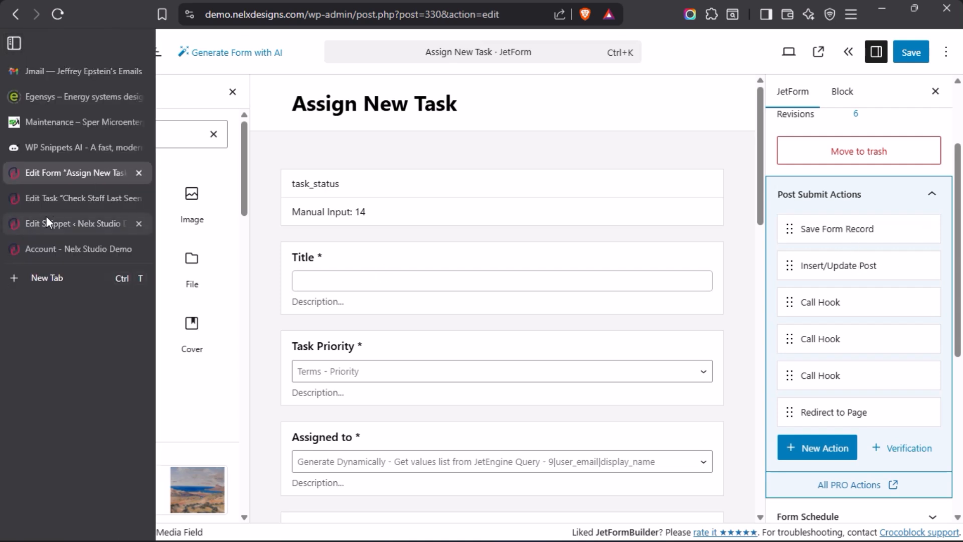
pyautogui.click(55, 196)
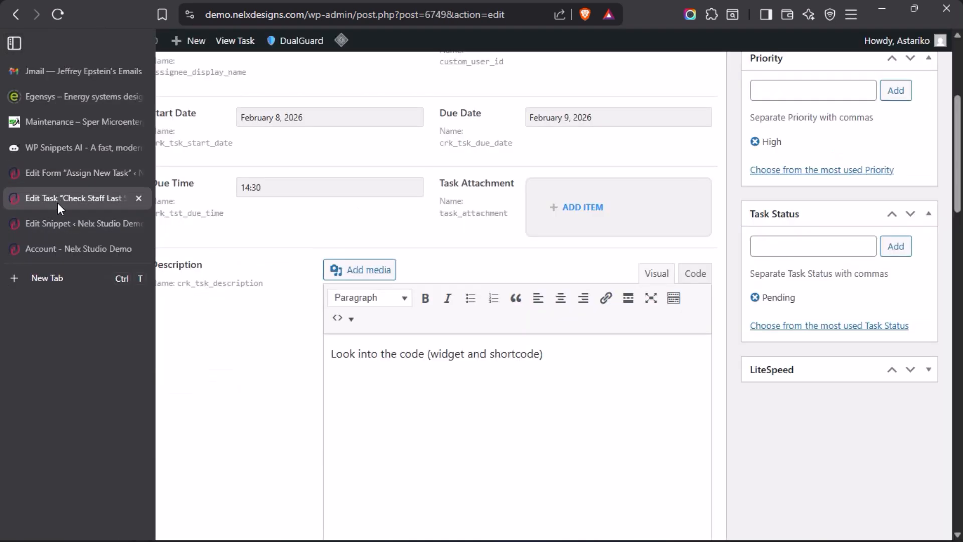
pyautogui.moveTo(76, 252)
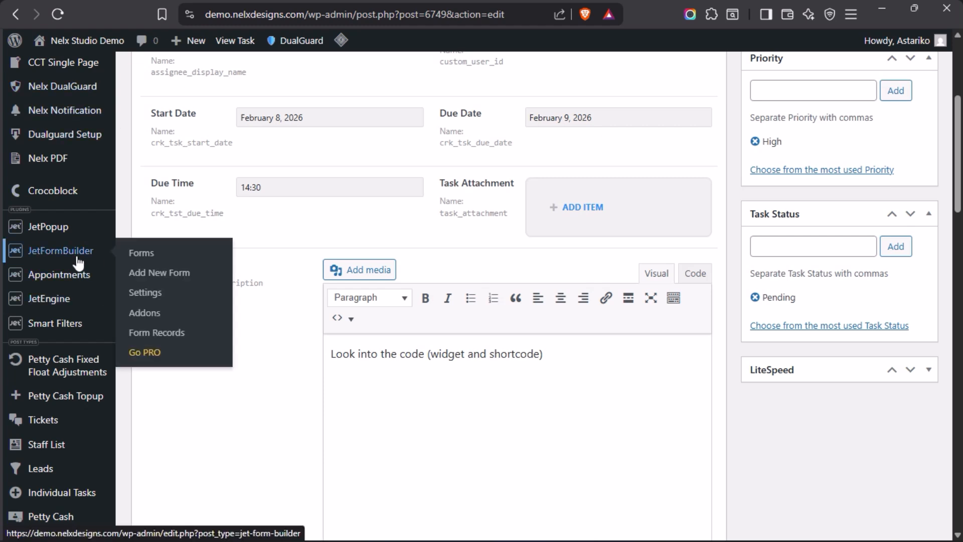
pyautogui.click(147, 293)
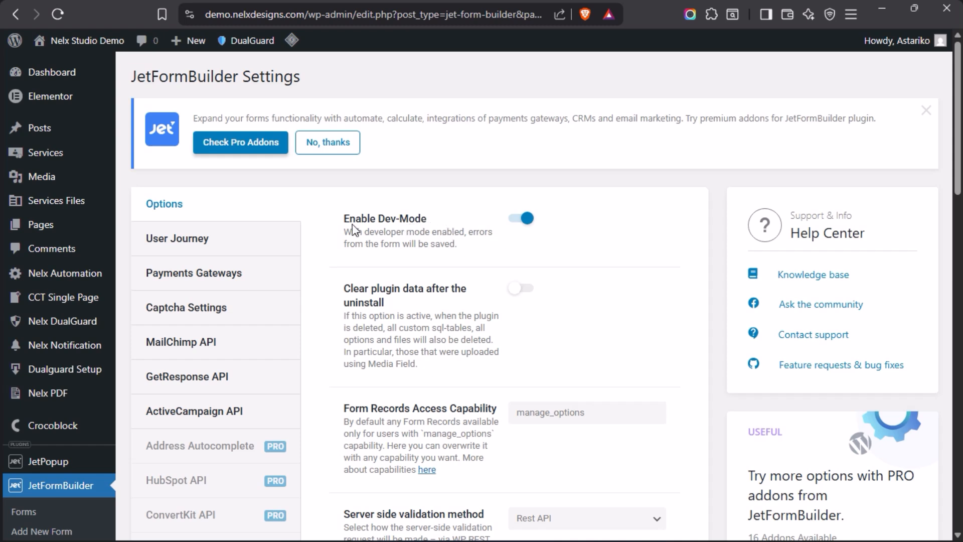
pyautogui.moveTo(345, 219); pyautogui.dragTo(437, 212)
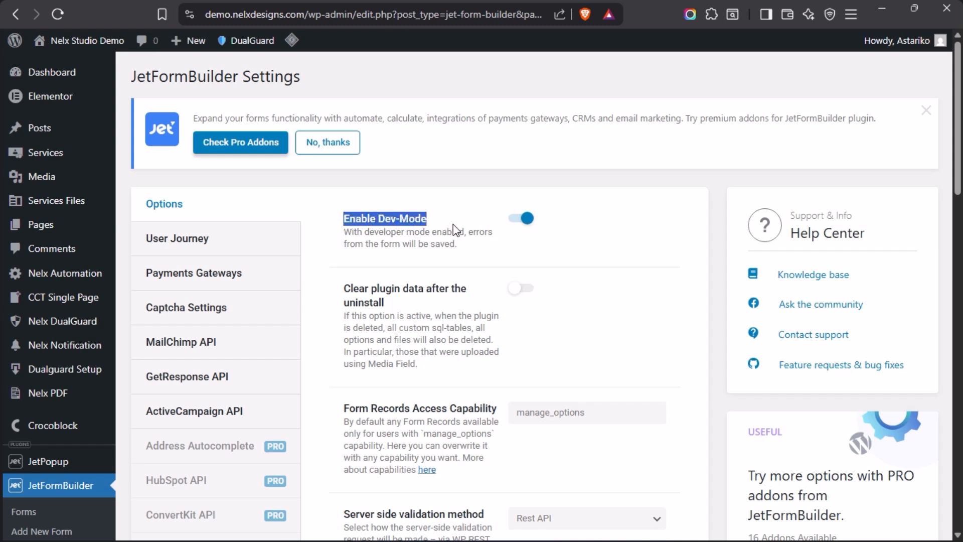
pyautogui.click(451, 207)
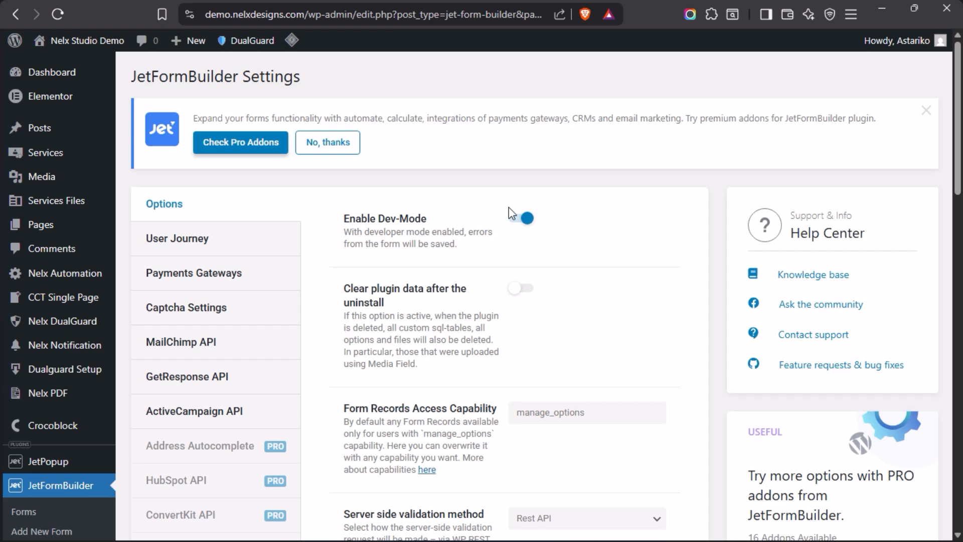
# - Examine the remaining general plugin options, including Form Records Access Capability, Server side validation method and Form Accessibility
pyautogui.scroll(-2, 453, 292)
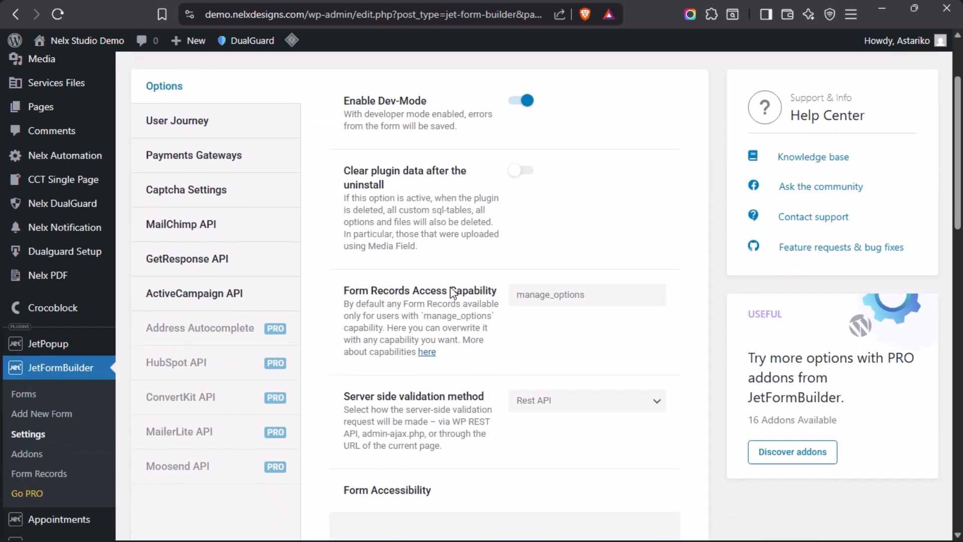
pyautogui.scroll(-2, 405, 286)
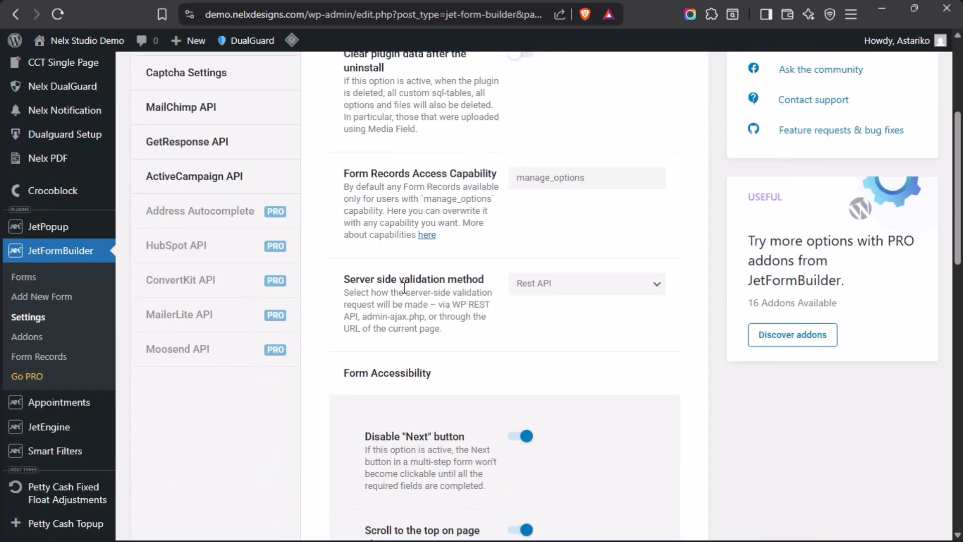
pyautogui.scroll(4, 404, 287)
pyautogui.moveTo(4, 311)
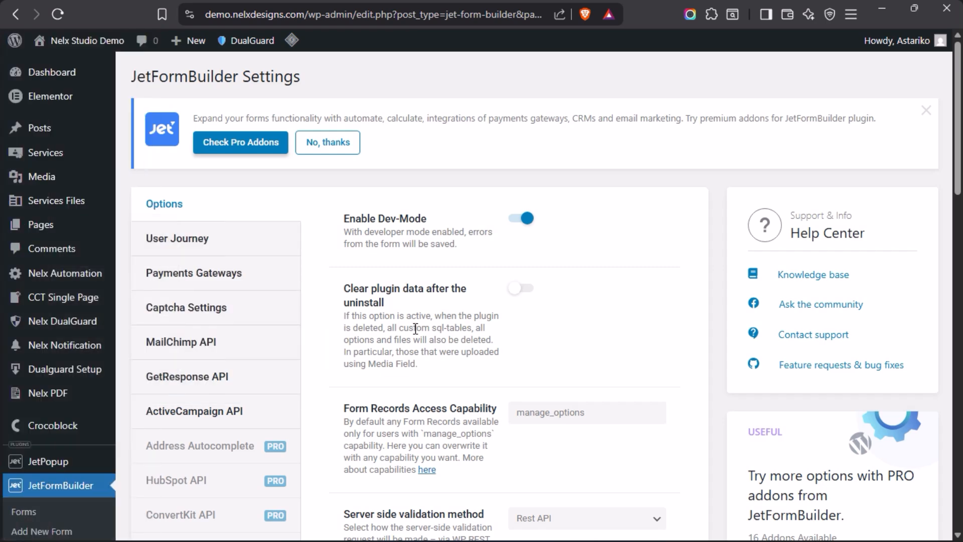
pyautogui.scroll(-2, 83, 371)
pyautogui.scroll(-2, 83, 371)
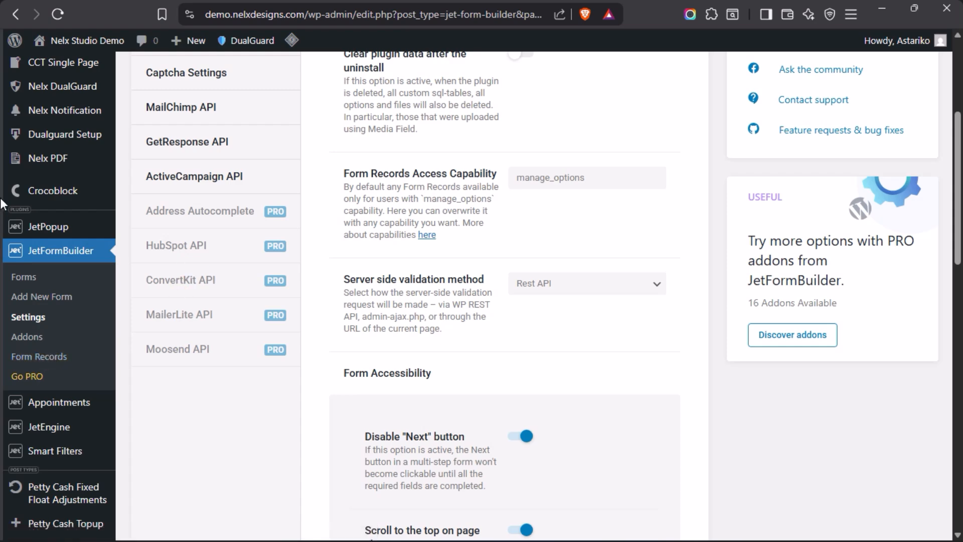
# - Return to the Assign New Task form and briefly view the settings of its Insert/Update Post action
pyautogui.moveTo(5, 205)
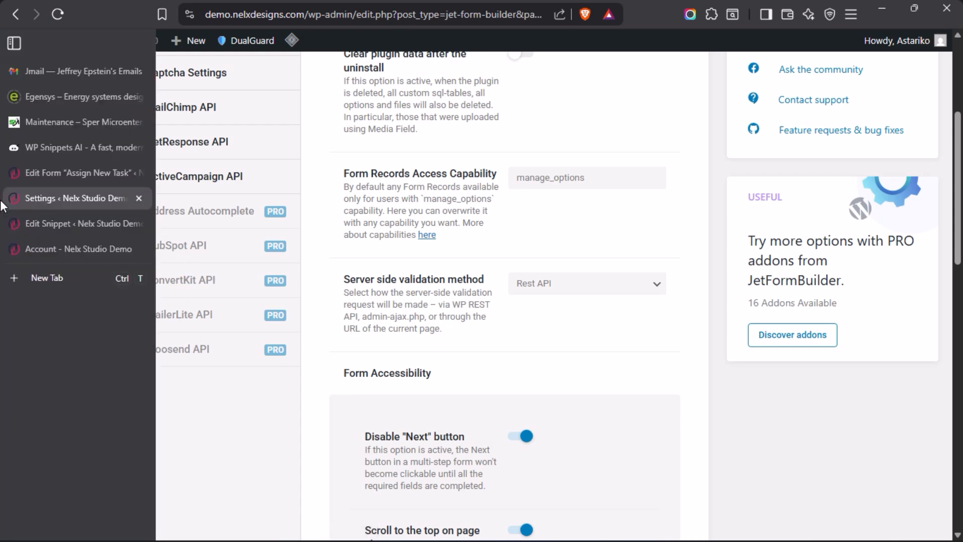
pyautogui.click(64, 173)
pyautogui.moveTo(858, 235)
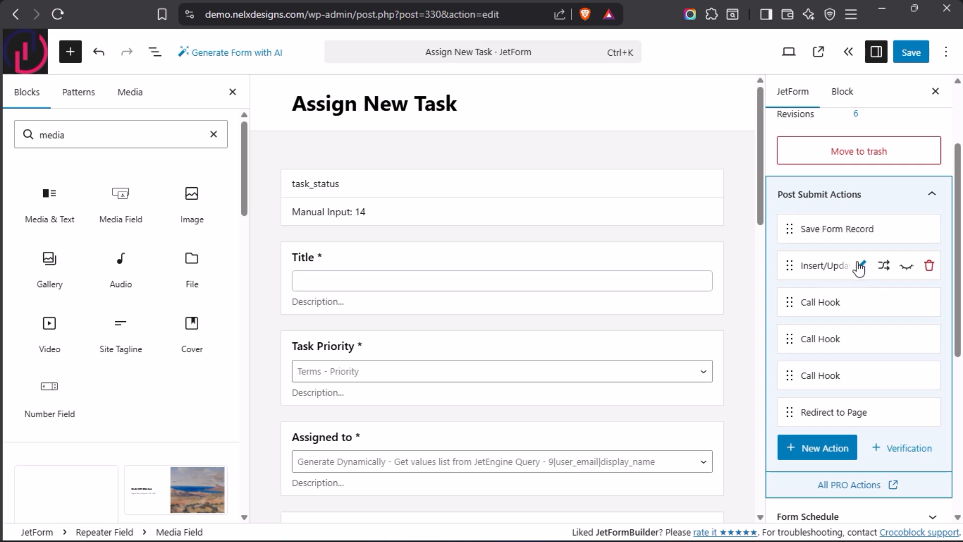
pyautogui.click(863, 269)
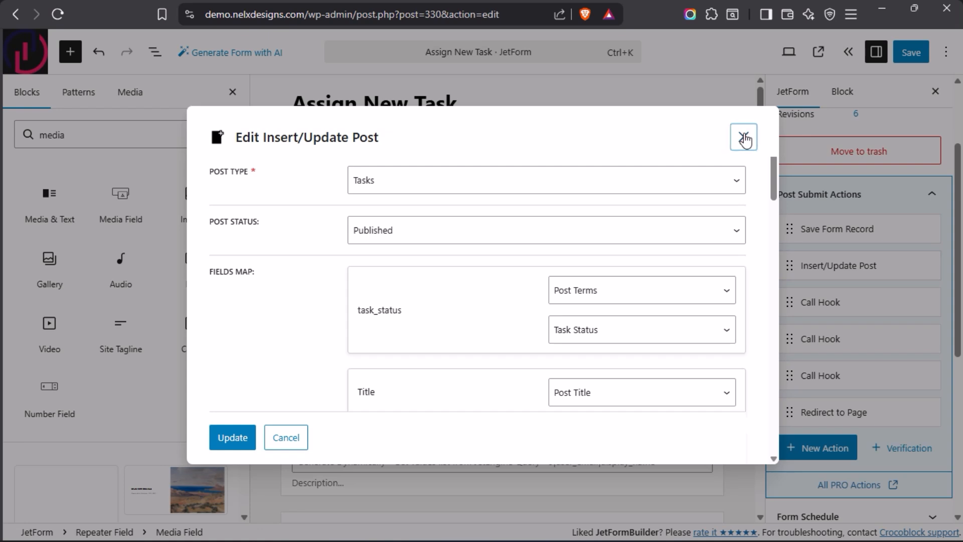
pyautogui.click(744, 137)
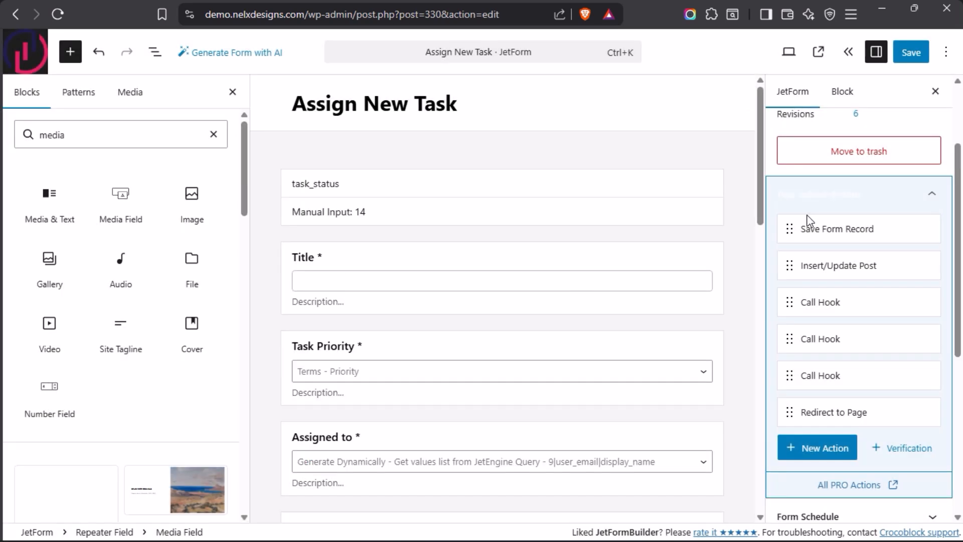
# - Browse the action types that can be added to the form and locate Insert/Update Post without adding it
pyautogui.click(823, 454)
pyautogui.scroll(-2, 368, 255)
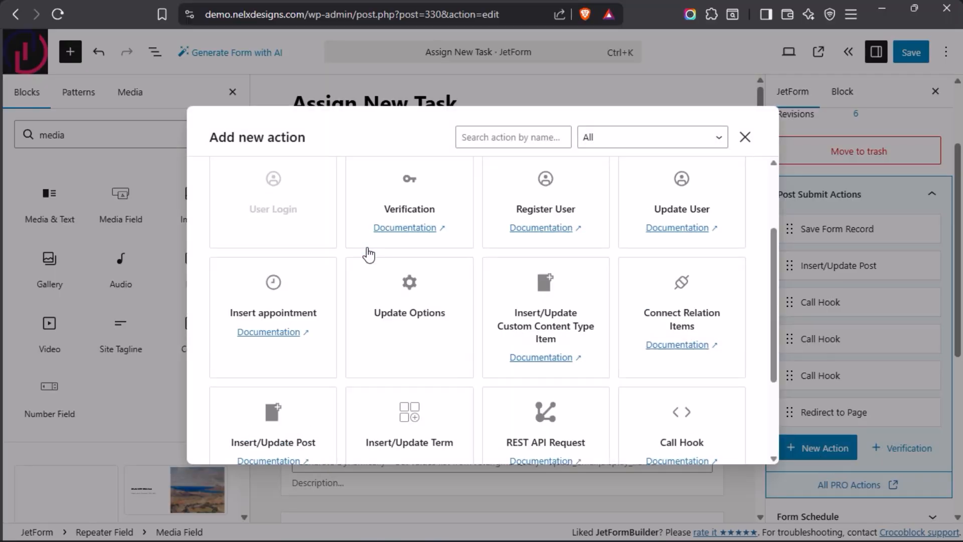
pyautogui.scroll(-2, 405, 294)
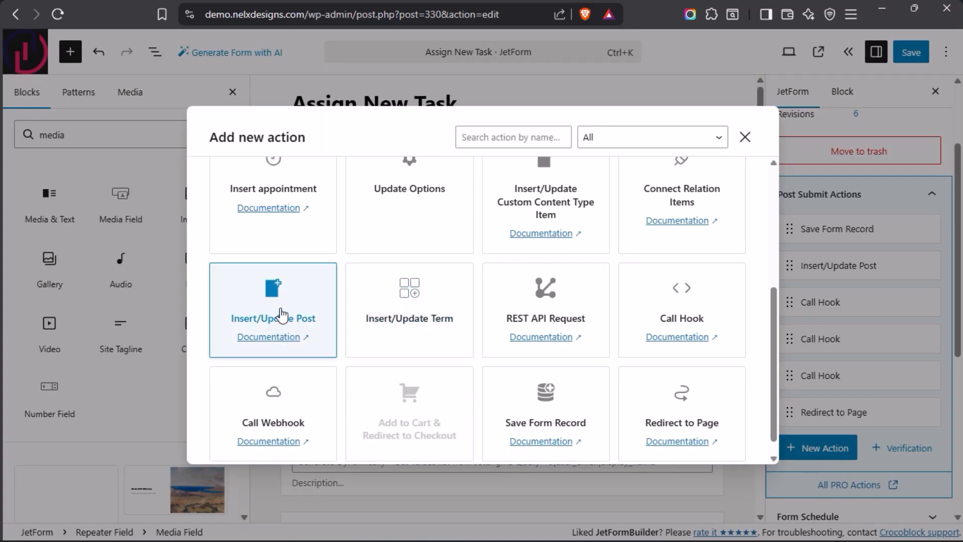
pyautogui.click(745, 136)
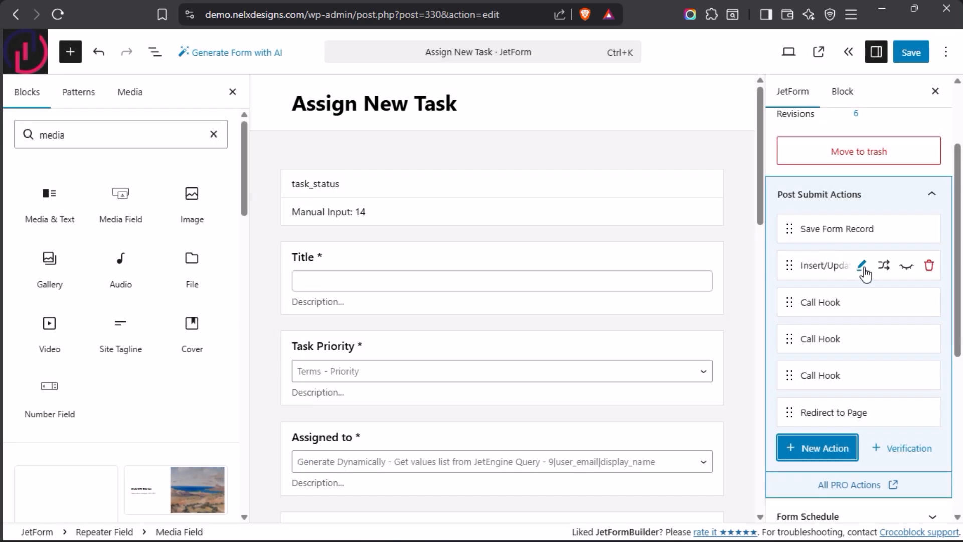
# - Edit the existing Insert/Update Post action and choose Published as its post status
pyautogui.click(863, 266)
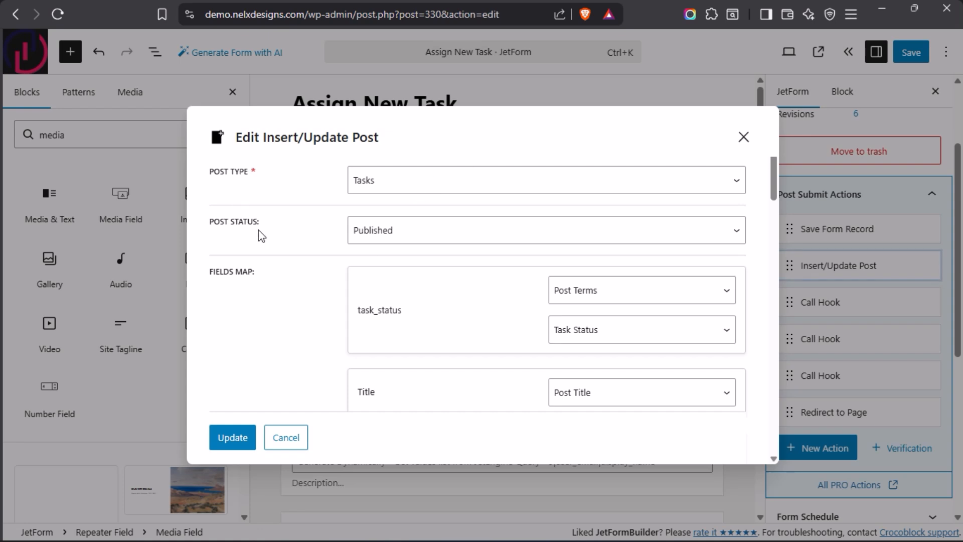
pyautogui.click(451, 236)
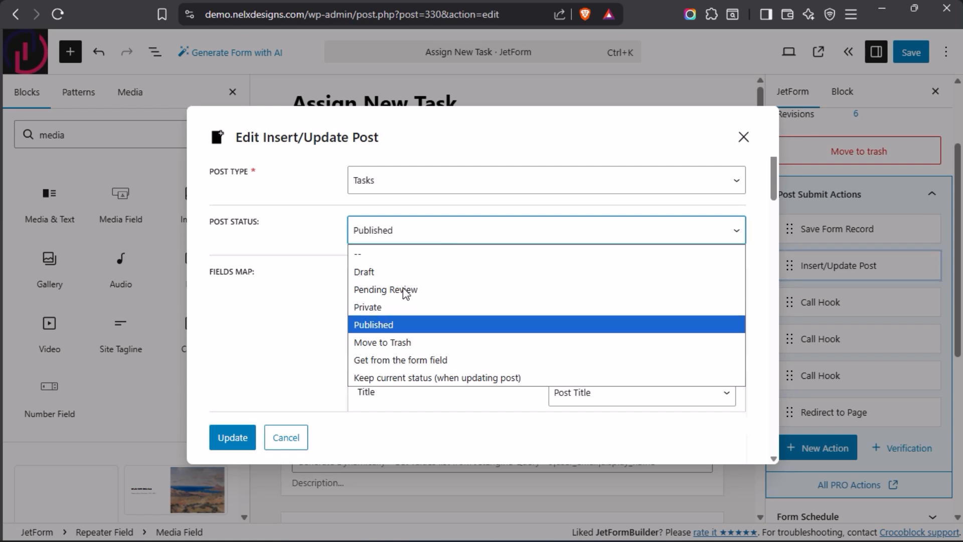
pyautogui.click(386, 331)
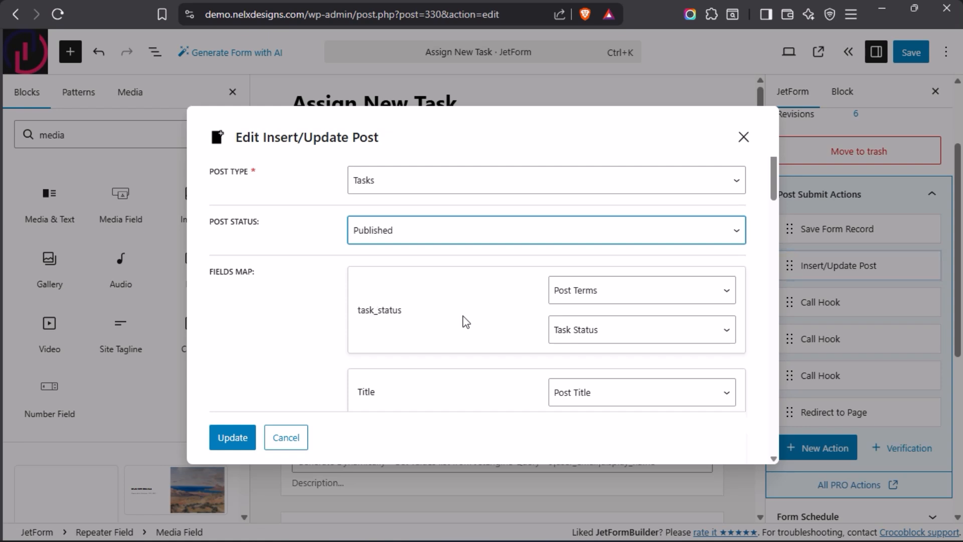
# - Map the task_status form field to Post Terms with the Task Status taxonomy
pyautogui.moveTo(1, 293)
pyautogui.click(684, 297)
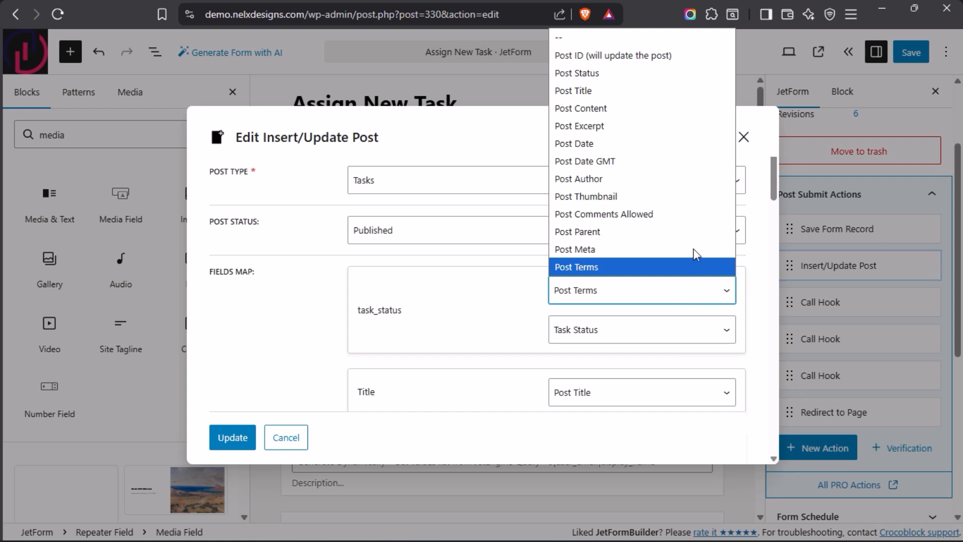
pyautogui.click(594, 271)
pyautogui.click(624, 335)
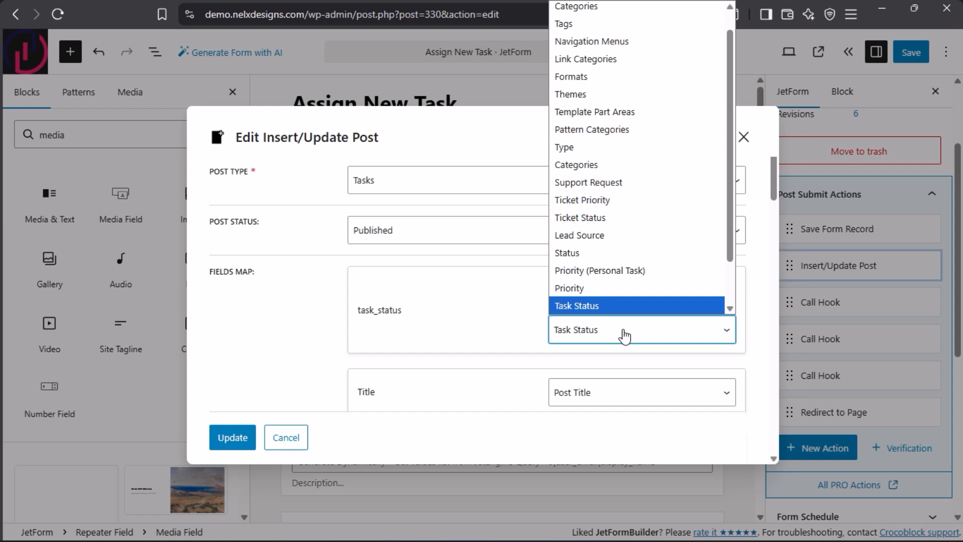
pyautogui.scroll(-1, 632, 262)
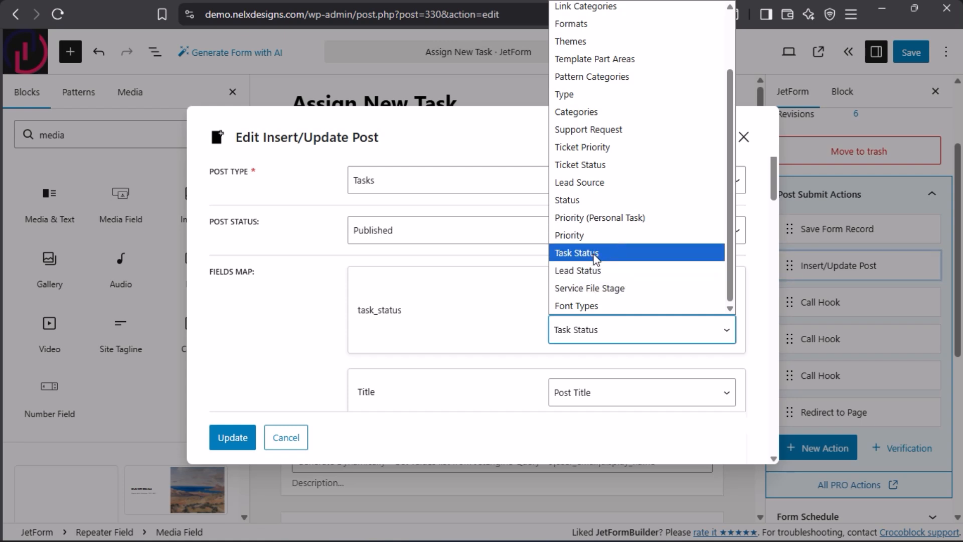
pyautogui.click(595, 257)
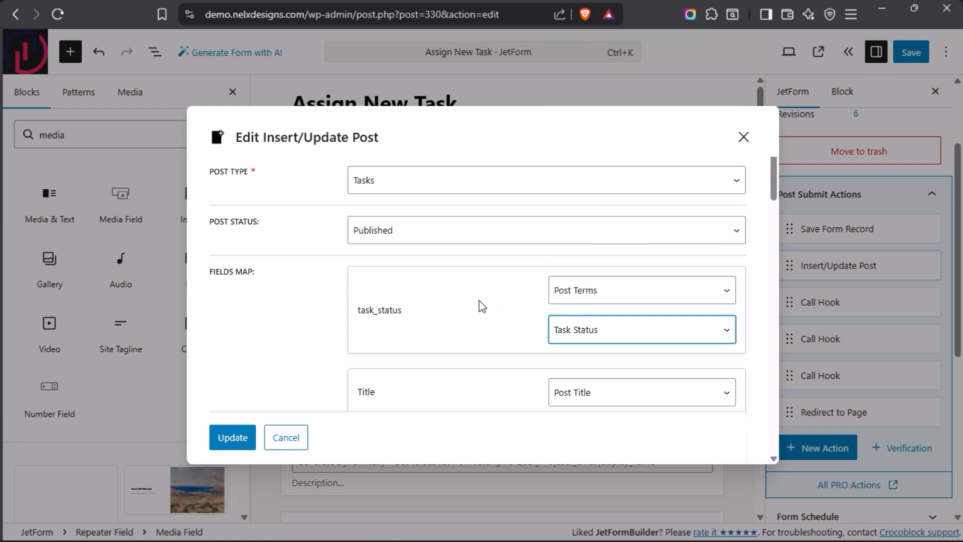
# - Map the Task Priority form field to Post Terms with the Priority taxonomy
pyautogui.scroll(-2, 482, 305)
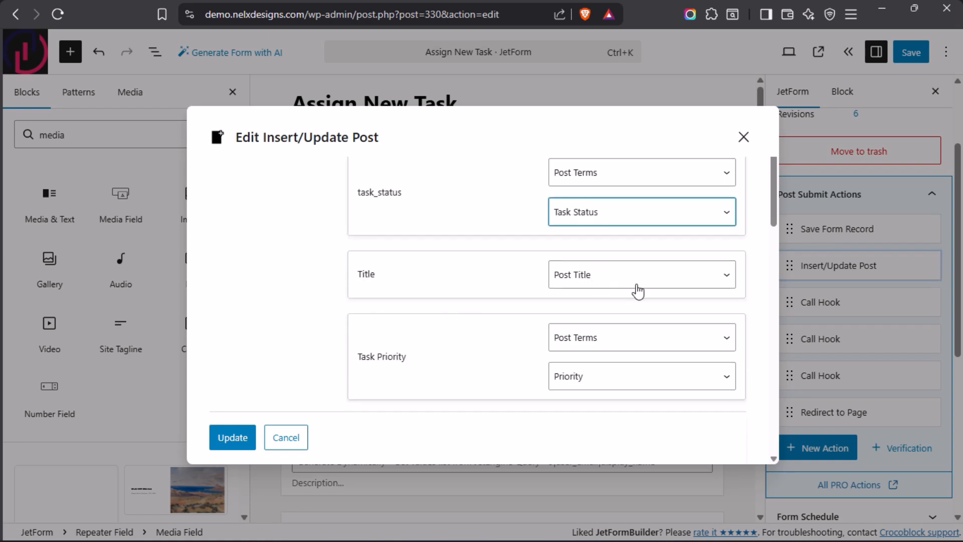
pyautogui.scroll(-2, 496, 295)
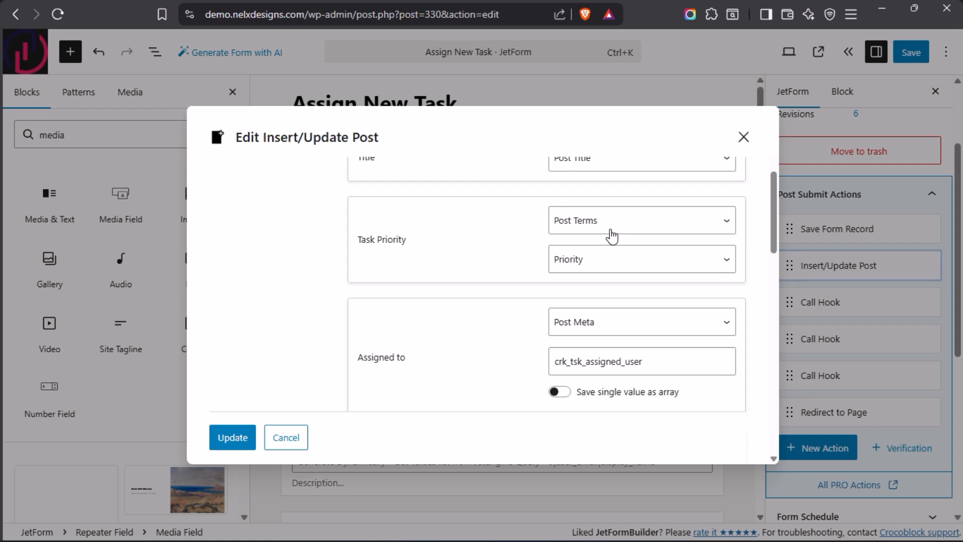
pyautogui.click(636, 227)
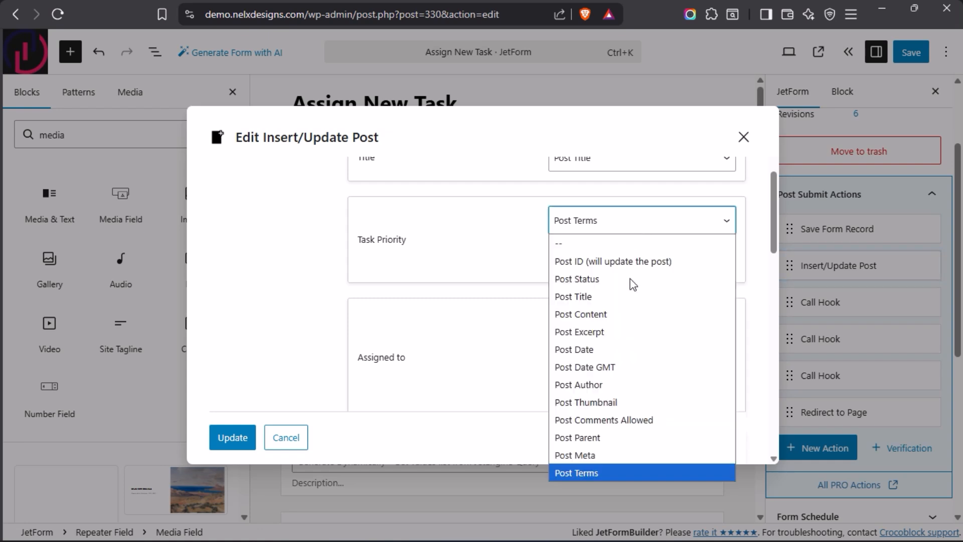
pyautogui.click(602, 473)
pyautogui.click(606, 266)
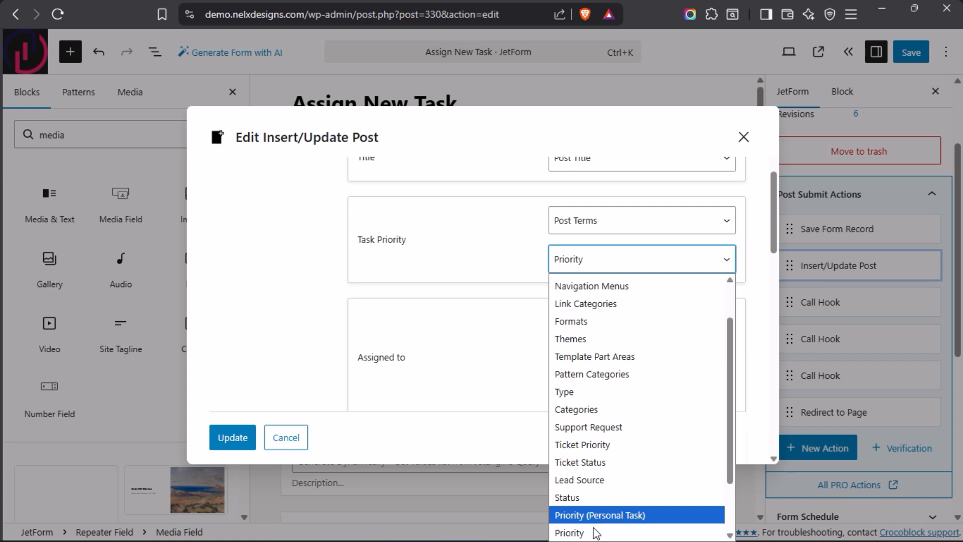
pyautogui.click(596, 533)
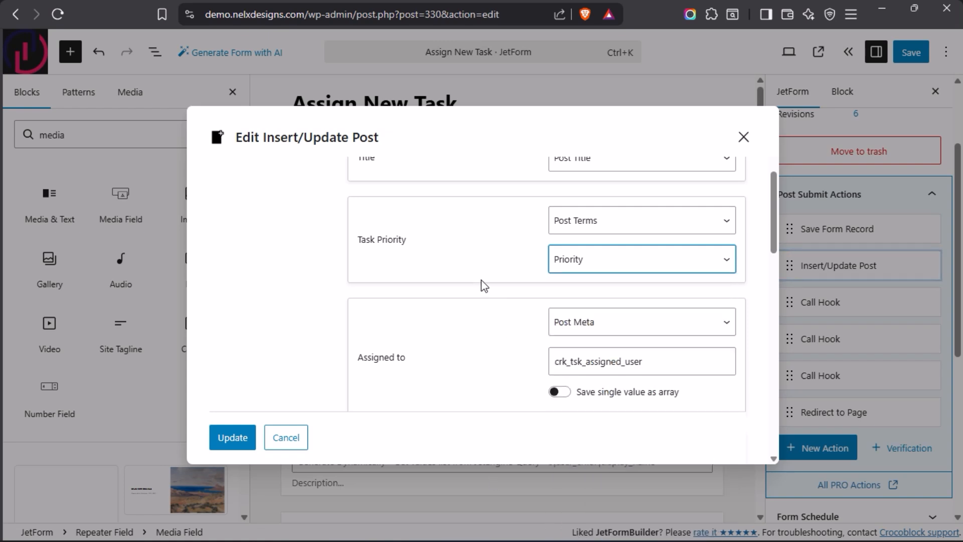
# - Check the Assigned to field's Post Meta mapping and its meta key in the fields map
pyautogui.scroll(-1, 483, 285)
pyautogui.scroll(-2, 458, 296)
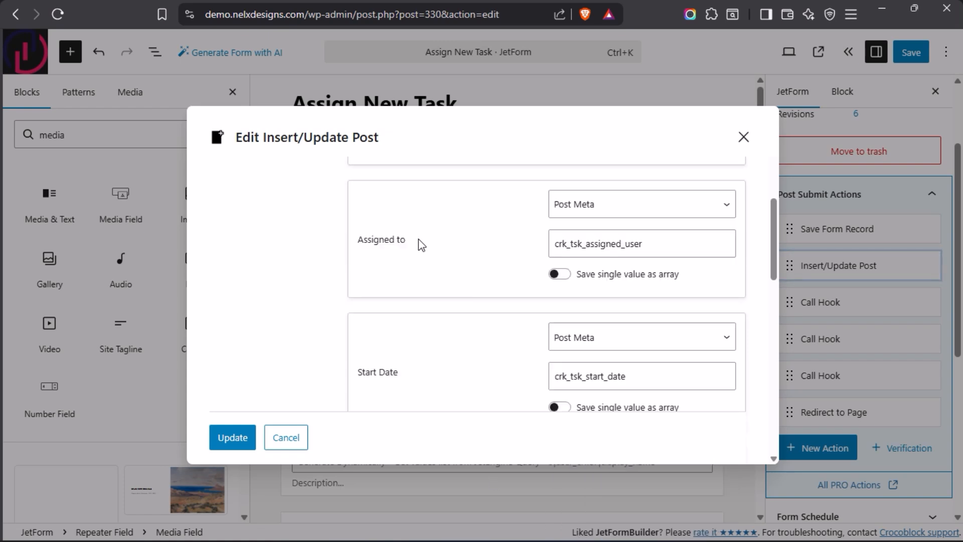
pyautogui.click(667, 241)
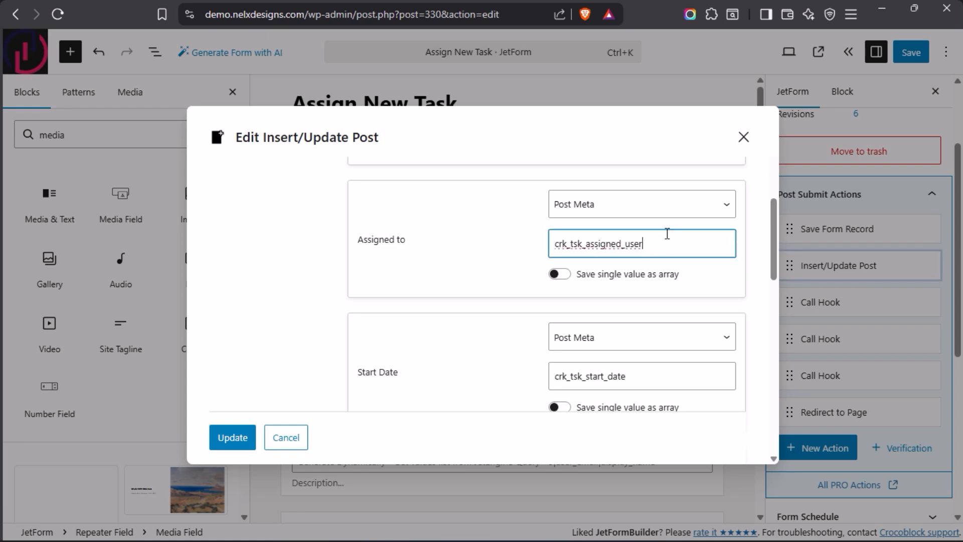
# - Switch to the plugin settings tab and open the Add New Task page there to see the task's meta field names
pyautogui.moveTo(48, 226)
pyautogui.moveTo(3, 200)
pyautogui.click(48, 200)
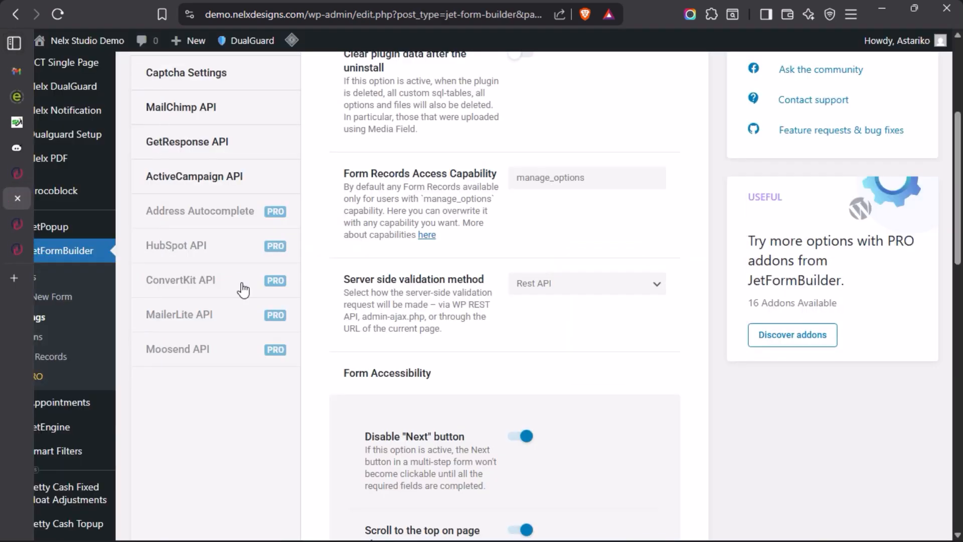
pyautogui.scroll(-10, 80, 271)
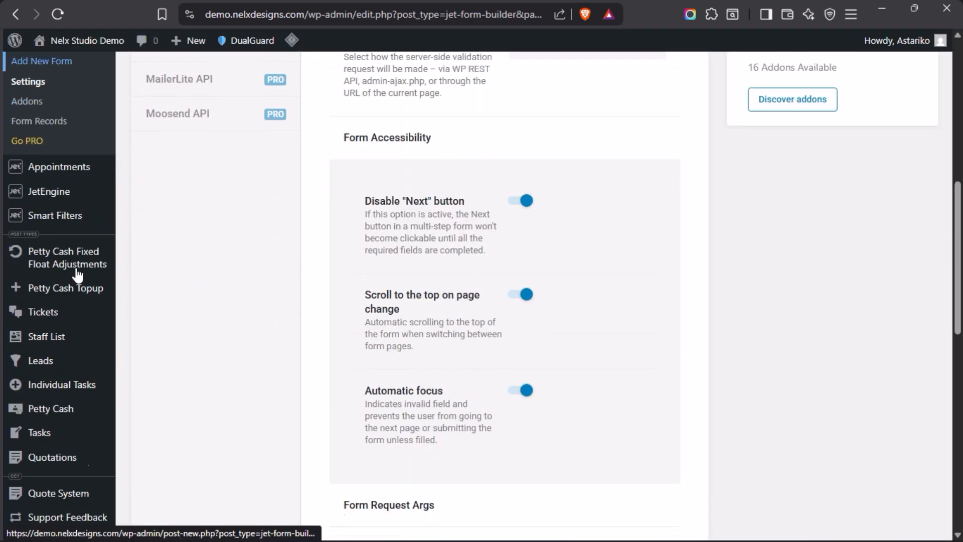
pyautogui.moveTo(47, 198)
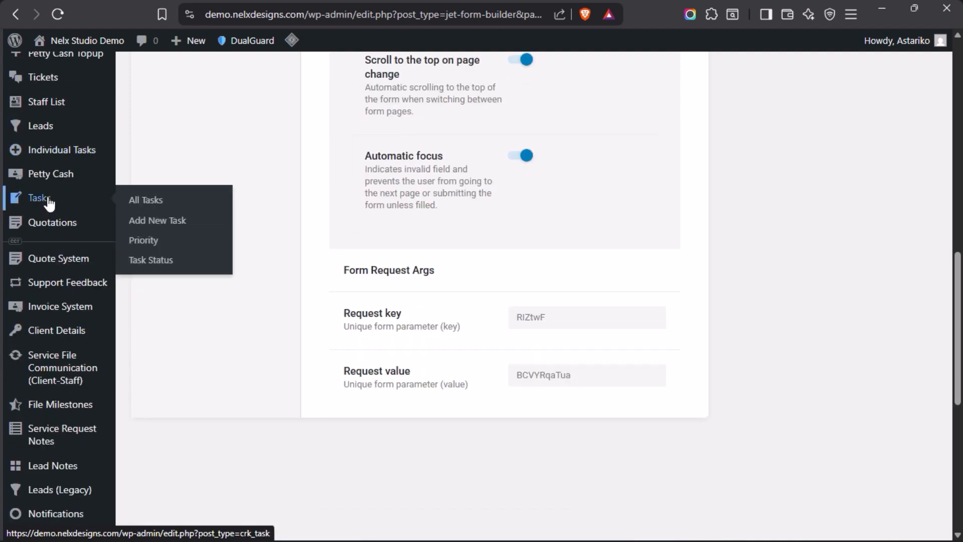
pyautogui.click(150, 225)
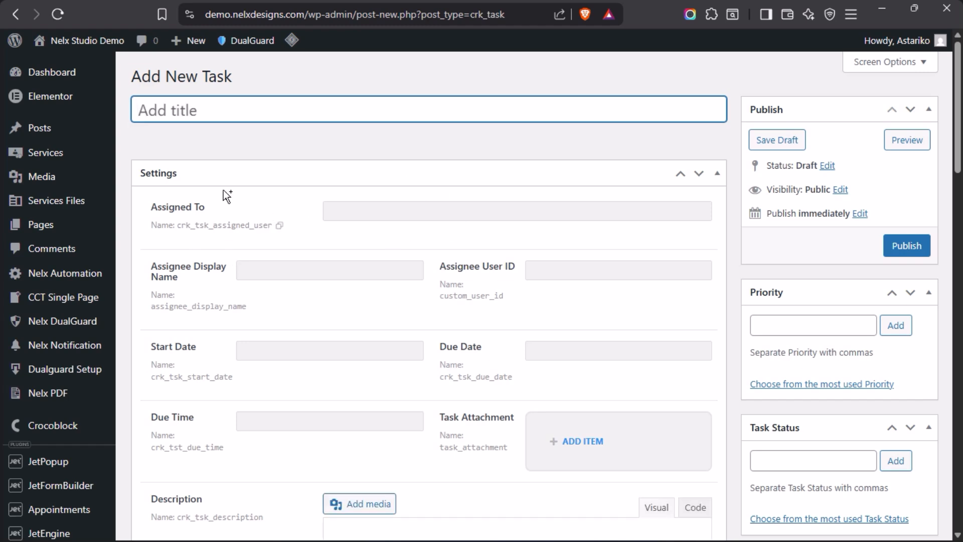
# - Copy the Assigned To field's name on the Add New Task page and compare it with the Assigned to meta key in the fields map
pyautogui.click(221, 225)
pyautogui.moveTo(3, 217)
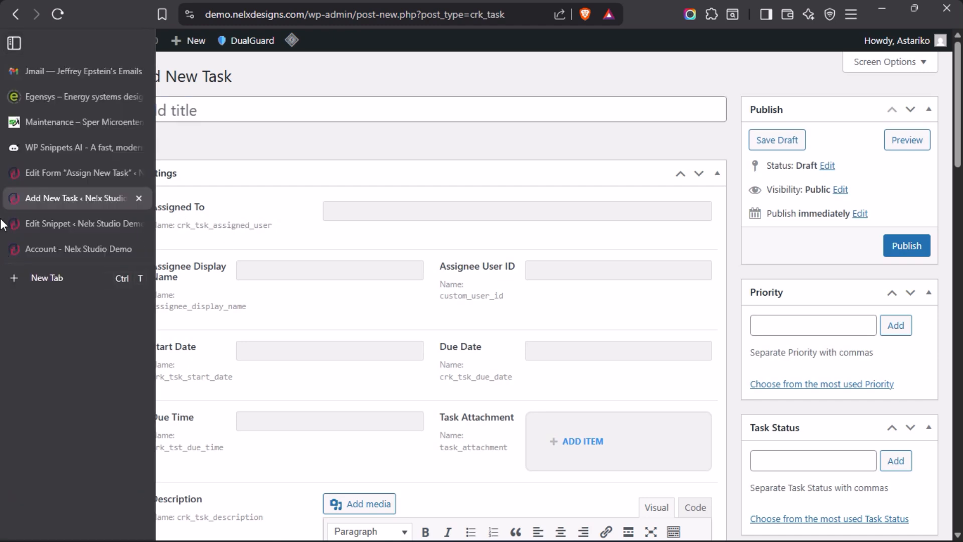
pyautogui.click(64, 178)
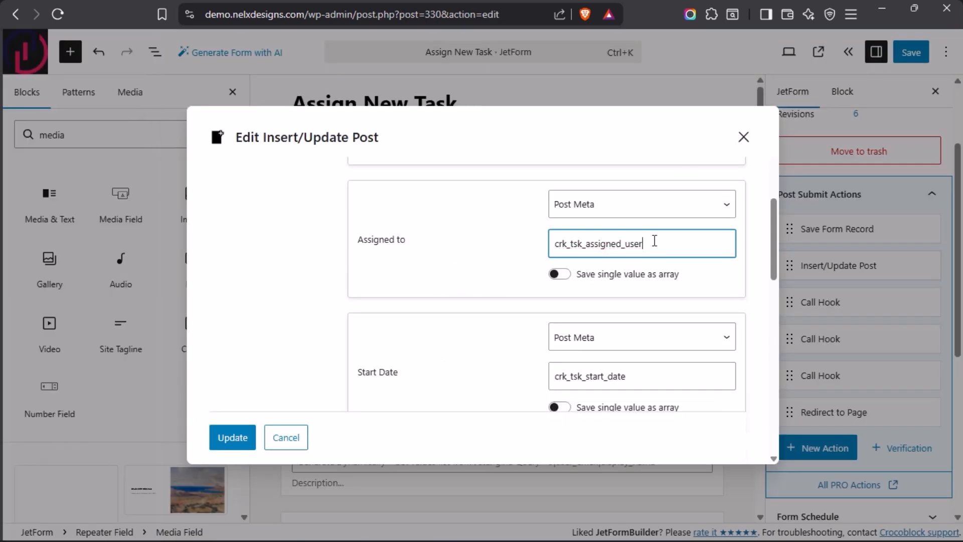
pyautogui.doubleClick(564, 243)
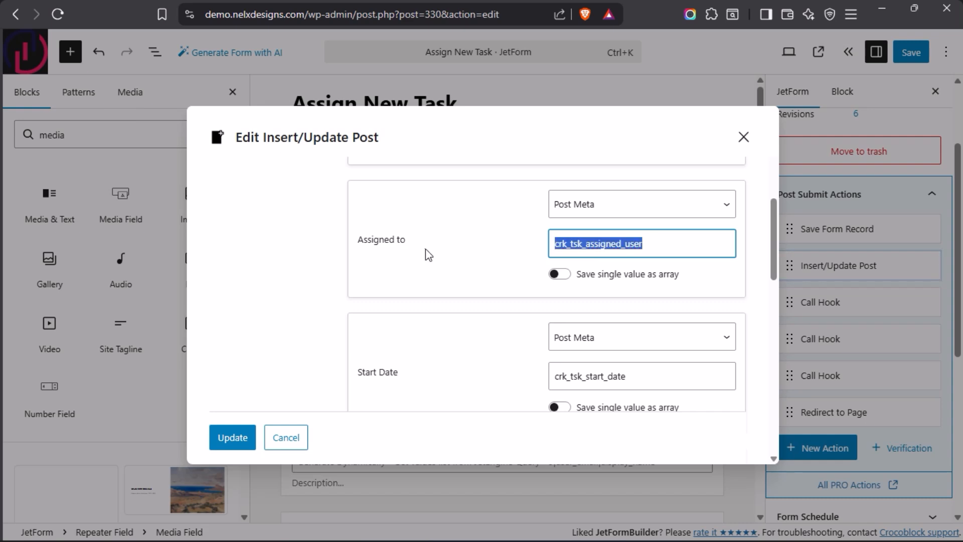
pyautogui.scroll(-2, 391, 263)
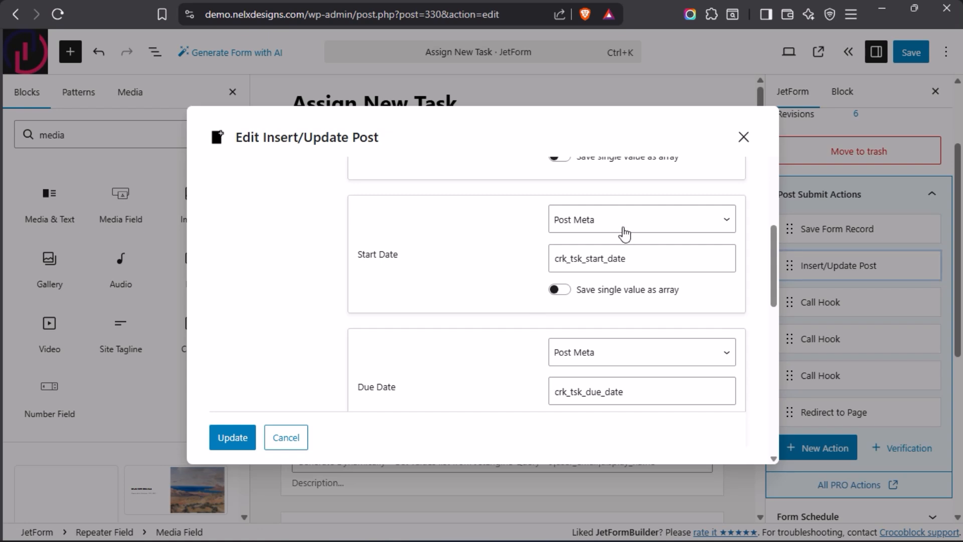
pyautogui.scroll(2, 624, 226)
pyautogui.scroll(-2, 626, 220)
pyautogui.scroll(2, 625, 219)
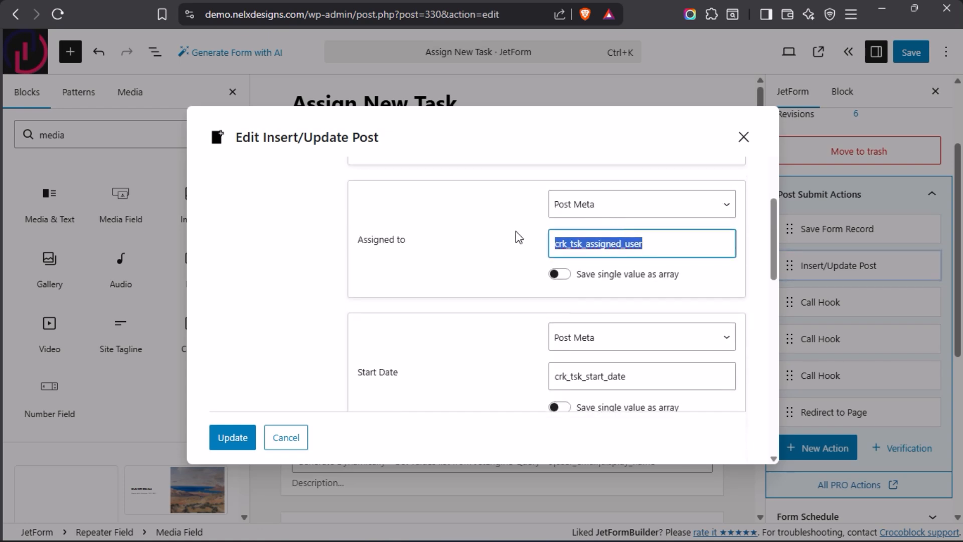
# - Compare the Start Date and Due Date meta keys in the fields map with the names on the Add New Task page
pyautogui.scroll(-2, 614, 231)
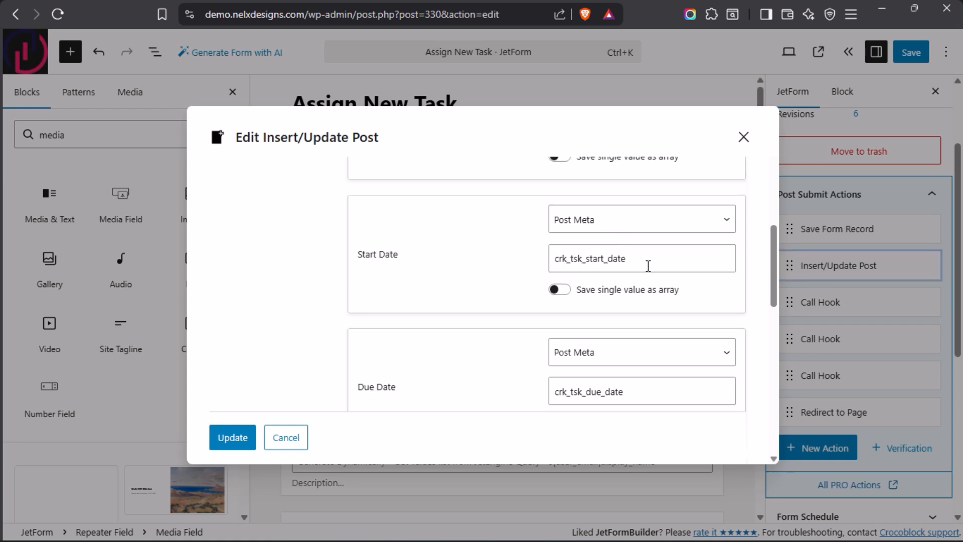
pyautogui.moveTo(2, 201)
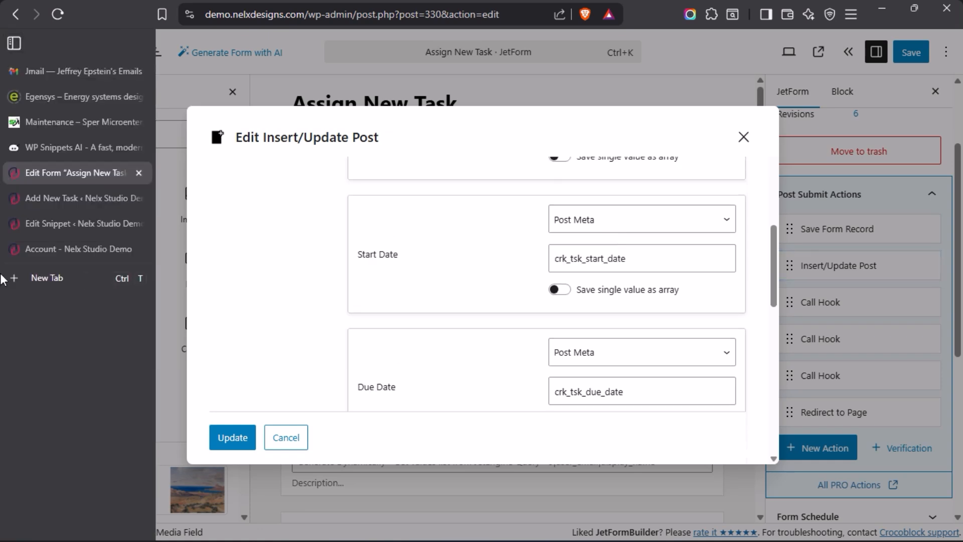
pyautogui.click(45, 199)
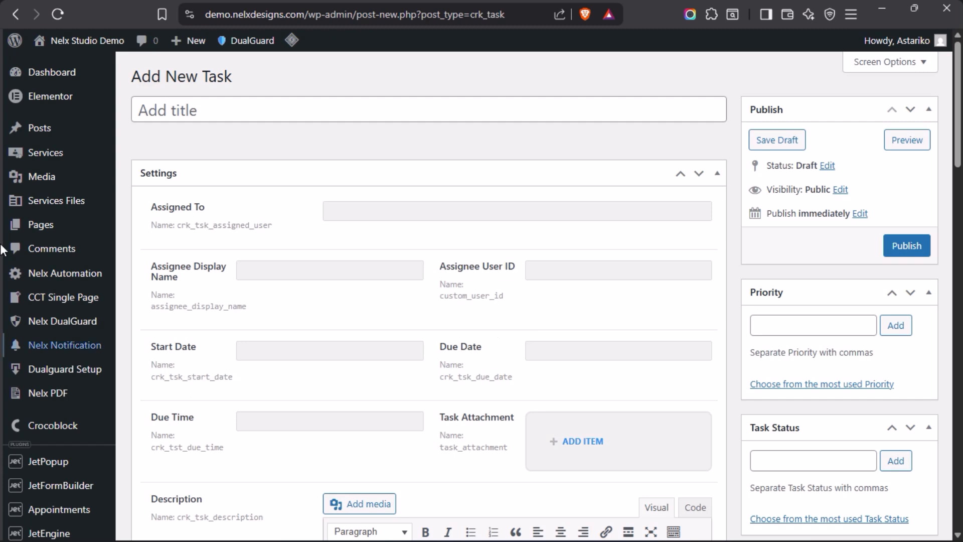
pyautogui.moveTo(56, 231)
pyautogui.click(43, 175)
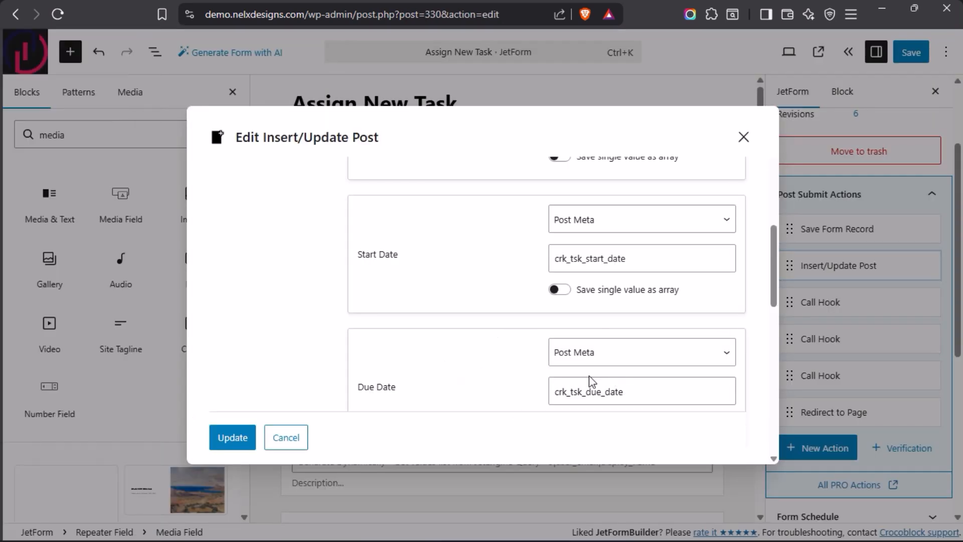
# - Review the Post Meta mappings for Due Time, Description, Task Attachment and File in the fields map
pyautogui.scroll(-2, 460, 303)
pyautogui.scroll(-2, 477, 292)
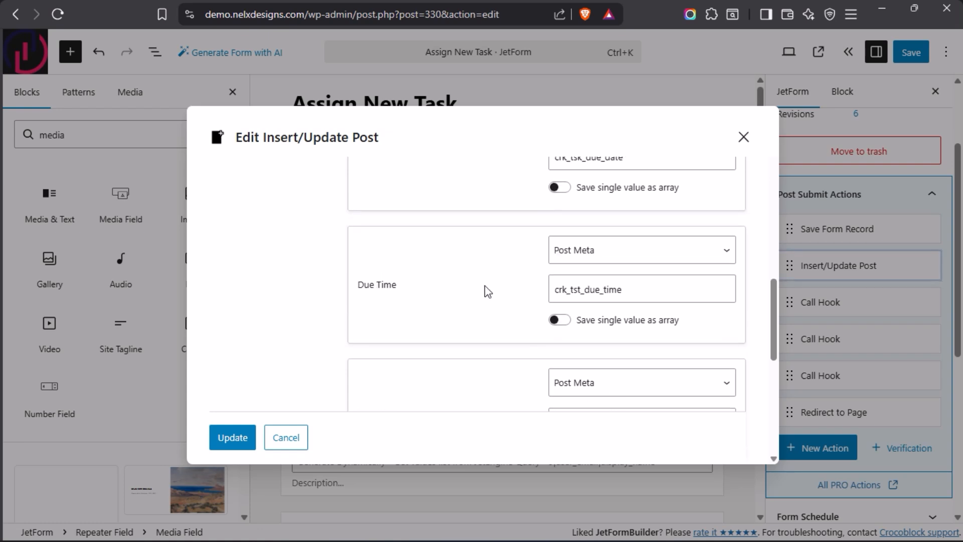
pyautogui.scroll(-2, 485, 314)
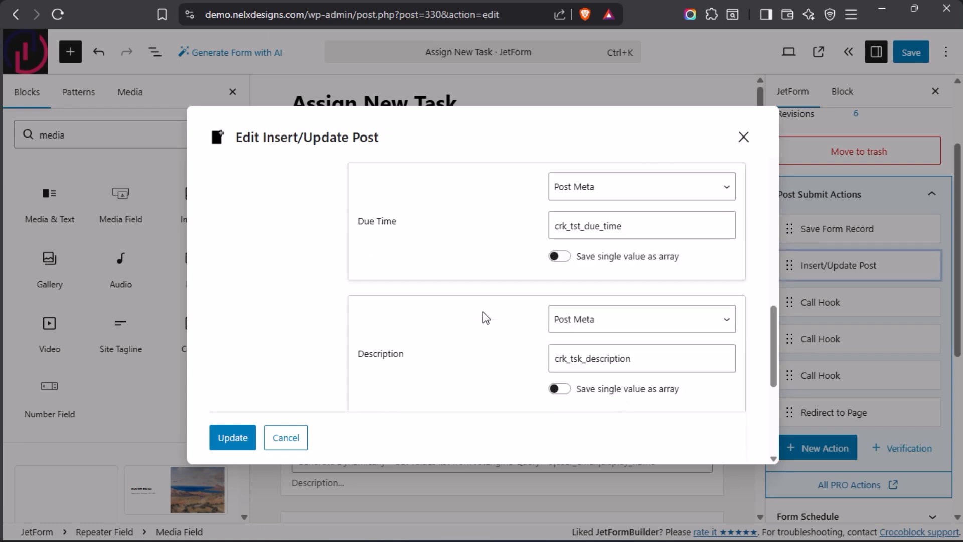
pyautogui.scroll(-2, 485, 317)
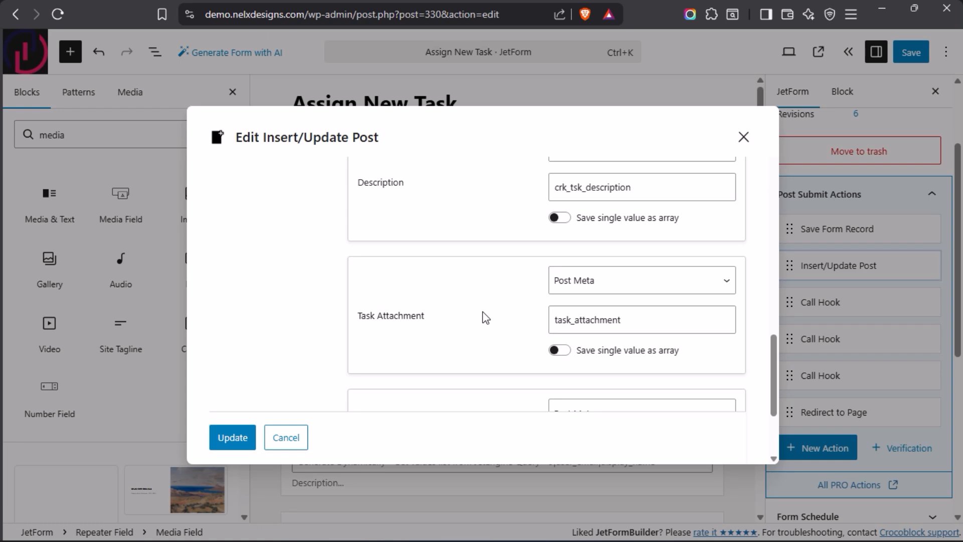
pyautogui.scroll(-3, 485, 317)
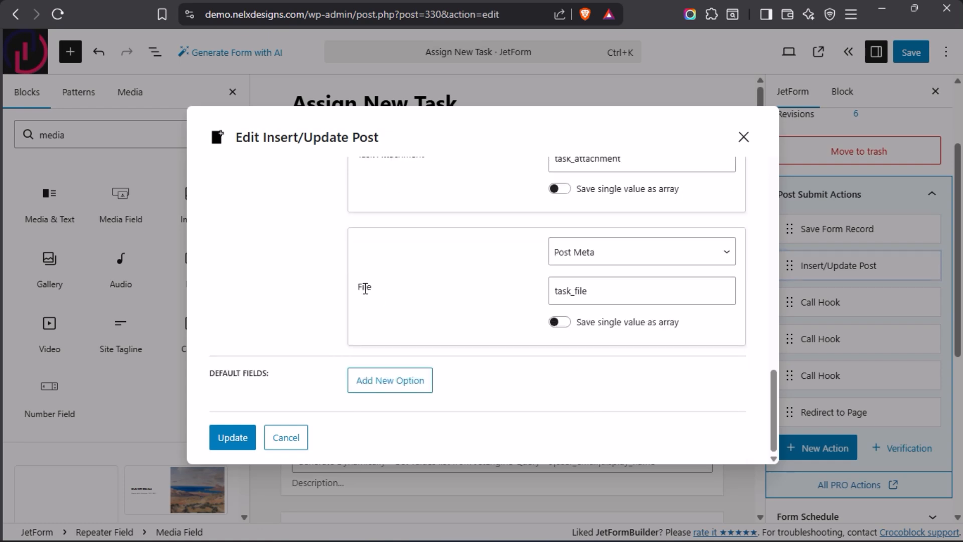
pyautogui.scroll(2, 503, 311)
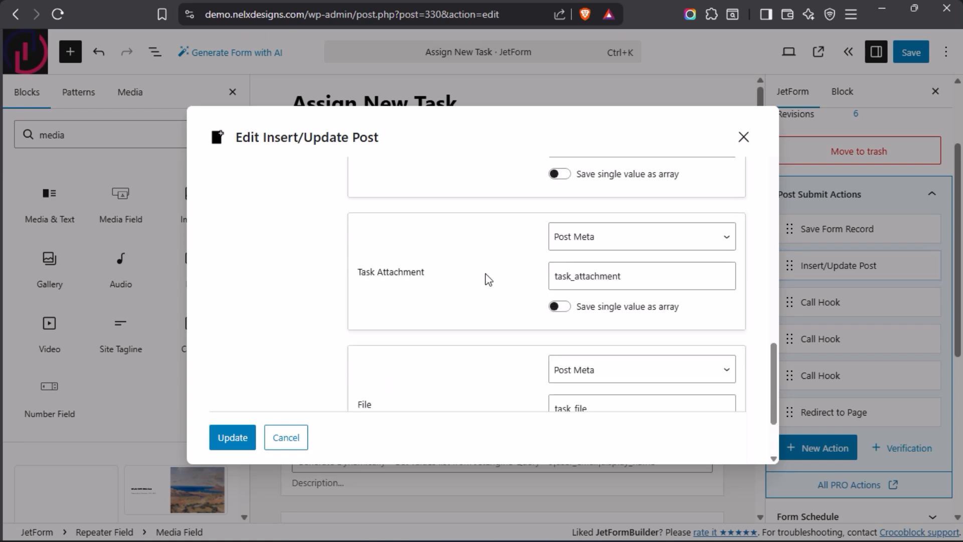
# - Copy the Task Attachment field's name on the Add New Task page and compare it with the form field's Post Meta key
pyautogui.moveTo(3, 278)
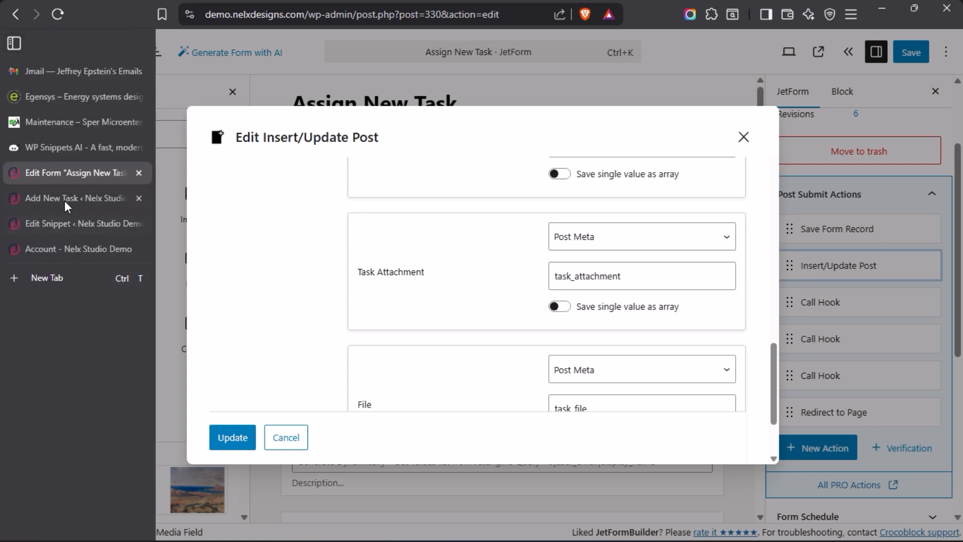
pyautogui.moveTo(45, 200)
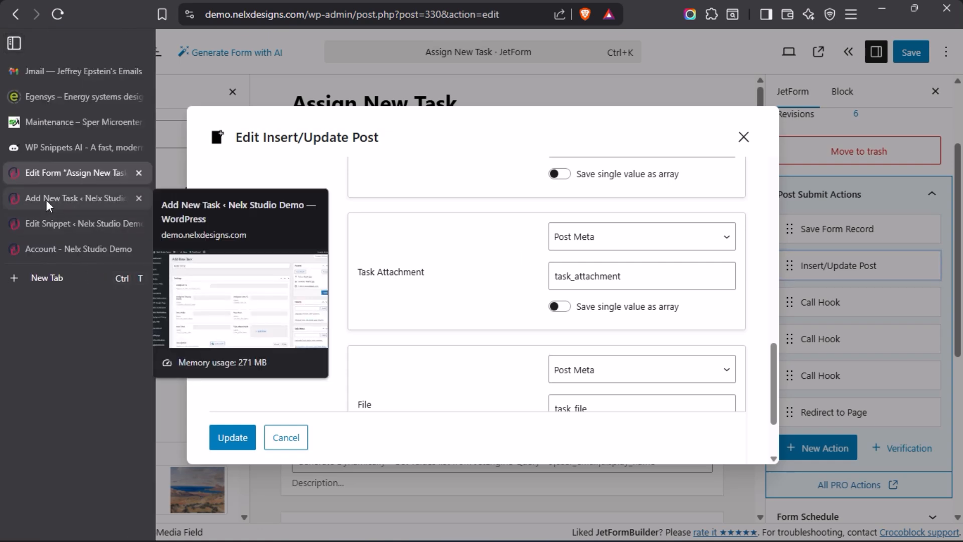
pyautogui.click(48, 199)
pyautogui.scroll(-5, 309, 289)
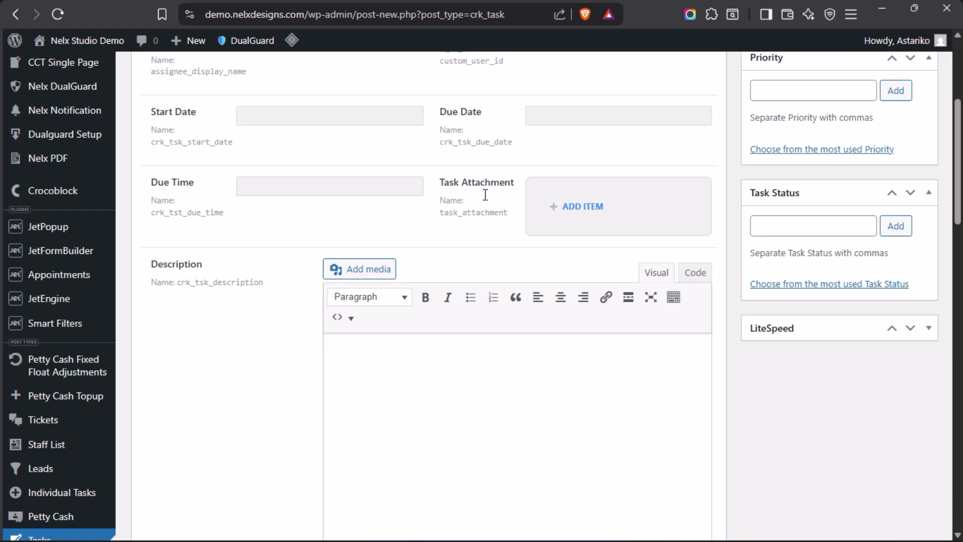
pyautogui.moveTo(13, 236)
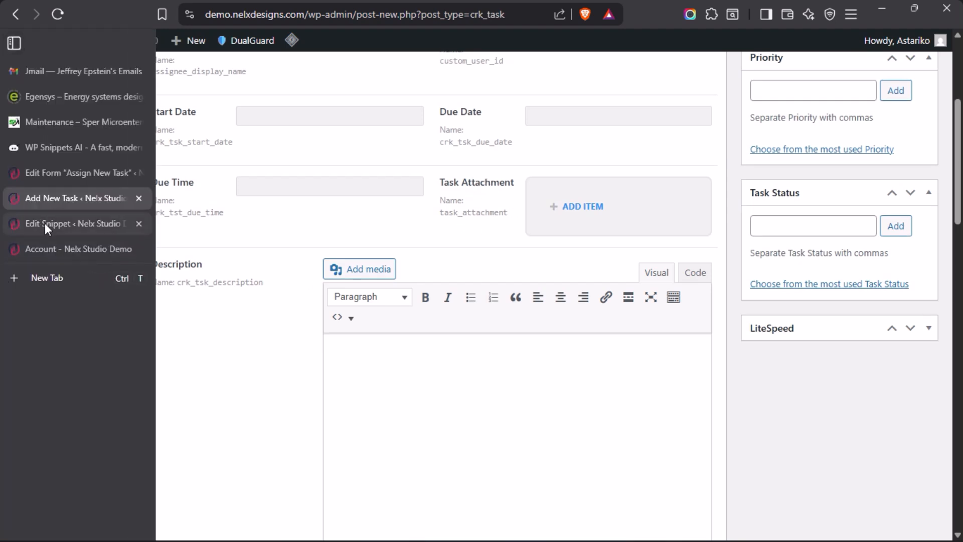
pyautogui.click(44, 174)
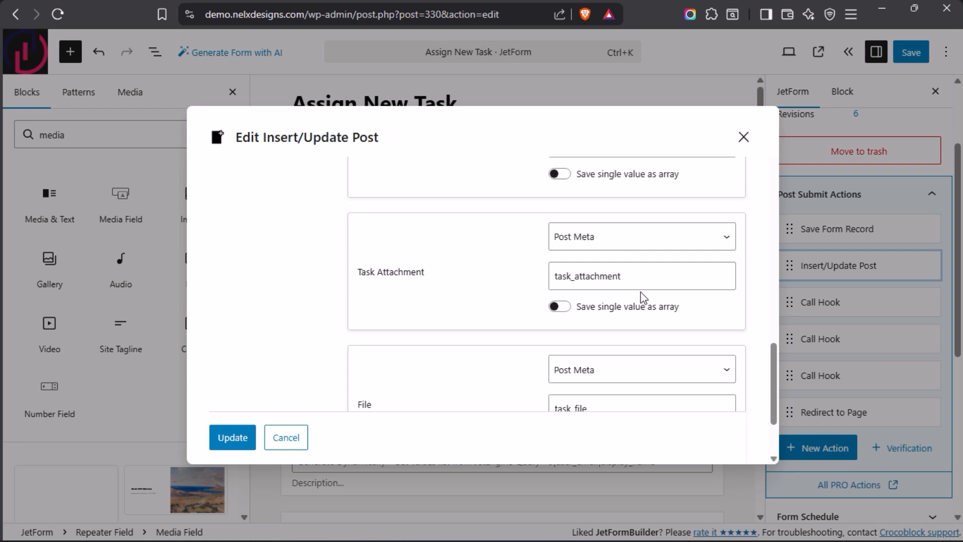
pyautogui.moveTo(4, 278)
pyautogui.click(30, 198)
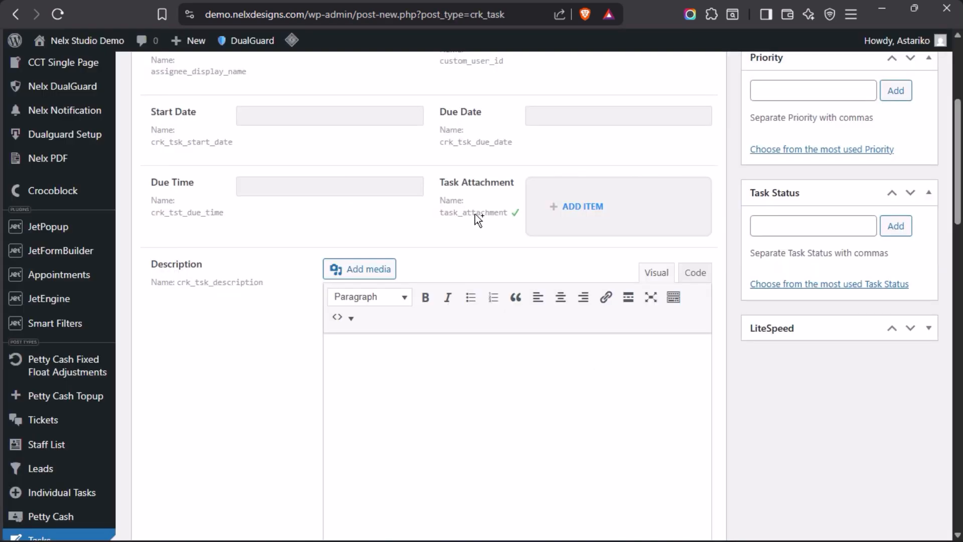
pyautogui.moveTo(4, 221)
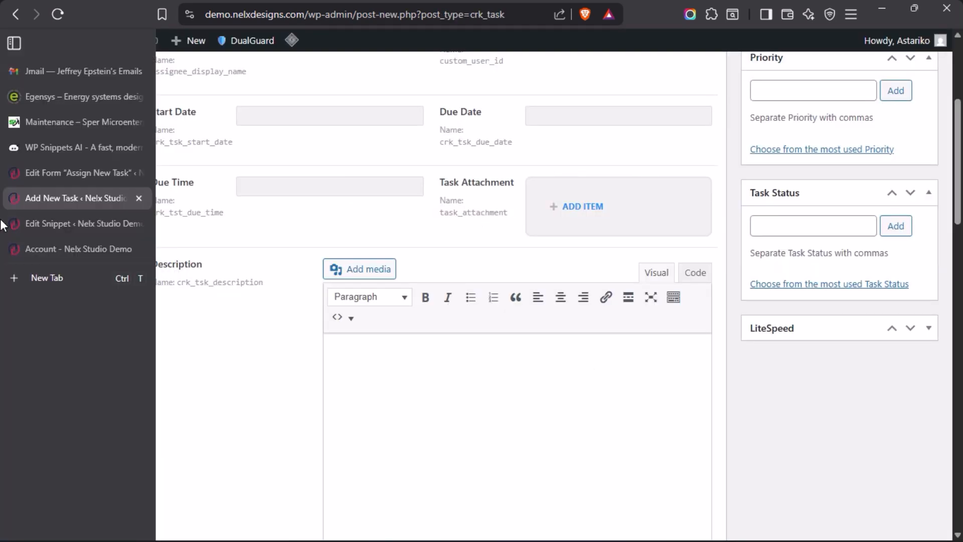
pyautogui.click(49, 173)
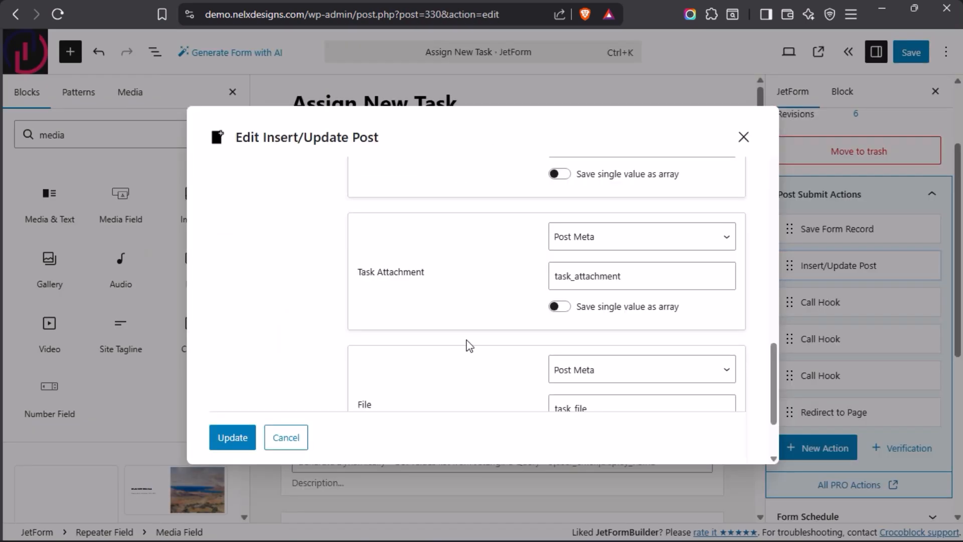
# - Add an item to the Task Attachment repeater on the Add New Task page and copy the name of its File field
pyautogui.scroll(-3, 469, 346)
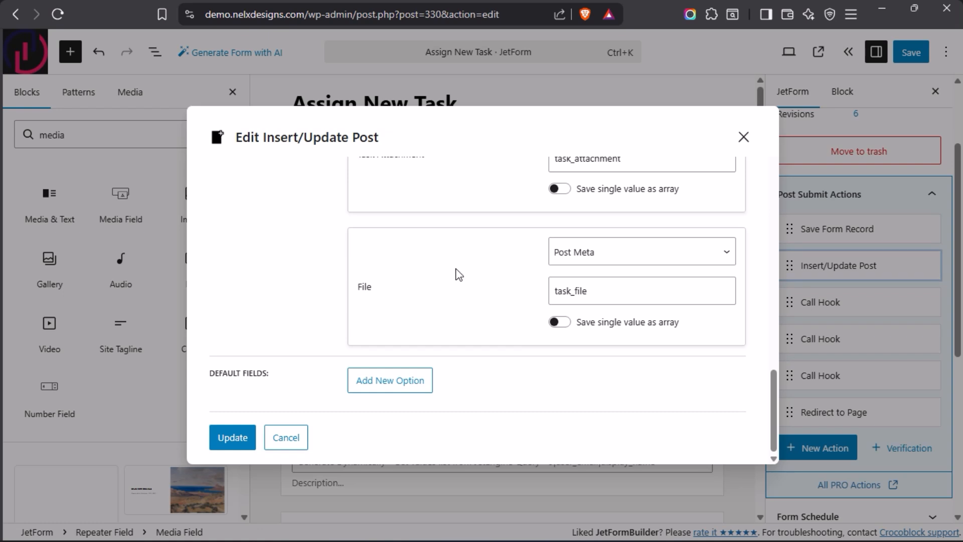
pyautogui.moveTo(1, 256)
pyautogui.click(56, 198)
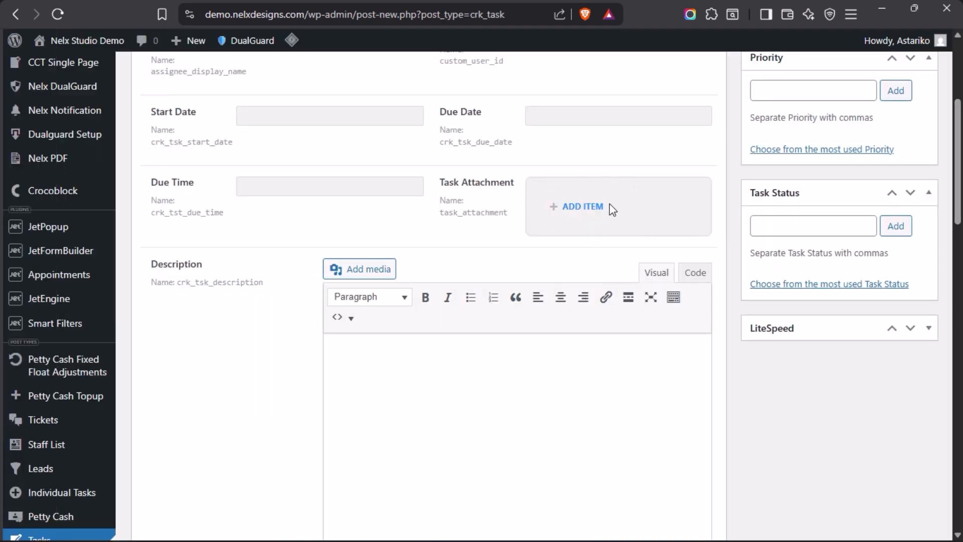
pyautogui.click(554, 212)
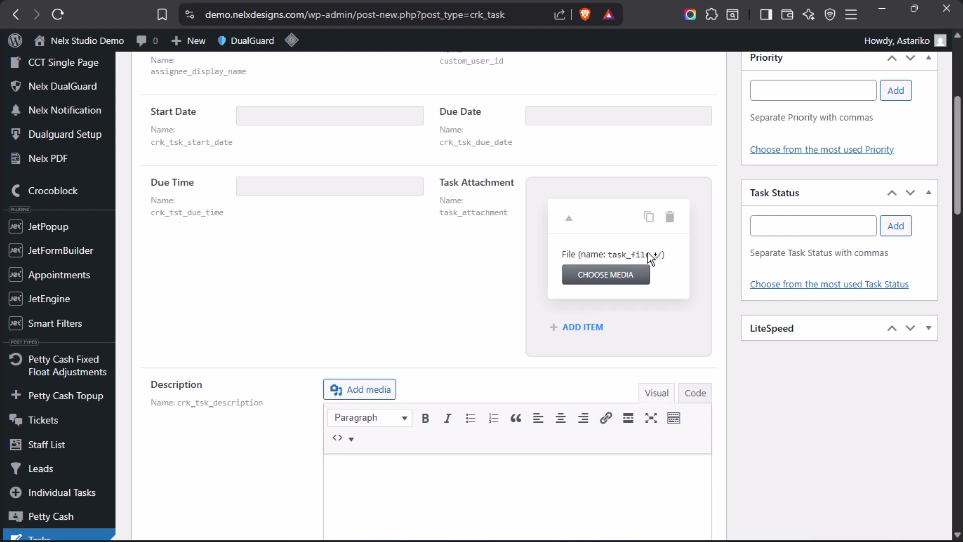
pyautogui.moveTo(5, 190)
pyautogui.click(53, 173)
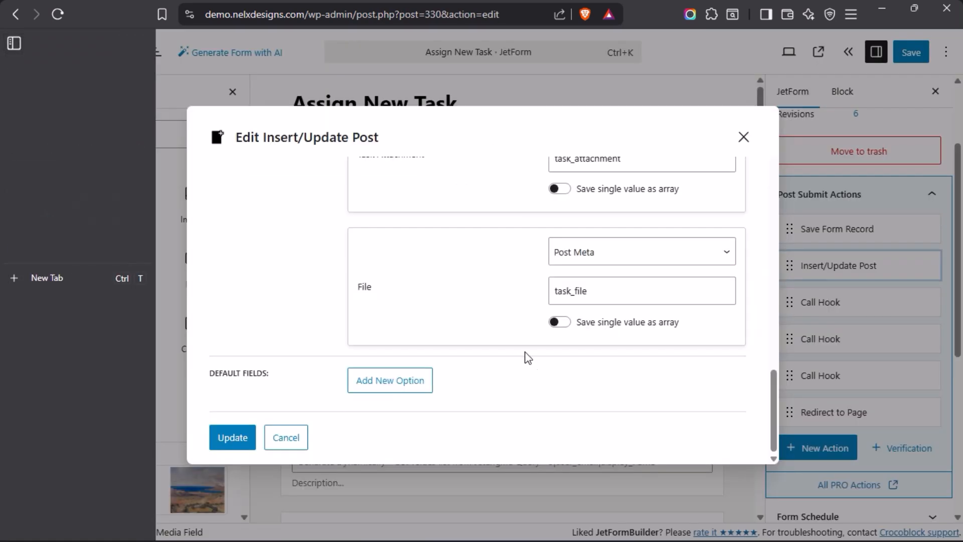
# - Keep task_file as the File field's meta key and apply the Insert/Update Post action's settings
pyautogui.moveTo(601, 292); pyautogui.dragTo(495, 295)
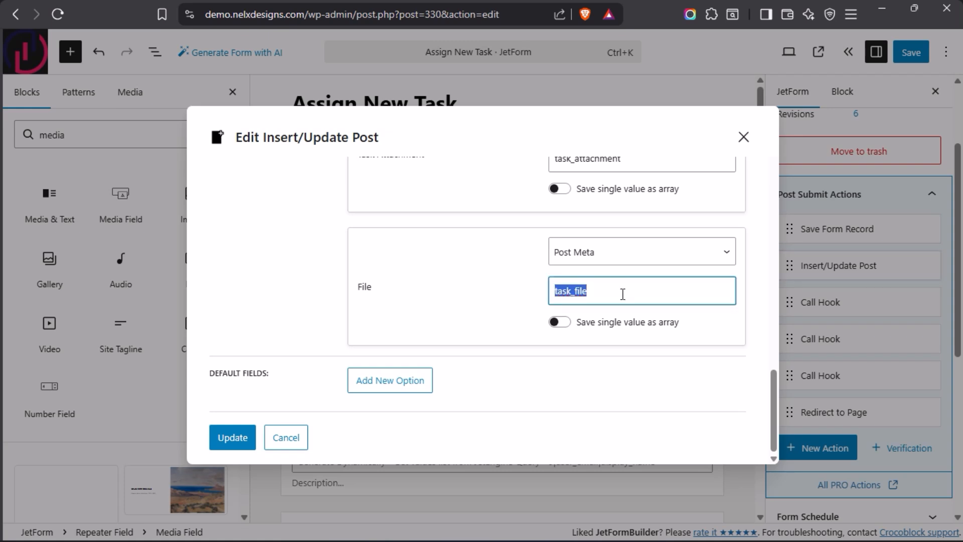
pyautogui.click(613, 294)
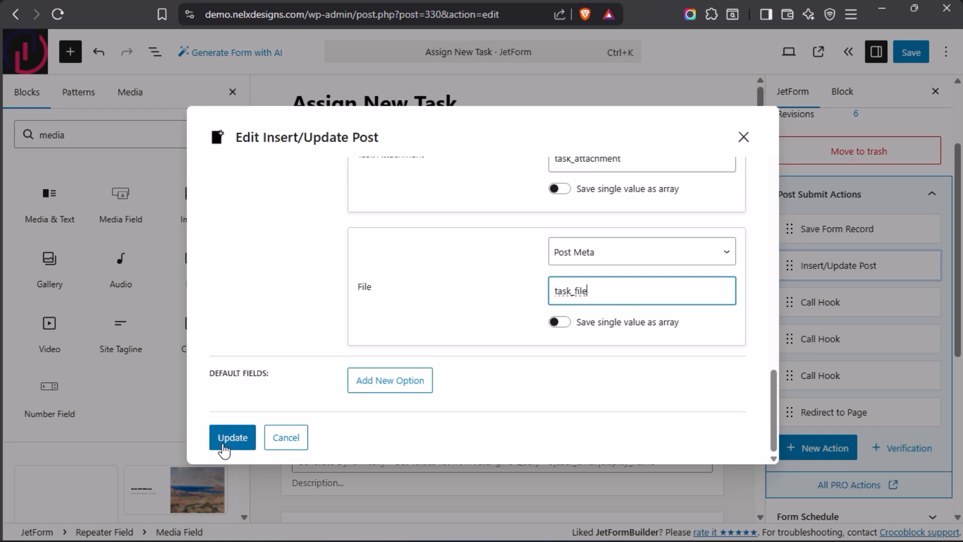
pyautogui.click(228, 439)
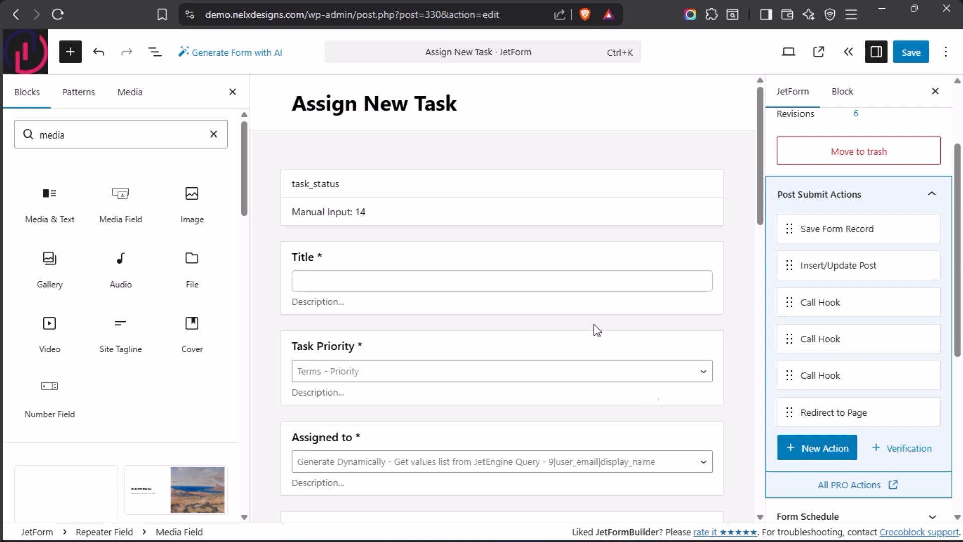
# - Browse the post submit actions that can be added, find Call Hook, and close the list without adding one
pyautogui.click(825, 448)
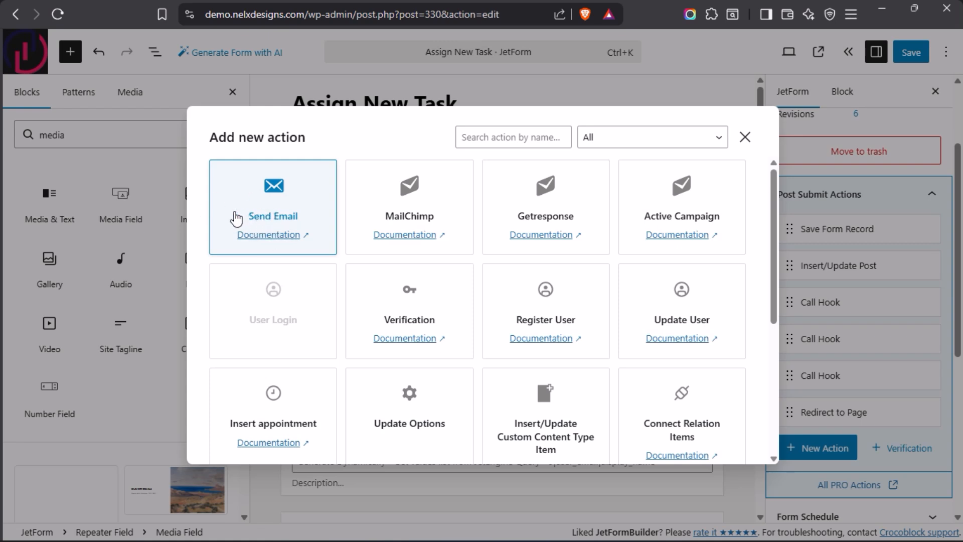
pyautogui.scroll(-5, 501, 333)
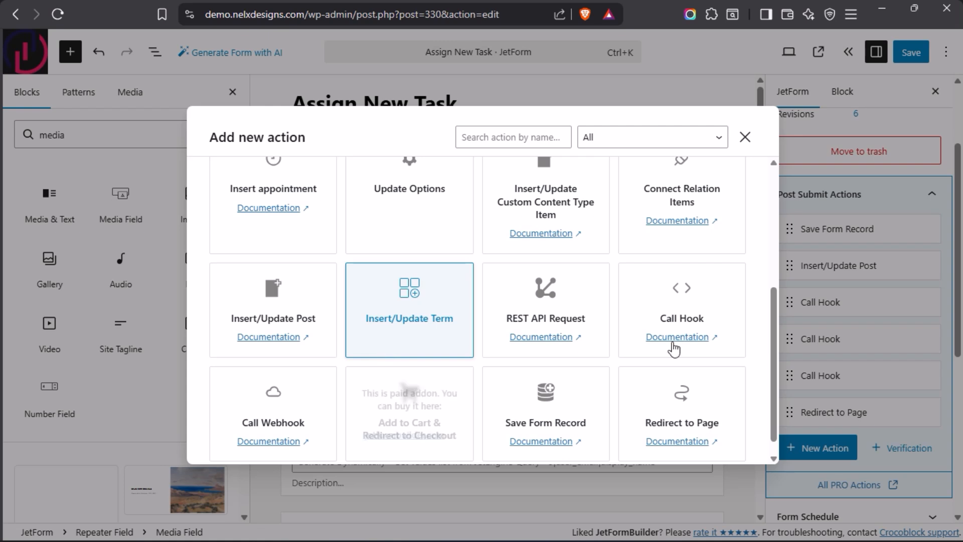
pyautogui.click(744, 137)
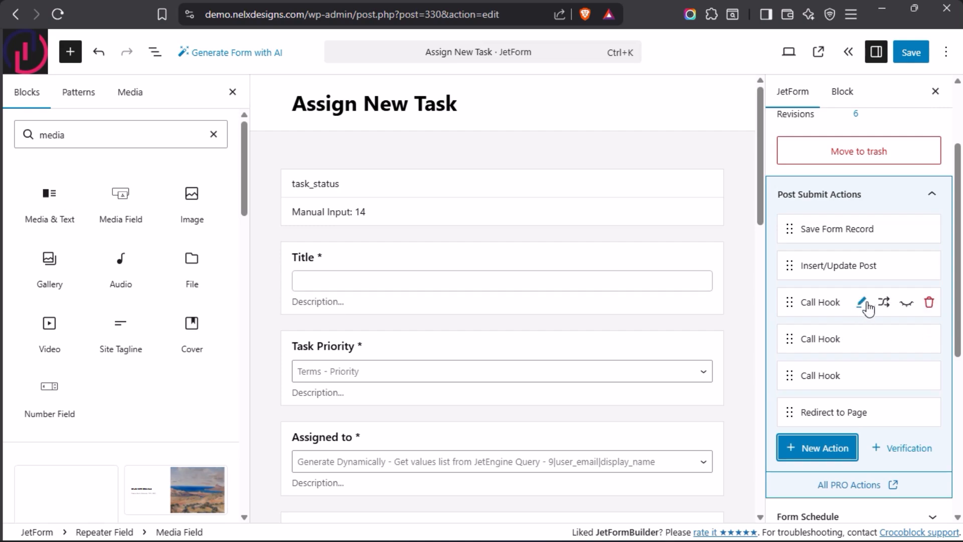
# - Check the hook name of the first Call Hook action, close its settings and view the Assigned to field in the form
pyautogui.click(861, 302)
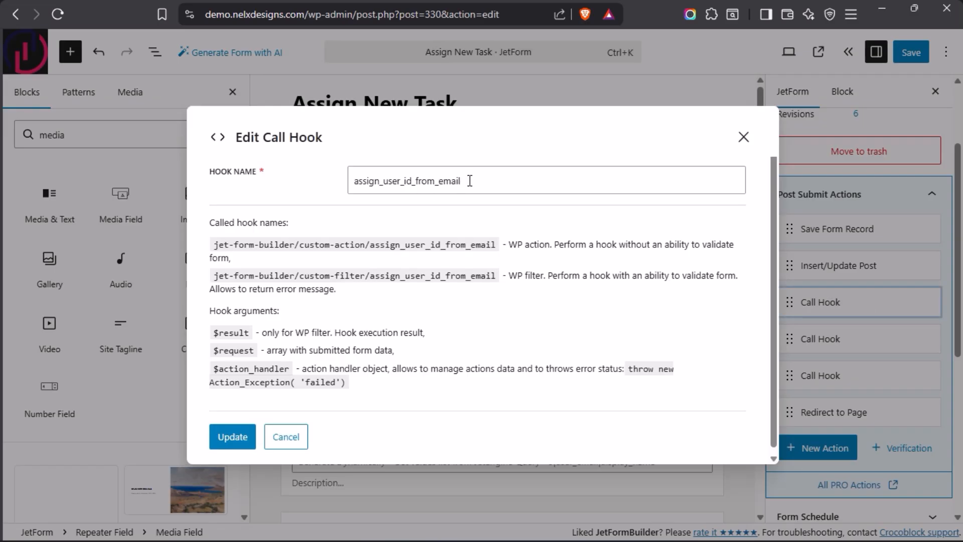
pyautogui.moveTo(475, 182); pyautogui.dragTo(343, 182)
pyautogui.click(506, 139)
pyautogui.click(743, 139)
pyautogui.moveTo(551, 327)
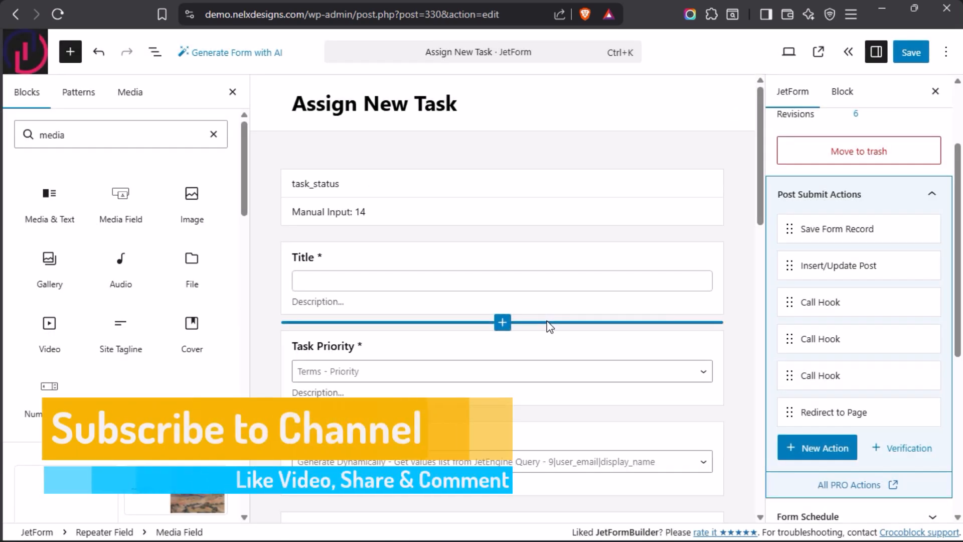
pyautogui.scroll(-3, 595, 305)
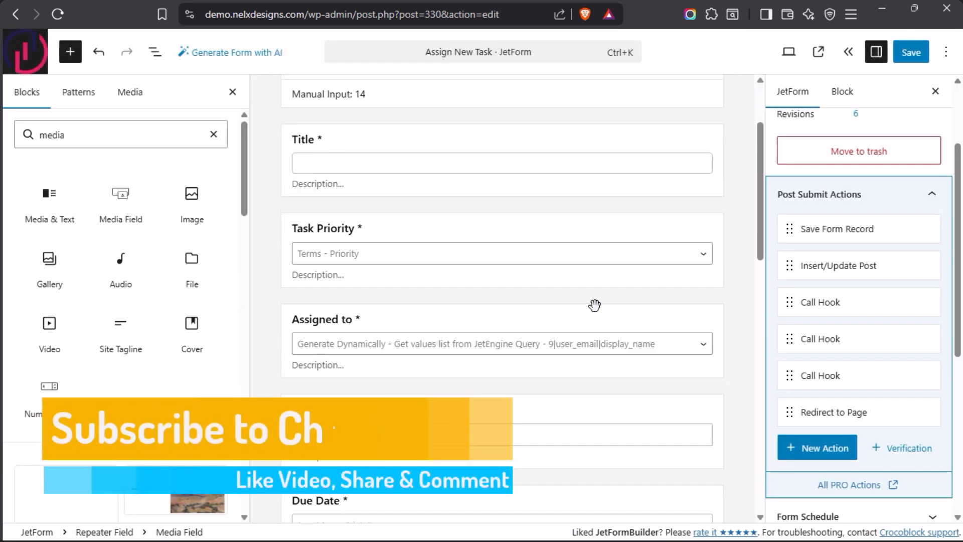
# - Check the hook name of the second Call Hook action and close its settings
pyautogui.scroll(3, 594, 306)
pyautogui.click(862, 340)
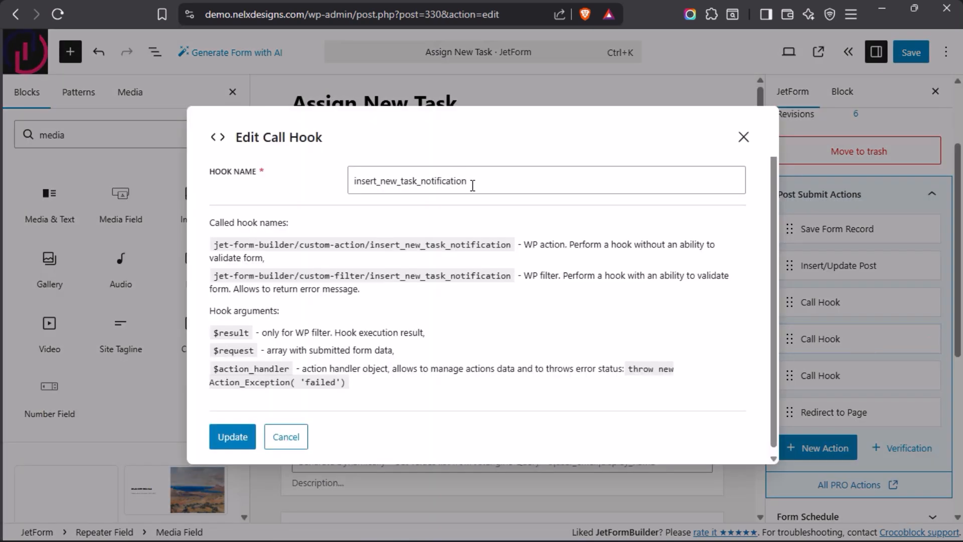
pyautogui.moveTo(386, 187); pyautogui.dragTo(351, 184)
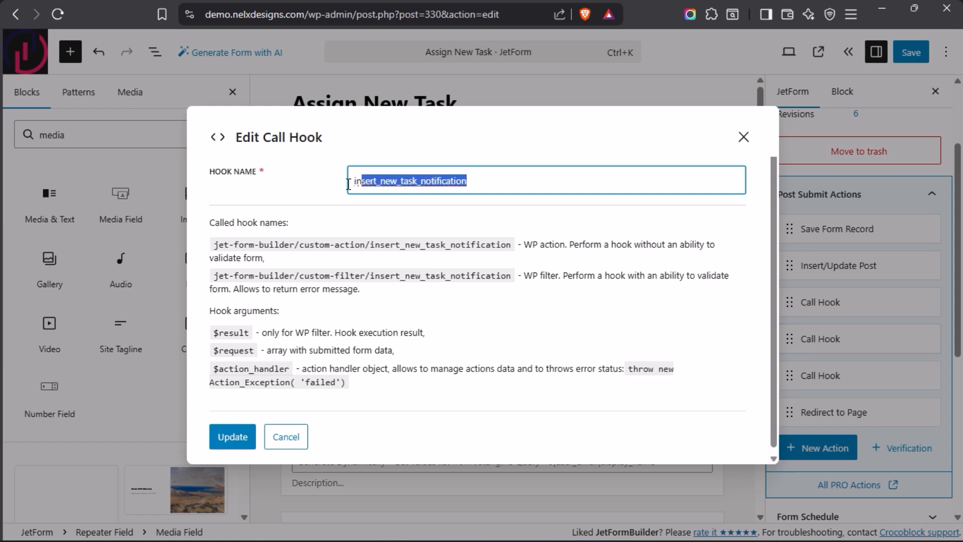
pyautogui.click(737, 142)
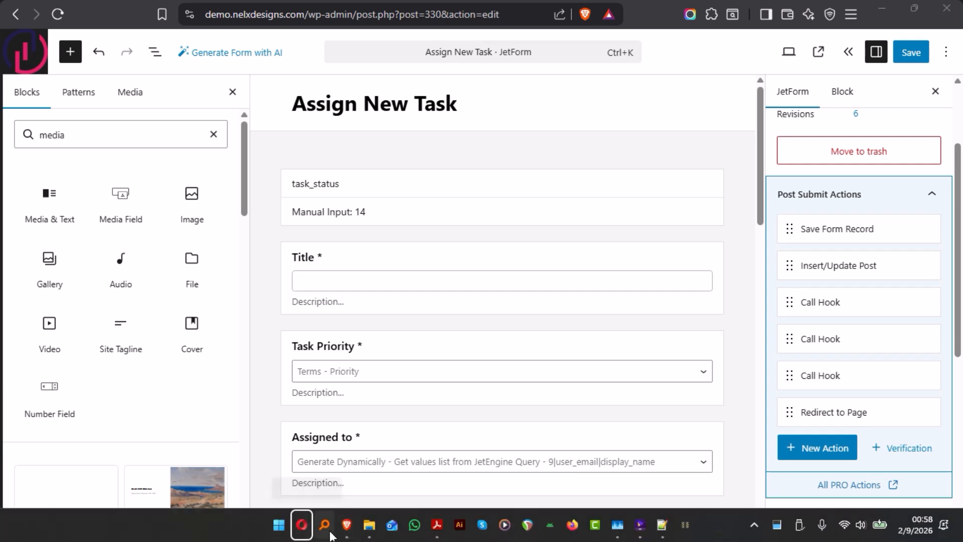
# - Switch to the Account page, close the task form popup and view the Today and Yesterday notifications
pyautogui.moveTo(7, 266)
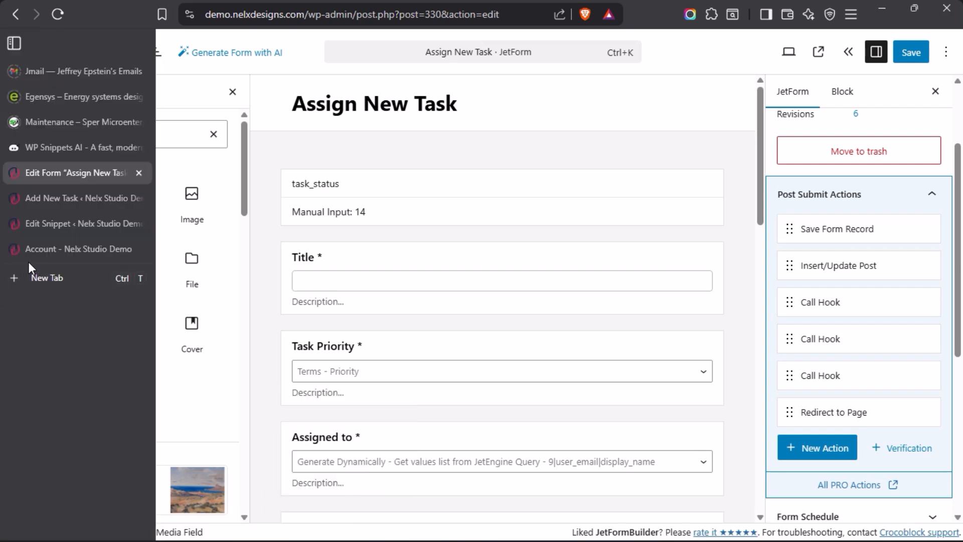
pyautogui.click(41, 249)
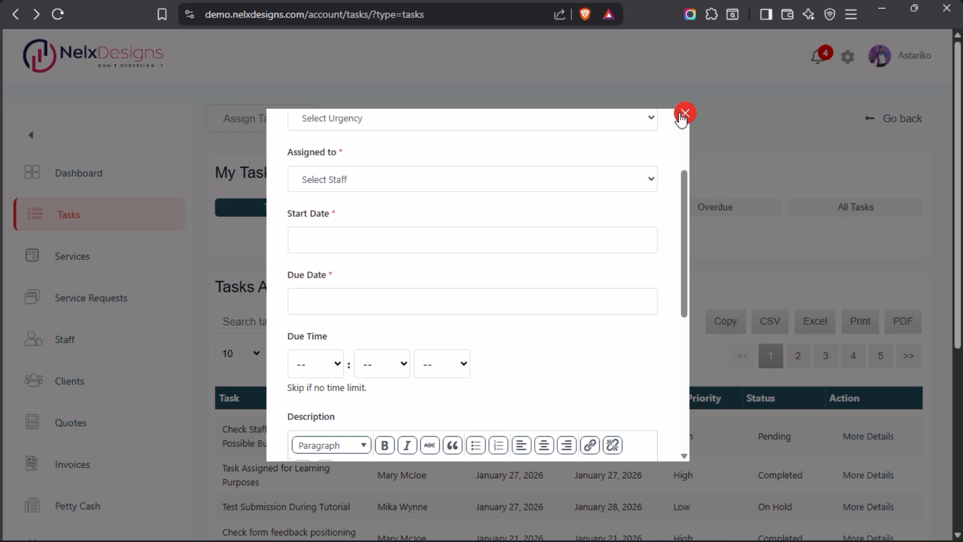
pyautogui.click(686, 113)
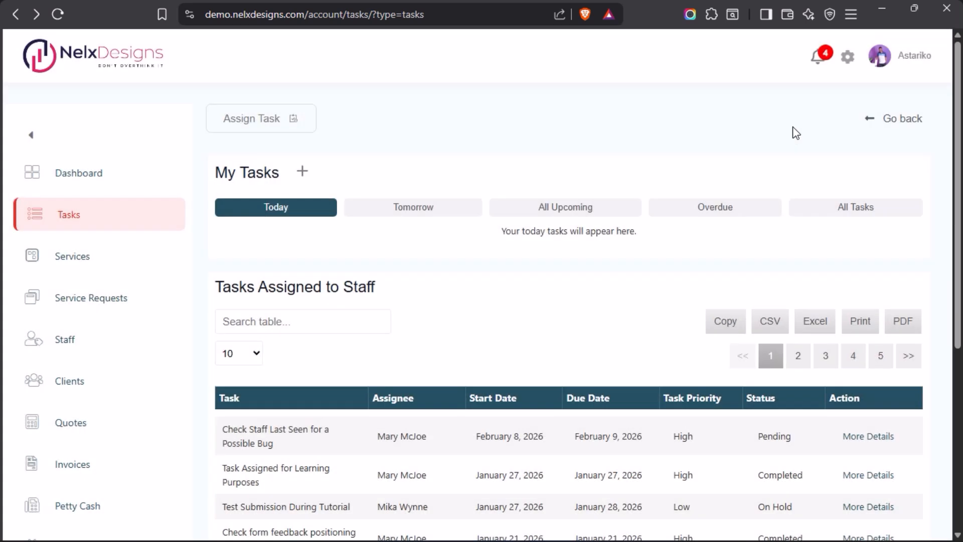
pyautogui.click(816, 61)
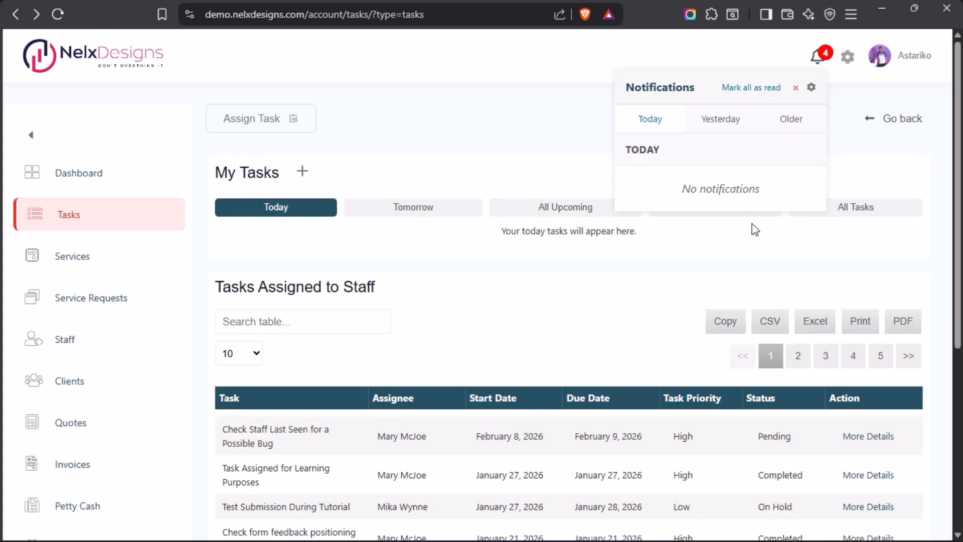
pyautogui.click(742, 123)
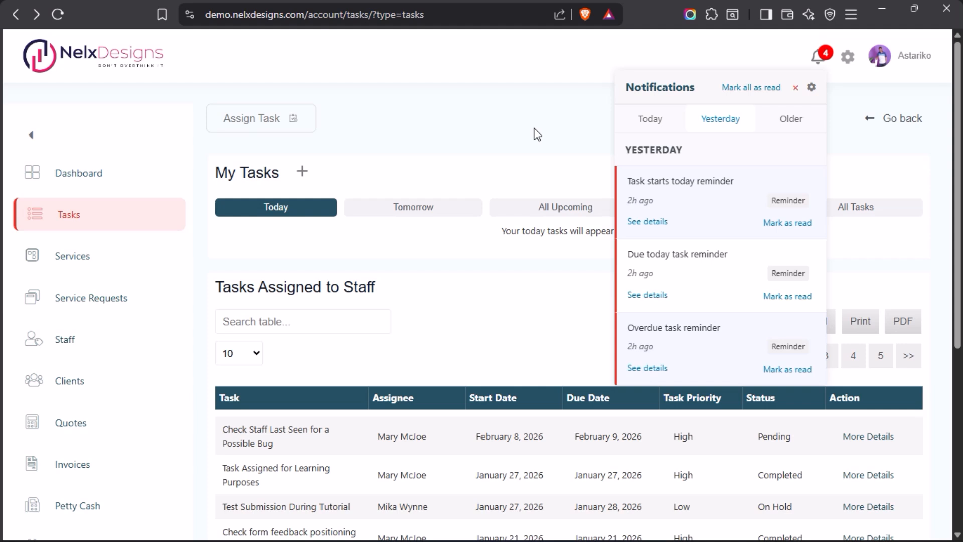
pyautogui.click(534, 134)
# - Return to the Assign New Task form editor, check the third Call Hook's hook name and cancel its settings
pyautogui.moveTo(5, 226)
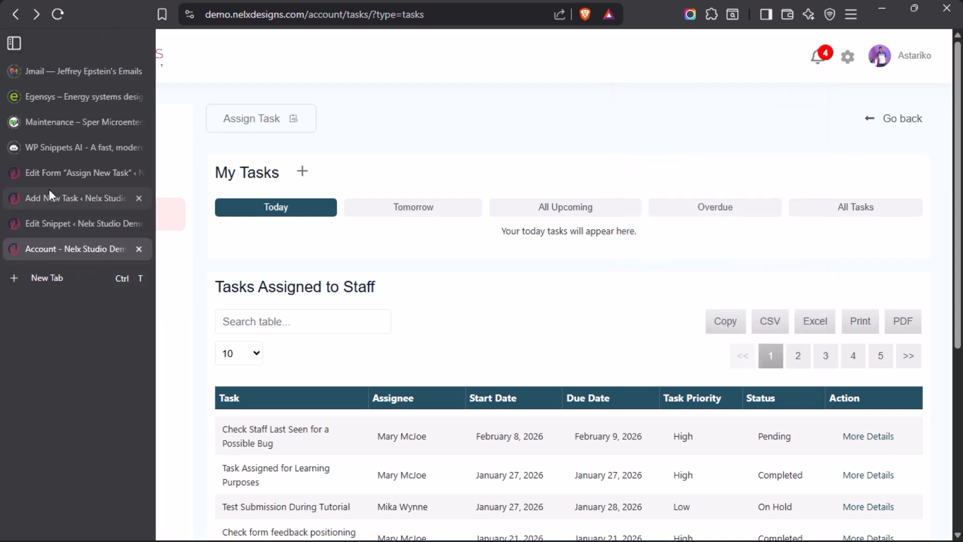
pyautogui.click(61, 168)
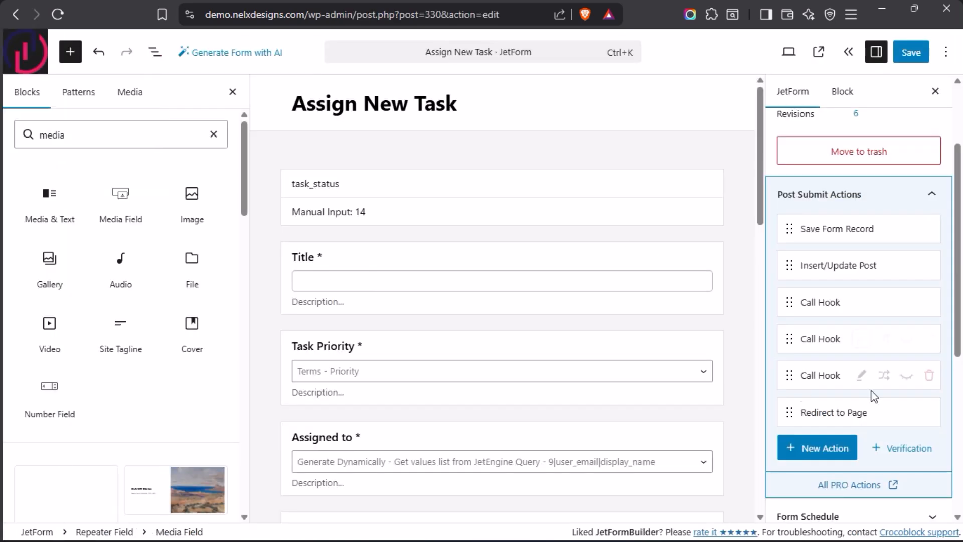
pyautogui.click(863, 376)
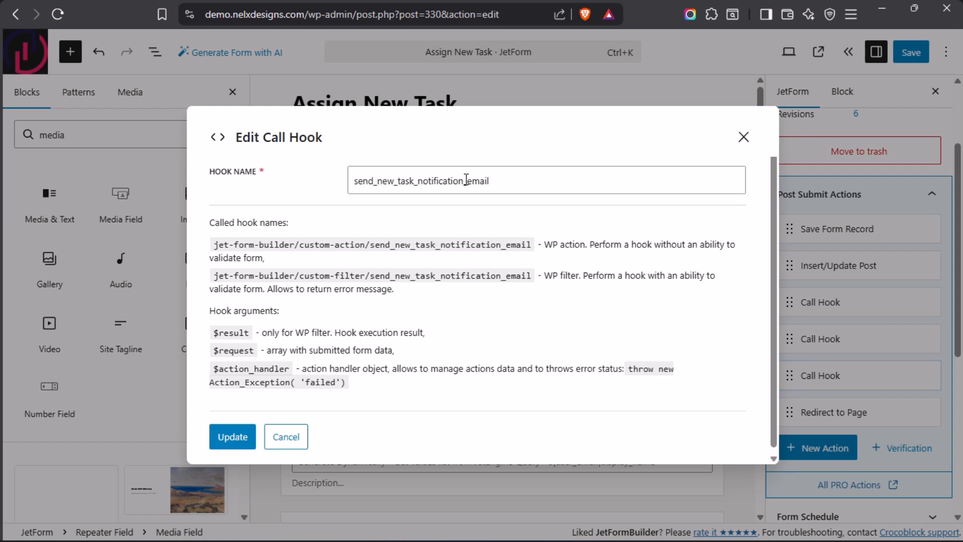
pyautogui.click(286, 437)
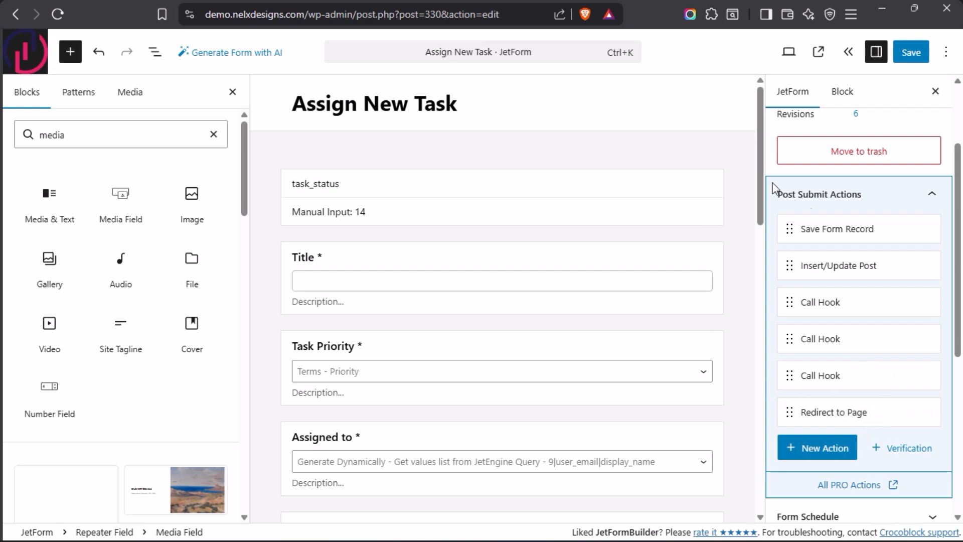
# - Review the Redirect to Page action's redirect options, keep Current Page selected and close the settings without updating
pyautogui.click(862, 413)
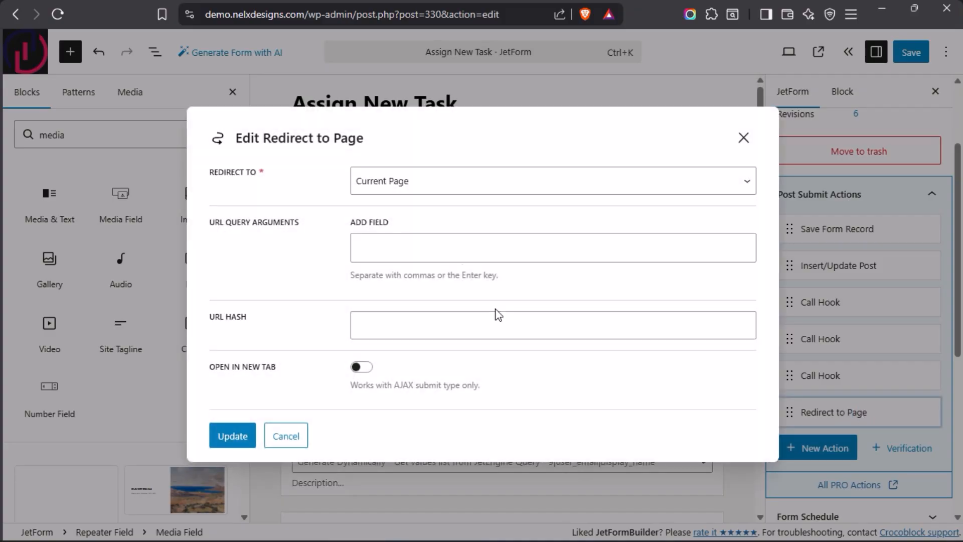
pyautogui.click(463, 188)
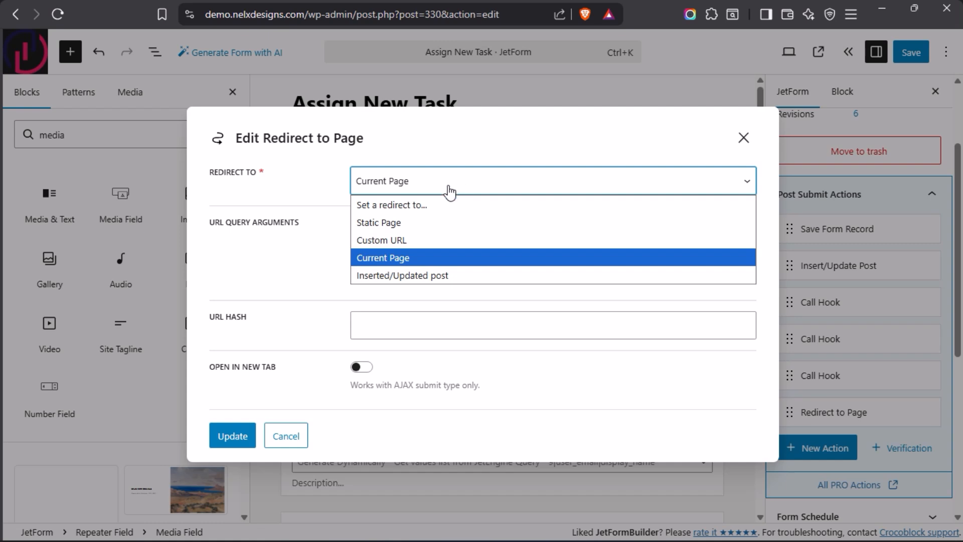
pyautogui.click(392, 259)
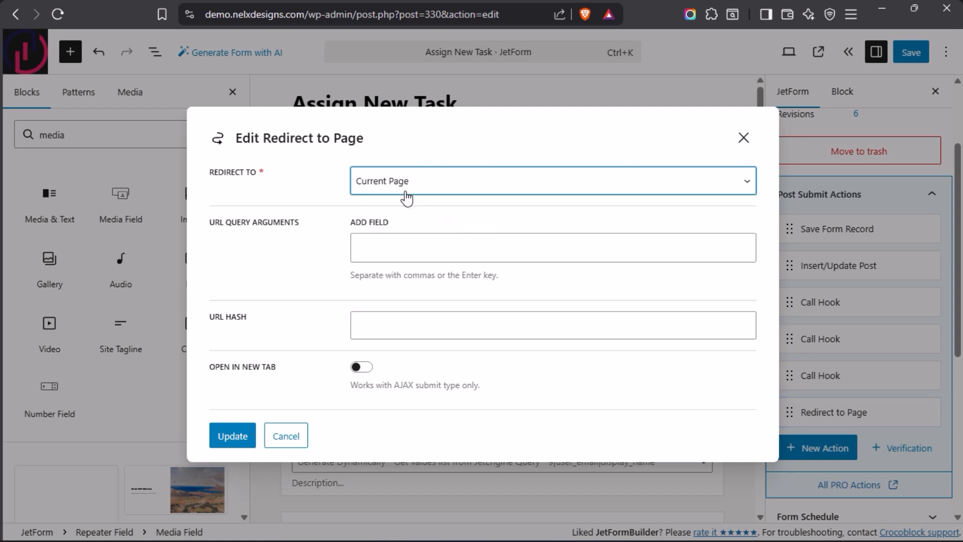
pyautogui.click(744, 138)
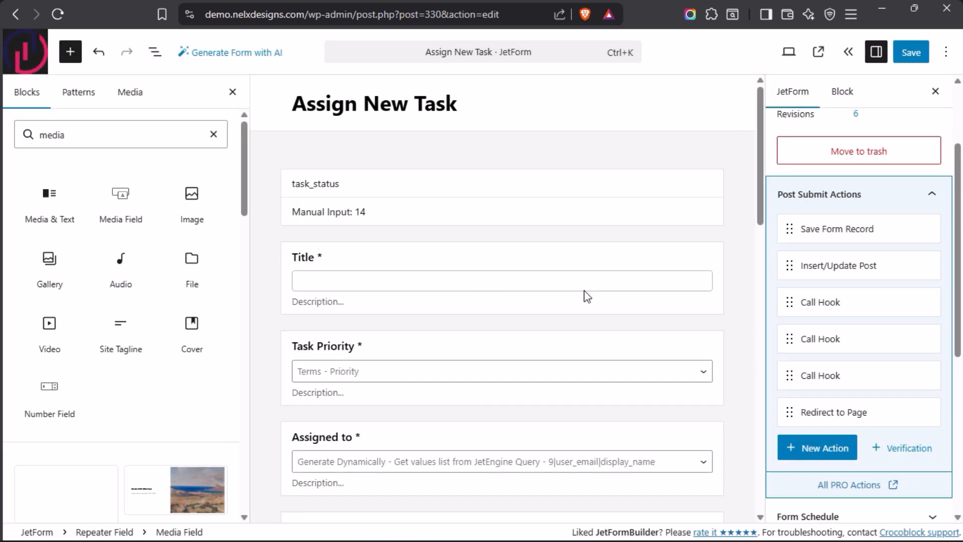
# - Open the Assign Task form on the Account page, review its fields from Title to Task Attachment, and close it
pyautogui.moveTo(853, 410)
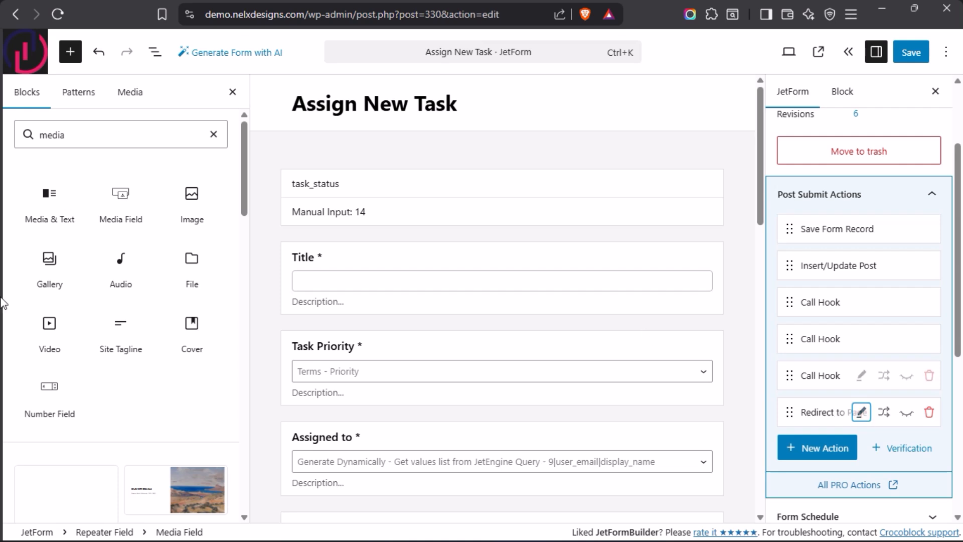
pyautogui.moveTo(1, 315)
pyautogui.click(55, 248)
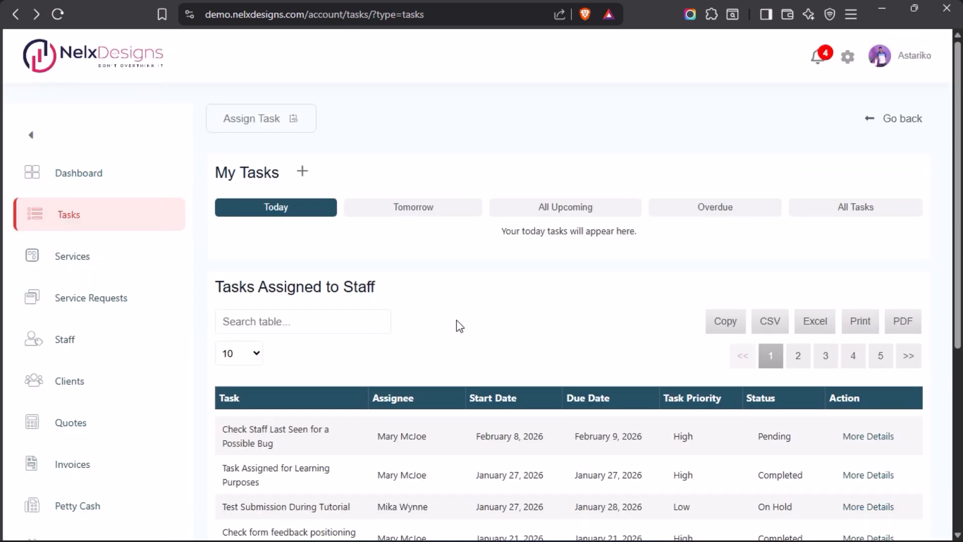
pyautogui.click(263, 125)
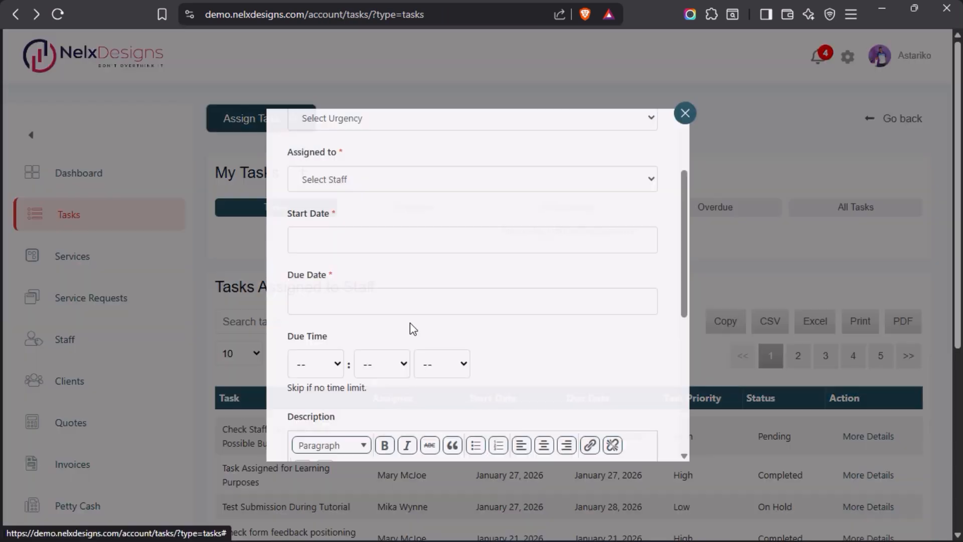
pyautogui.scroll(-5, 587, 275)
pyautogui.scroll(-3, 504, 346)
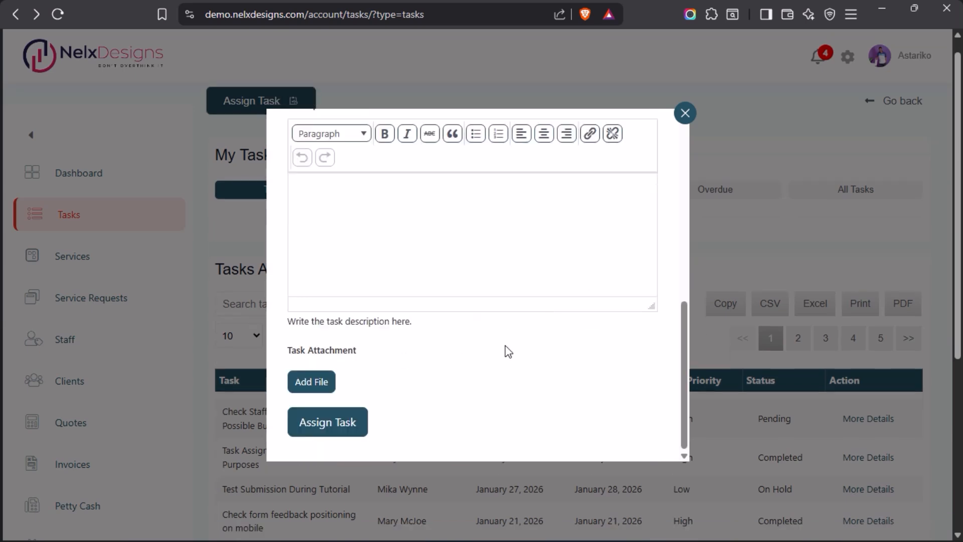
pyautogui.scroll(6, 506, 339)
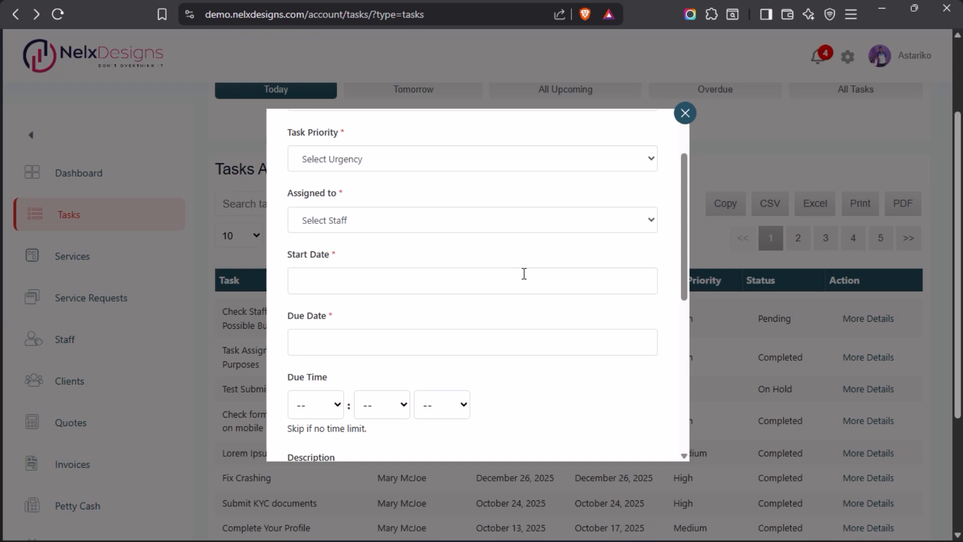
pyautogui.scroll(-4, 524, 273)
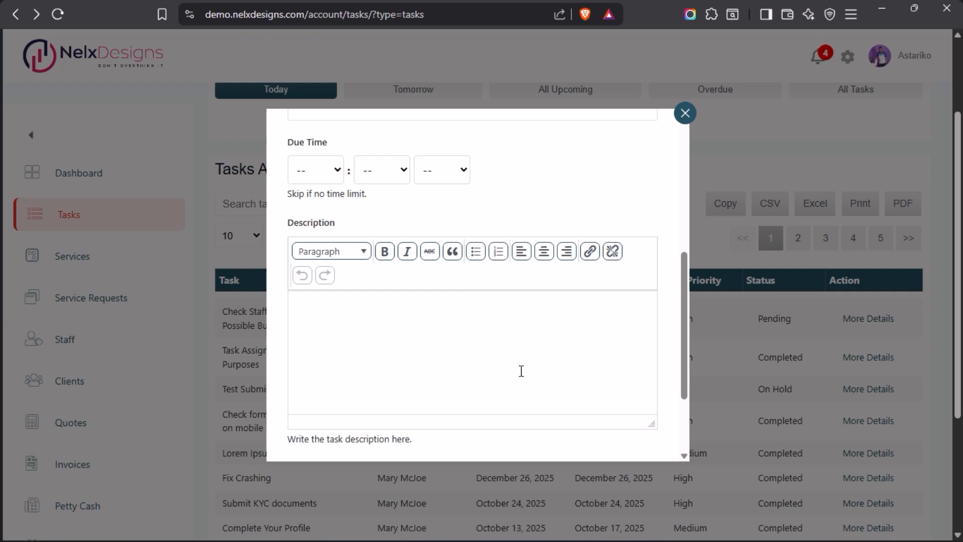
pyautogui.scroll(-3, 521, 371)
pyautogui.scroll(6, 516, 387)
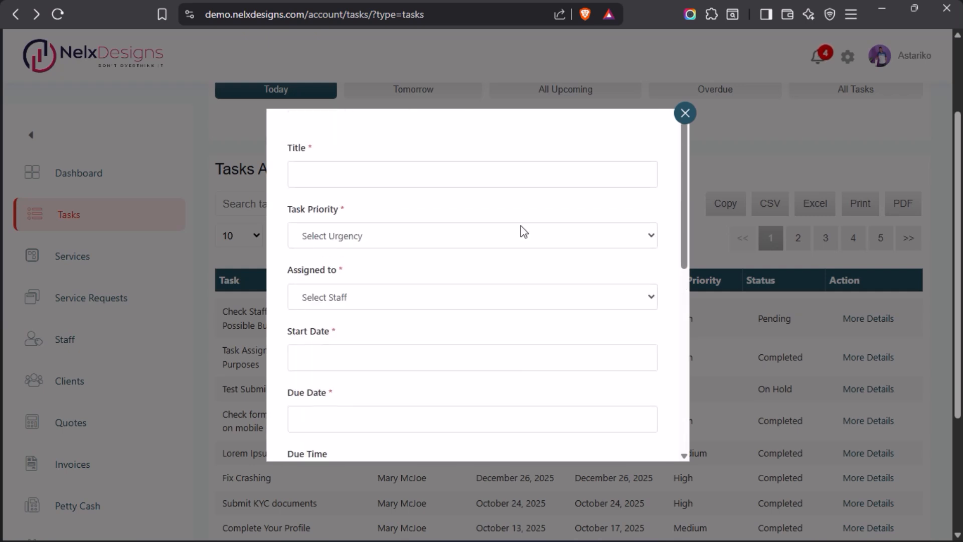
pyautogui.click(686, 115)
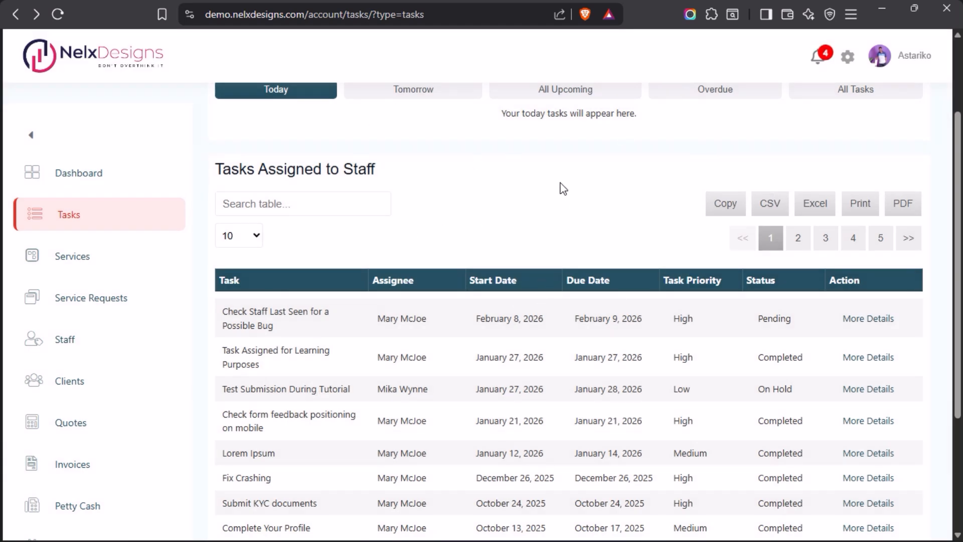
# - Look over the Tasks Assigned to Staff table on the Tasks page
pyautogui.scroll(2, 500, 223)
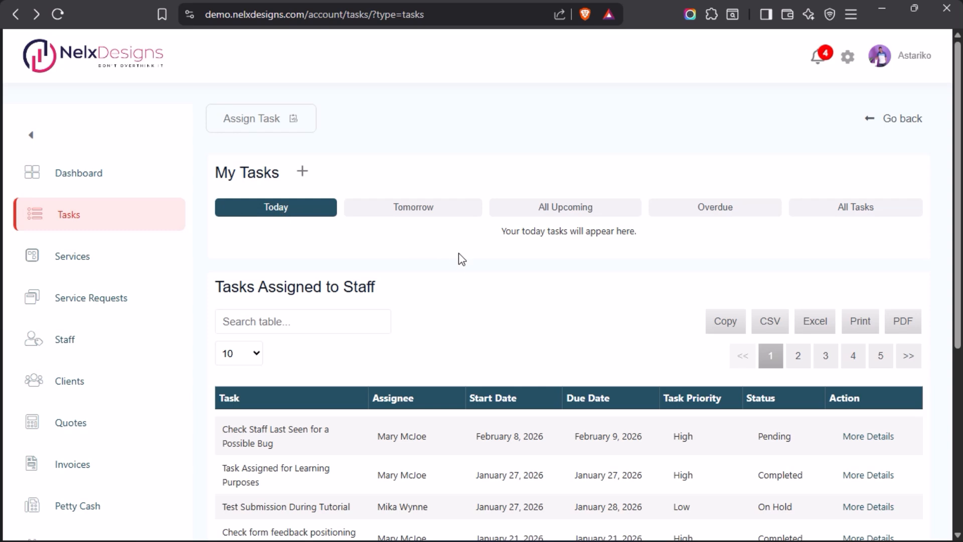
pyautogui.scroll(-2, 458, 256)
pyautogui.scroll(2, 619, 204)
pyautogui.scroll(-2, 611, 260)
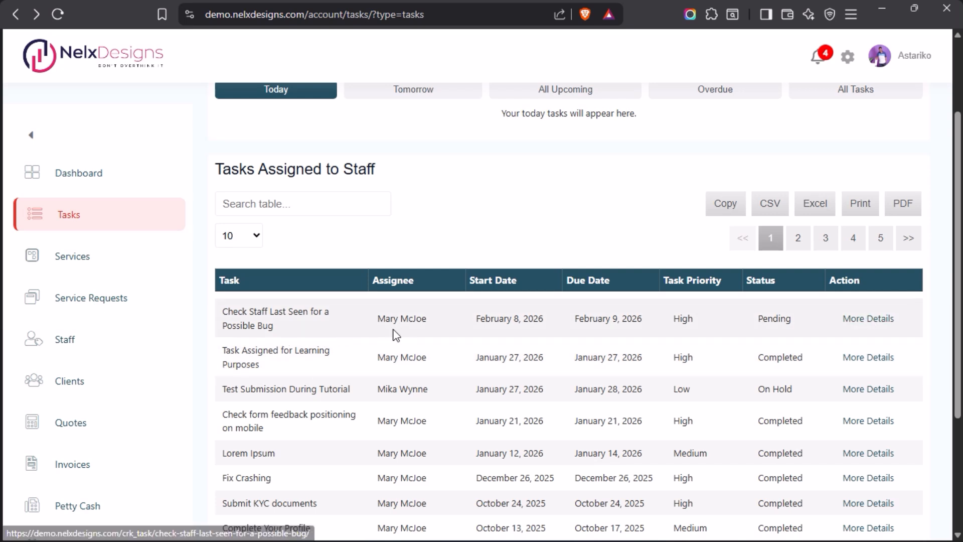
# - Return to the Assign New Task form editor, recheck the first Call Hook's hook name and close its settings
pyautogui.moveTo(1, 330)
pyautogui.click(55, 173)
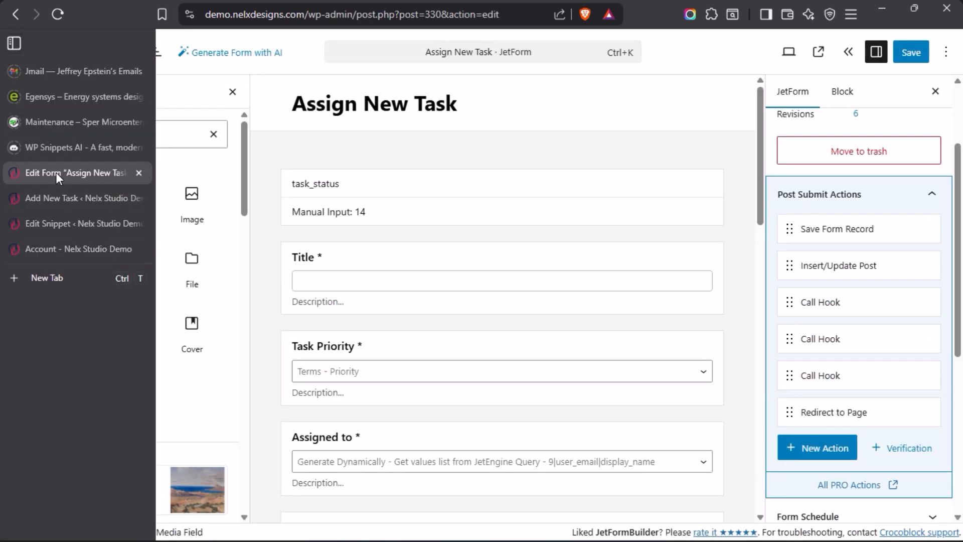
pyautogui.moveTo(825, 423)
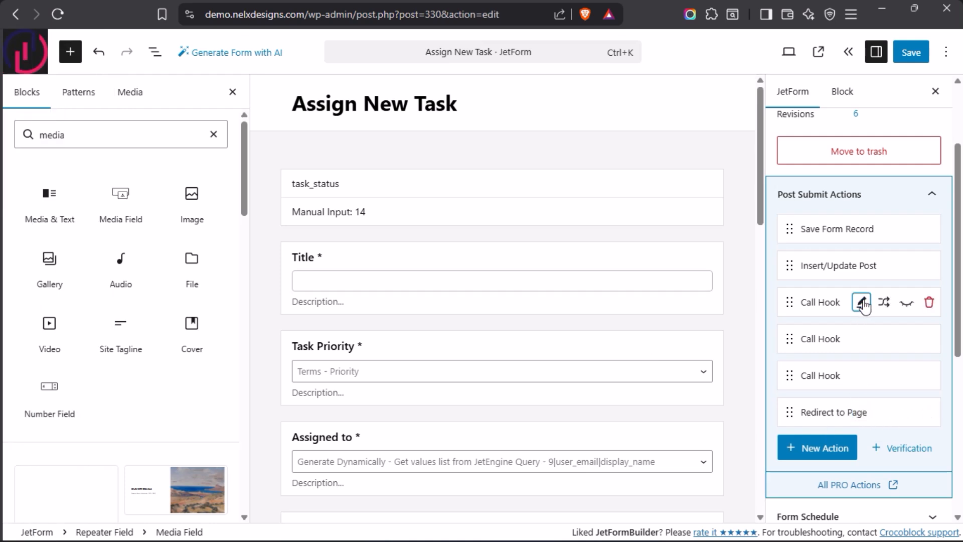
pyautogui.click(861, 302)
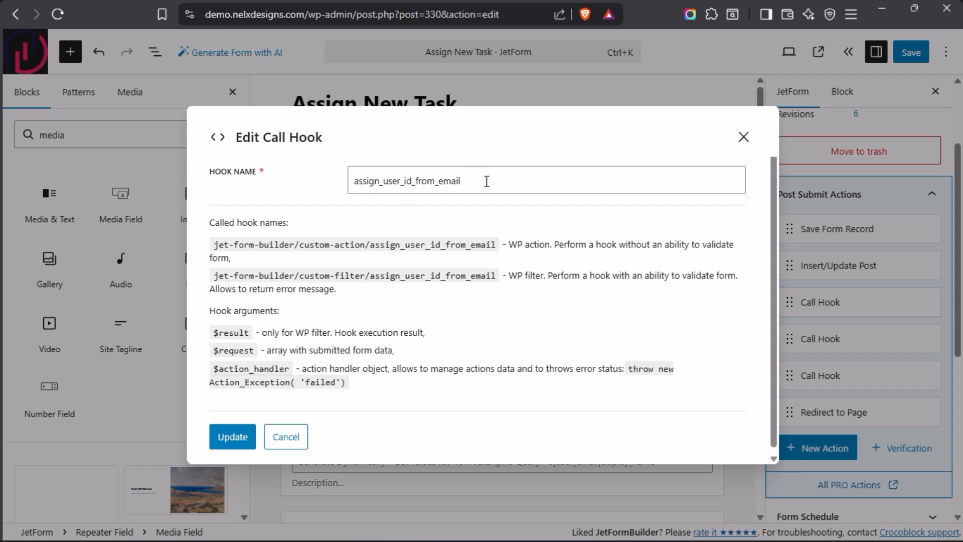
pyautogui.click(743, 137)
# - Switch to the Add New Task page and examine the Assignee User ID field in its Settings
pyautogui.moveTo(3, 219)
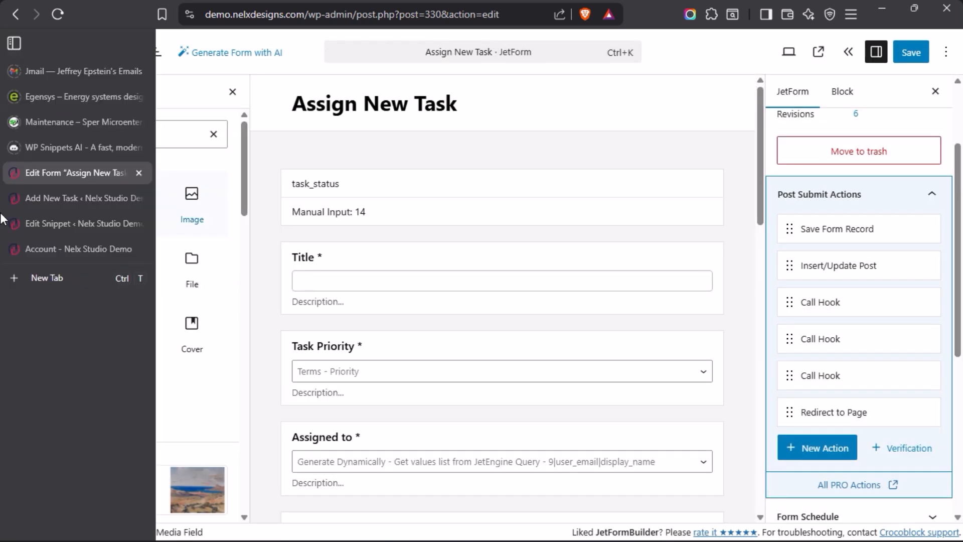
pyautogui.click(53, 202)
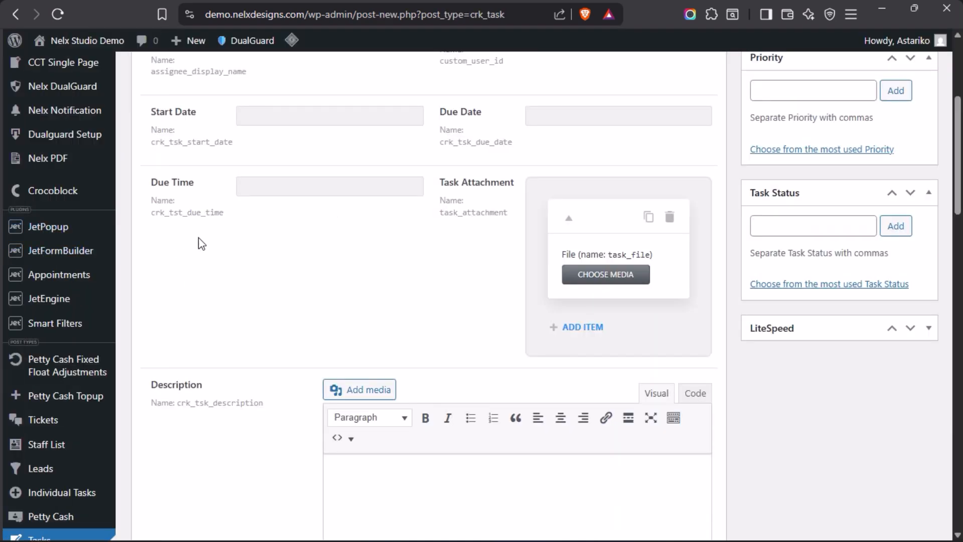
pyautogui.scroll(5, 191, 243)
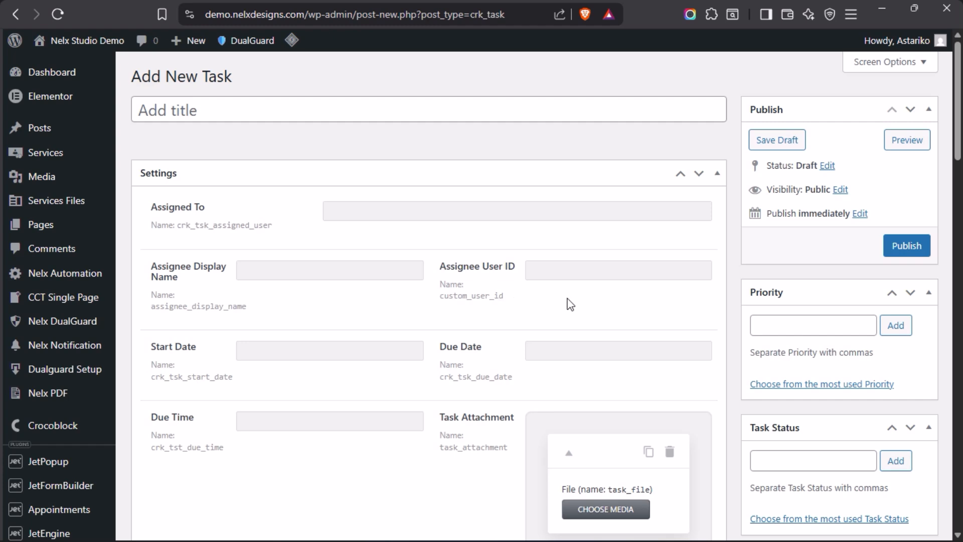
pyautogui.click(551, 269)
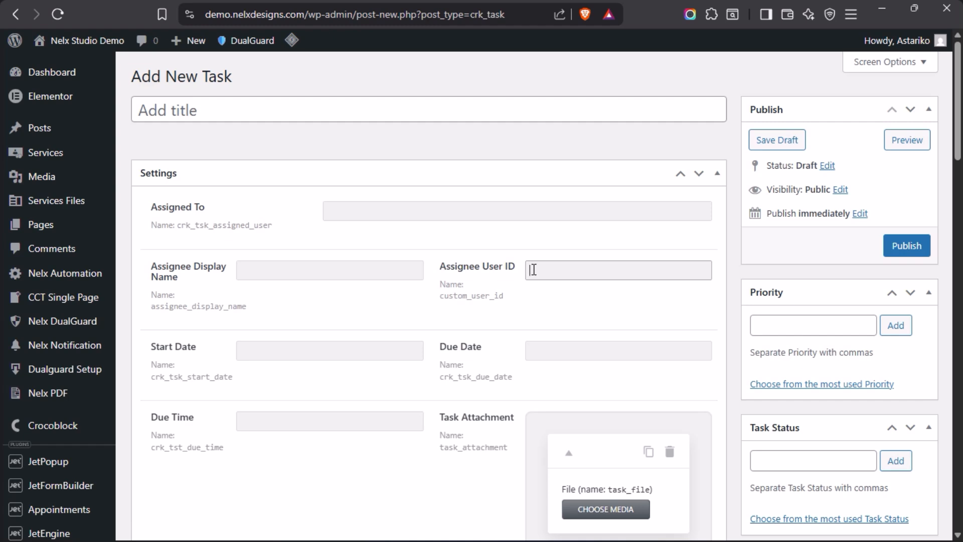
# - Go back to the Assign New Task form editor and view the Assigned to field
pyautogui.moveTo(3, 278)
pyautogui.click(55, 173)
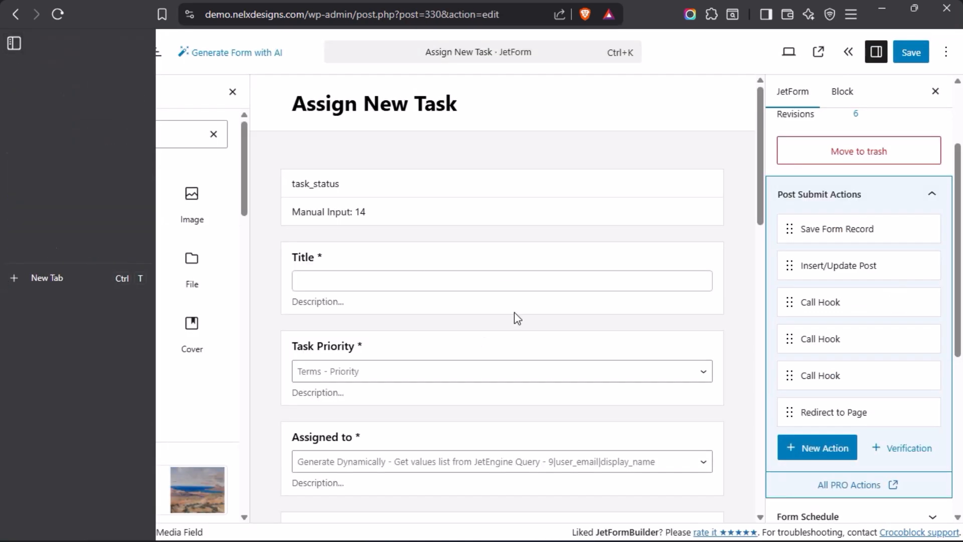
pyautogui.scroll(-2, 520, 308)
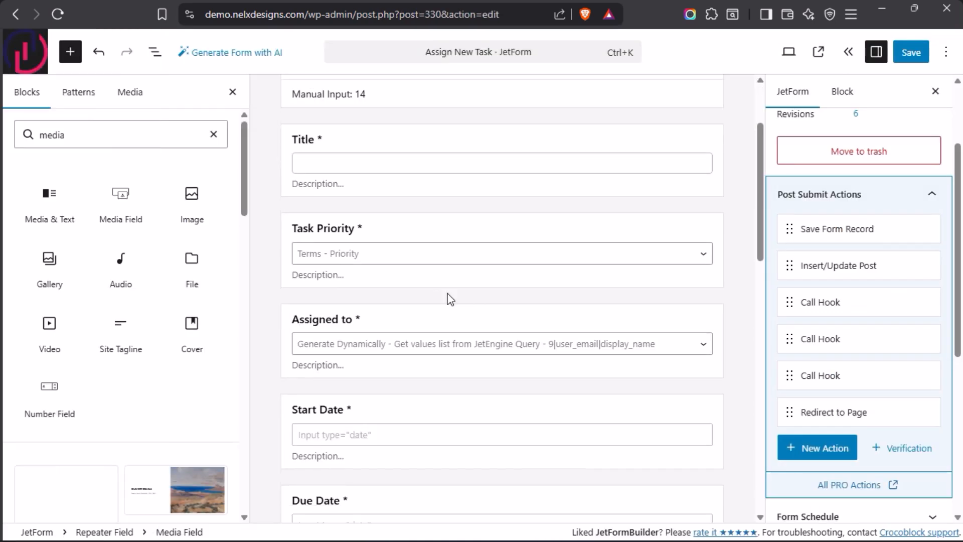
# - Select the Assigned to field and examine its dynamic option source, calculated value setting and block settings
pyautogui.click(417, 324)
pyautogui.scroll(-4, 409, 323)
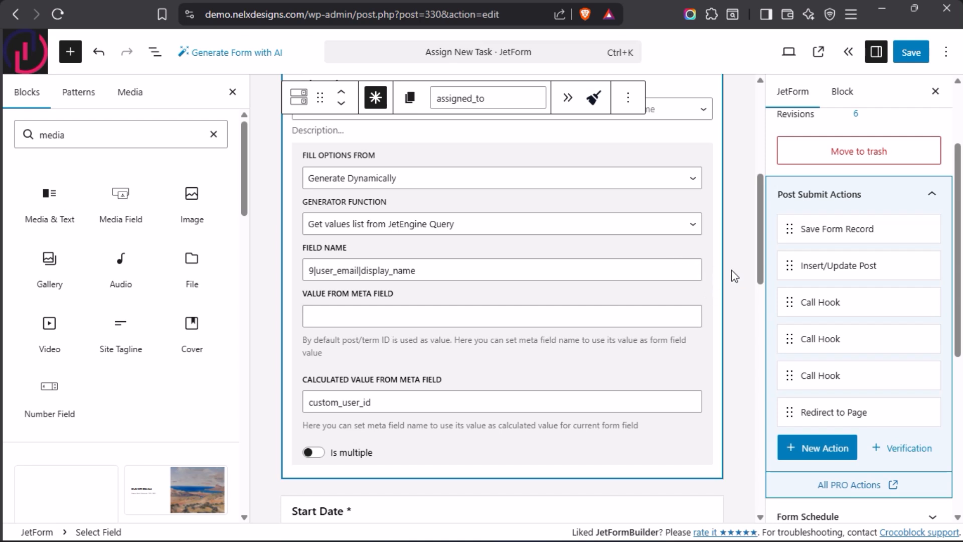
pyautogui.scroll(3, 728, 284)
pyautogui.scroll(-3, 727, 284)
pyautogui.click(842, 93)
pyautogui.scroll(-5, 862, 308)
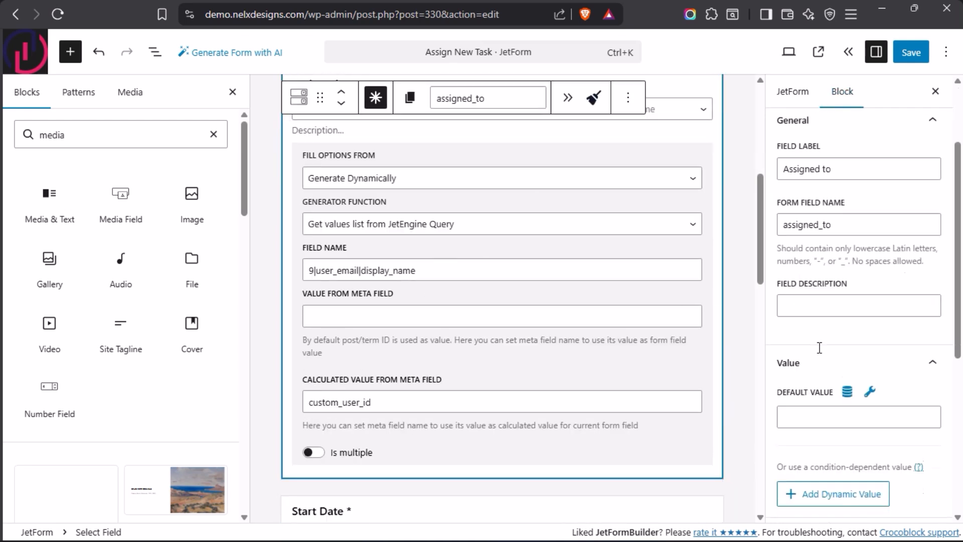
pyautogui.scroll(-4, 819, 347)
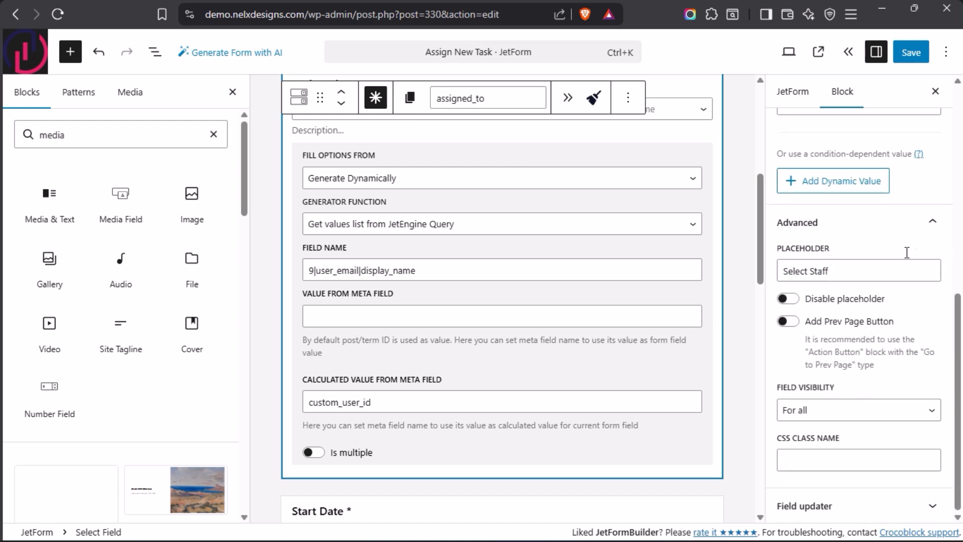
# - Collapse the Assigned to field's Advanced and Value settings, enable its options updater under Field updater, and deselect the field
pyautogui.click(934, 223)
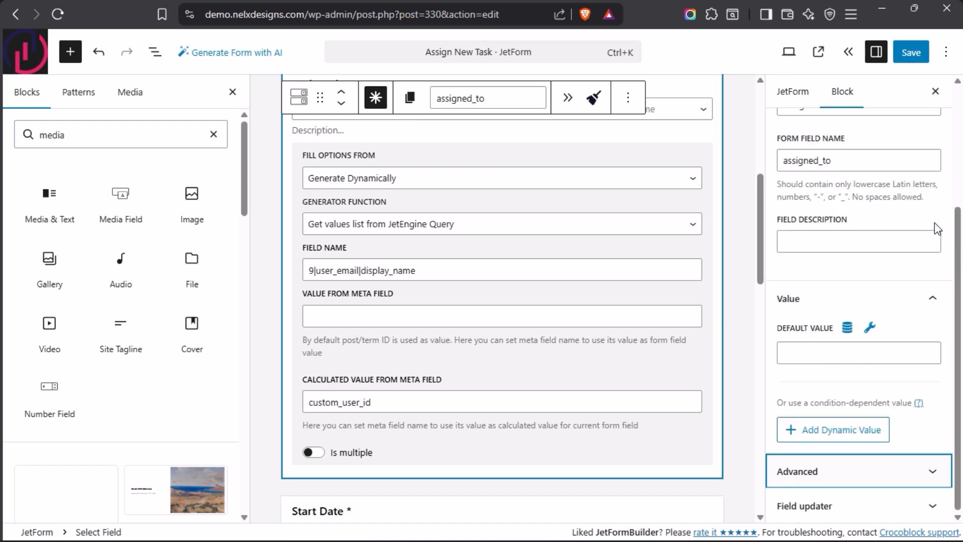
pyautogui.click(931, 300)
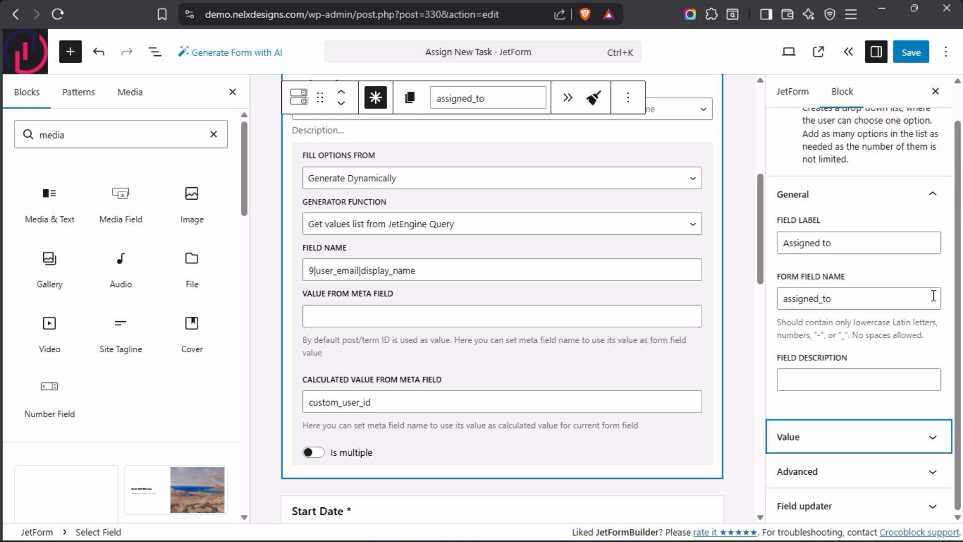
pyautogui.click(932, 510)
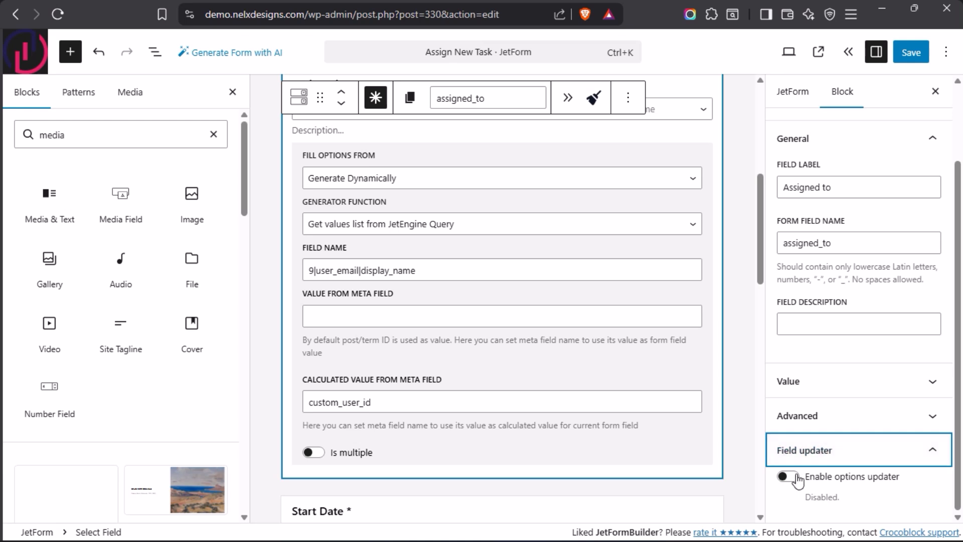
pyautogui.click(786, 477)
pyautogui.scroll(-5, 833, 321)
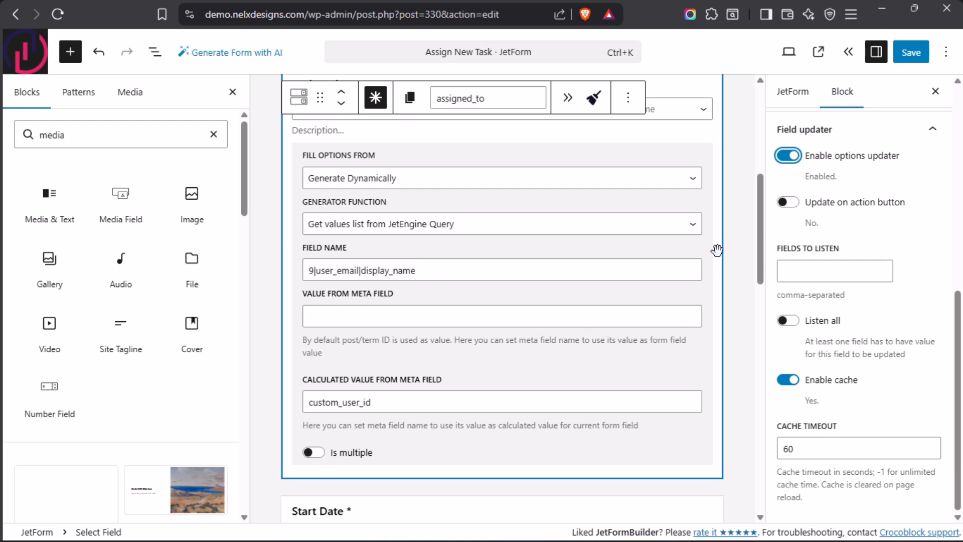
pyautogui.click(414, 494)
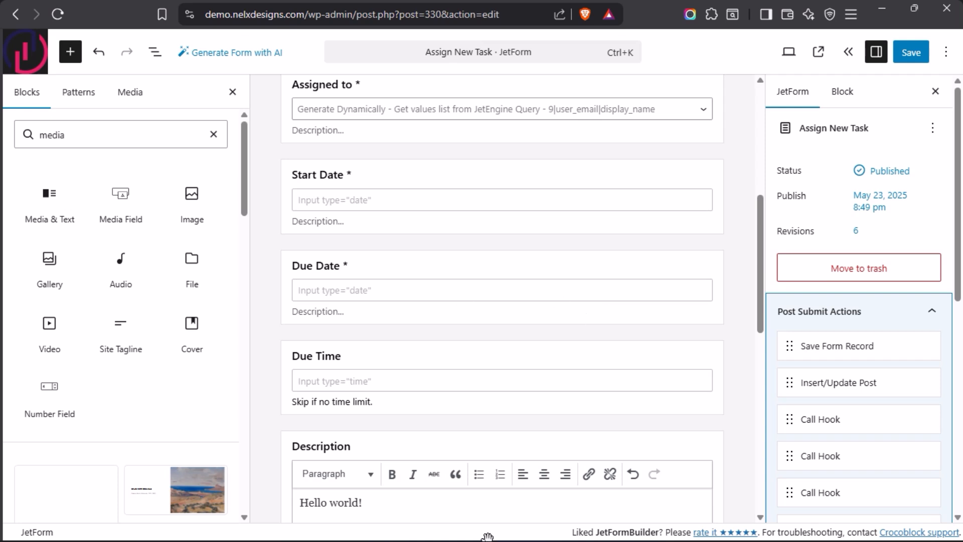
# - Open the first Call Hook's settings, highlight its hook name and close the settings without updating
pyautogui.moveTo(834, 427)
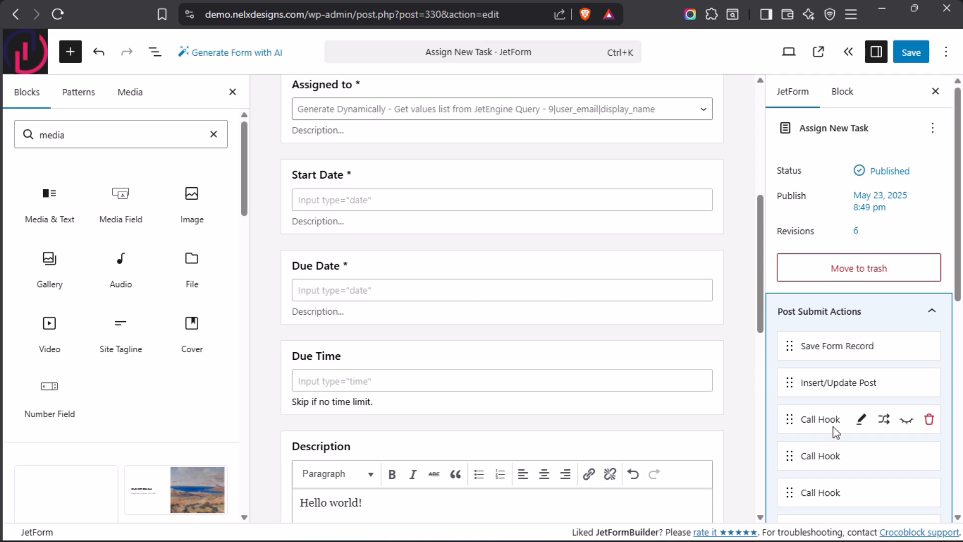
pyautogui.click(862, 420)
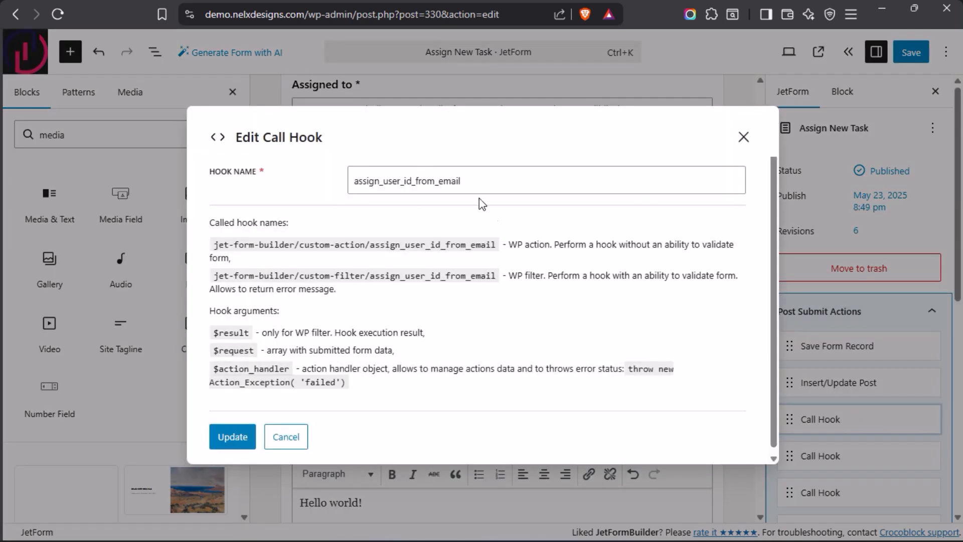
pyautogui.moveTo(484, 182); pyautogui.dragTo(336, 188)
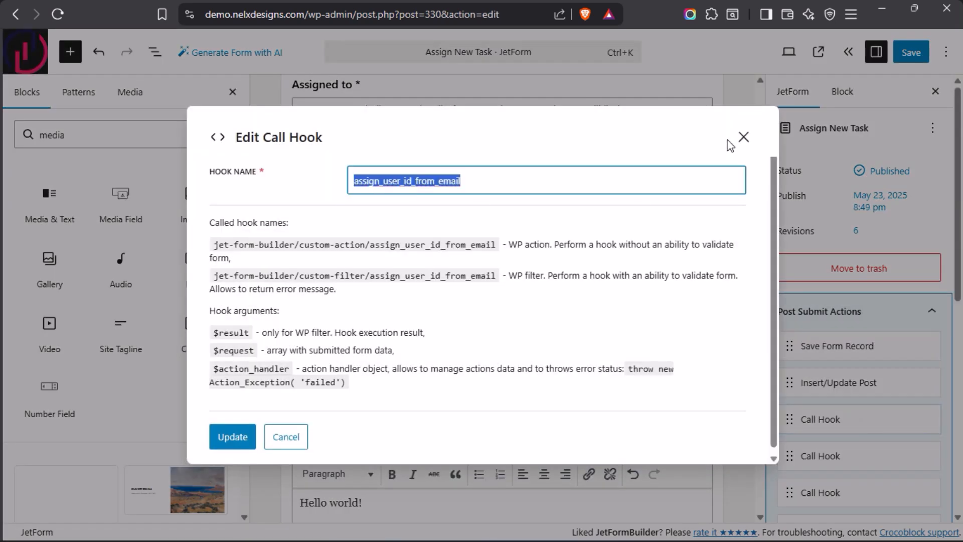
pyautogui.click(744, 138)
# - Select the Assigned to field again, review its query-based option settings and deselect it
pyautogui.scroll(-2, 544, 315)
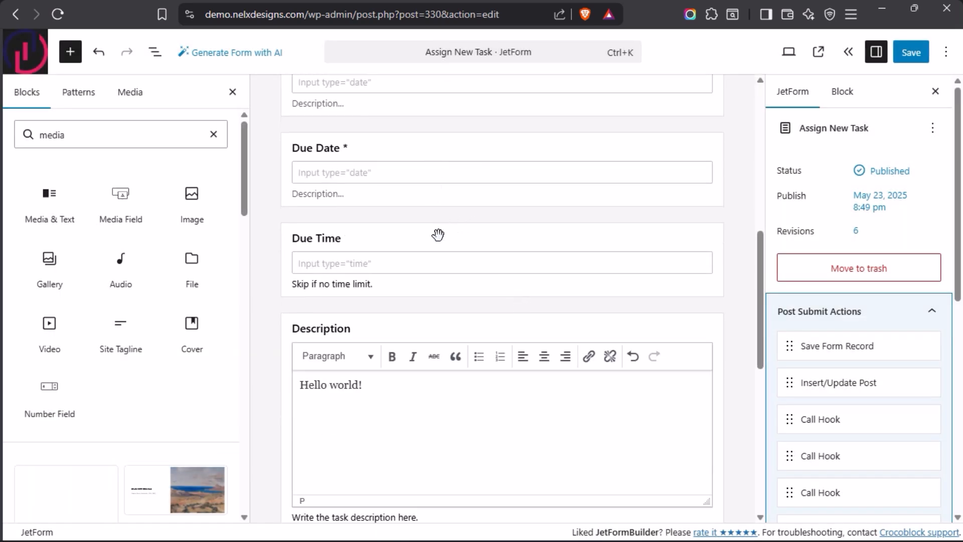
pyautogui.scroll(2, 438, 235)
pyautogui.scroll(2, 444, 266)
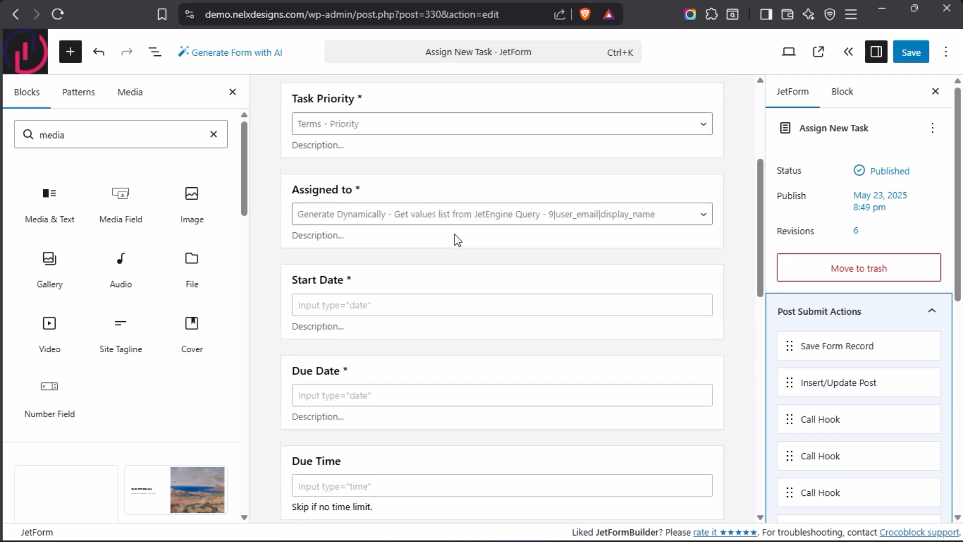
pyautogui.click(450, 205)
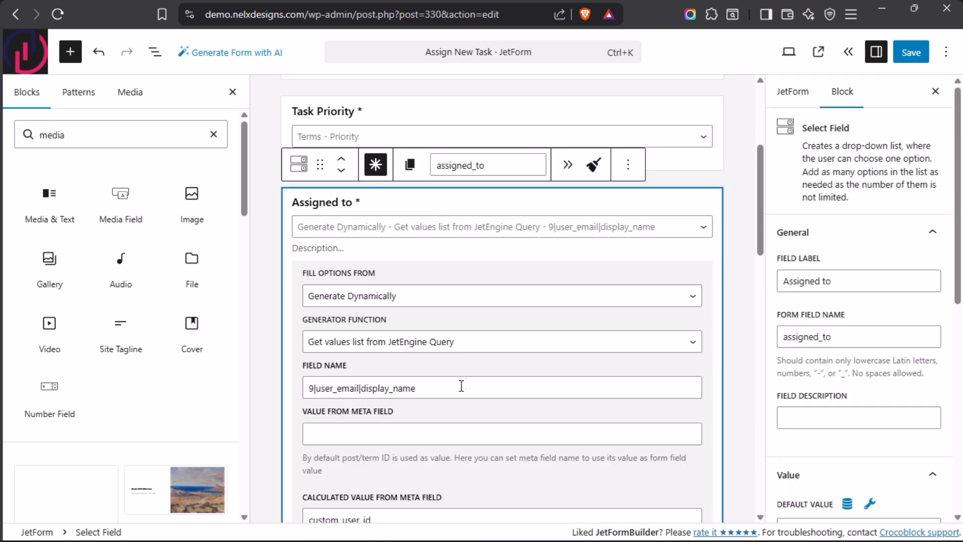
pyautogui.click(736, 190)
# - Switch to the Add New Task page, point out the Assignee User ID field and return to the Assign New Task form editor
pyautogui.moveTo(9, 270)
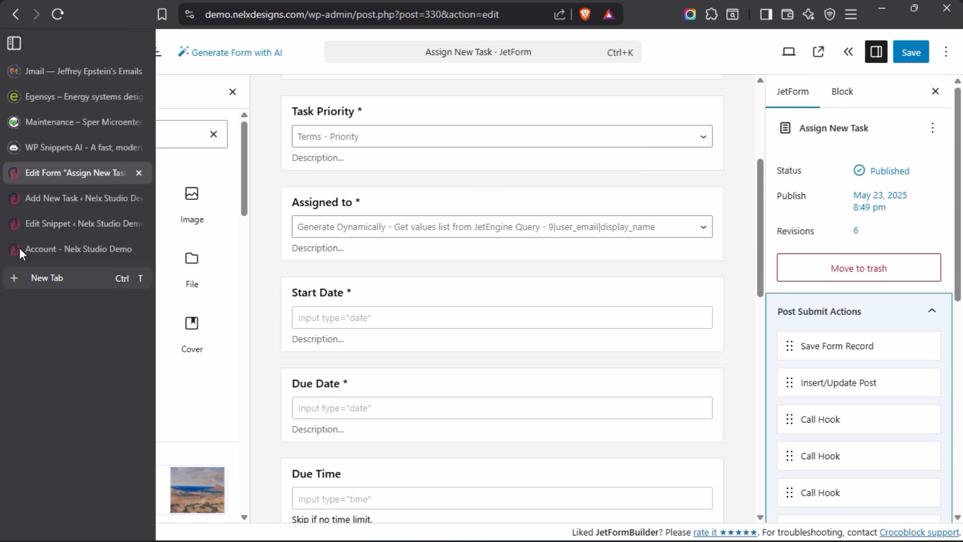
pyautogui.click(53, 200)
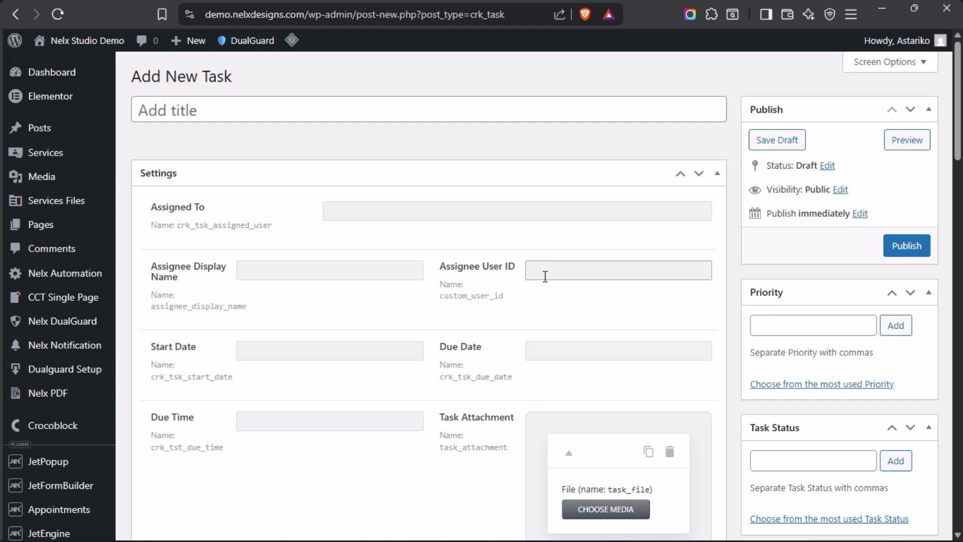
pyautogui.click(545, 276)
pyautogui.moveTo(4, 268)
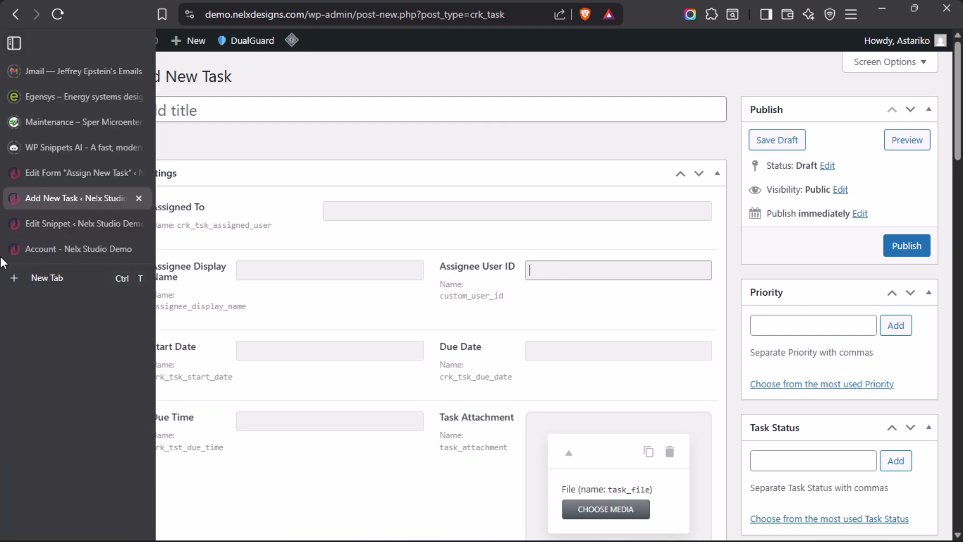
pyautogui.click(58, 171)
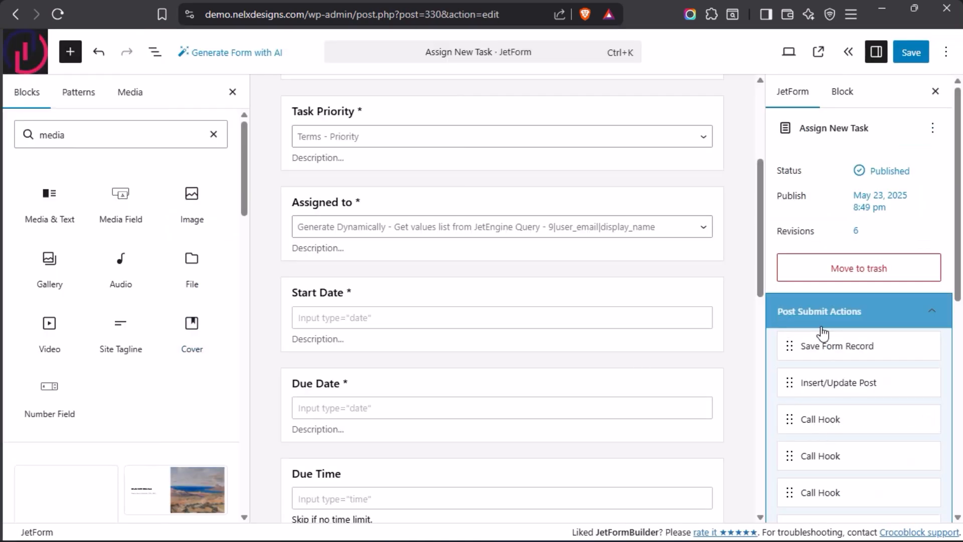
# - Recheck the hook name of the first Call Hook in Post Submit Actions and close its settings
pyautogui.scroll(-3, 822, 333)
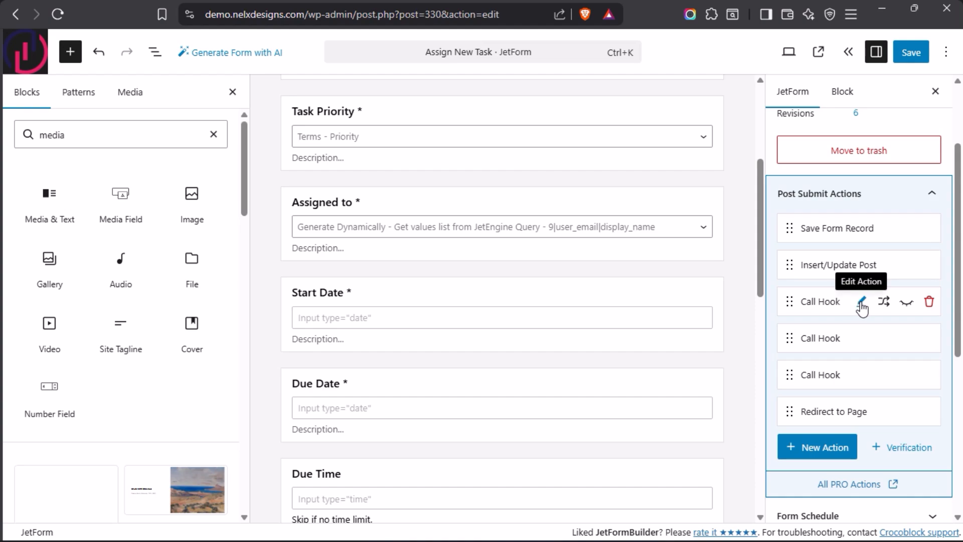
pyautogui.click(862, 303)
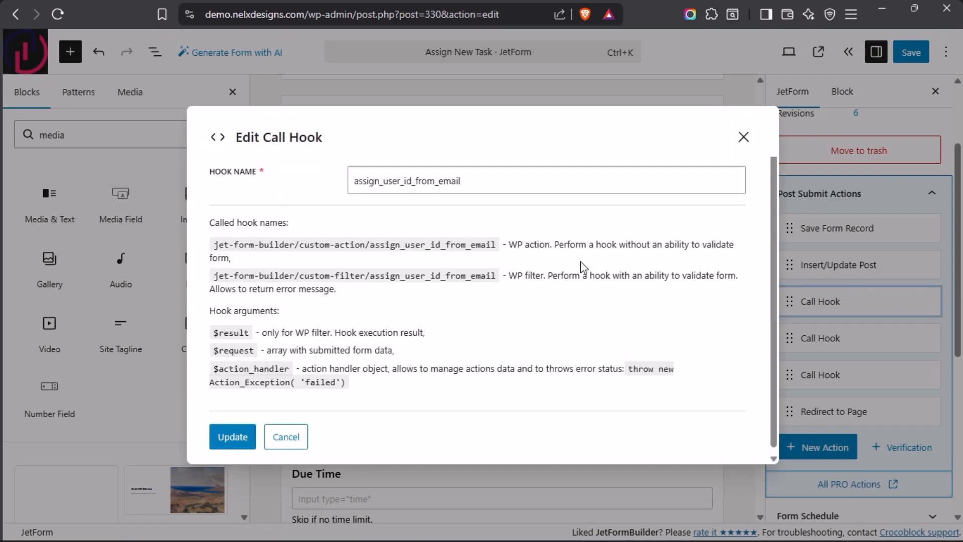
pyautogui.click(743, 137)
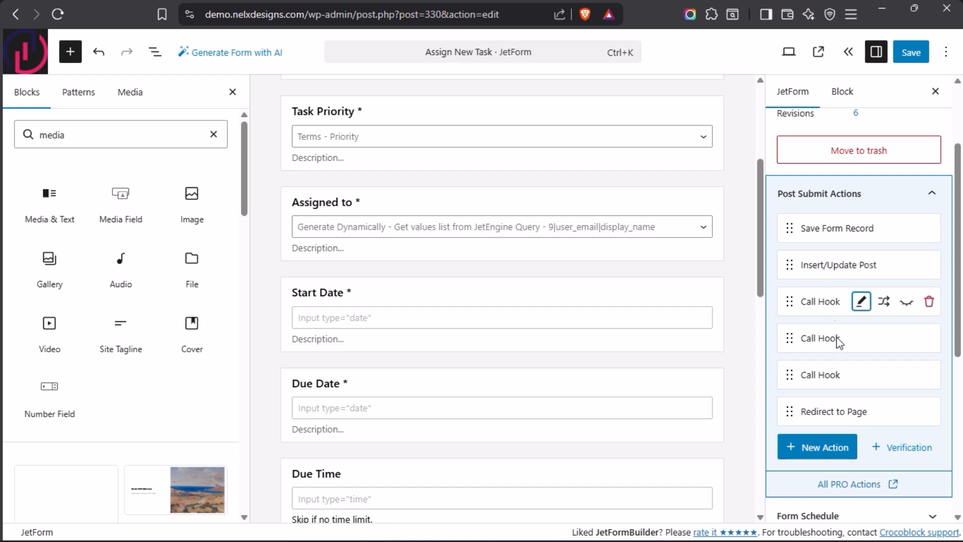
# - View the Assigned To field on the Add New Task page and go back to the form editor
pyautogui.moveTo(3, 246)
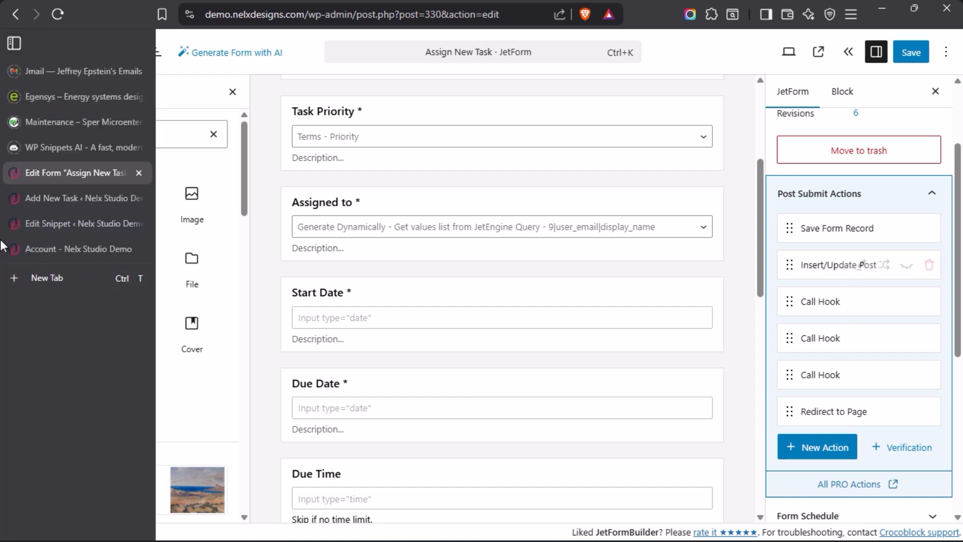
pyautogui.click(61, 198)
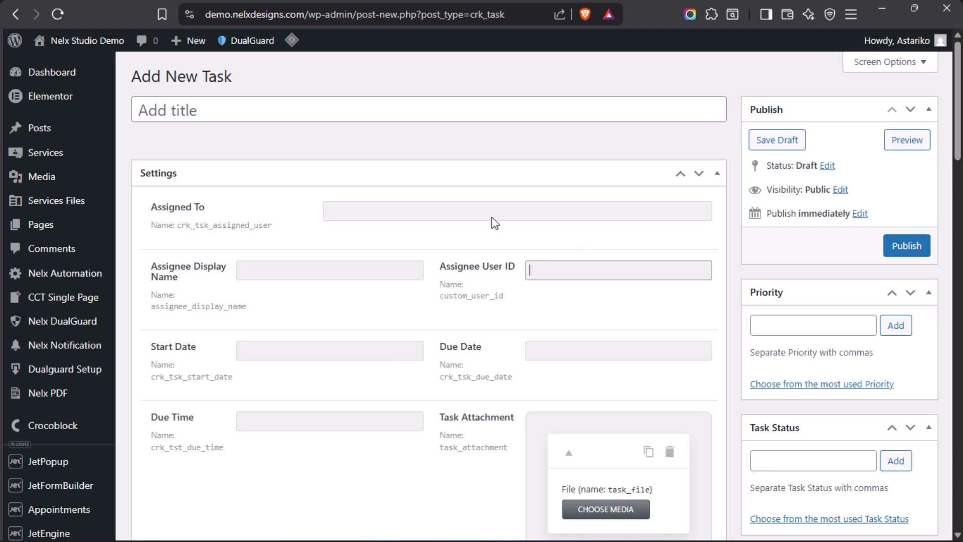
pyautogui.moveTo(2, 246)
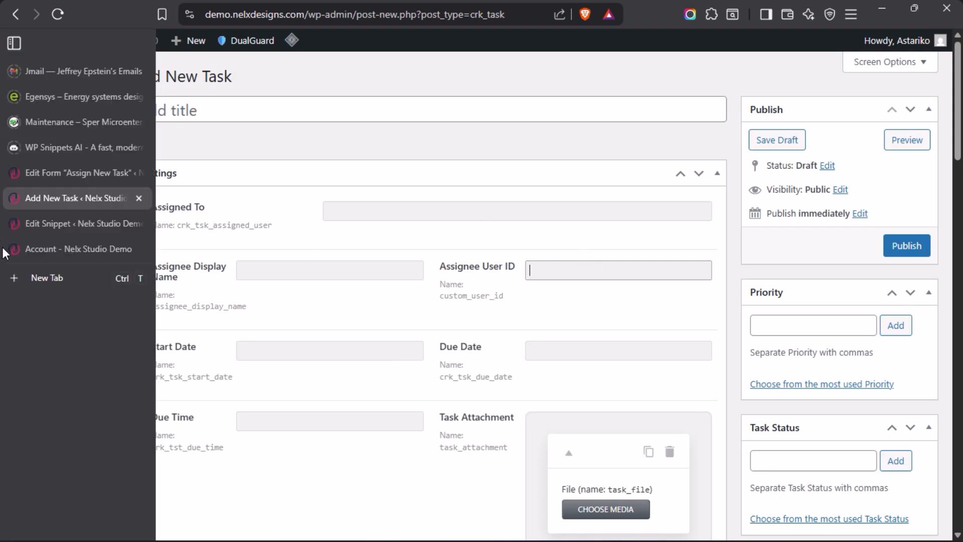
pyautogui.click(44, 173)
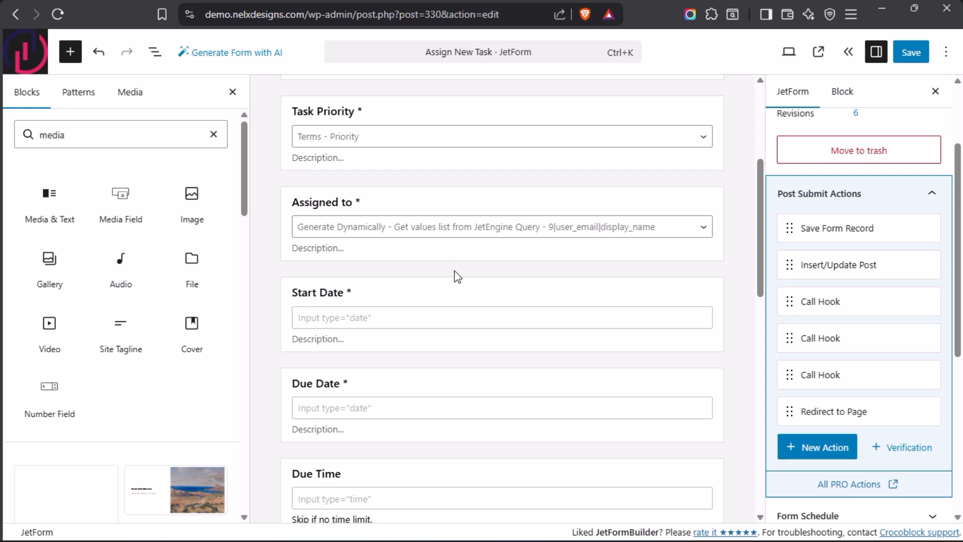
# - Switch to the Edit Snippet page and open the list of all snippets
pyautogui.moveTo(1, 332)
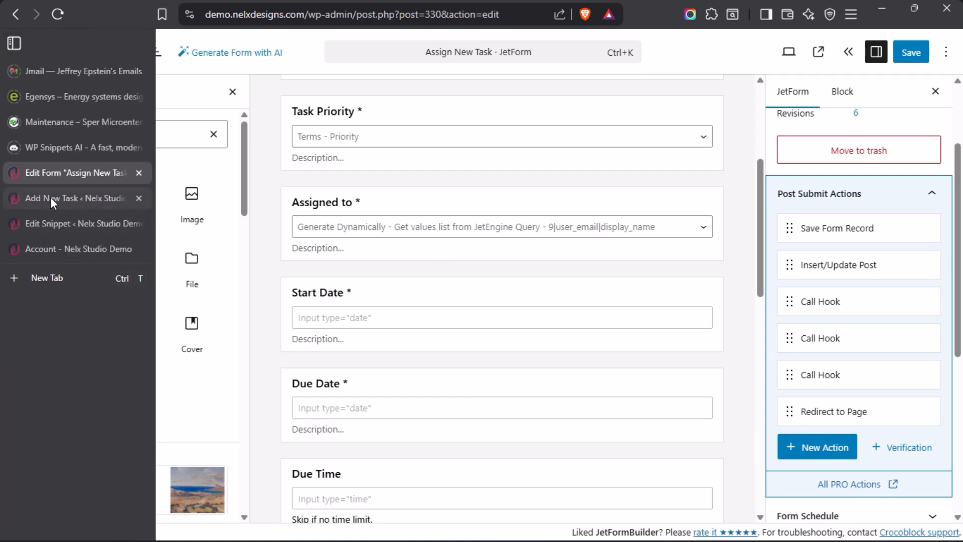
pyautogui.moveTo(51, 198)
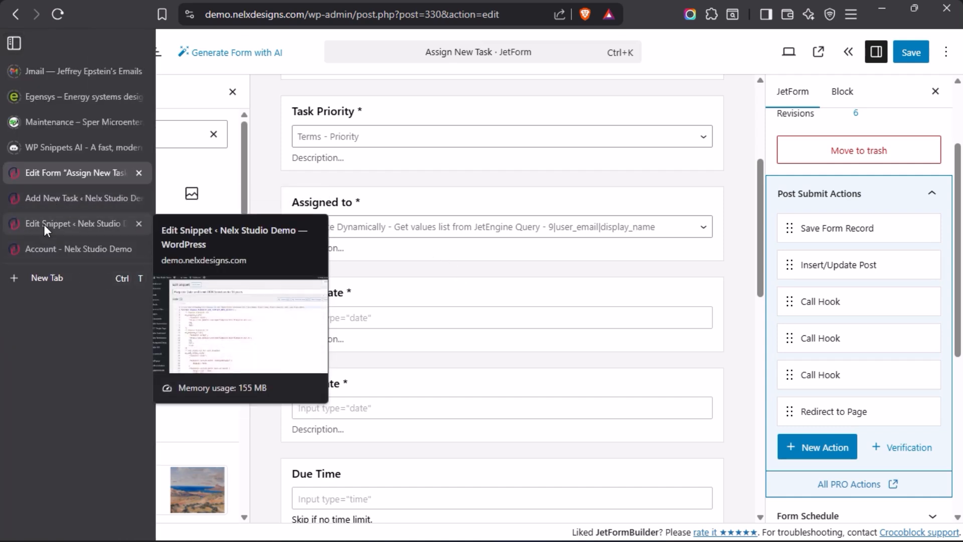
pyautogui.click(56, 225)
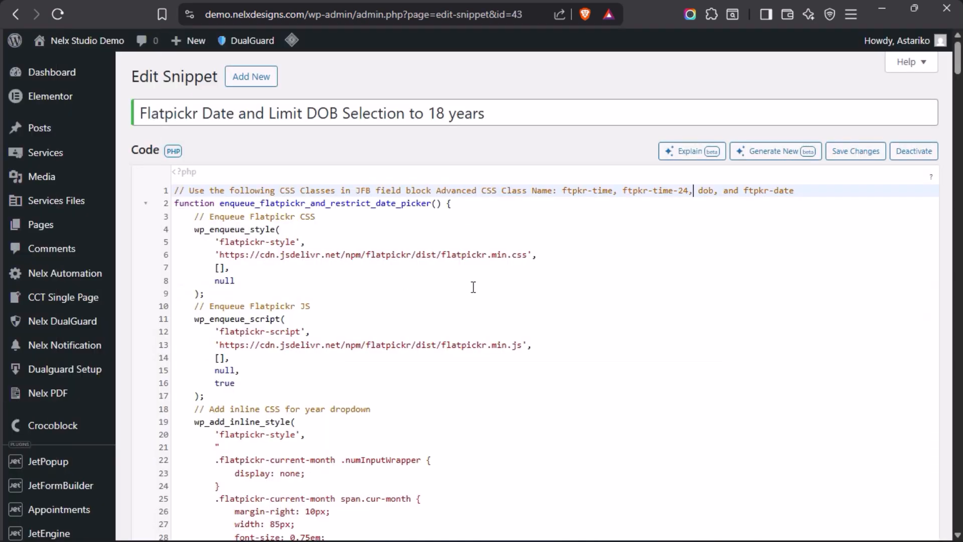
pyautogui.scroll(-15, 80, 286)
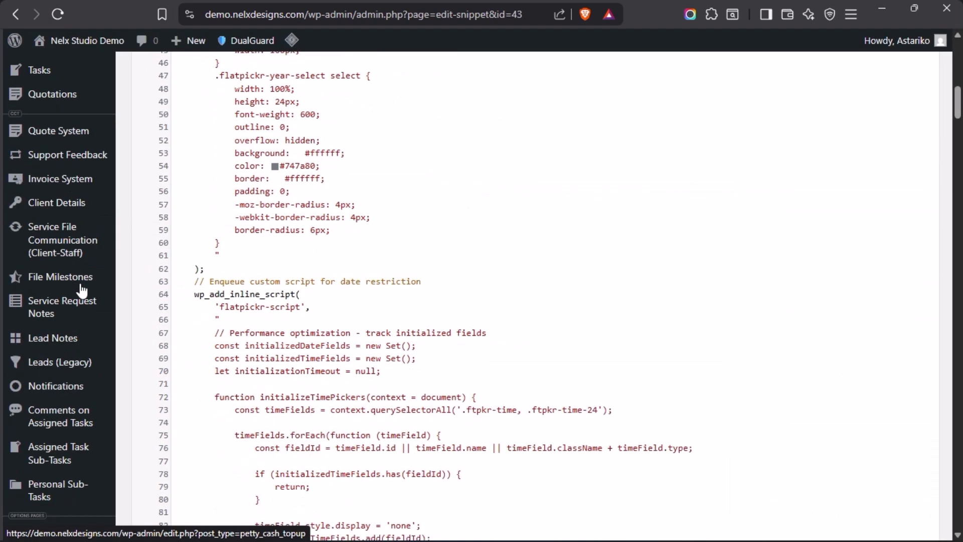
pyautogui.scroll(-5, 81, 291)
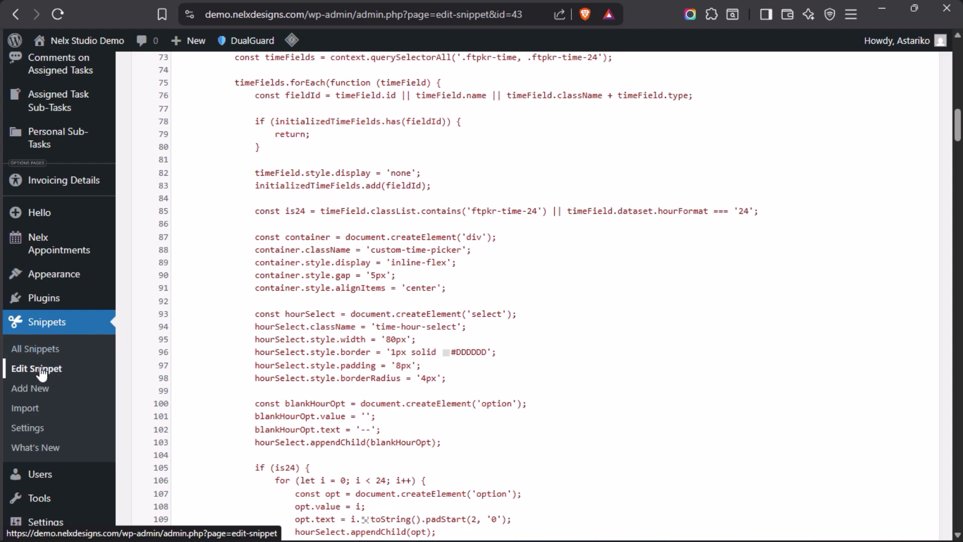
pyautogui.click(39, 349)
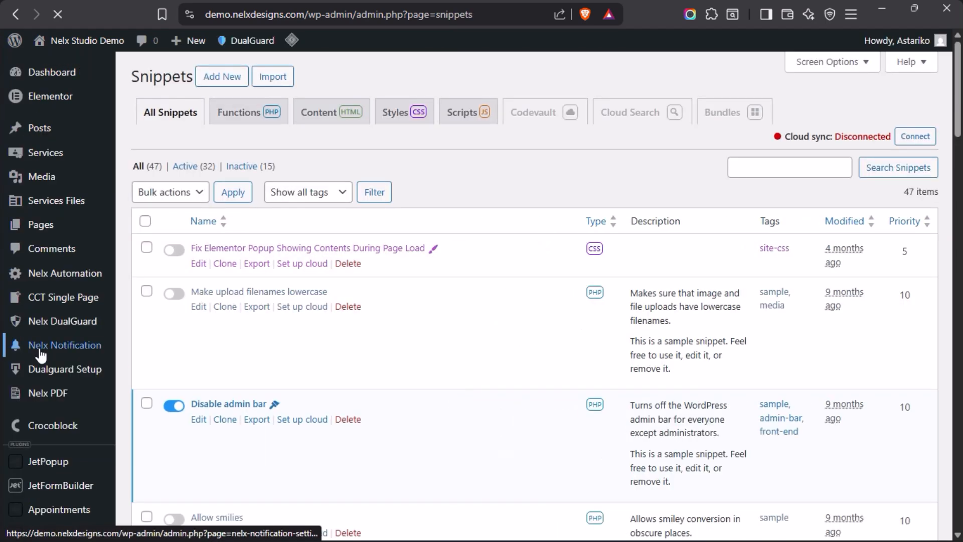
# - Find the snippet "Insert User ID from Assigned Task Form" in the list, open it for editing and skim its code
pyautogui.scroll(-7, 490, 263)
pyautogui.scroll(-15, 453, 214)
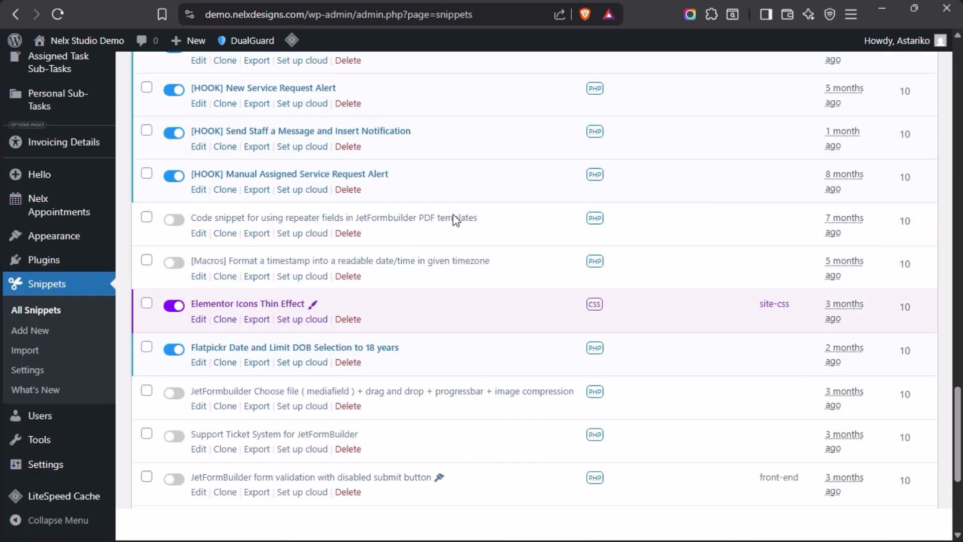
pyautogui.scroll(5, 453, 216)
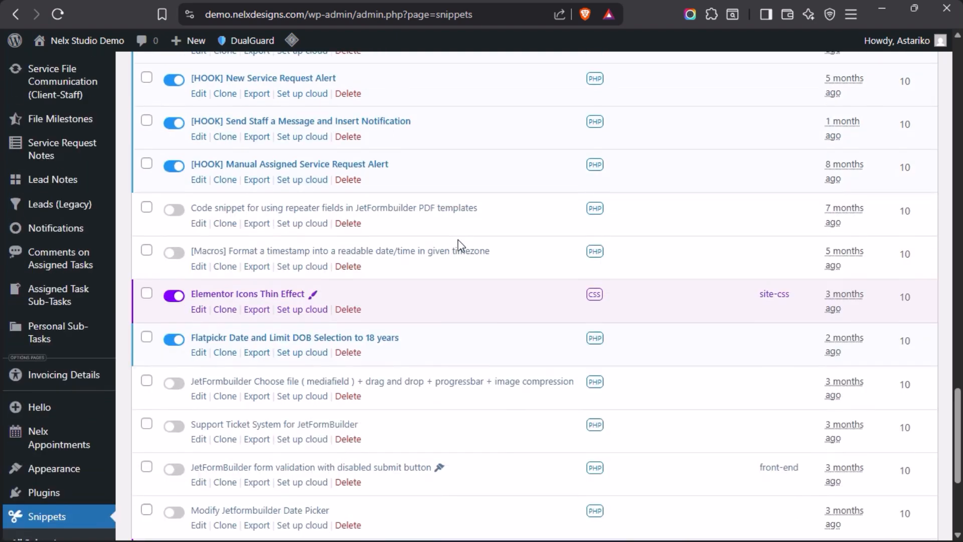
pyautogui.scroll(5, 429, 279)
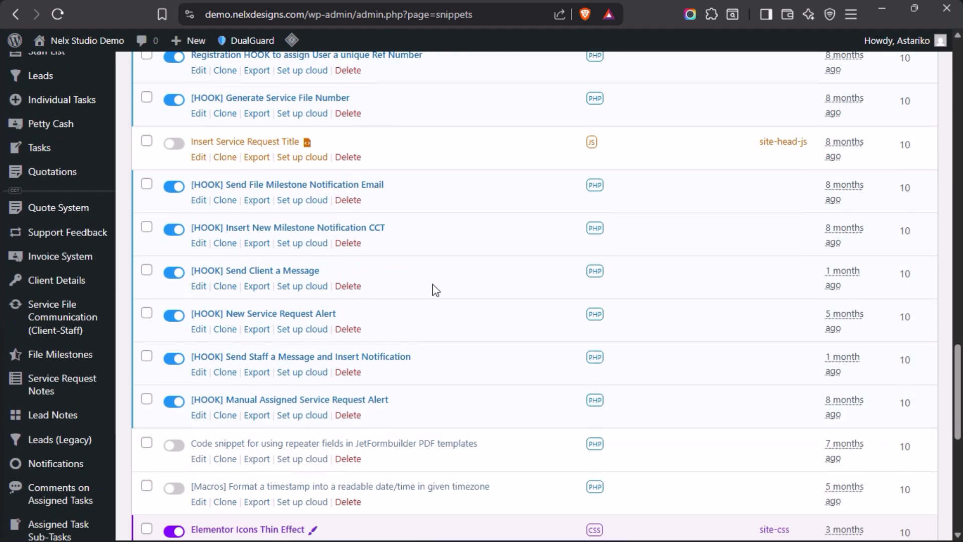
pyautogui.scroll(5, 428, 297)
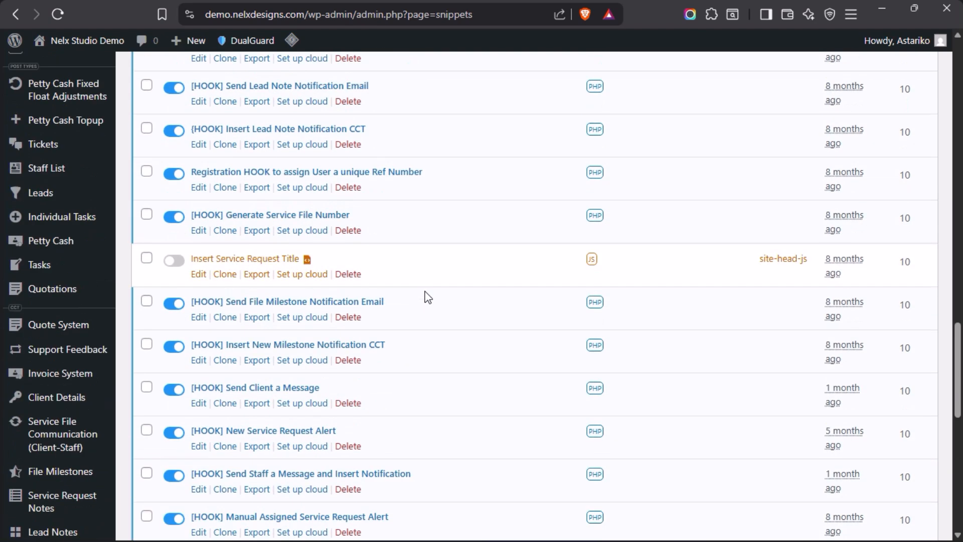
pyautogui.scroll(3, 427, 297)
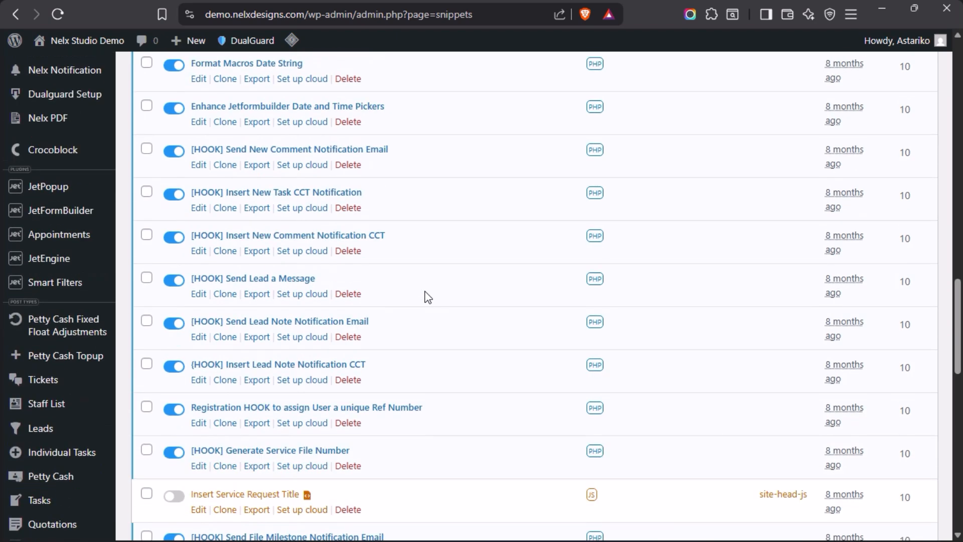
pyautogui.scroll(3, 428, 298)
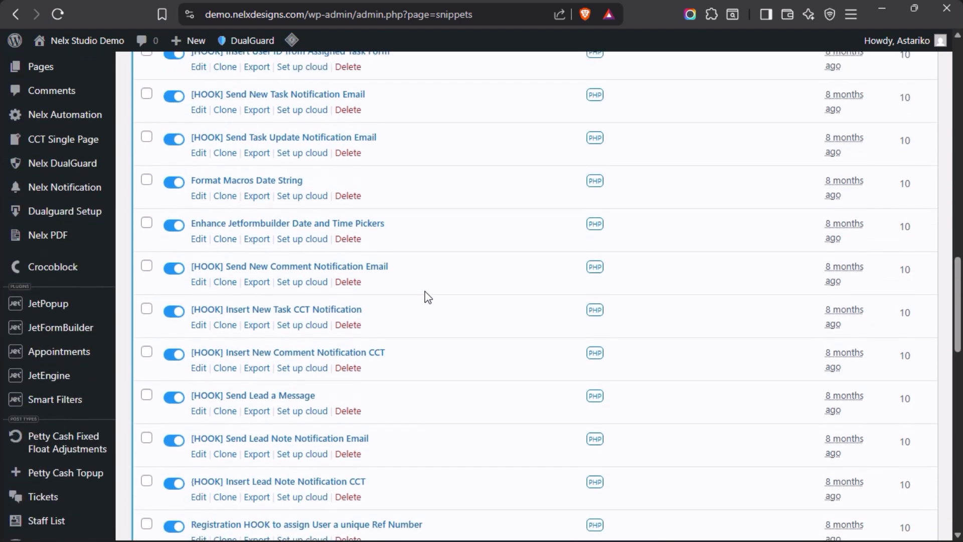
pyautogui.scroll(3, 428, 297)
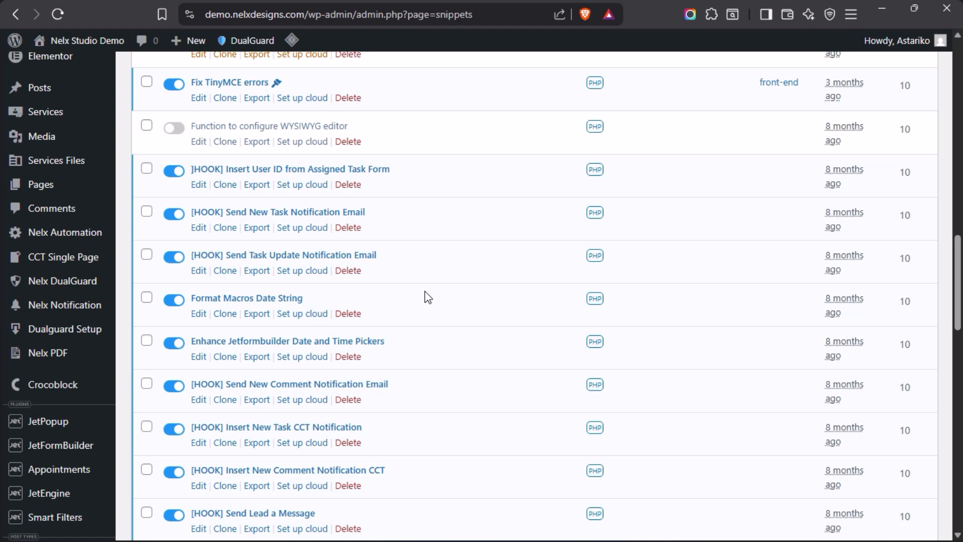
pyautogui.click(285, 171)
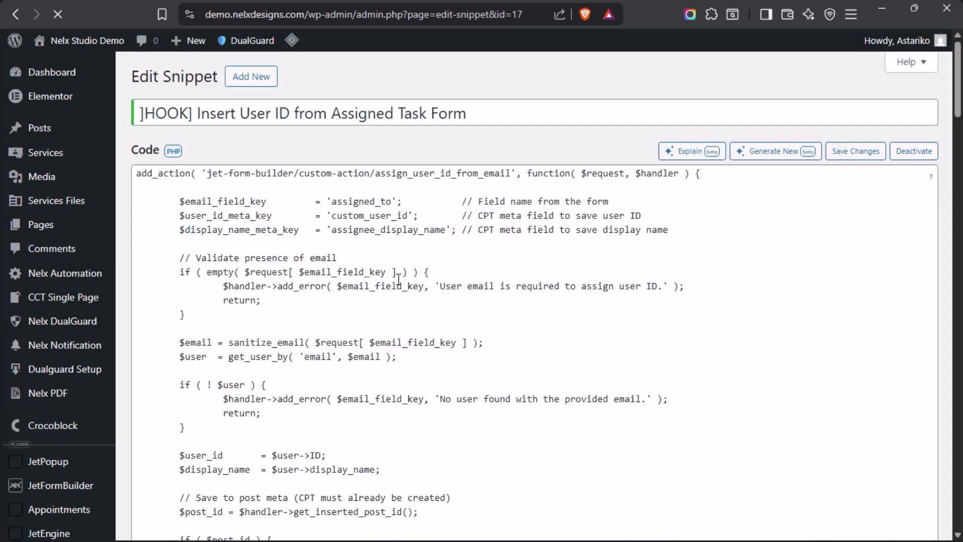
pyautogui.scroll(-10, 493, 328)
pyautogui.scroll(8, 476, 306)
pyautogui.scroll(3, 476, 301)
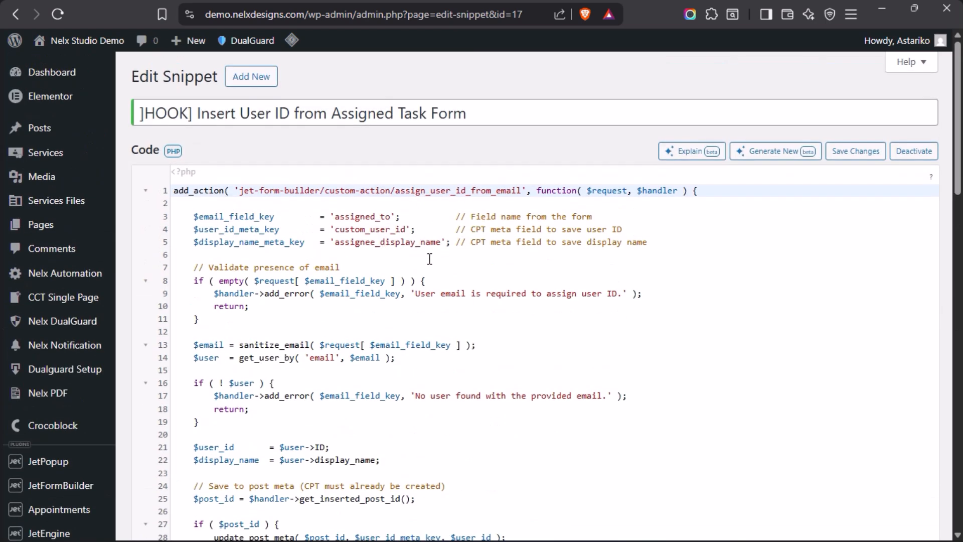
pyautogui.scroll(-3, 447, 271)
pyautogui.scroll(3, 401, 301)
# - Correct the snippet title's prefix so that it reads "[HOOK] Insert User ID from Assigned Task Form"
pyautogui.moveTo(196, 114); pyautogui.dragTo(136, 119)
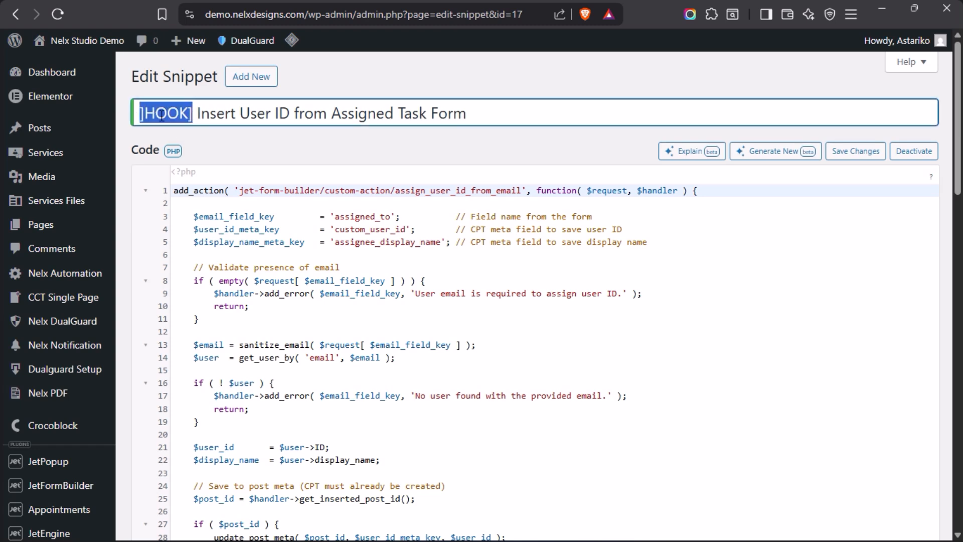
pyautogui.click(142, 111)
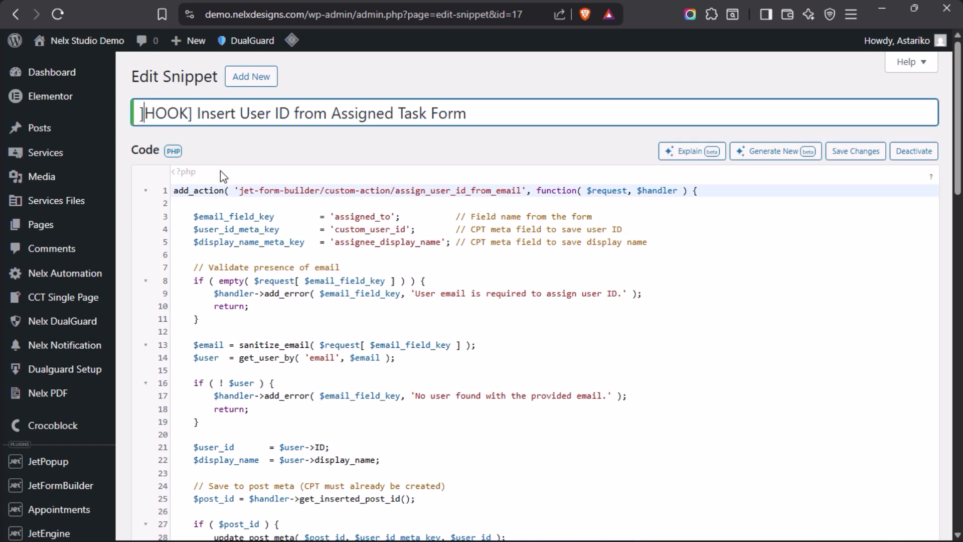
pyautogui.press('BackSpace')
pyautogui.write('[')
pyautogui.press('Right')
pyautogui.press('Right')
pyautogui.press('Right')
pyautogui.press('Right')
pyautogui.press('Right')
pyautogui.hotkey('shift', 'Home')
pyautogui.click(500, 83)
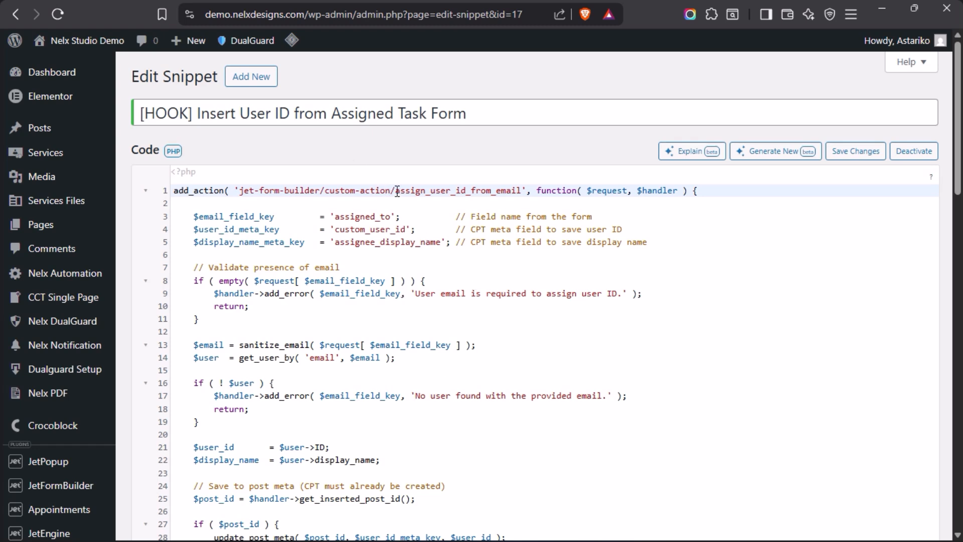
# - Compare assign_user_id_from_email in the snippet's add_action line with the hook name of the form's first Call Hook, and return to the snippet
pyautogui.moveTo(398, 191); pyautogui.dragTo(523, 193)
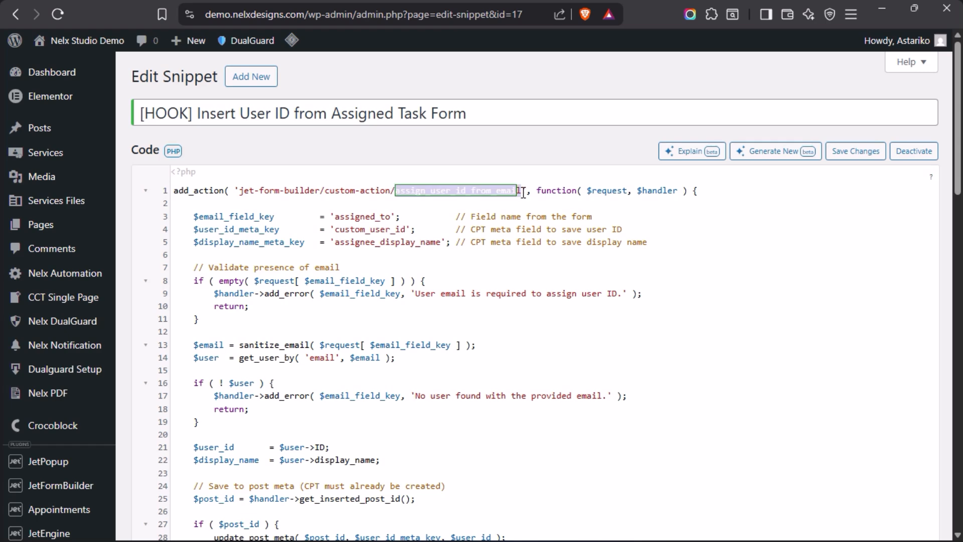
pyautogui.moveTo(4, 196)
pyautogui.click(55, 171)
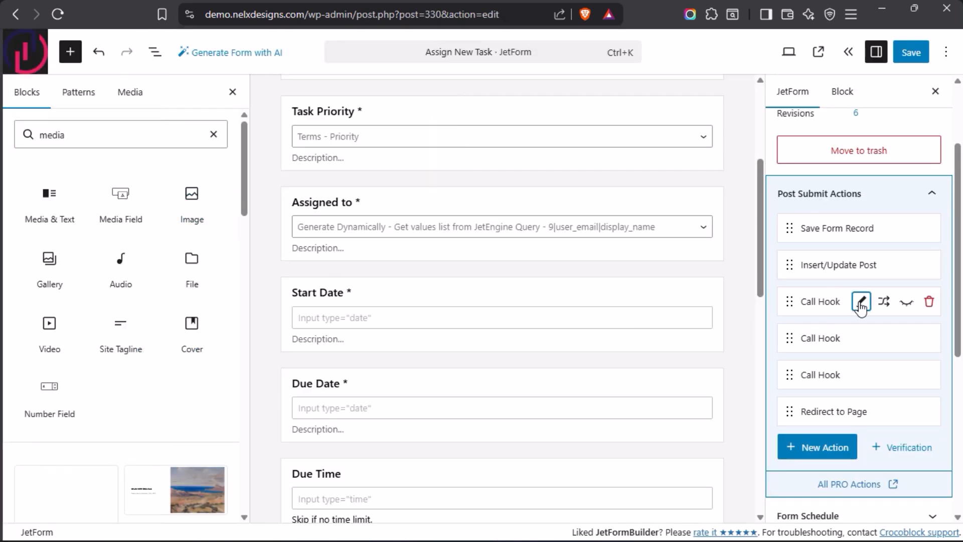
pyautogui.click(861, 304)
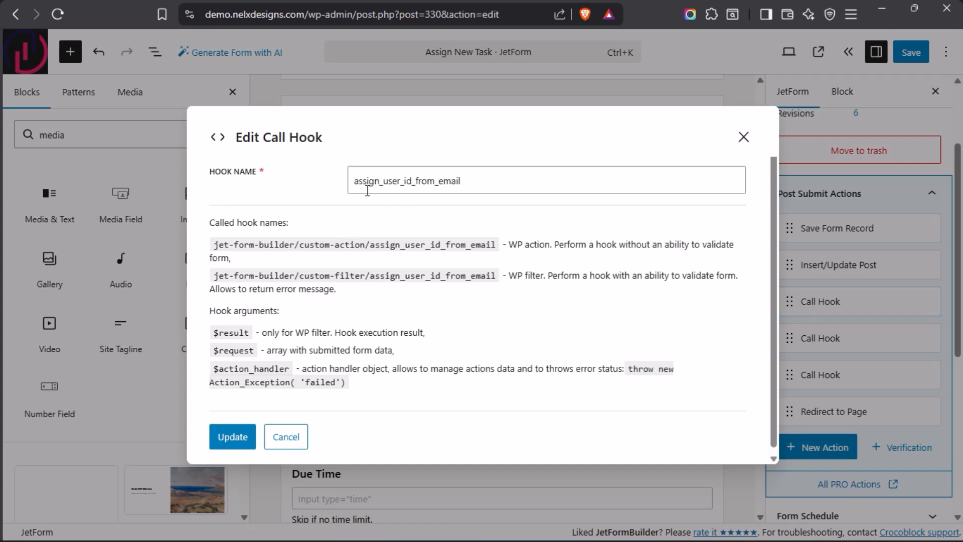
pyautogui.moveTo(468, 180); pyautogui.dragTo(312, 181)
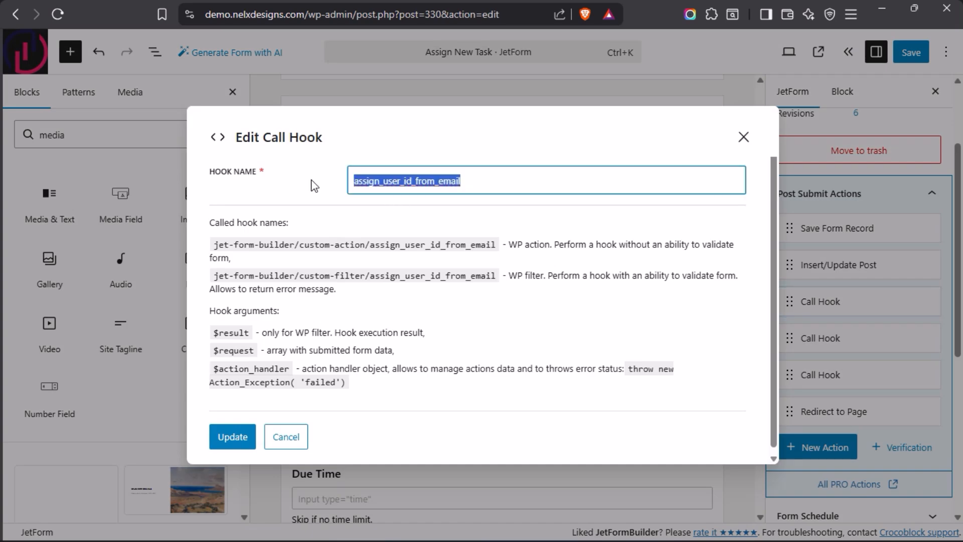
pyautogui.click(490, 179)
pyautogui.moveTo(52, 197)
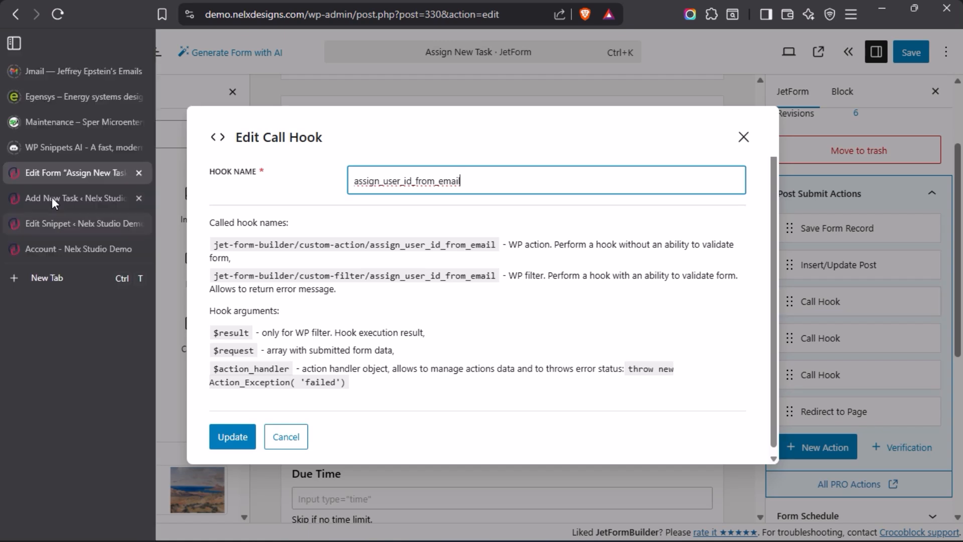
pyautogui.click(48, 223)
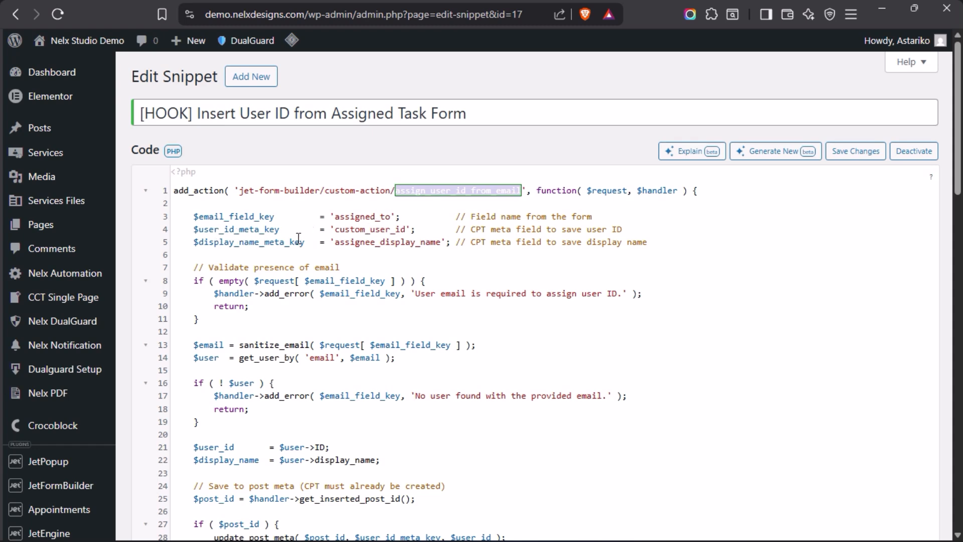
# - Check the Assignee User ID field's name on the Add New Task page and go back to the snippet code
pyautogui.moveTo(4, 316)
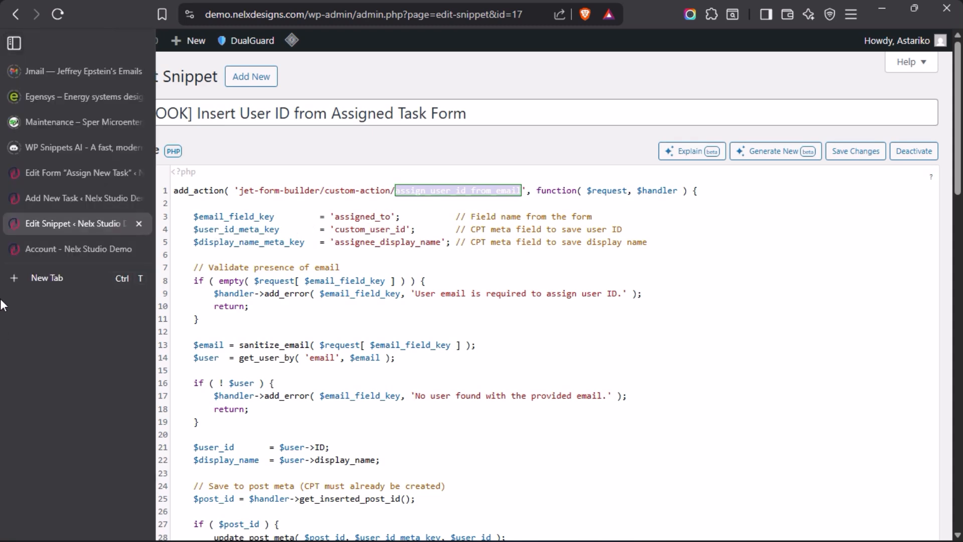
pyautogui.click(56, 199)
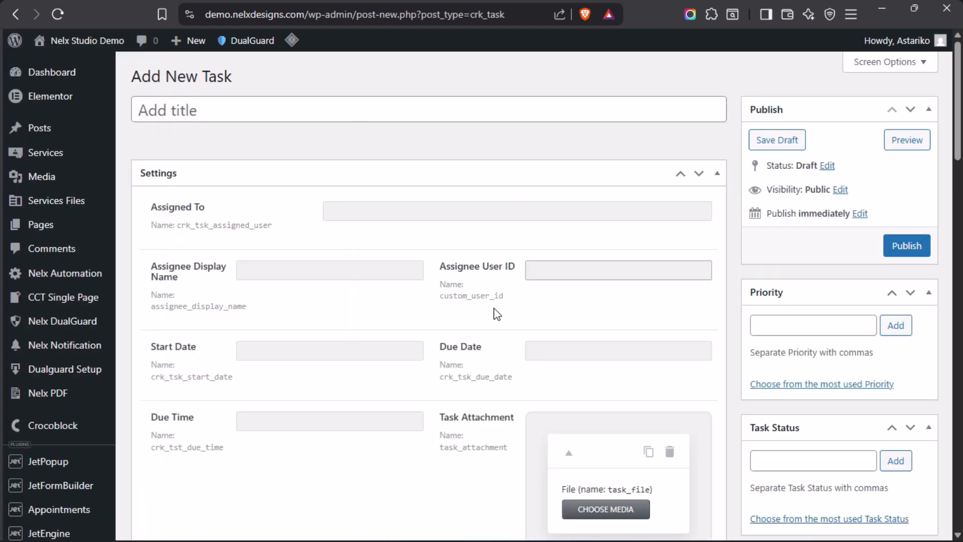
pyautogui.moveTo(4, 290)
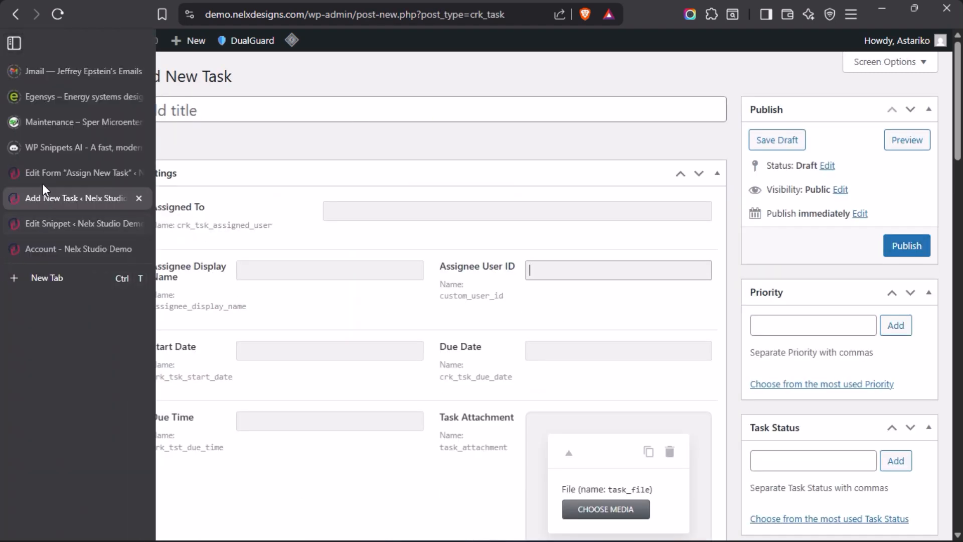
pyautogui.click(44, 224)
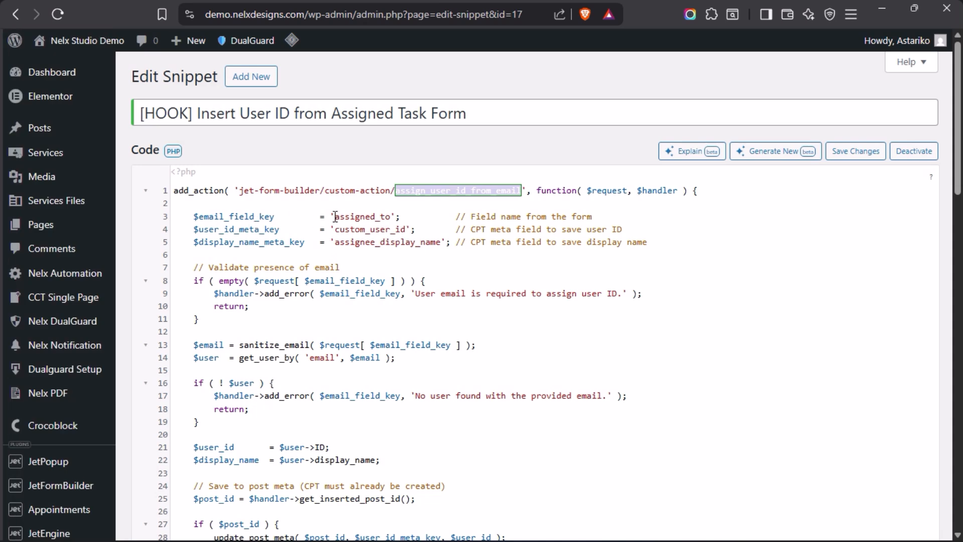
# - Close the form's Call Hook settings, highlight the Assigned to field's form field name and return to the snippet
pyautogui.moveTo(3, 219)
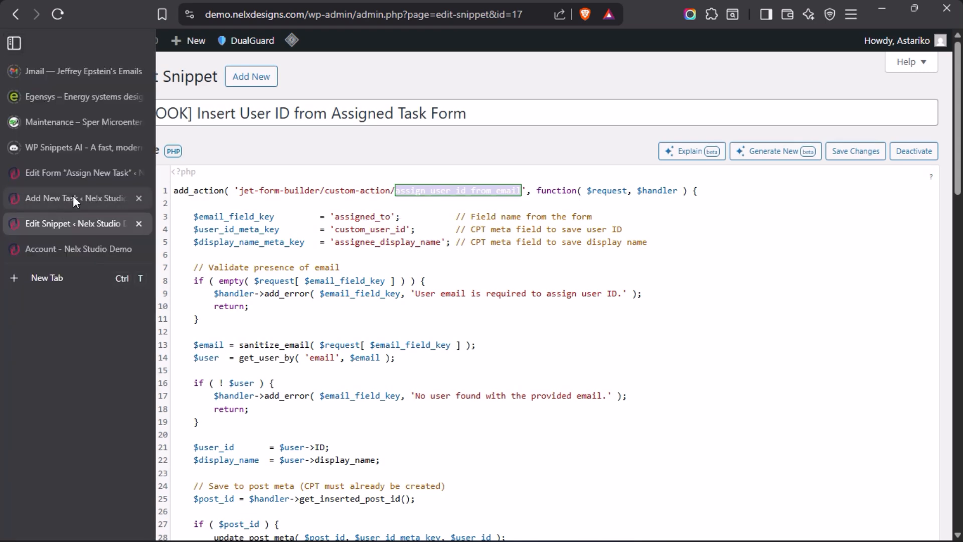
pyautogui.click(67, 173)
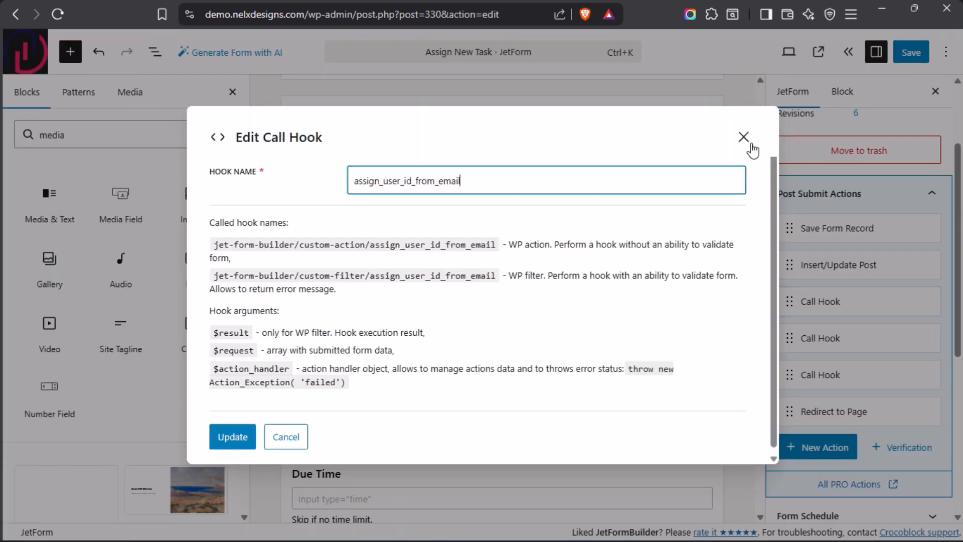
pyautogui.click(744, 138)
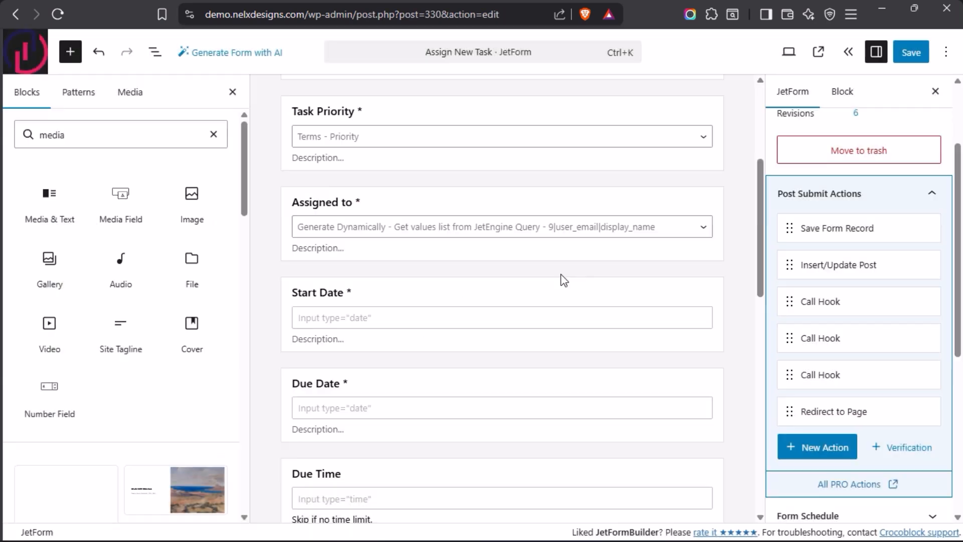
pyautogui.click(414, 201)
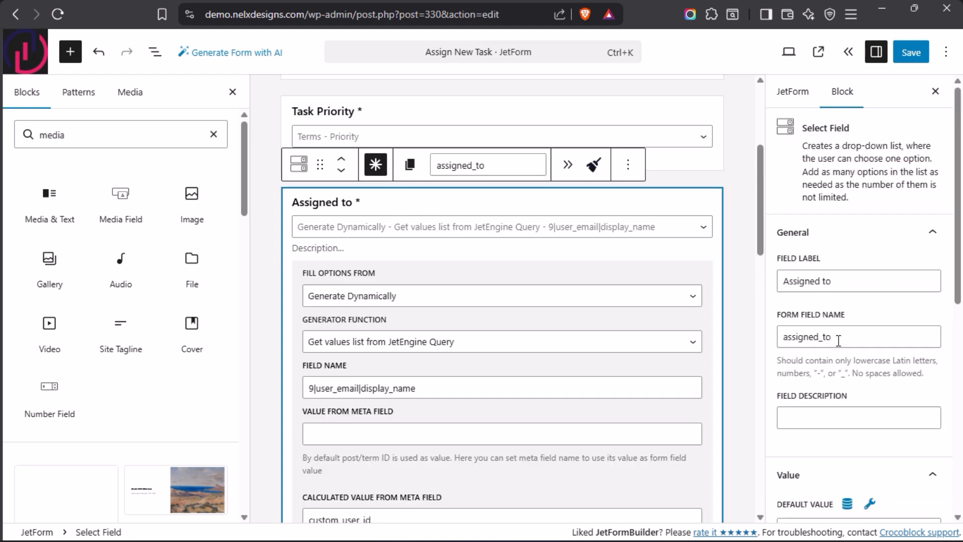
pyautogui.moveTo(840, 336); pyautogui.dragTo(767, 341)
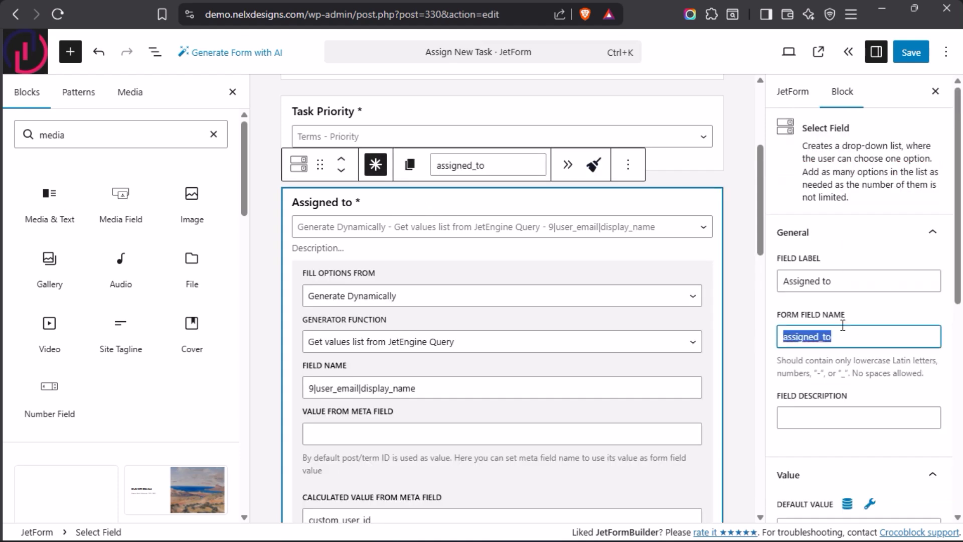
pyautogui.moveTo(52, 195)
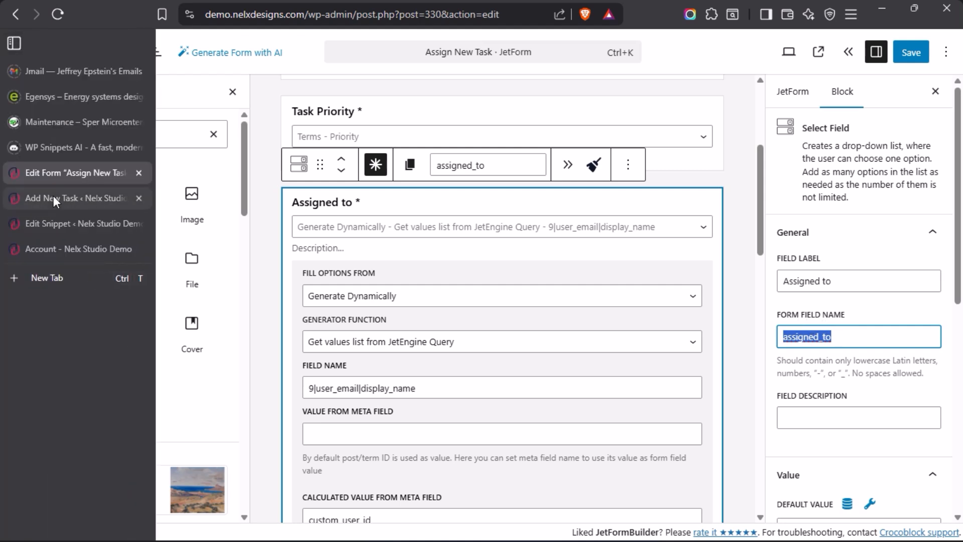
pyautogui.click(47, 223)
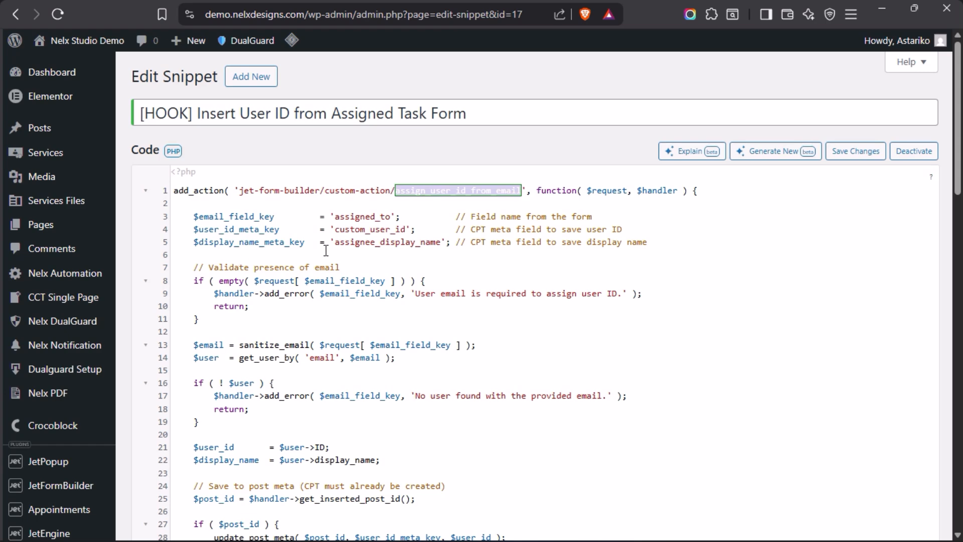
# - Match the snippet's meta keys against the assignee fields on the Add New Task page and return to the snippet
pyautogui.moveTo(2, 275)
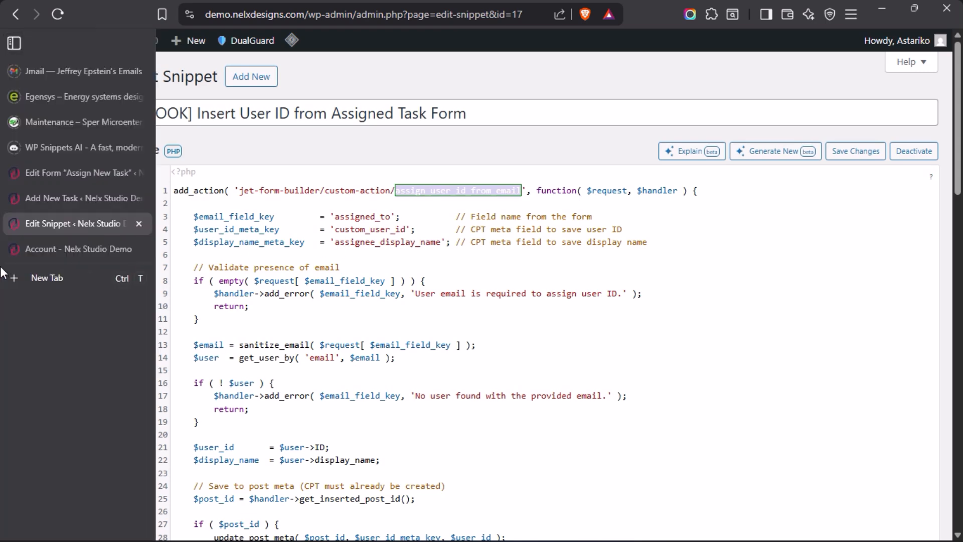
pyautogui.click(71, 173)
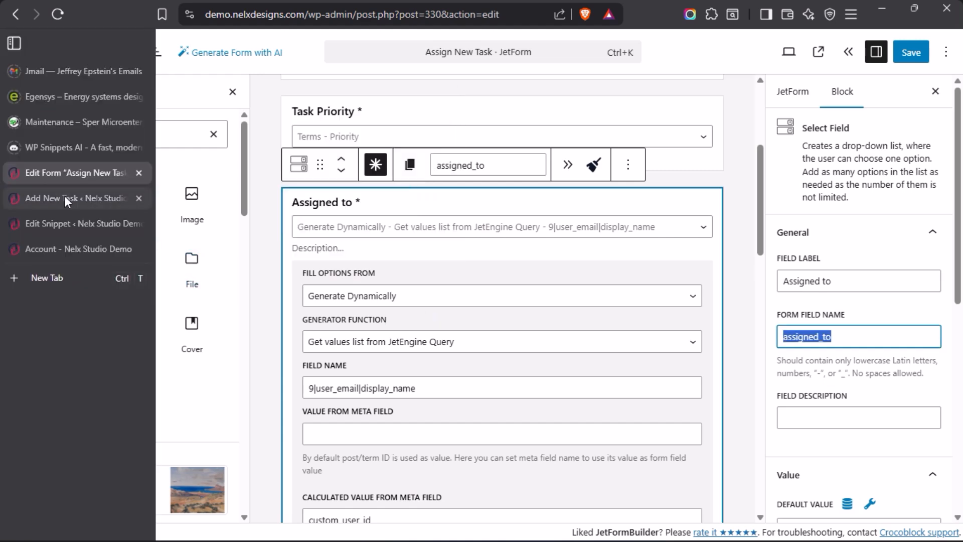
pyautogui.click(59, 197)
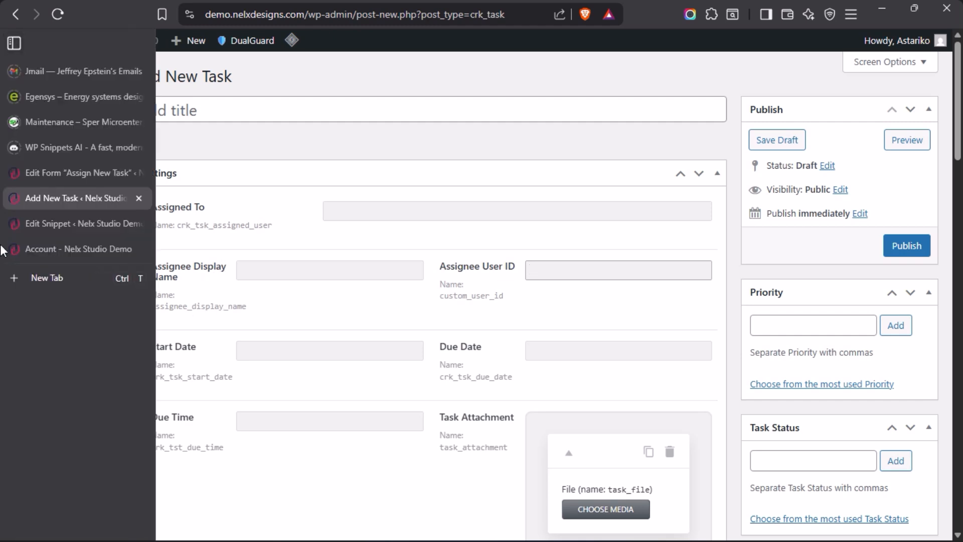
pyautogui.click(55, 224)
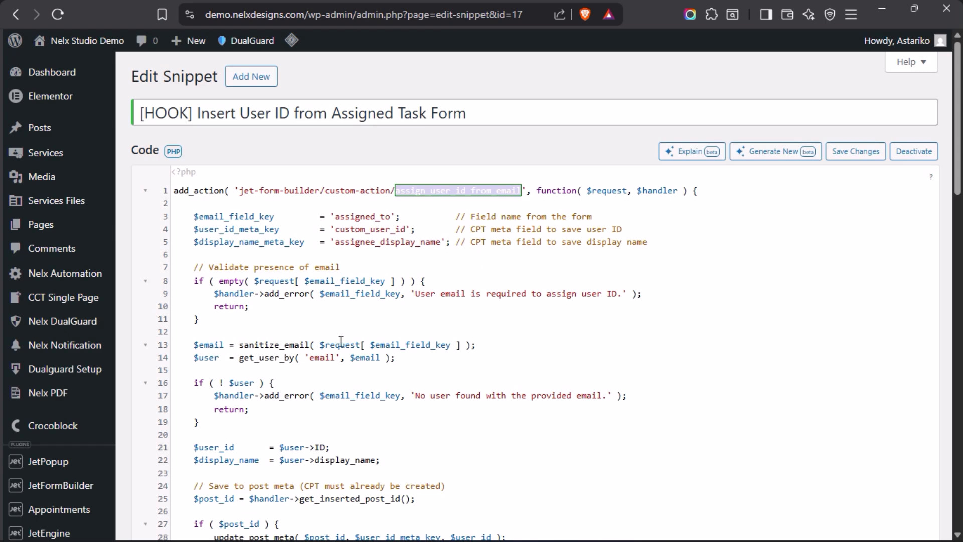
# - Review the snippet's remaining code, from the email validation to the saving of the user ID and display name
pyautogui.scroll(-2, 341, 351)
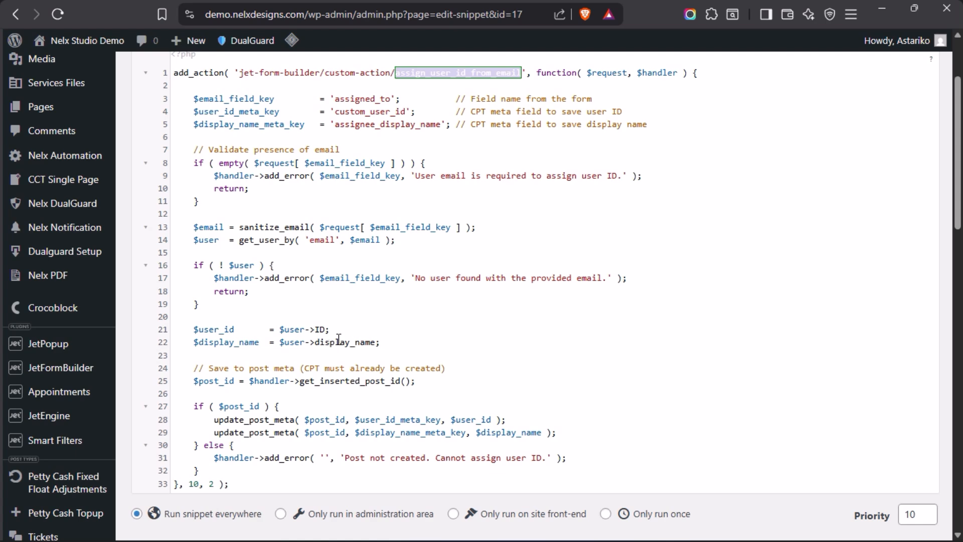
pyautogui.scroll(-2, 340, 340)
pyautogui.scroll(4, 363, 280)
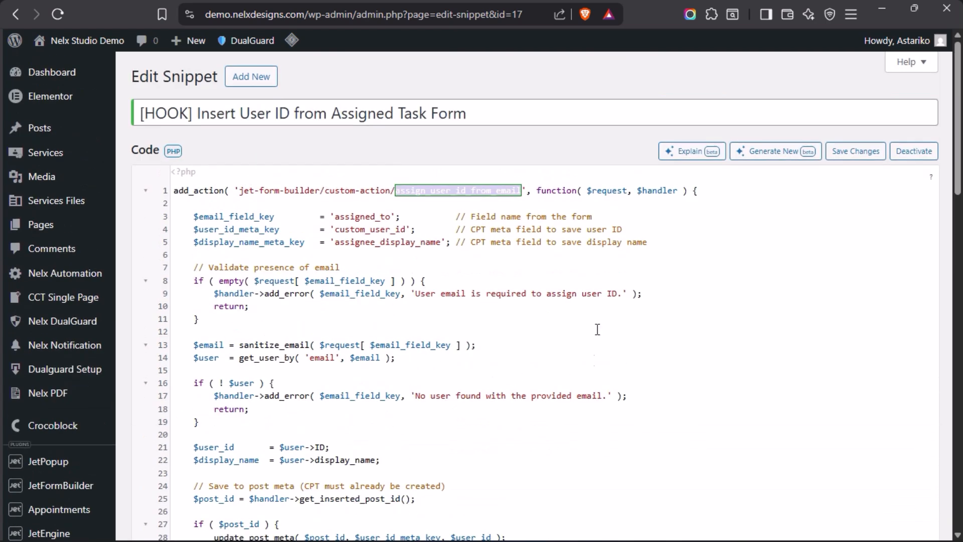
# - Return to the Assign New Task form and check the hook name of the second Call Hook post submit action
pyautogui.moveTo(4, 379)
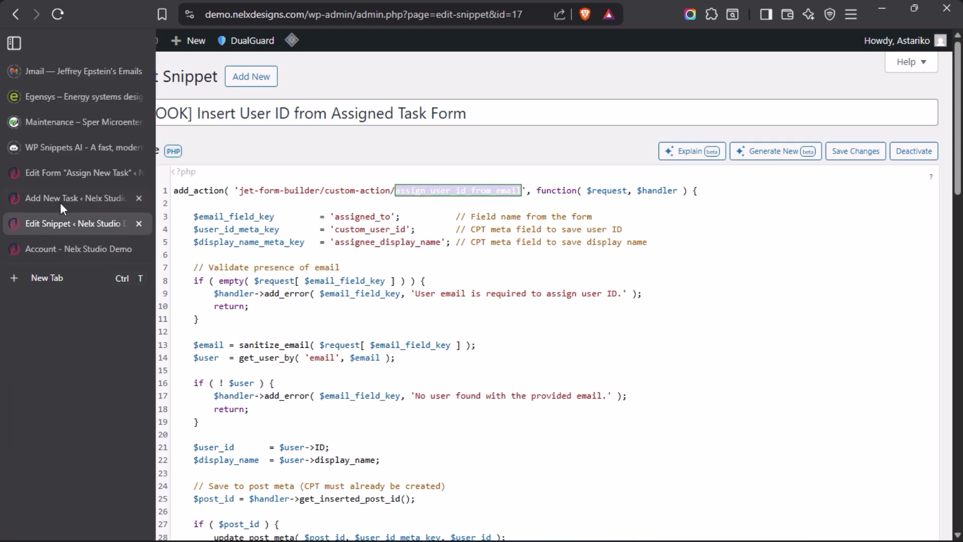
pyautogui.click(74, 173)
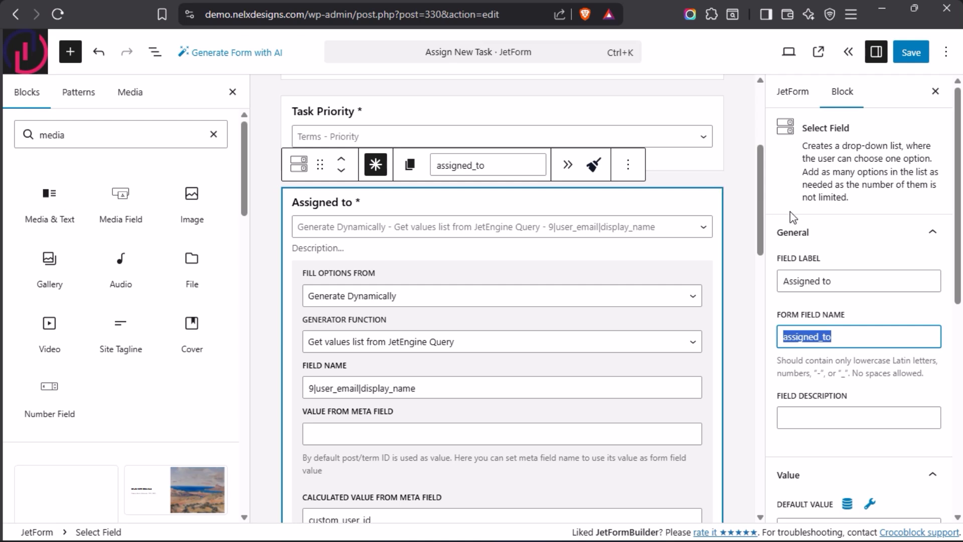
pyautogui.click(798, 95)
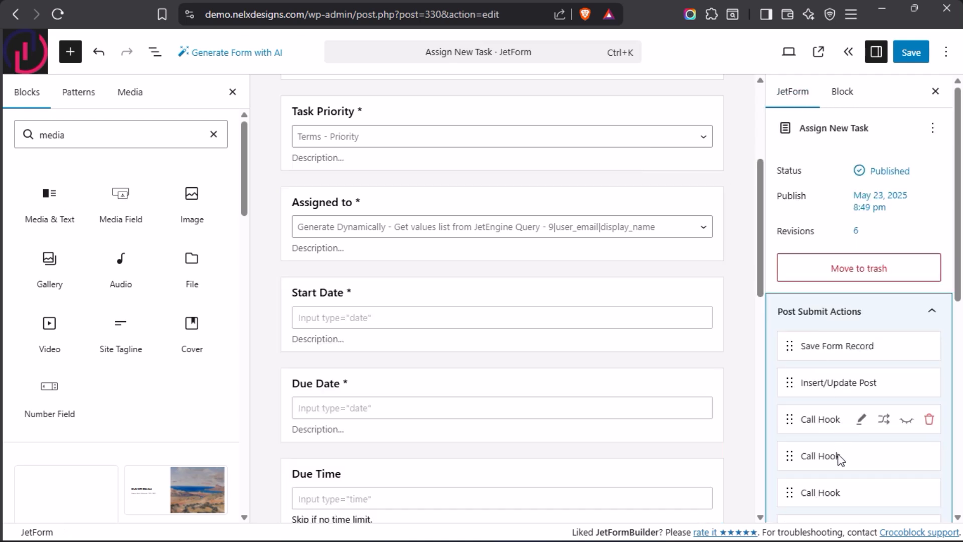
pyautogui.click(862, 456)
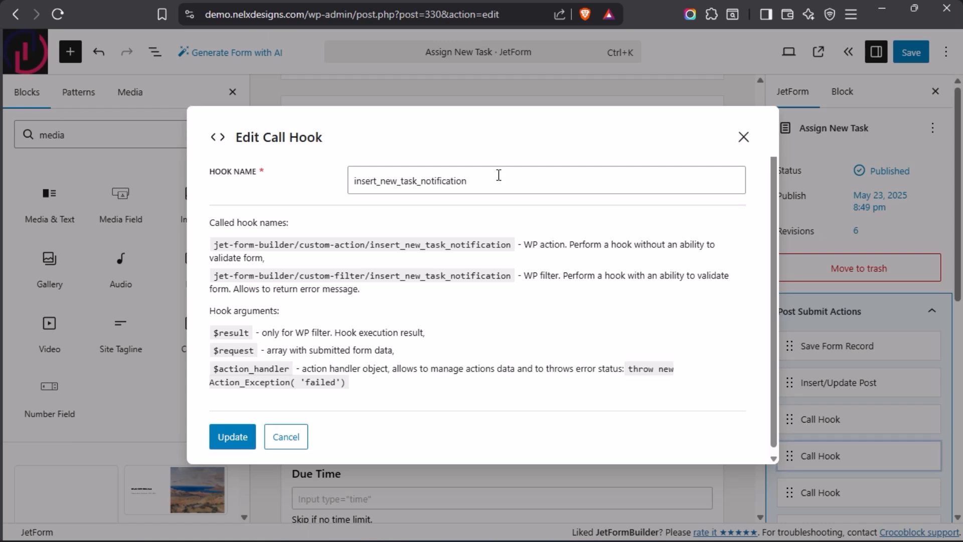
pyautogui.moveTo(495, 178); pyautogui.dragTo(317, 185)
pyautogui.click(743, 139)
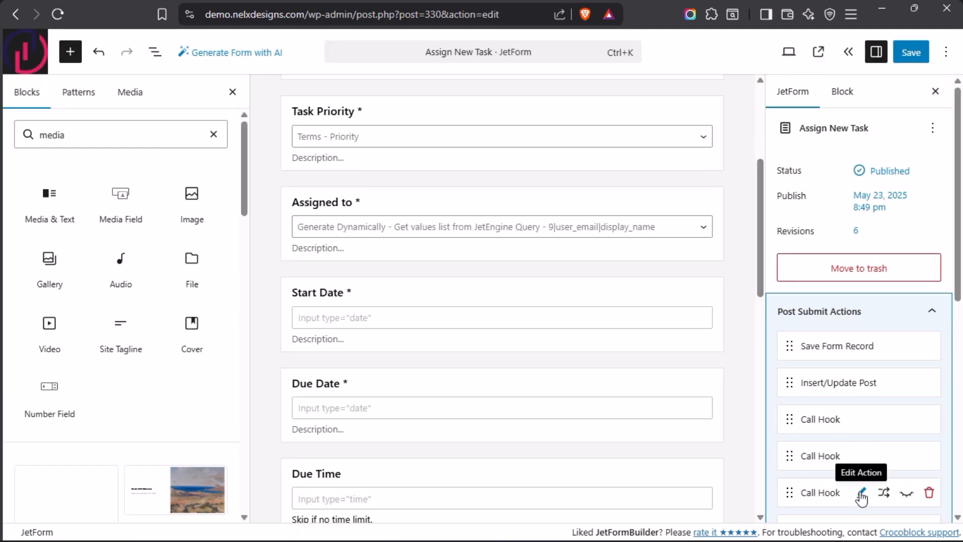
# - Check the hook name of the third Call Hook action and close its settings without changes
pyautogui.click(861, 492)
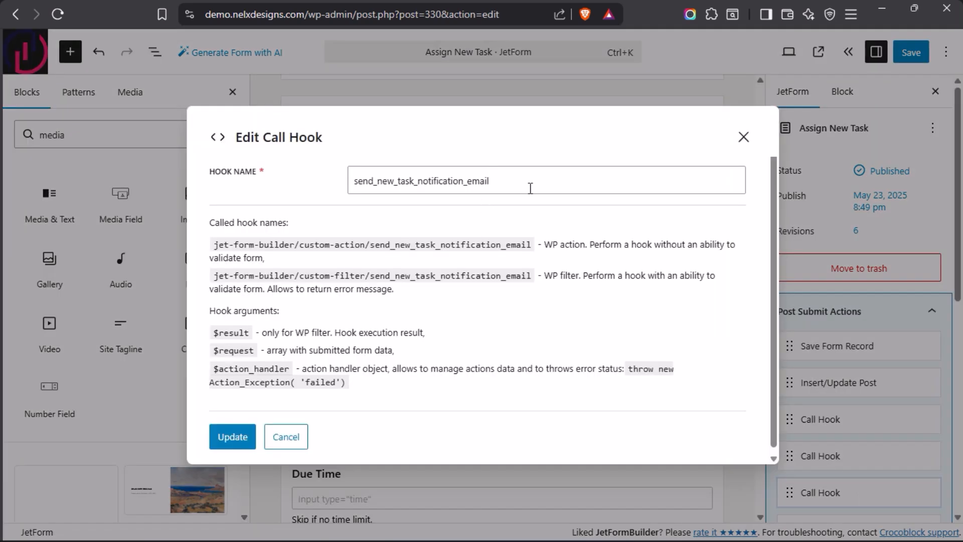
pyautogui.moveTo(529, 182); pyautogui.dragTo(319, 193)
pyautogui.click(365, 191)
pyautogui.click(744, 137)
# - Collapse the form's Preset Settings section and save the Assign New Task form
pyautogui.scroll(-5, 737, 300)
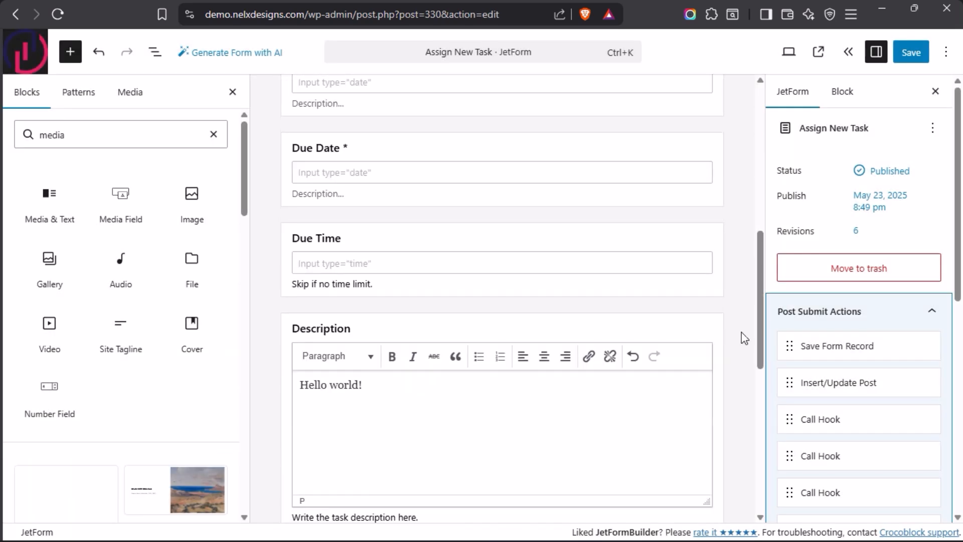
pyautogui.scroll(-5, 818, 394)
pyautogui.scroll(-2, 798, 319)
pyautogui.scroll(-2, 798, 319)
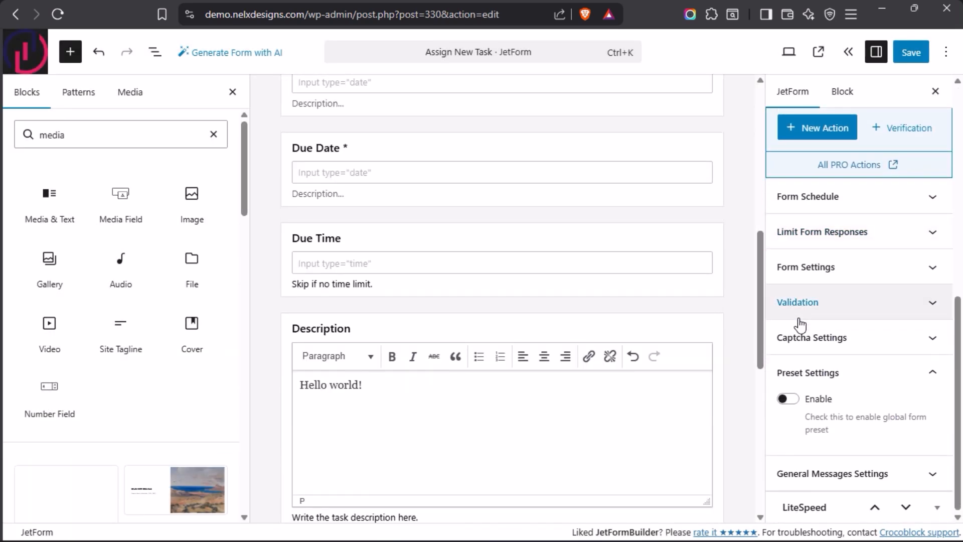
pyautogui.click(930, 373)
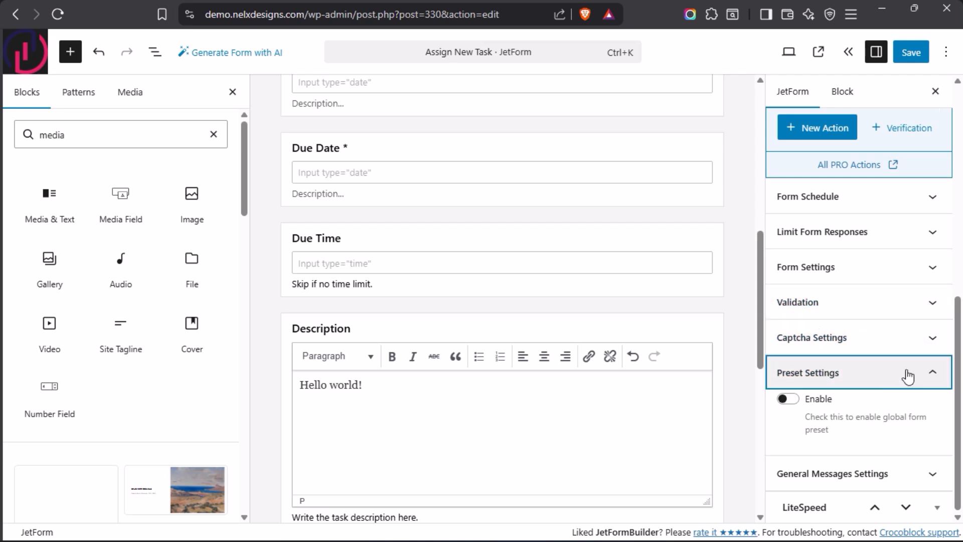
pyautogui.scroll(2, 614, 293)
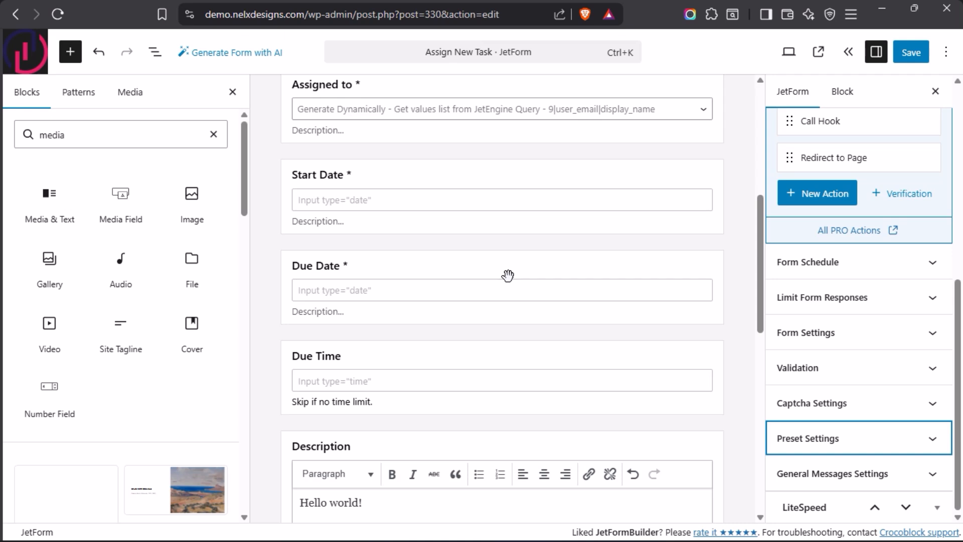
pyautogui.scroll(4, 508, 274)
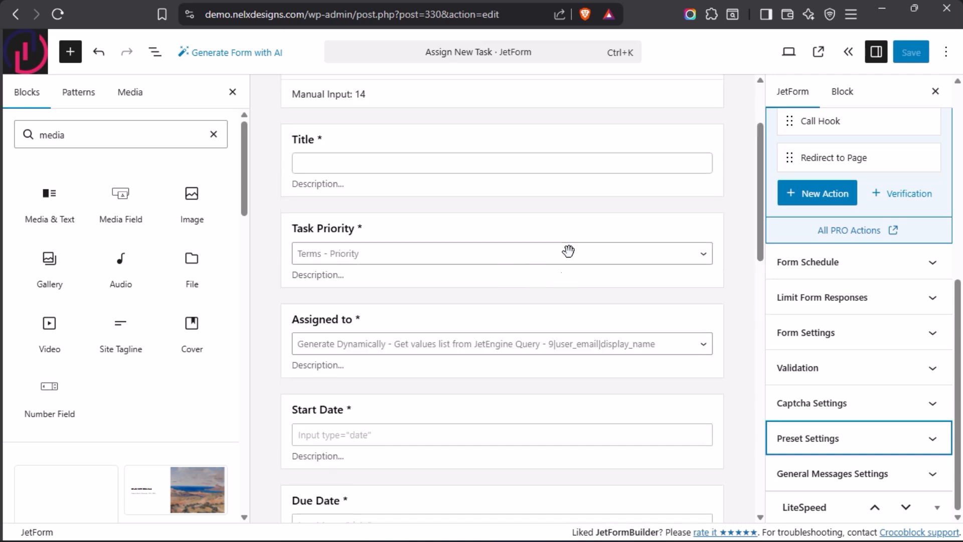
pyautogui.moveTo(7, 251)
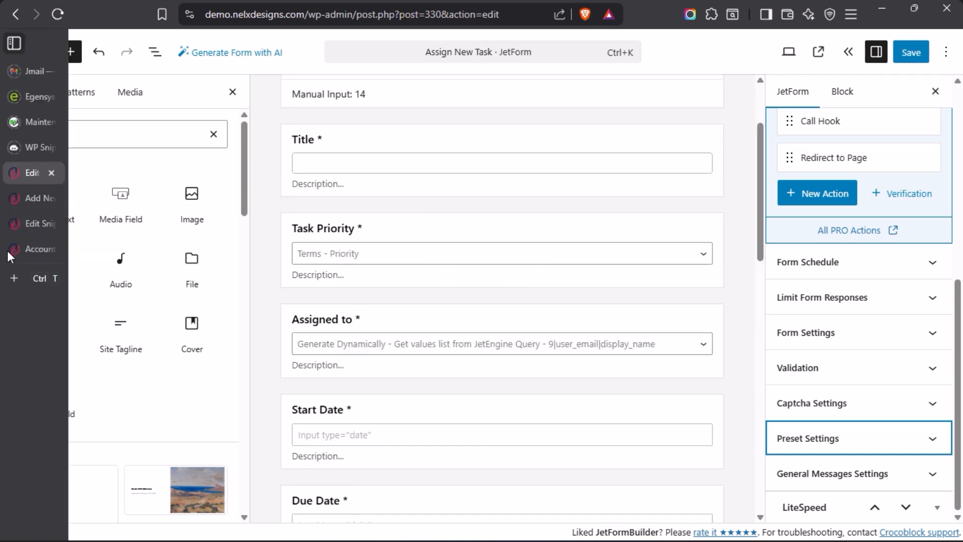
pyautogui.click(908, 55)
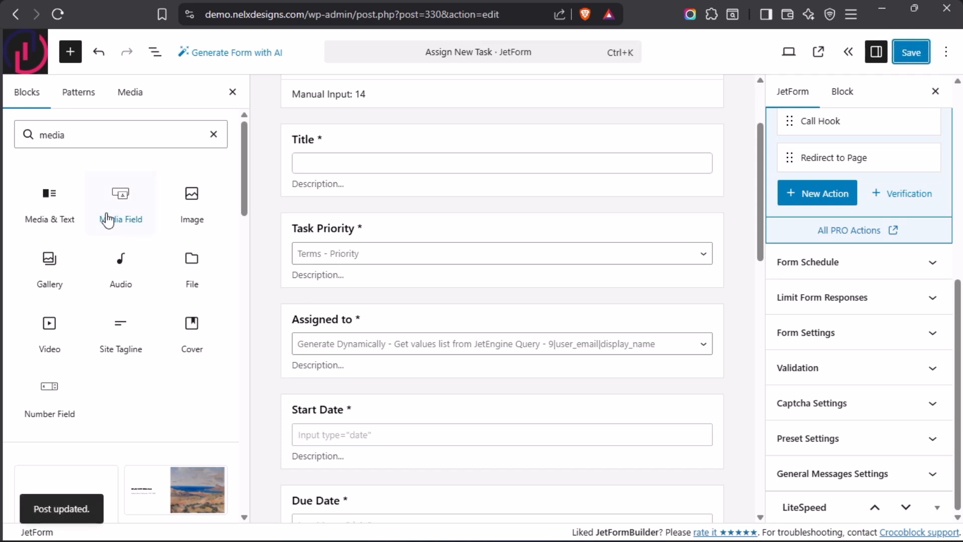
# - Go back to the forms list and open the New Task (Personal) form from its last page
pyautogui.click(33, 52)
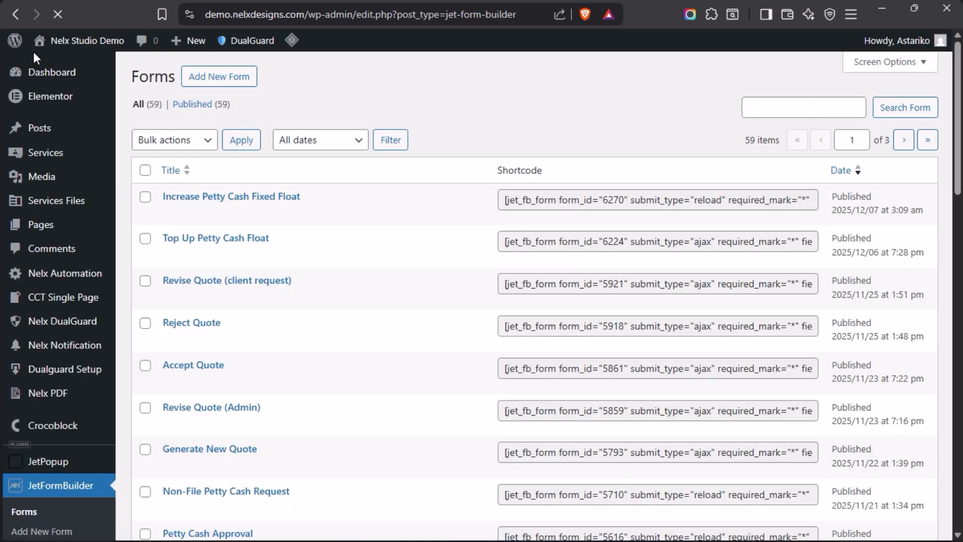
pyautogui.click(928, 141)
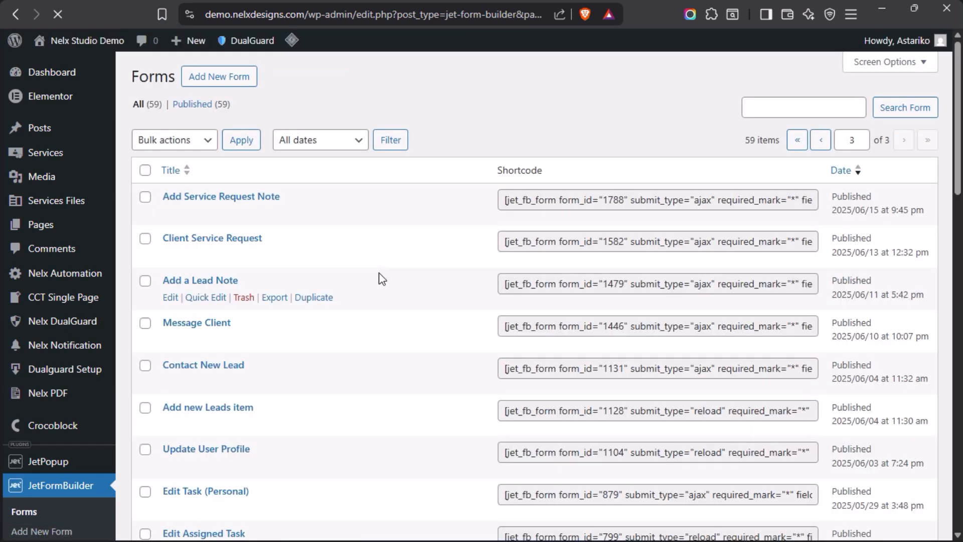
pyautogui.scroll(-10, 382, 278)
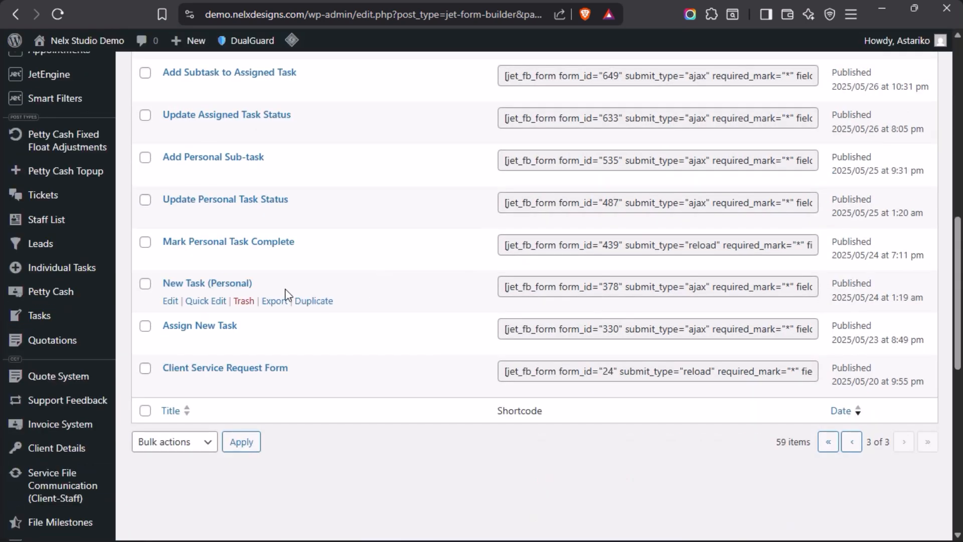
pyautogui.click(209, 285)
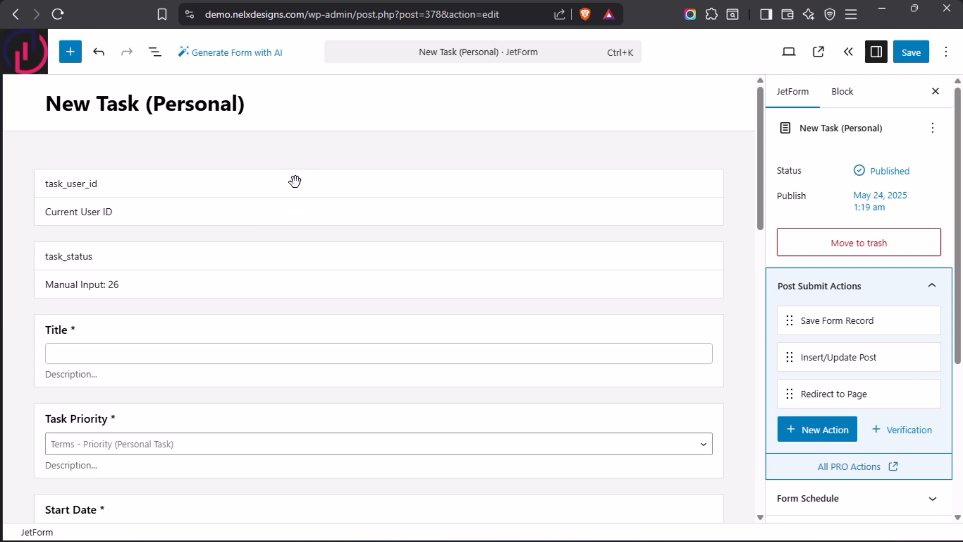
# - Inspect the settings of the hidden task_user_id field and the Task Priority select field
pyautogui.click(185, 187)
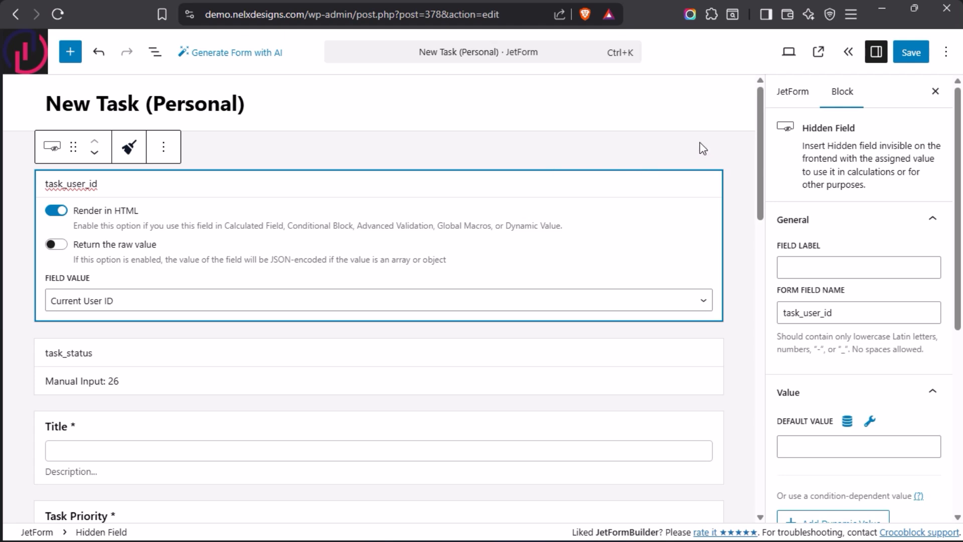
pyautogui.click(717, 151)
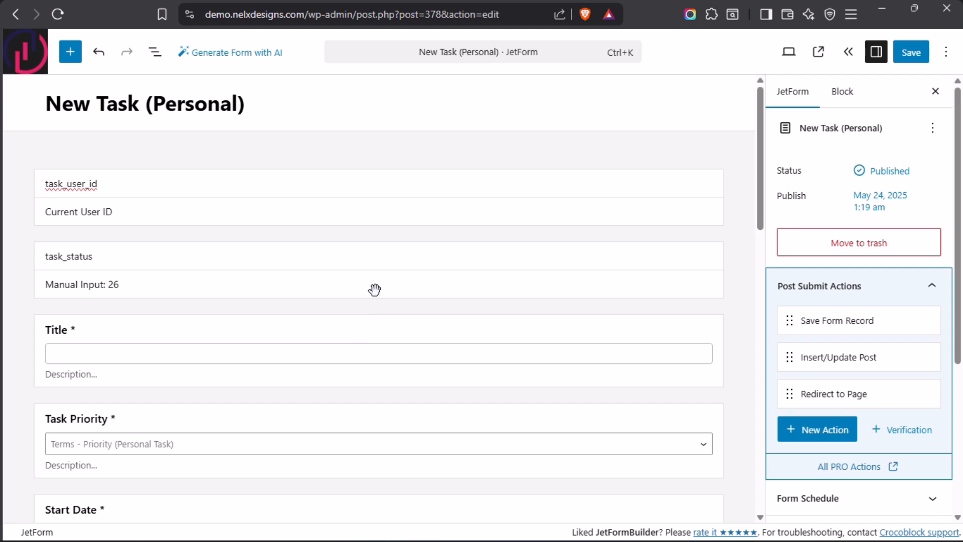
pyautogui.scroll(-2, 193, 364)
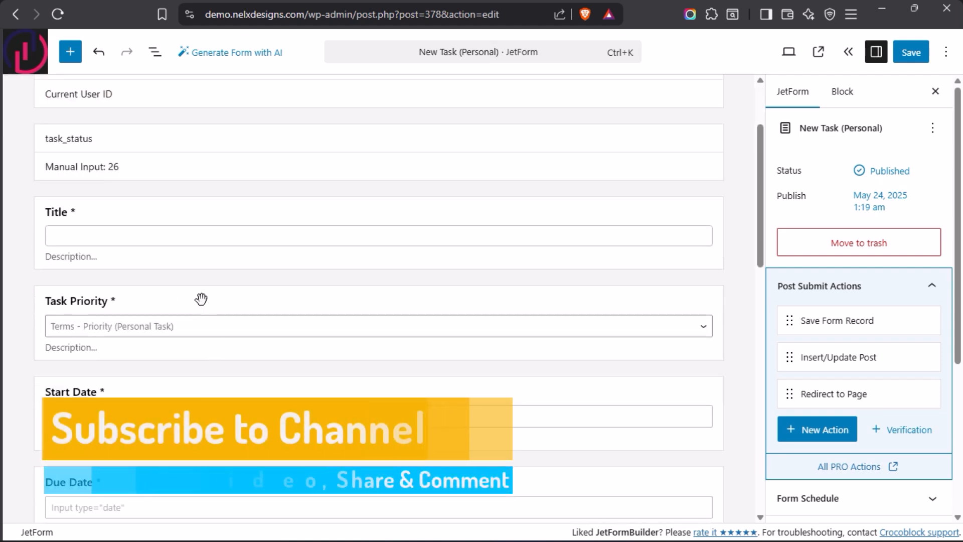
pyautogui.scroll(-2, 243, 299)
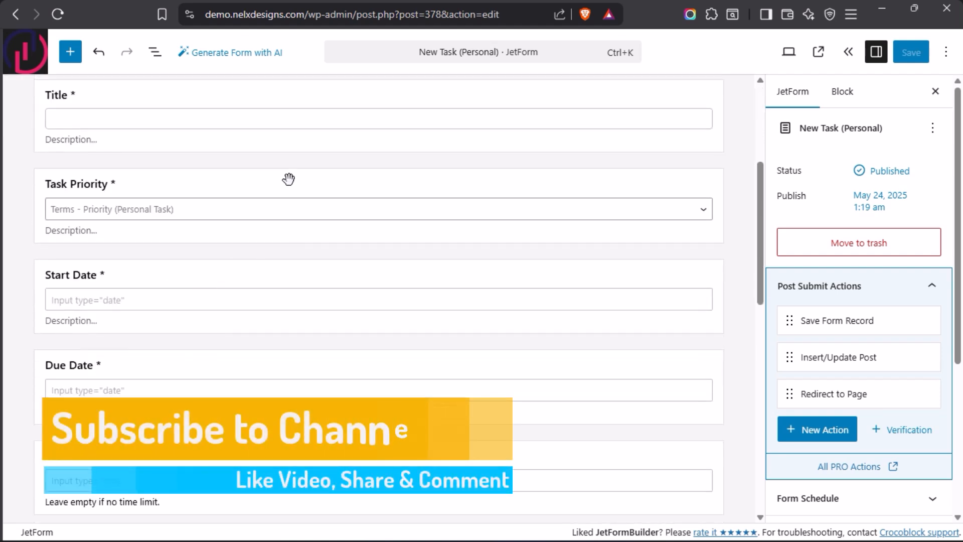
pyautogui.click(288, 179)
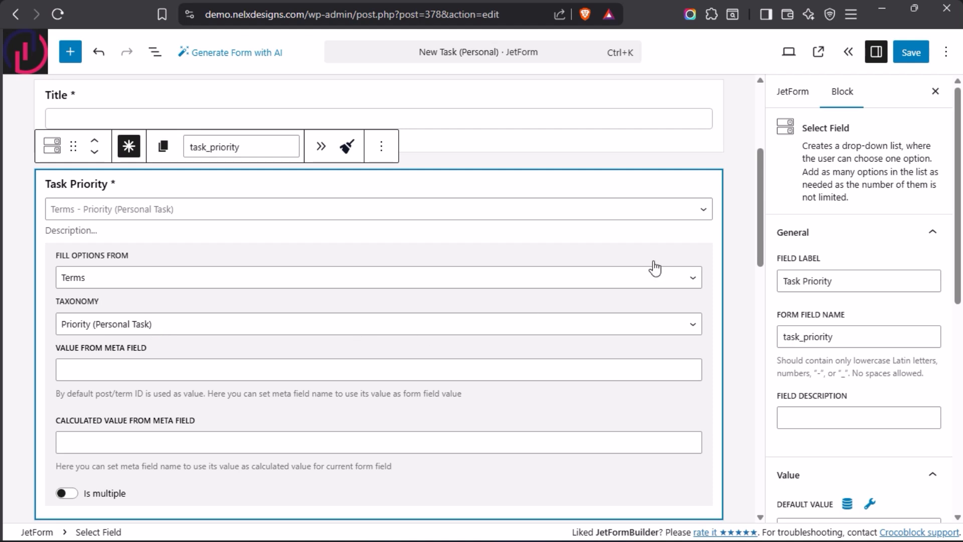
pyautogui.click(739, 167)
# - Look over the form's remaining fields and check the post type, status and fields map of its Insert/Update Post action
pyautogui.scroll(-4, 419, 318)
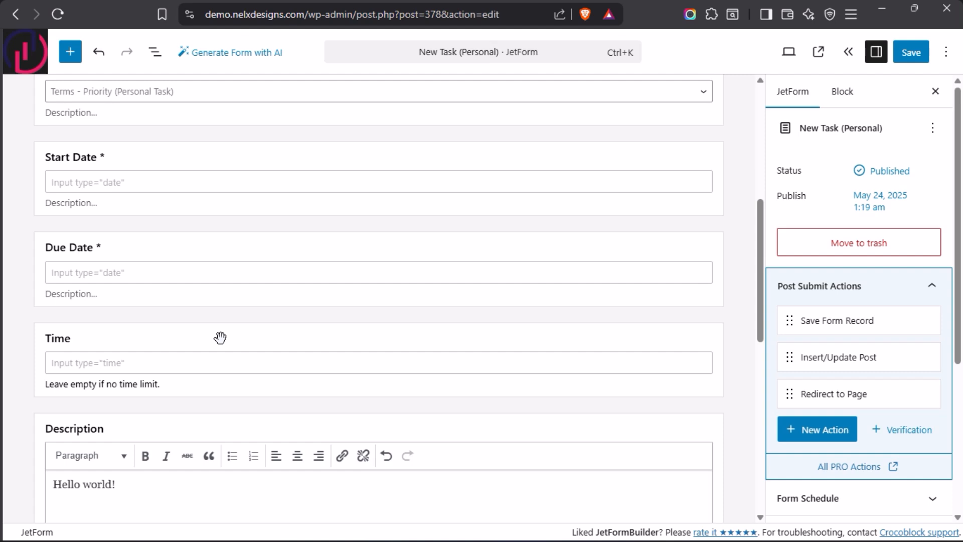
pyautogui.scroll(-5, 300, 317)
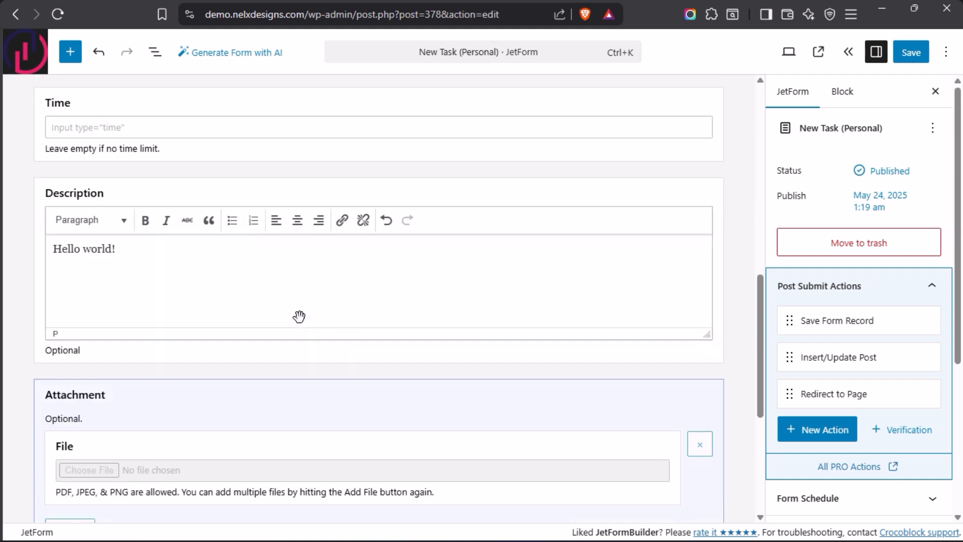
pyautogui.scroll(-3, 300, 317)
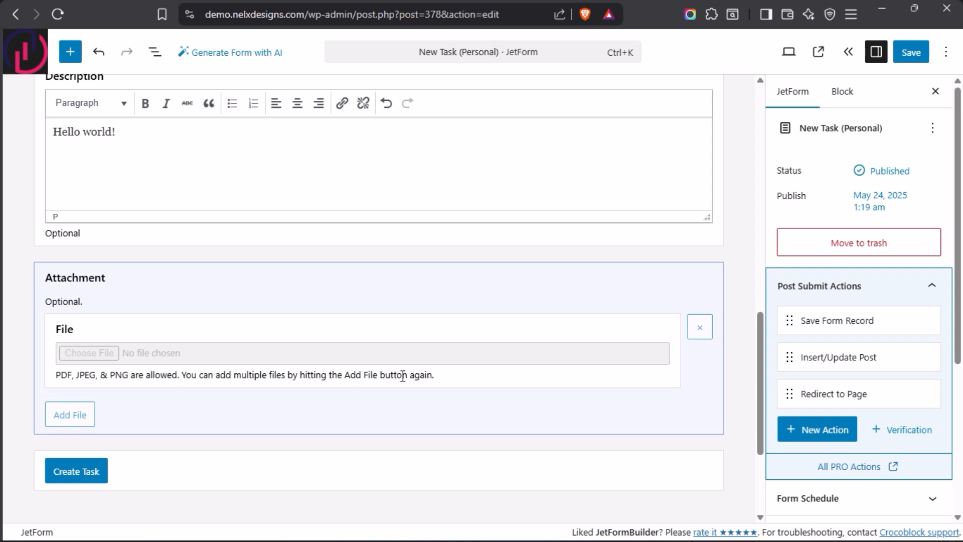
pyautogui.moveTo(863, 366)
pyautogui.click(863, 359)
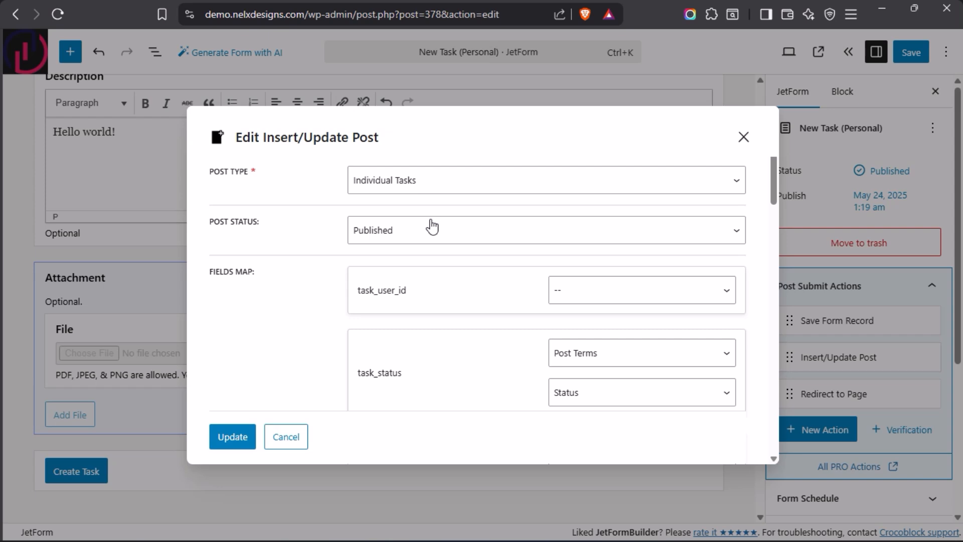
pyautogui.scroll(-2, 431, 226)
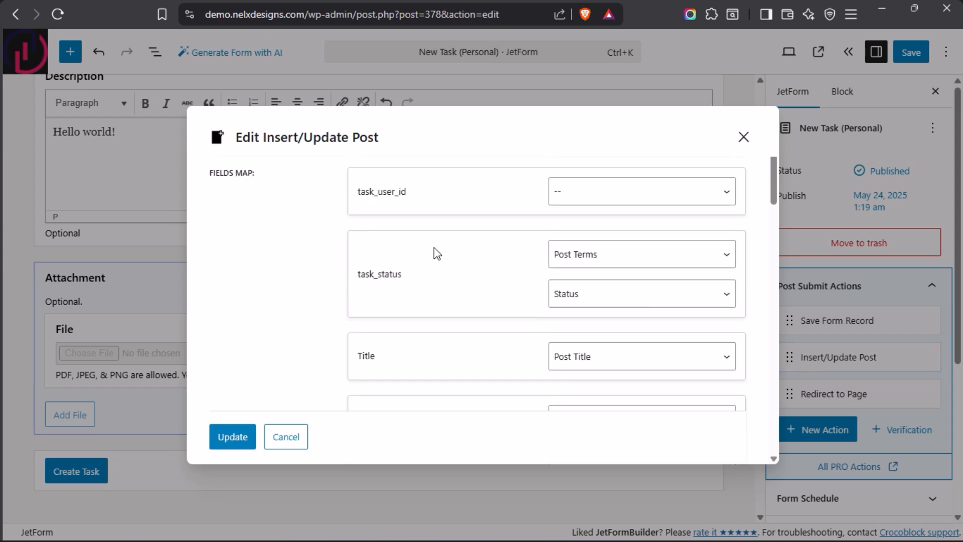
pyautogui.scroll(2, 434, 246)
pyautogui.click(743, 137)
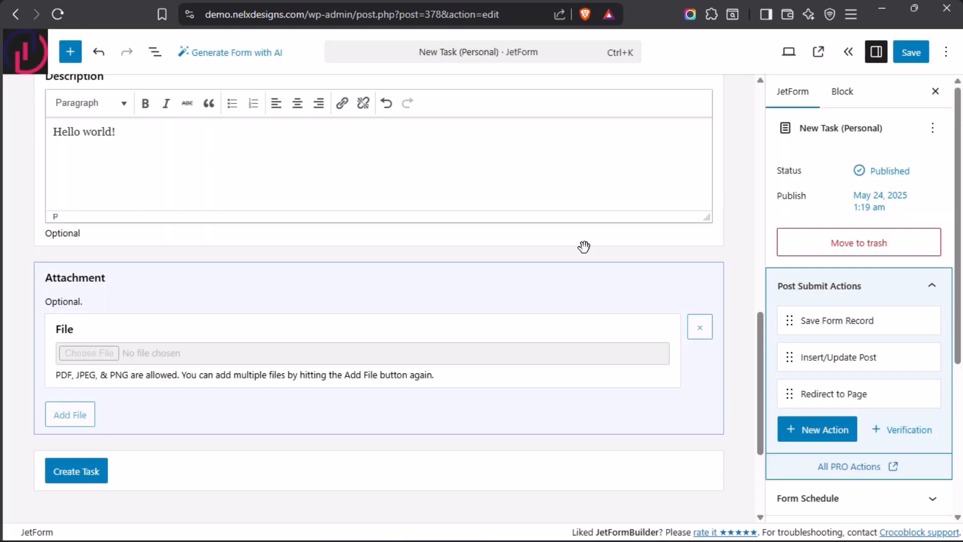
# - Return to the start of the New Task (Personal) form and save it
pyautogui.scroll(10, 422, 256)
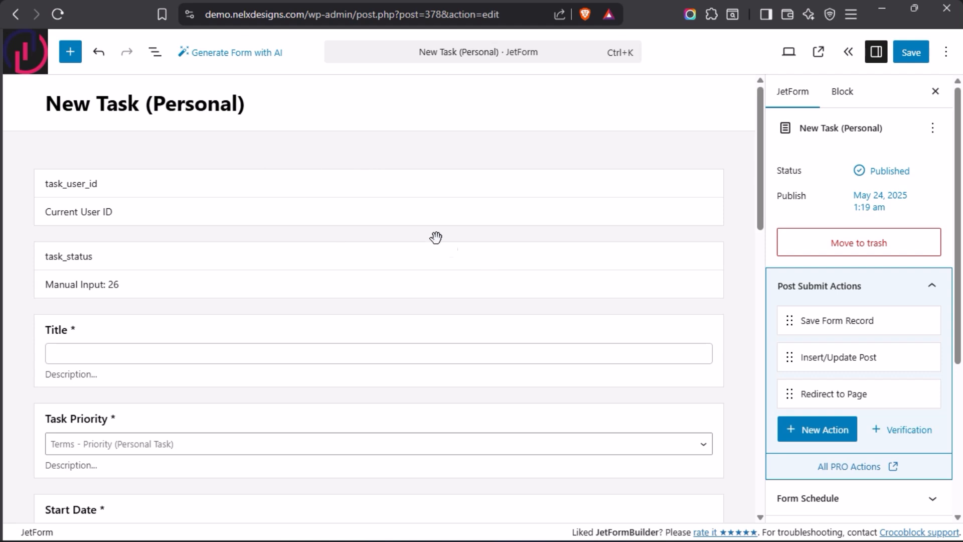
pyautogui.moveTo(808, 360)
pyautogui.click(903, 59)
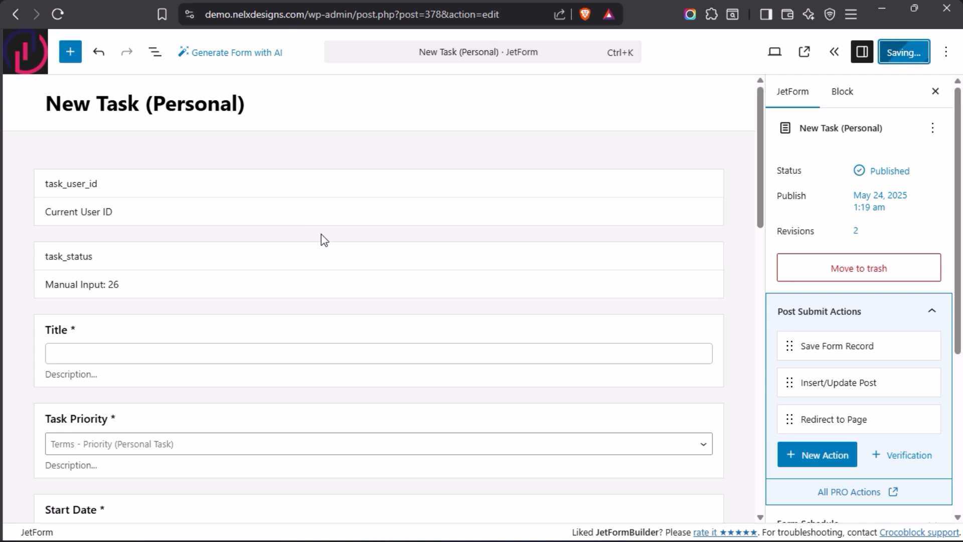
# - Switch to the Task Management System in WordPress PDF in Acrobat and review its lists of forms, queries and listings
pyautogui.moveTo(321, 233)
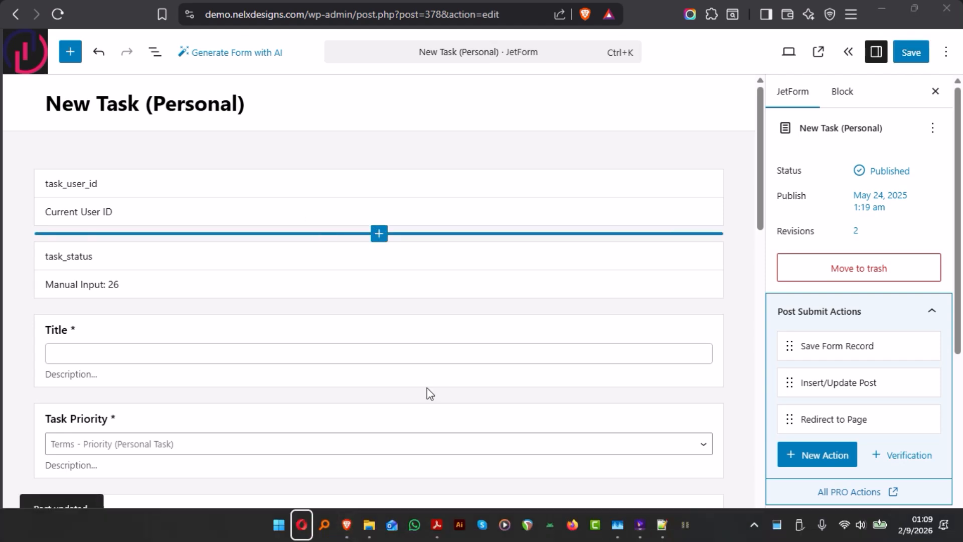
pyautogui.click(436, 532)
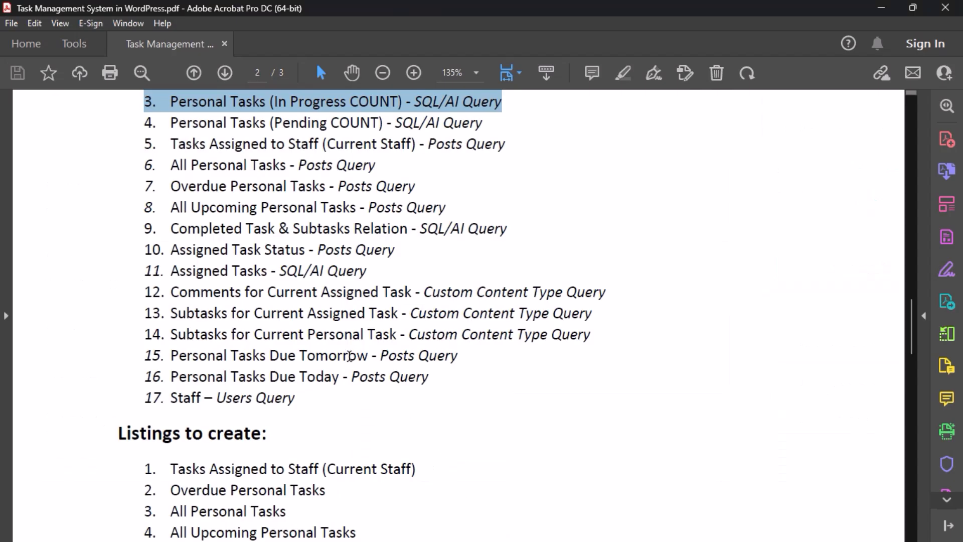
pyautogui.scroll(-3, 348, 346)
pyautogui.scroll(-3, 317, 338)
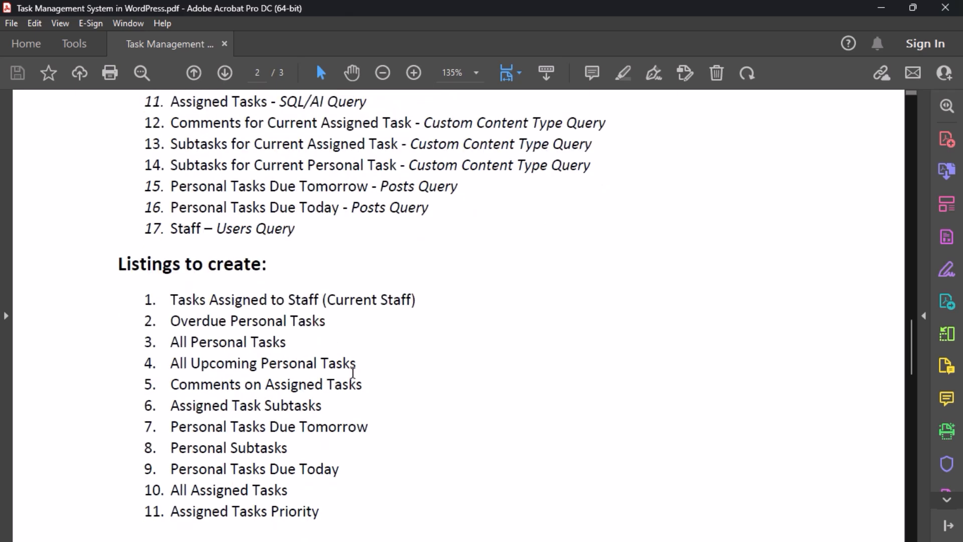
pyautogui.scroll(-8, 284, 375)
pyautogui.scroll(-5, 283, 375)
pyautogui.scroll(20, 284, 368)
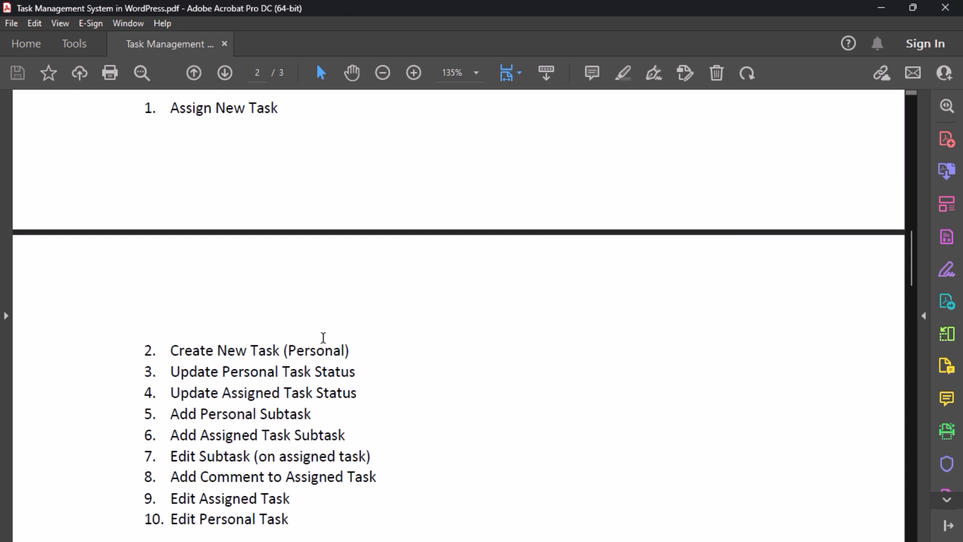
pyautogui.scroll(6, 323, 341)
pyautogui.scroll(-11, 328, 344)
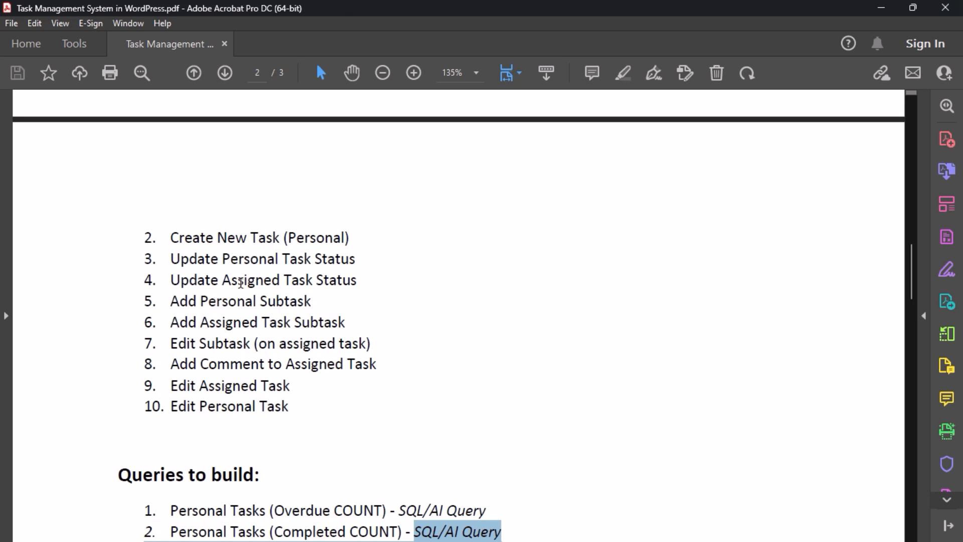
pyautogui.scroll(3, 256, 290)
pyautogui.scroll(-2, 255, 284)
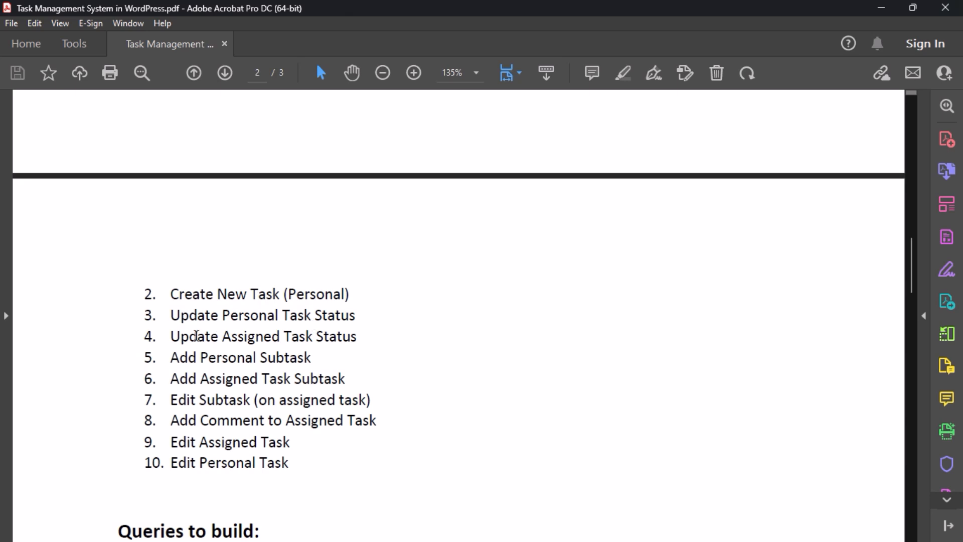
# - Highlight the forms from Update Personal Task Status onward, clear the selection and switch back to Brave with the New Task (Personal) form
pyautogui.moveTo(170, 314); pyautogui.dragTo(206, 530)
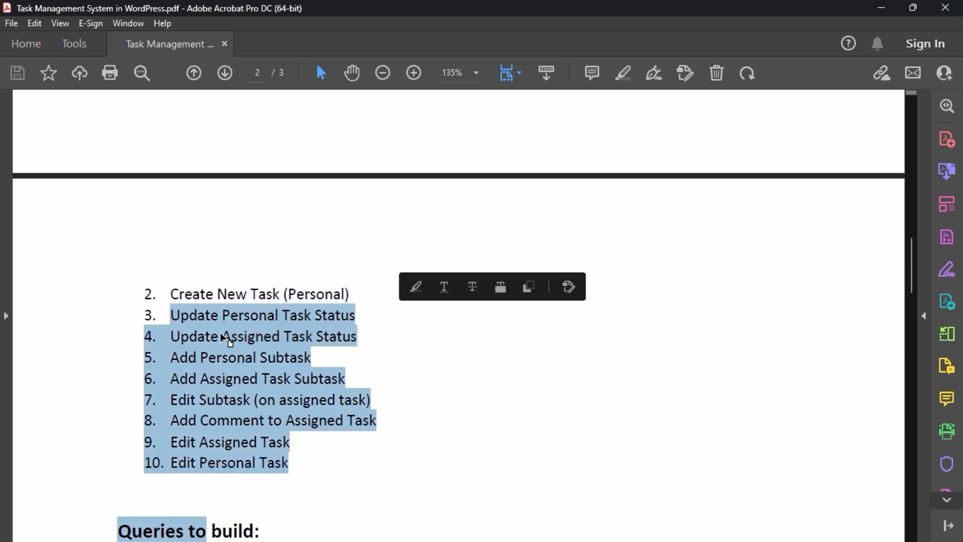
pyautogui.click(317, 336)
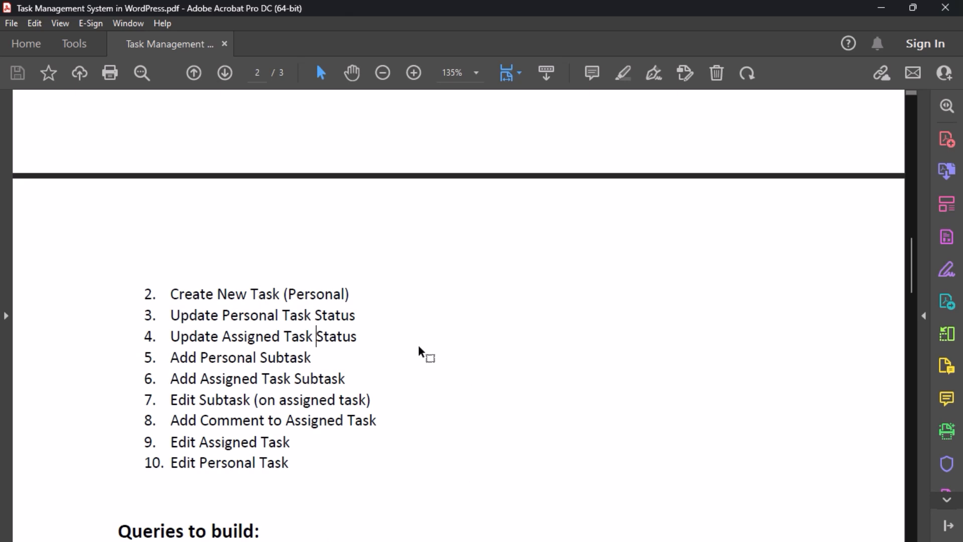
pyautogui.press('super+t')
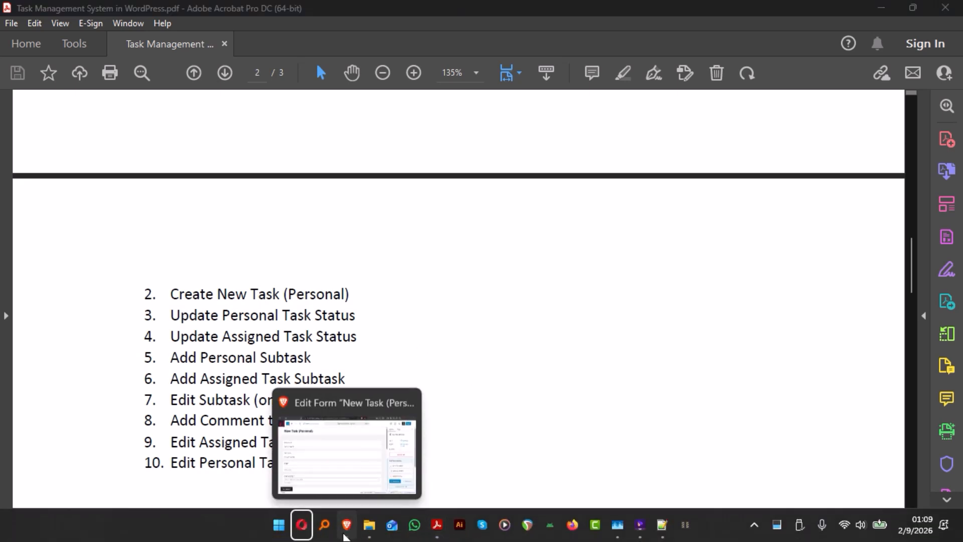
pyautogui.click(347, 526)
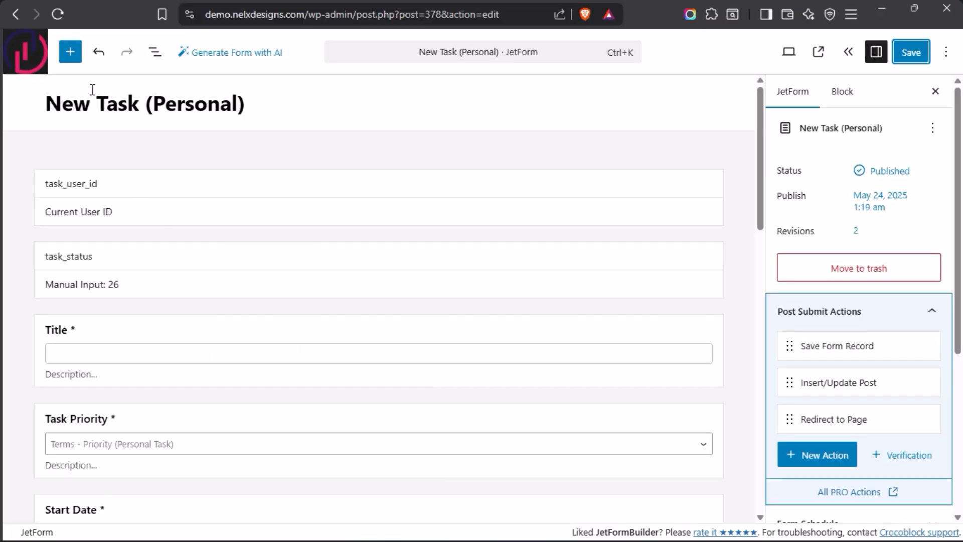